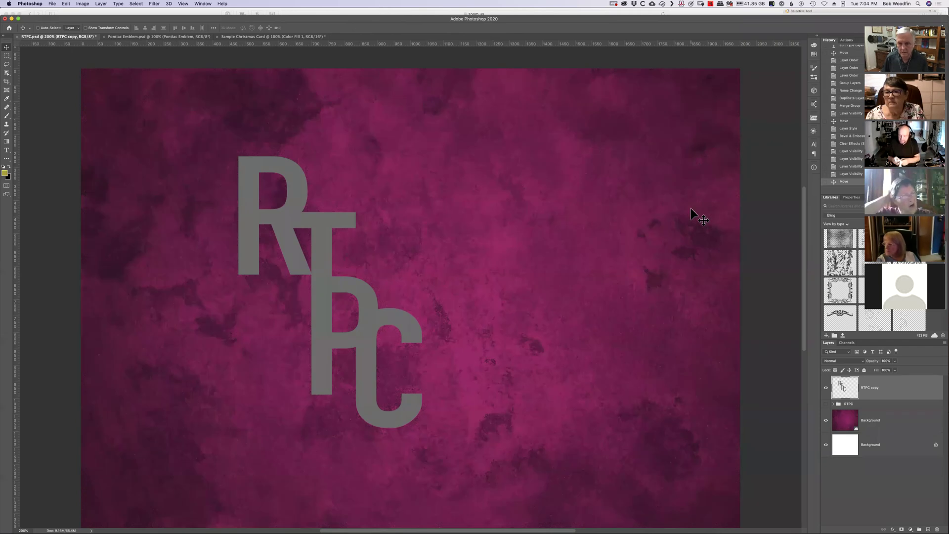
left_click(877, 24)
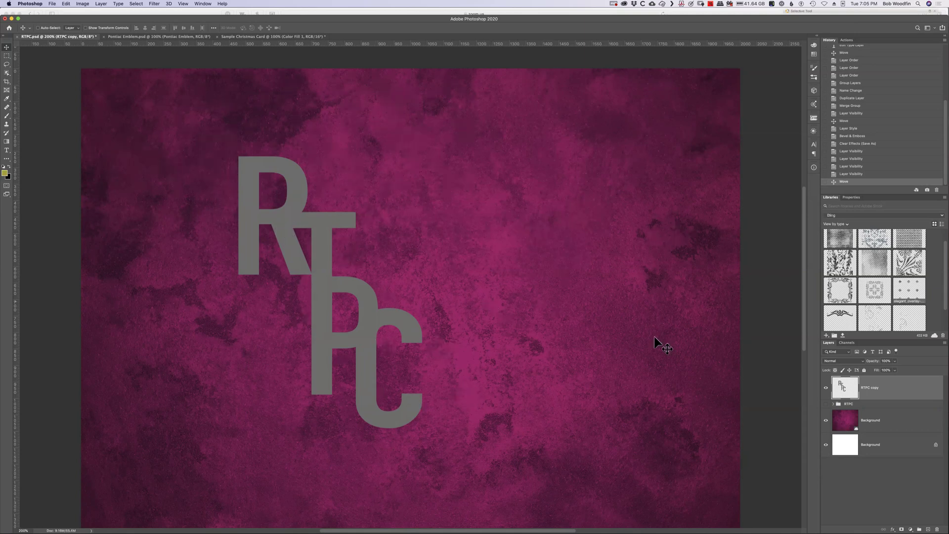
Step: Show the RTPC group instead of the merged copy, try moving only its R letter, and undo the move
left_click(825, 403)
left_click(825, 404)
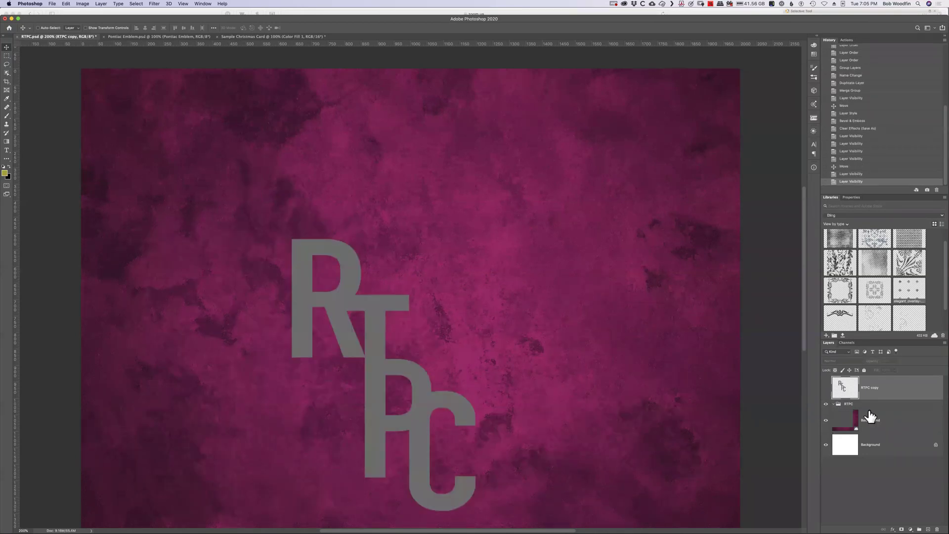
left_click(892, 423)
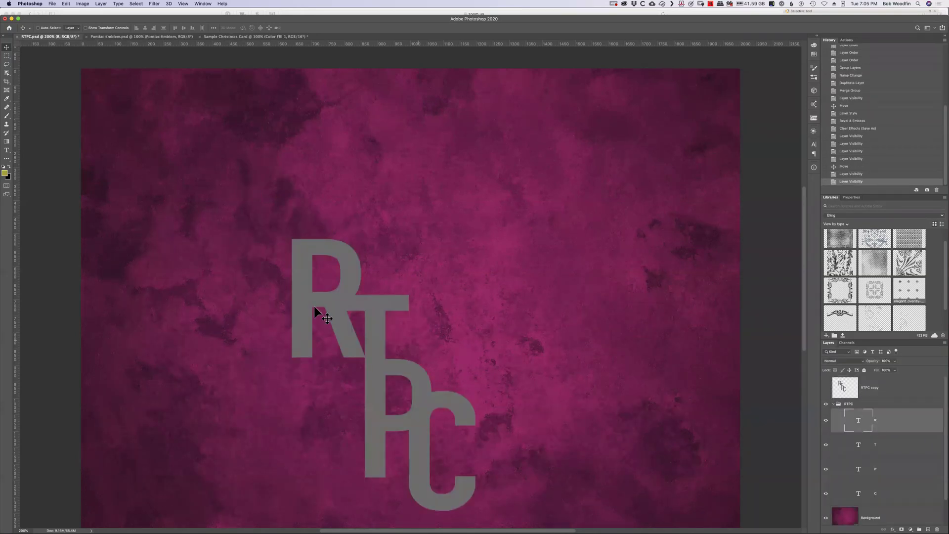
mouse_move(312, 301)
left_mouse_down()
mouse_move(278, 263)
mouse_move(298, 309)
mouse_move(309, 298)
left_mouse_up()
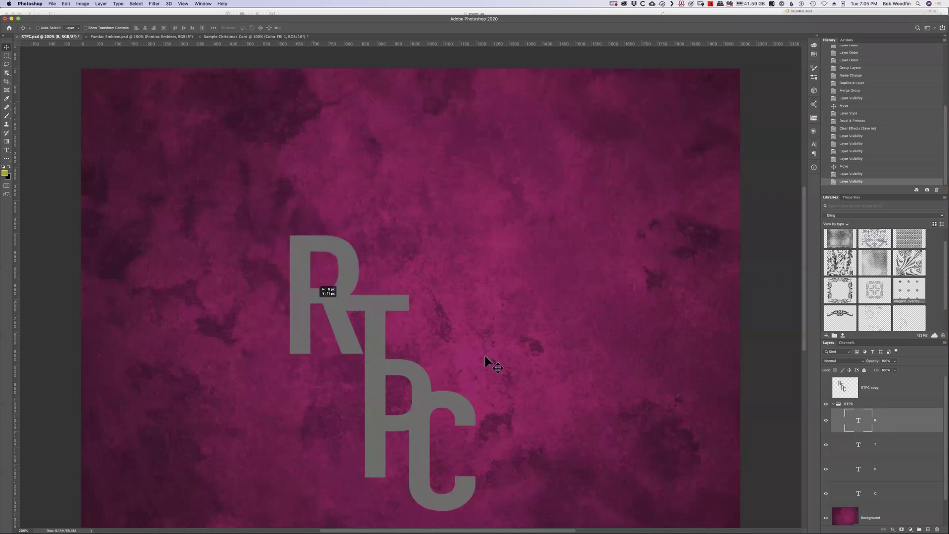
key("super+z")
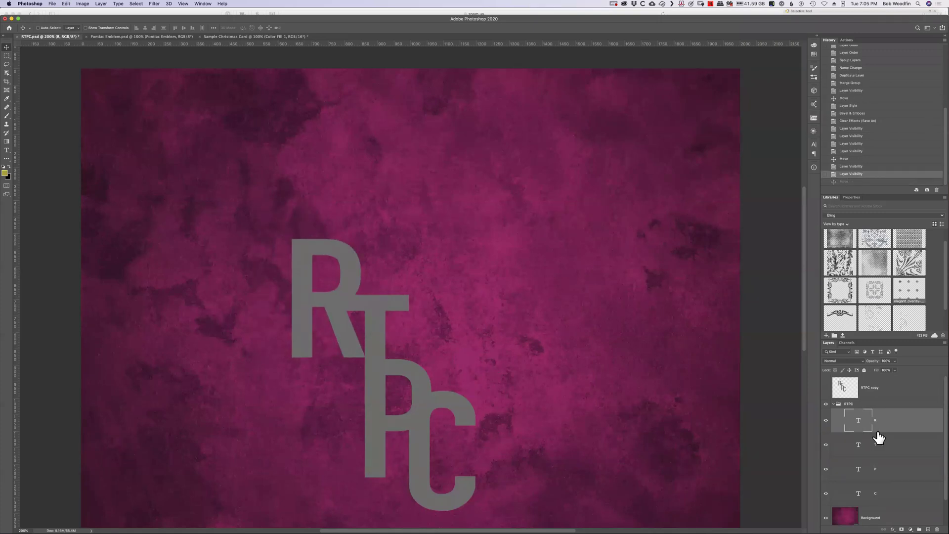
Step: Collapse the RTPC group, hide it and make the merged RTPC copy layer visible
left_click(833, 403)
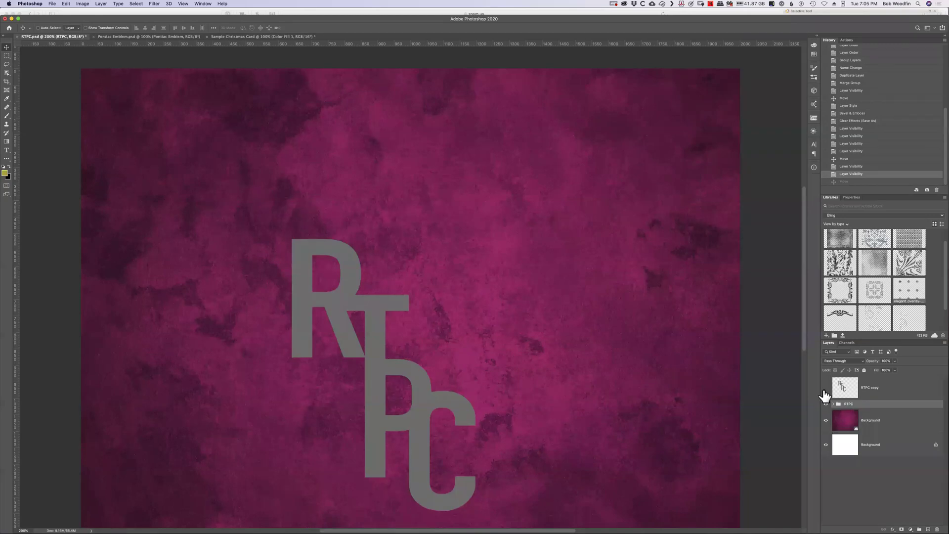
left_click(826, 387)
left_click(826, 404)
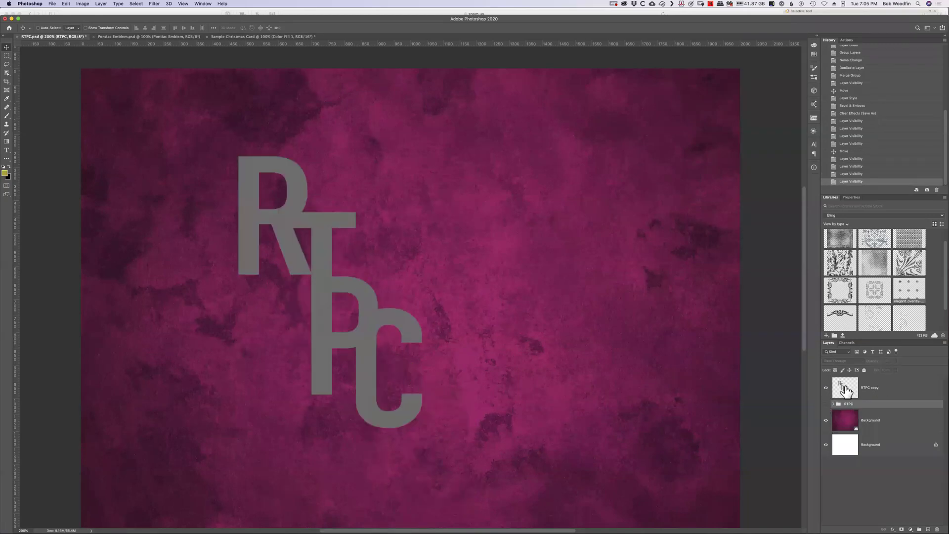
Step: Select the RTPC copy layer and move its merged lettering slightly up and to the right
left_click_drag(440, 310, 388, 316)
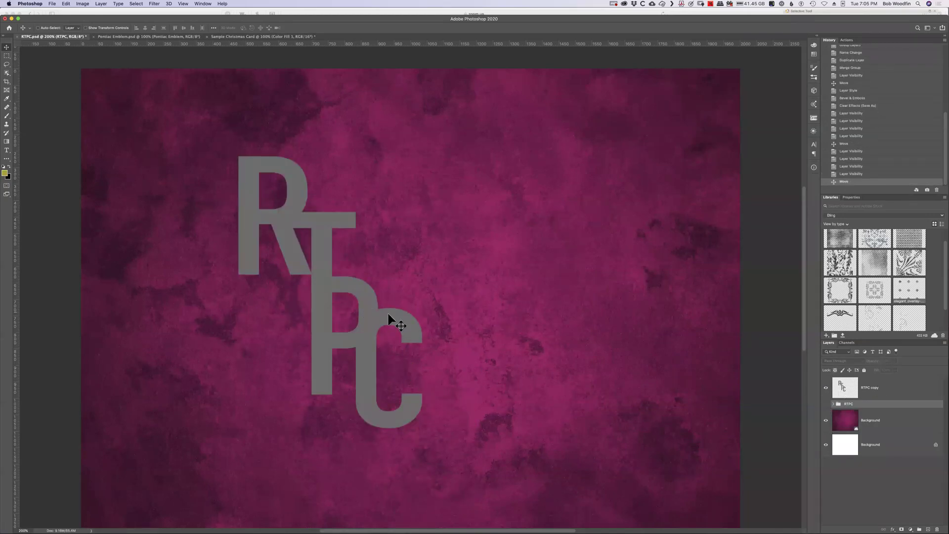
key("super+z")
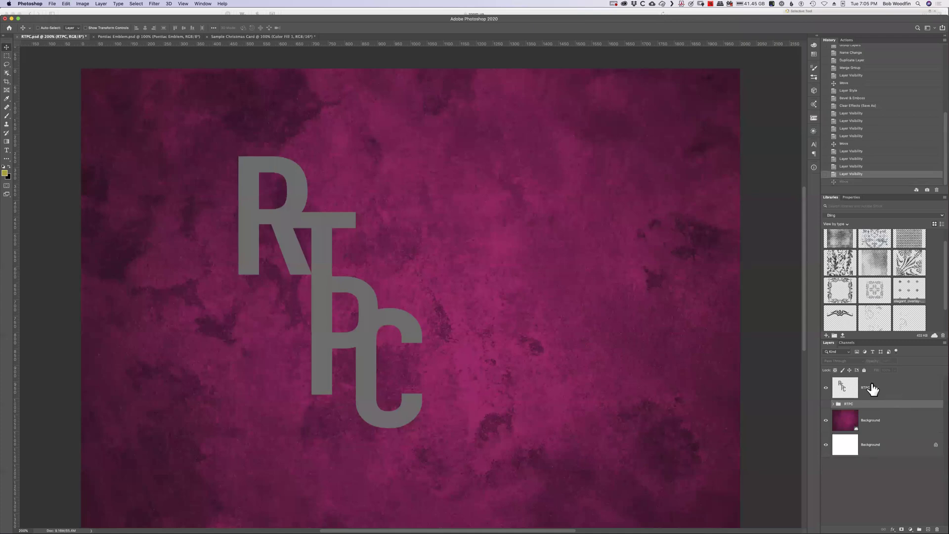
left_click(868, 387)
mouse_move(313, 229)
left_mouse_down()
mouse_move(409, 250)
mouse_move(335, 254)
mouse_move(262, 210)
mouse_move(339, 216)
mouse_move(316, 225)
left_mouse_up()
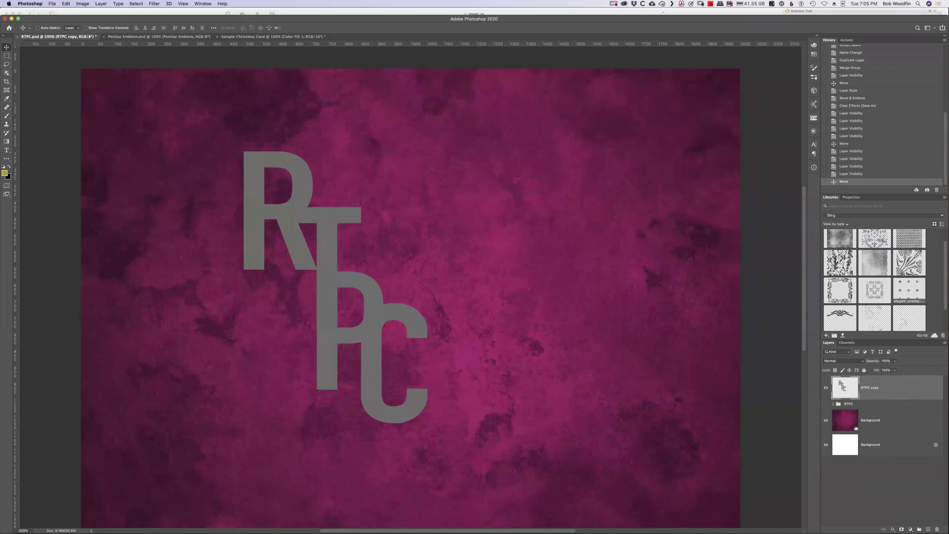
right_click(911, 390)
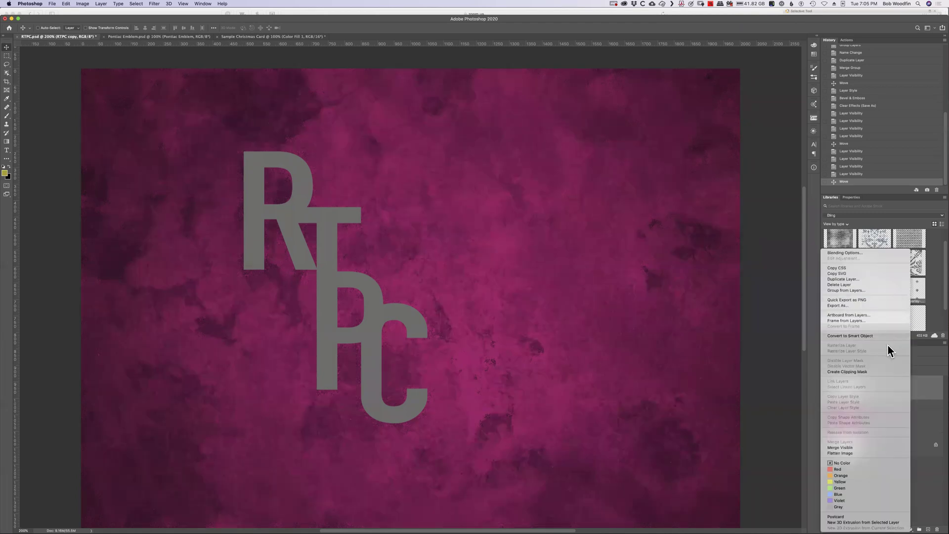
left_click(926, 390)
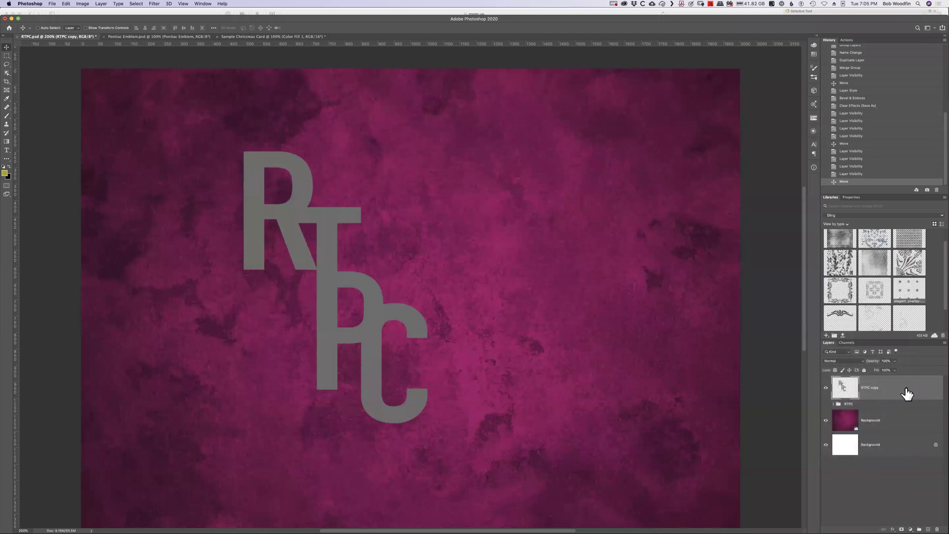
double_click(908, 393)
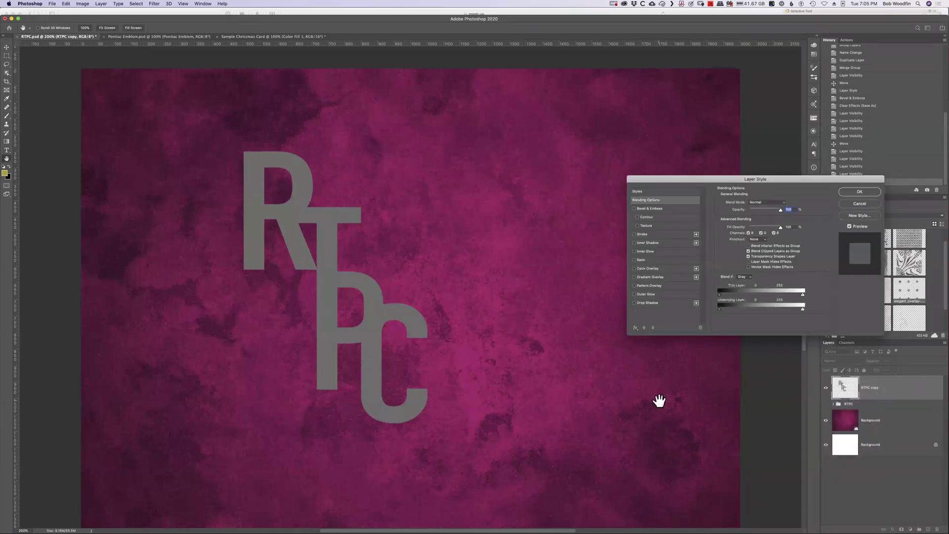
left_click(861, 204)
left_click(893, 529)
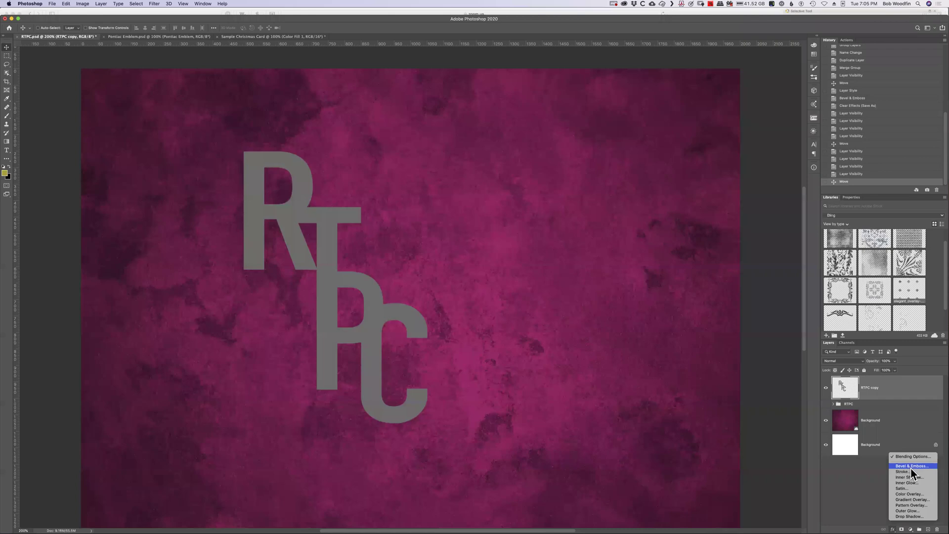
left_click(910, 394)
Step: Open the layer style settings of RTPC copy, enable Bevel & Emboss, and move the dialog away from the layer list
double_click(910, 394)
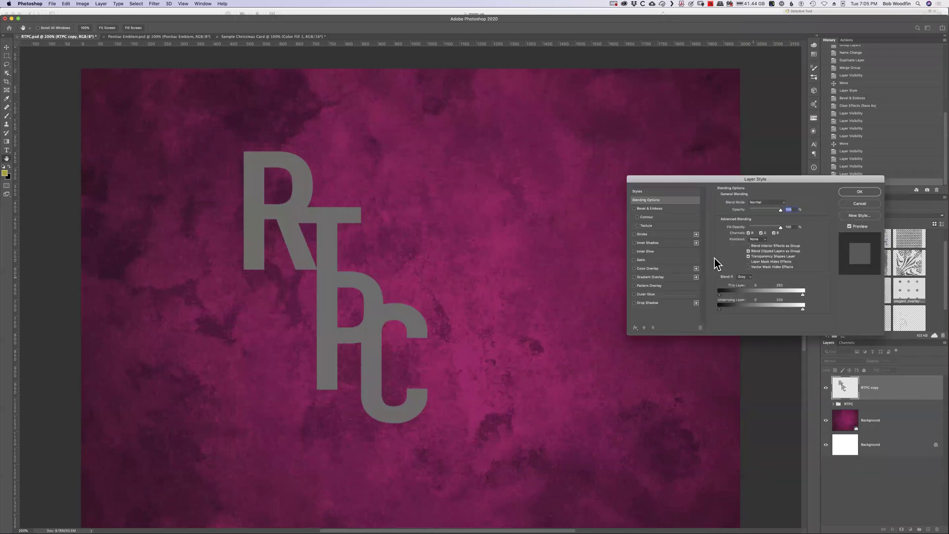
left_click(656, 214)
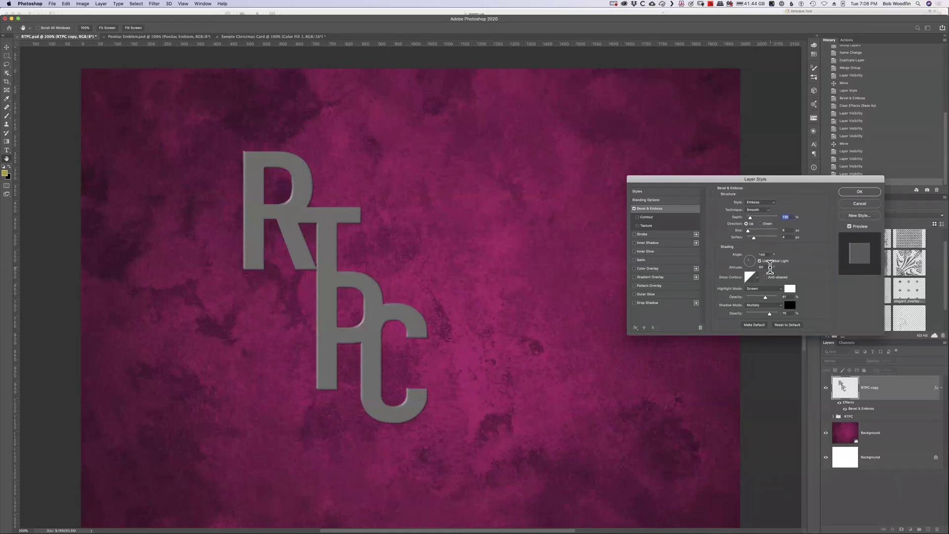
left_click_drag(787, 179, 752, 101)
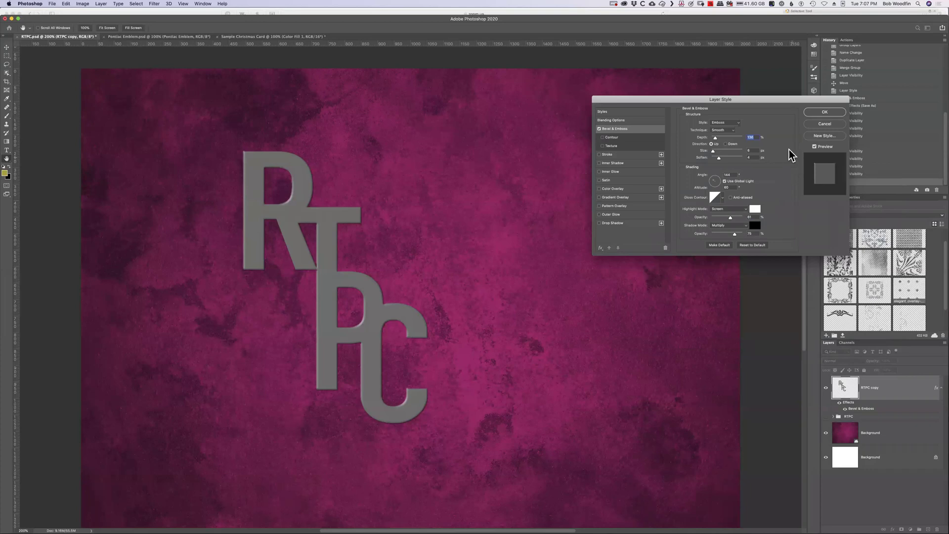
Step: Try the Outer Bevel style on the lettering's Bevel & Emboss effect
left_click(738, 124)
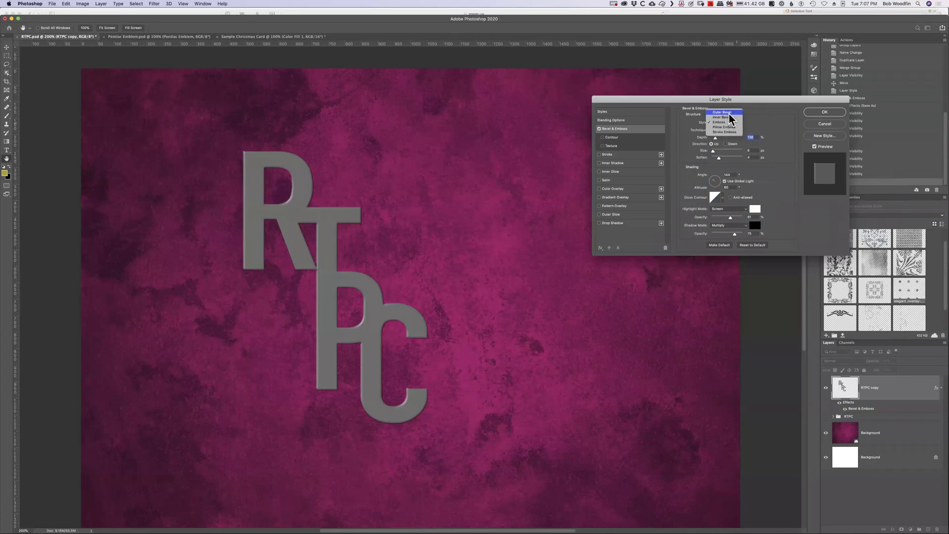
left_click(730, 112)
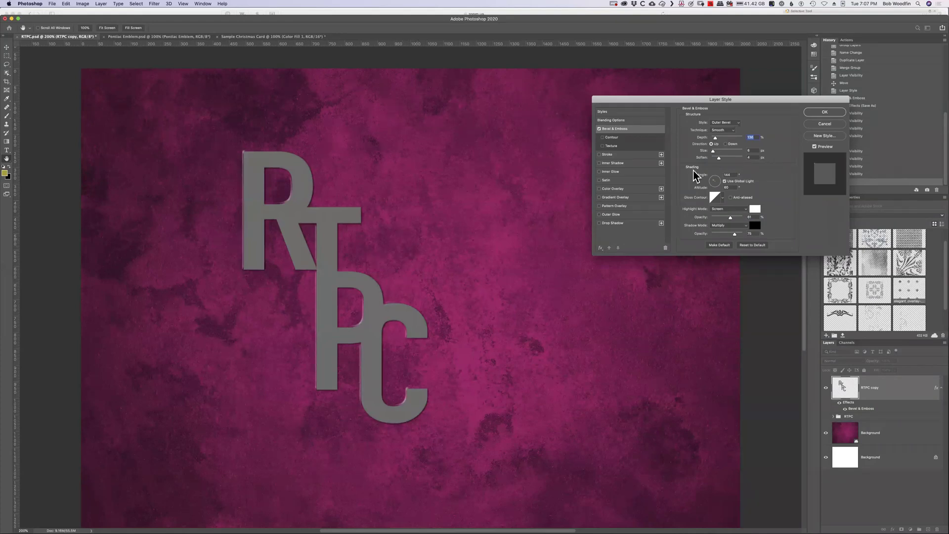
left_click(735, 123)
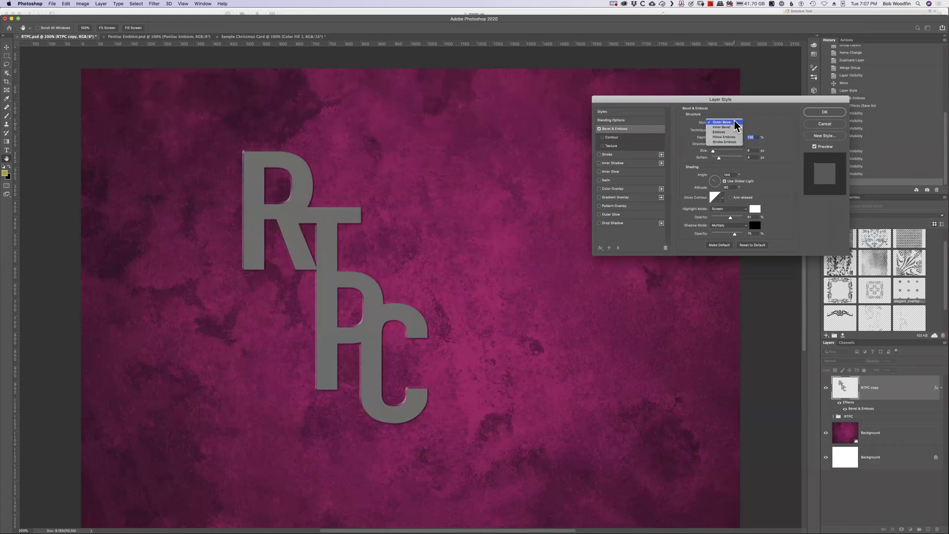
left_click(671, 123)
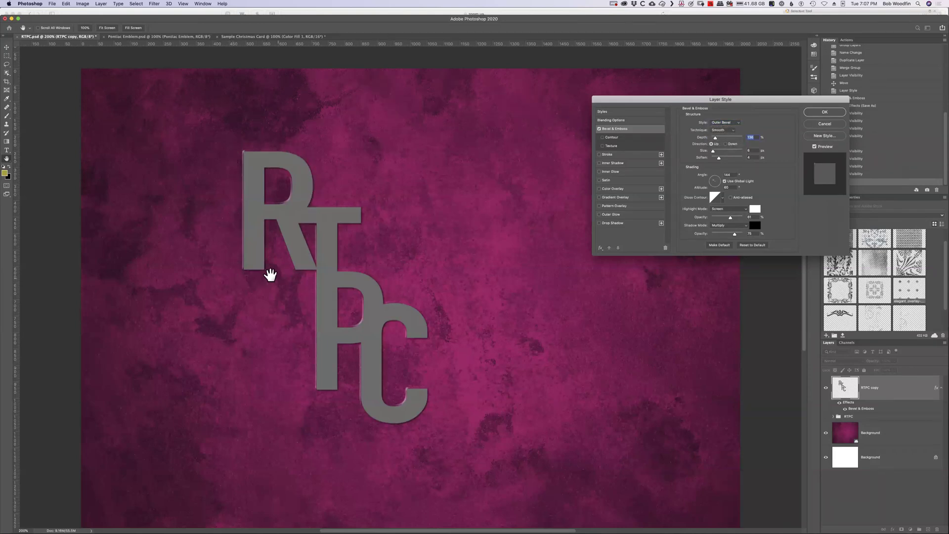
Step: Try the Inner Bevel, Emboss and Pillow Emboss styles one after another on the lettering
left_click(732, 124)
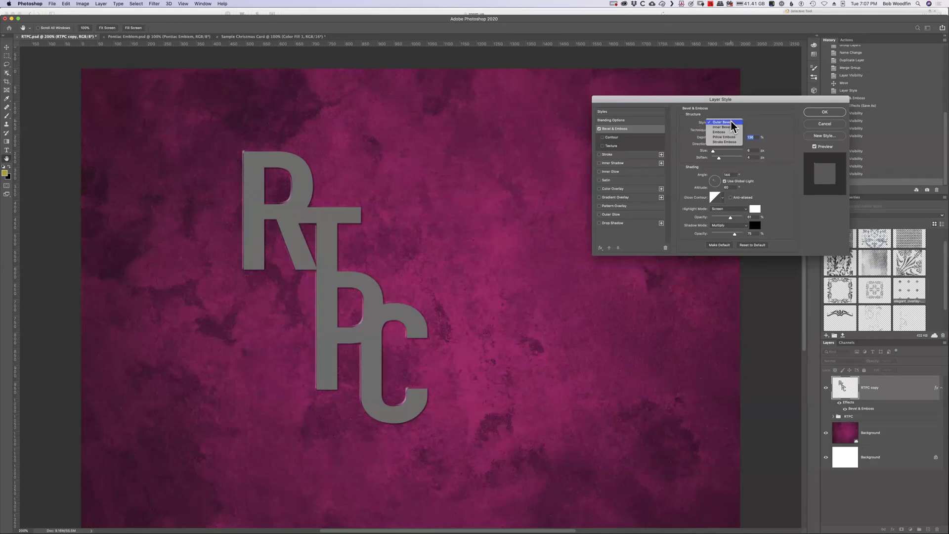
left_click(729, 127)
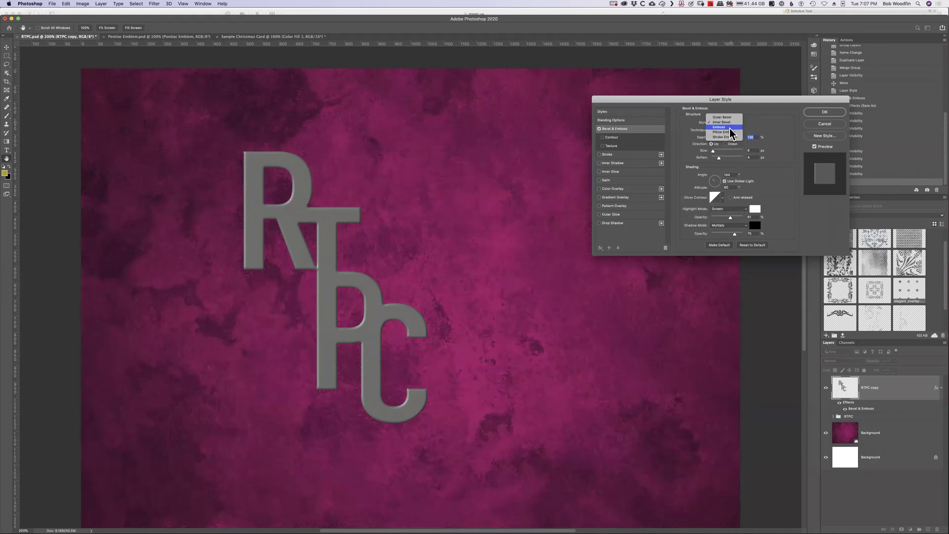
left_click(732, 127)
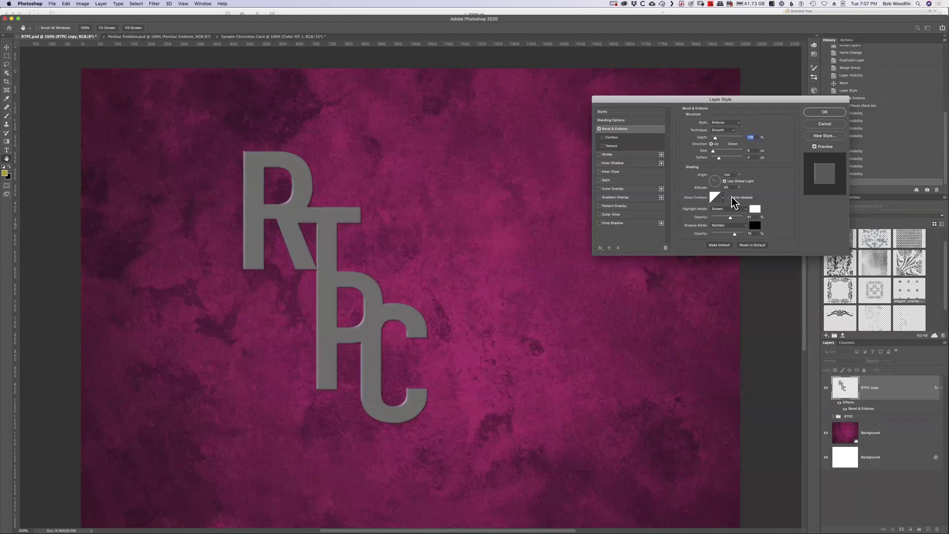
left_click(733, 123)
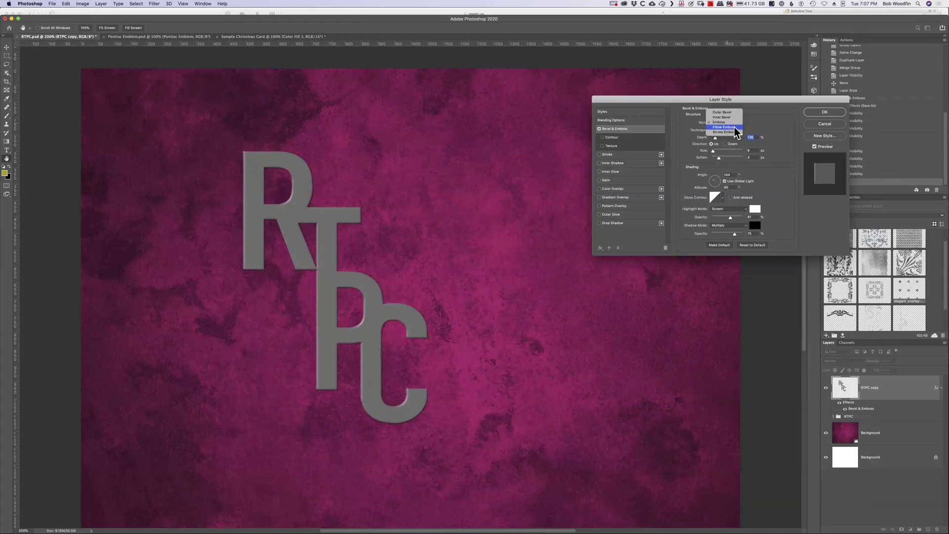
left_click(734, 126)
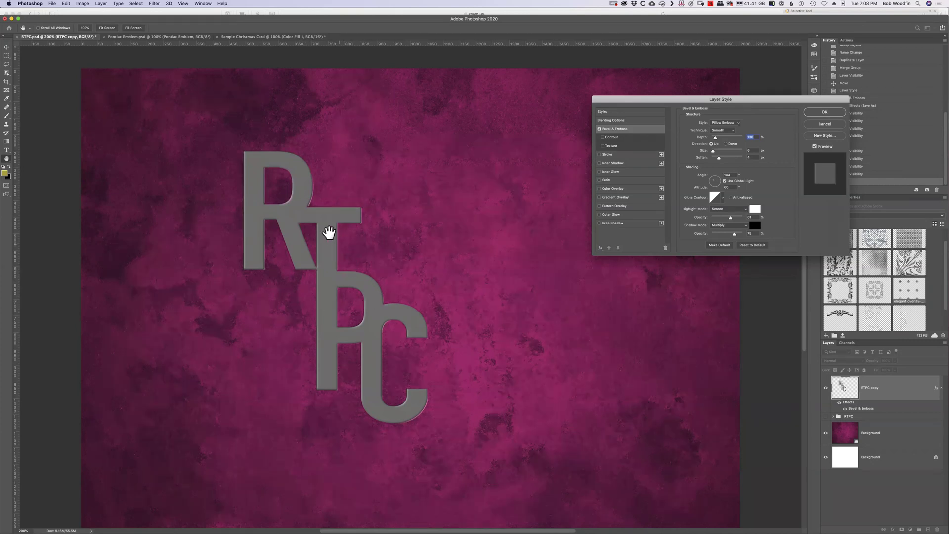
Step: Try the Stroke Emboss style and add a slightly thickened black Stroke effect to the lettering
left_click(737, 123)
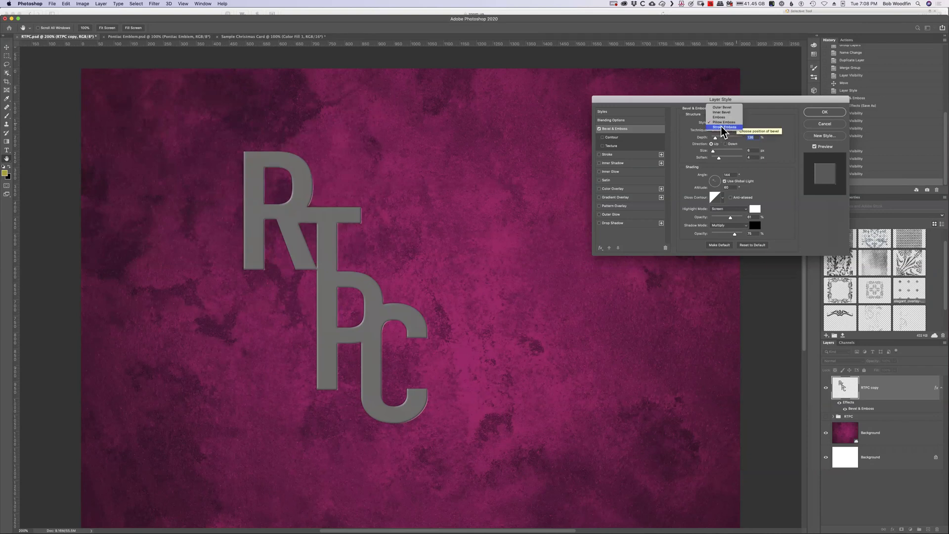
left_click(722, 127)
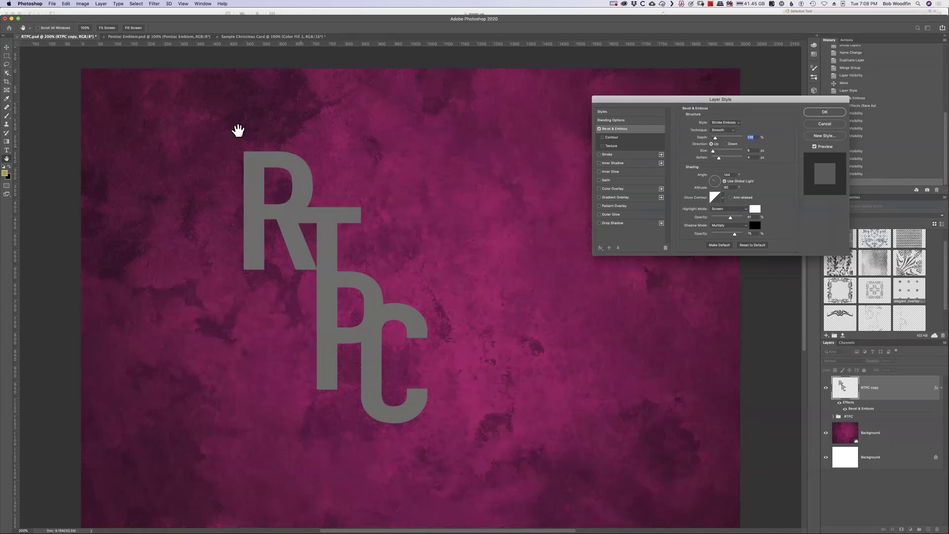
left_click(607, 155)
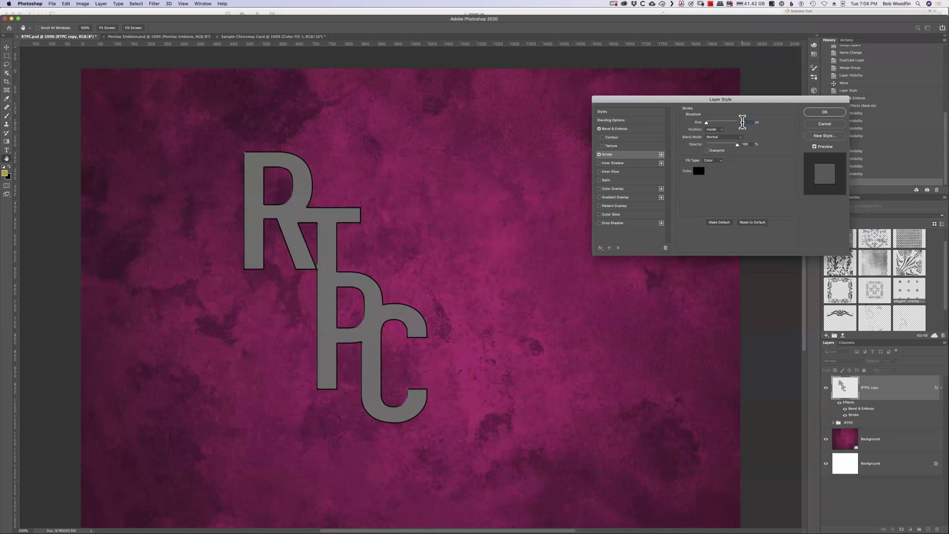
left_click_drag(708, 127, 710, 127)
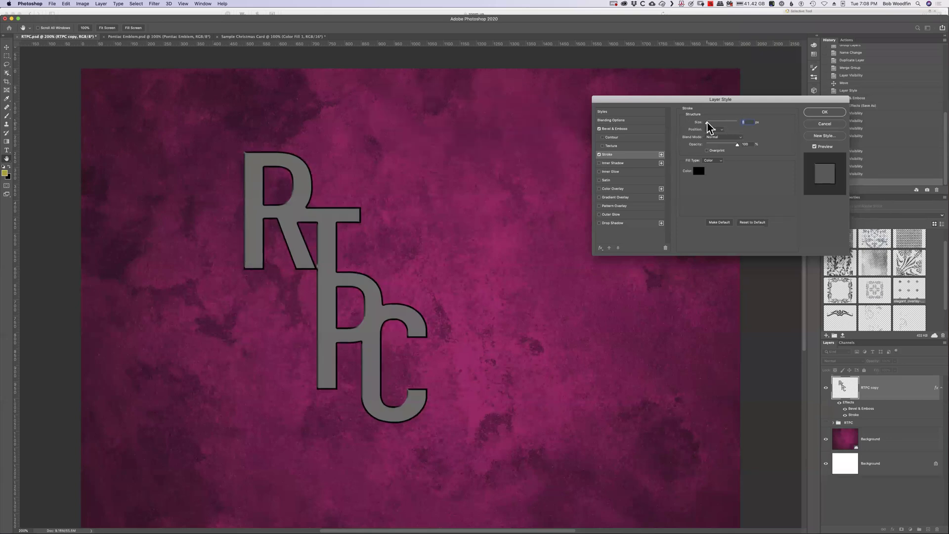
Step: Return to the Bevel & Emboss settings and try the Chisel Hard technique
left_click(613, 128)
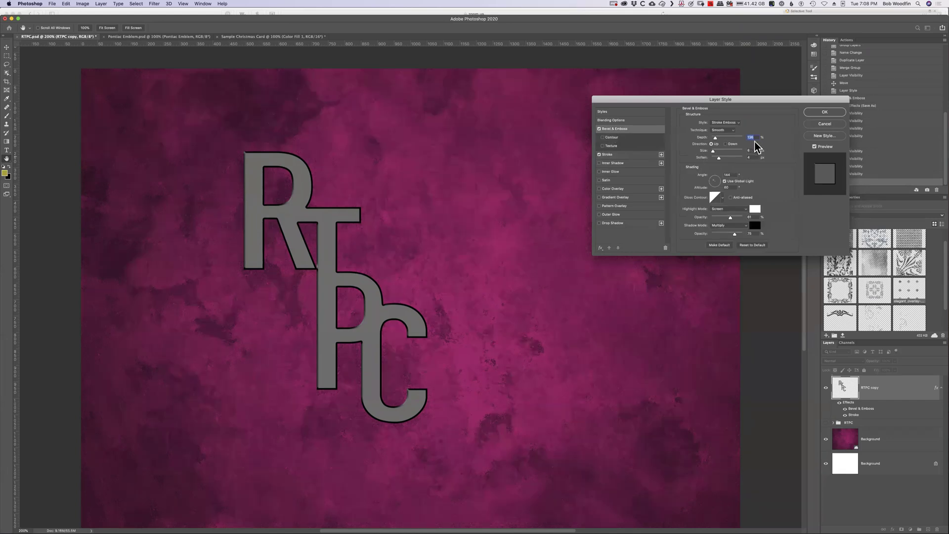
left_click(728, 130)
left_click(723, 137)
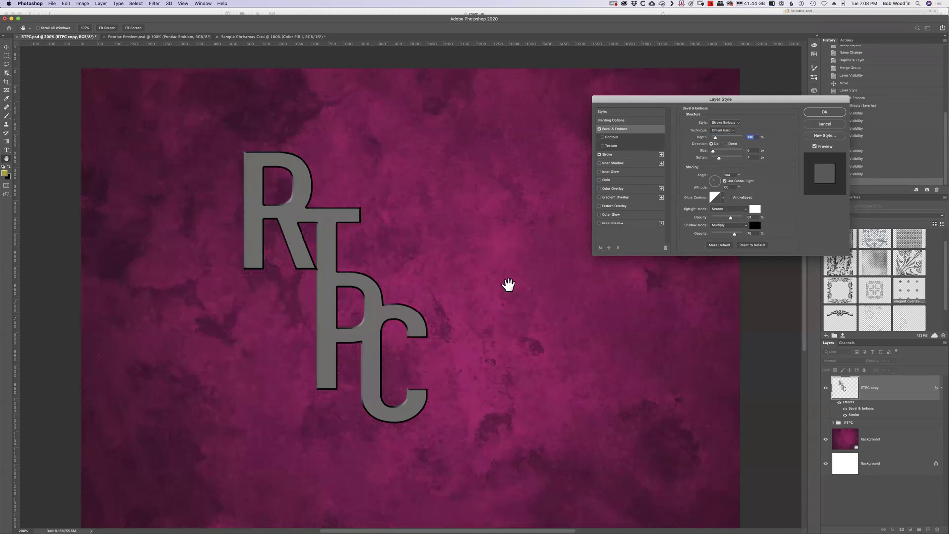
Step: Turn off the Stroke effect and set Bevel & Emboss to the Outer Bevel style with the Smooth technique
left_click(599, 154)
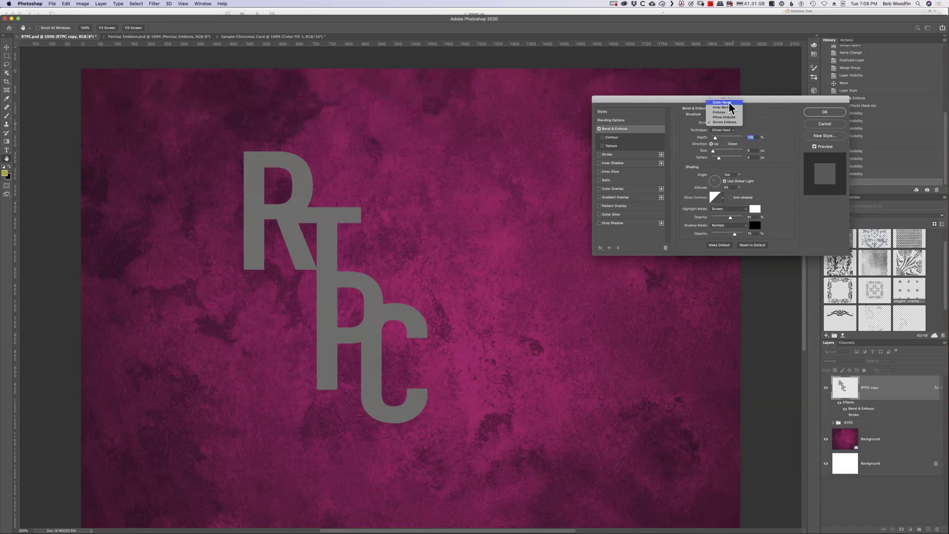
left_click(722, 103)
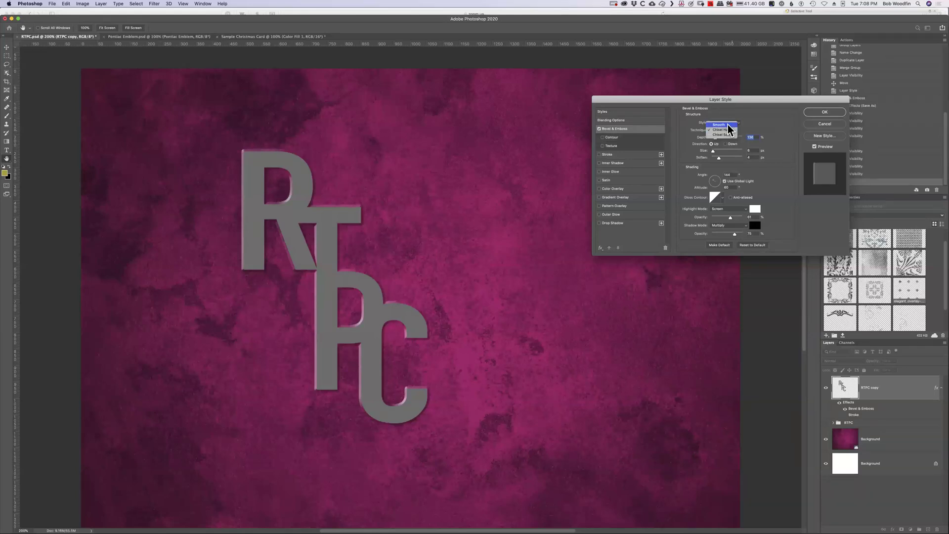
left_click(727, 125)
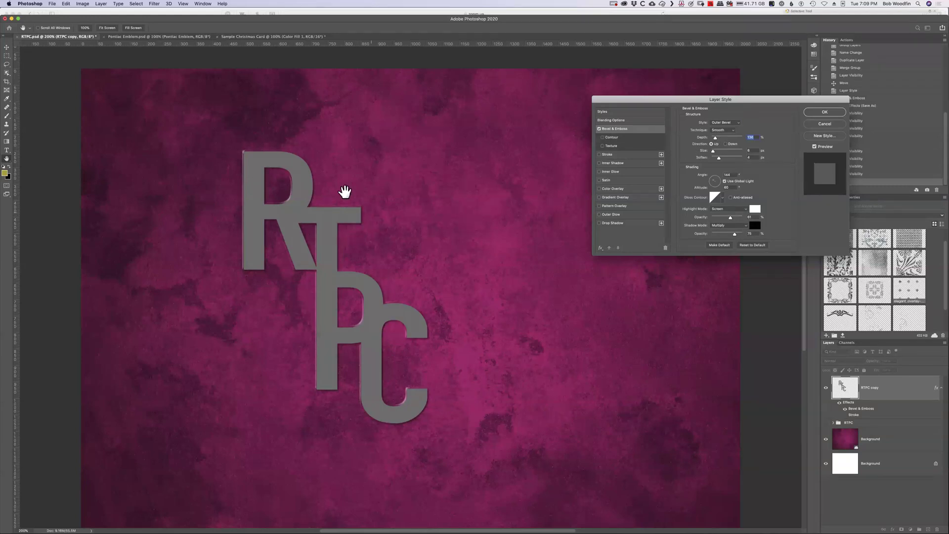
Step: Try the Chisel Hard technique, and set Bevel & Emboss to Chisel Soft with the Emboss style
left_click(731, 130)
left_click(722, 135)
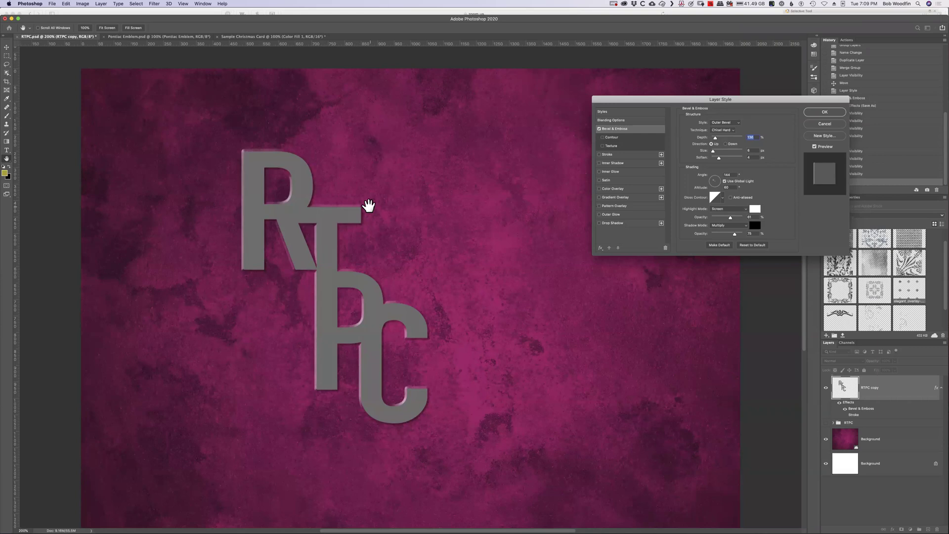
left_click(728, 130)
left_click(728, 139)
left_click(736, 123)
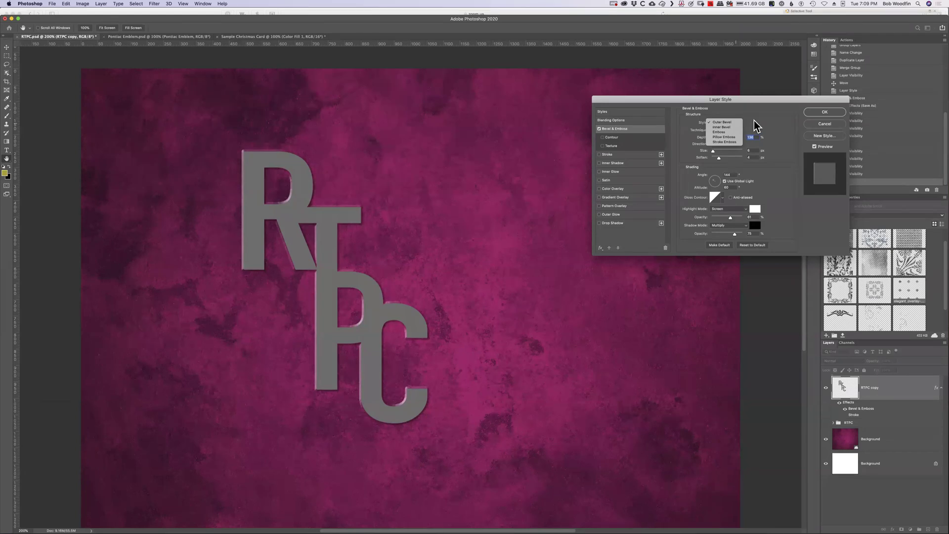
left_click(726, 133)
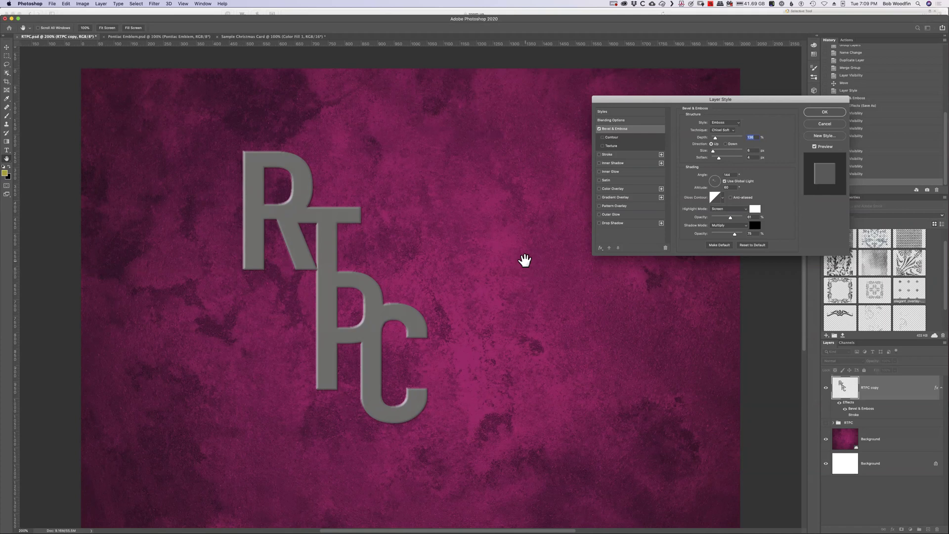
Step: Compare the Down and Up bevel directions on the lettering, ending on Up
left_click(725, 144)
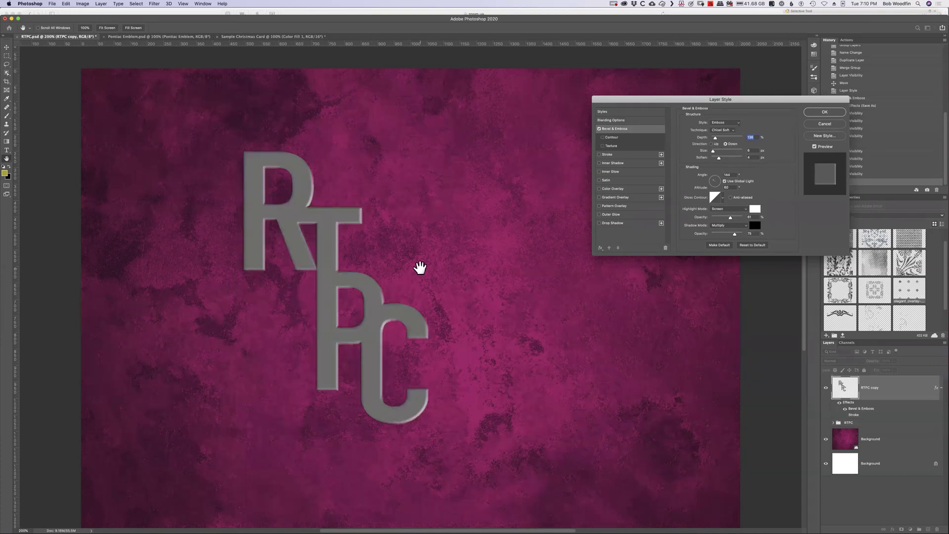
scroll(420, 267, "down", 1)
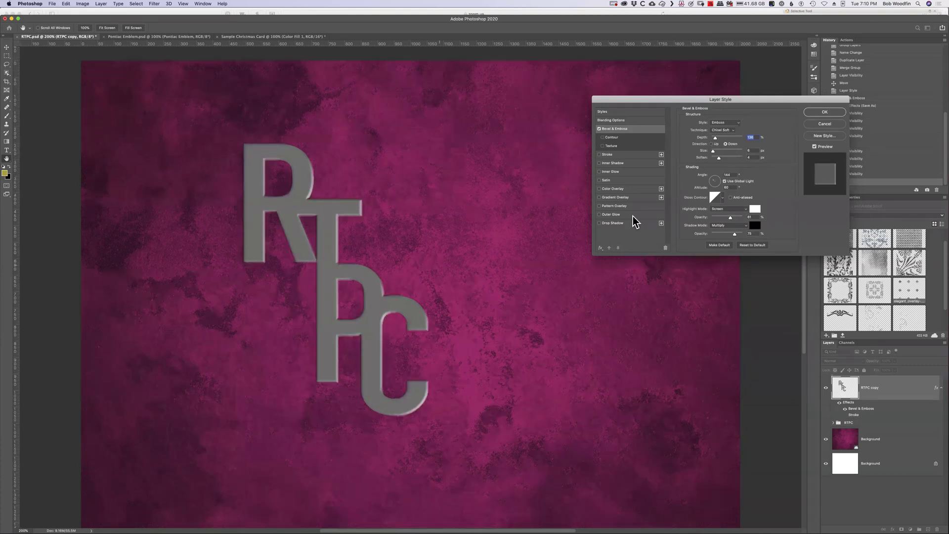
left_click(712, 144)
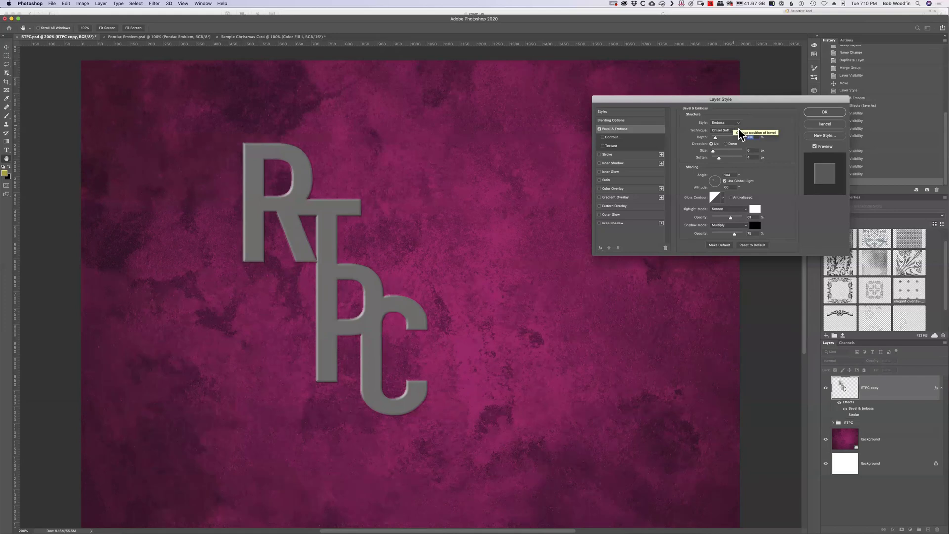
left_click(725, 144)
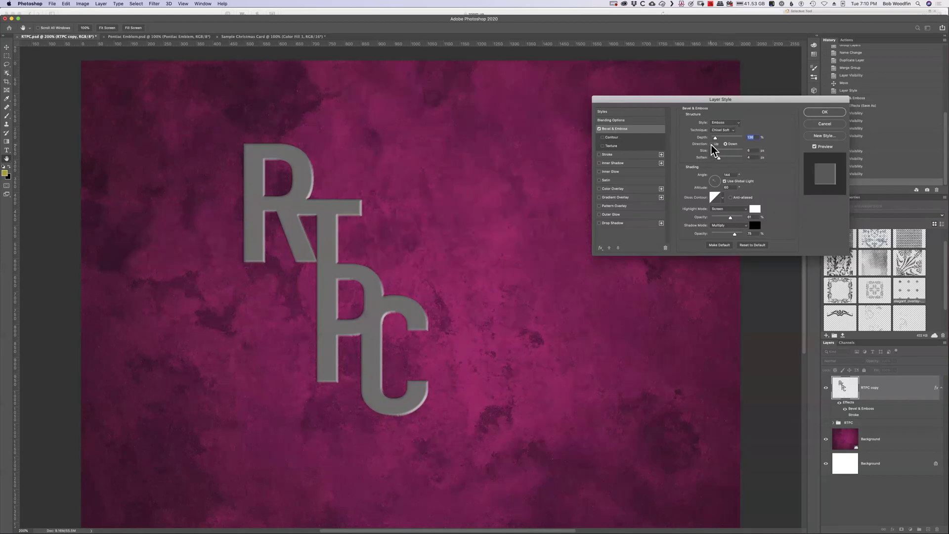
left_click(712, 144)
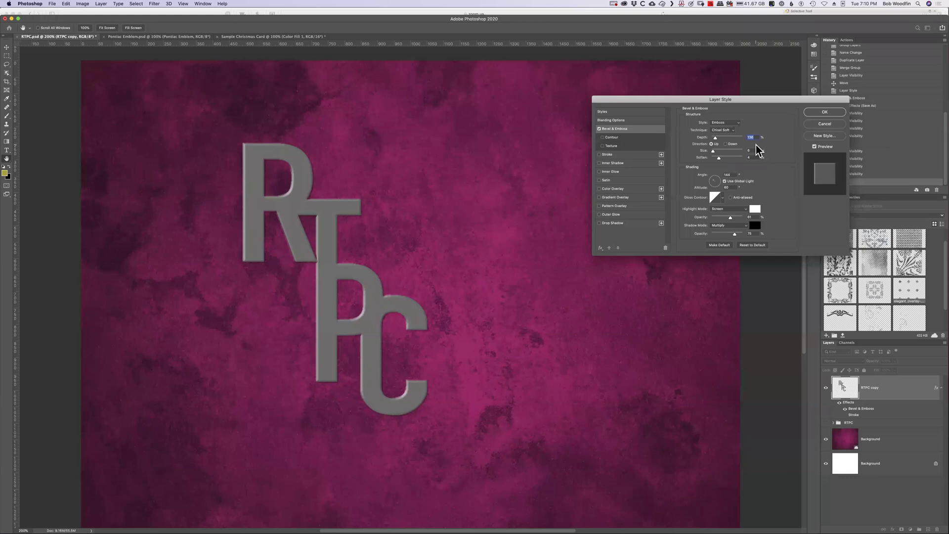
Step: Set the bevel technique to Chisel Hard and its depth to 417%
left_click(732, 129)
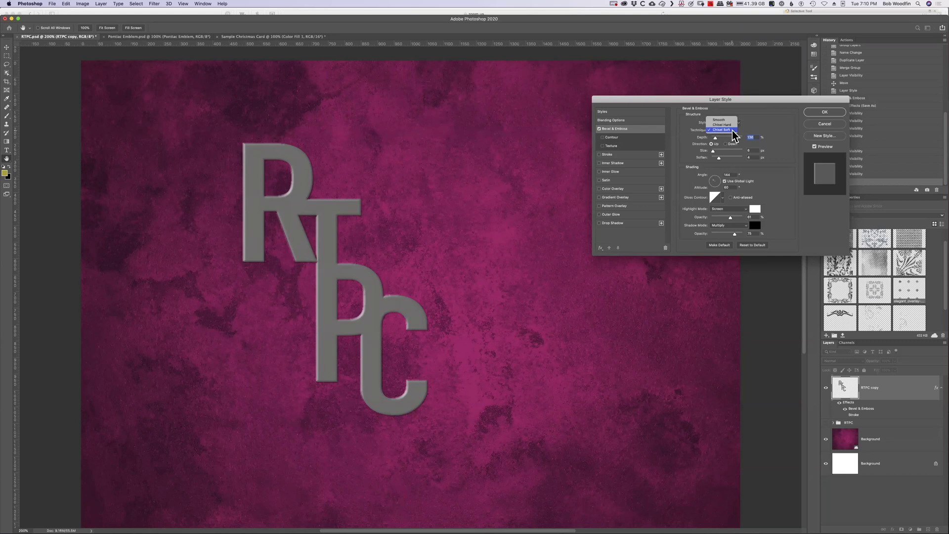
left_click(732, 125)
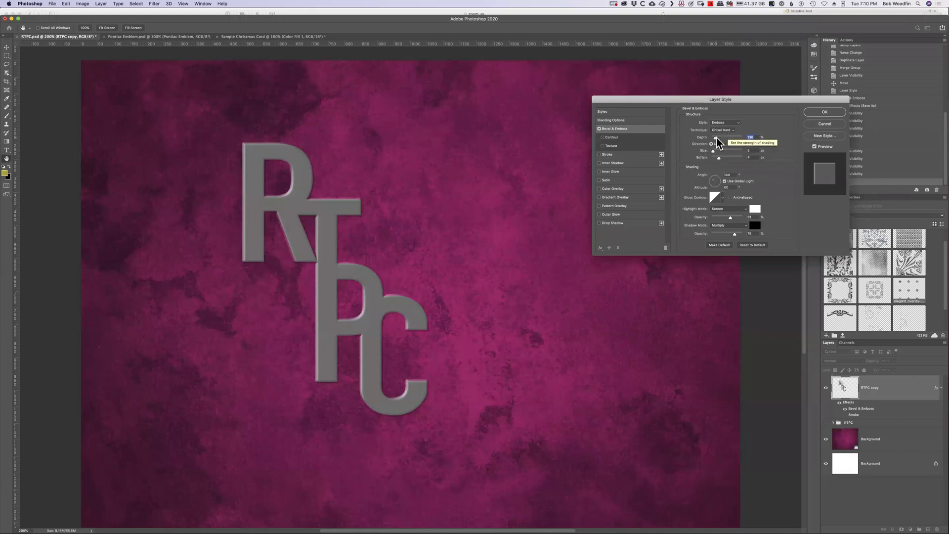
left_click_drag(716, 137, 728, 138)
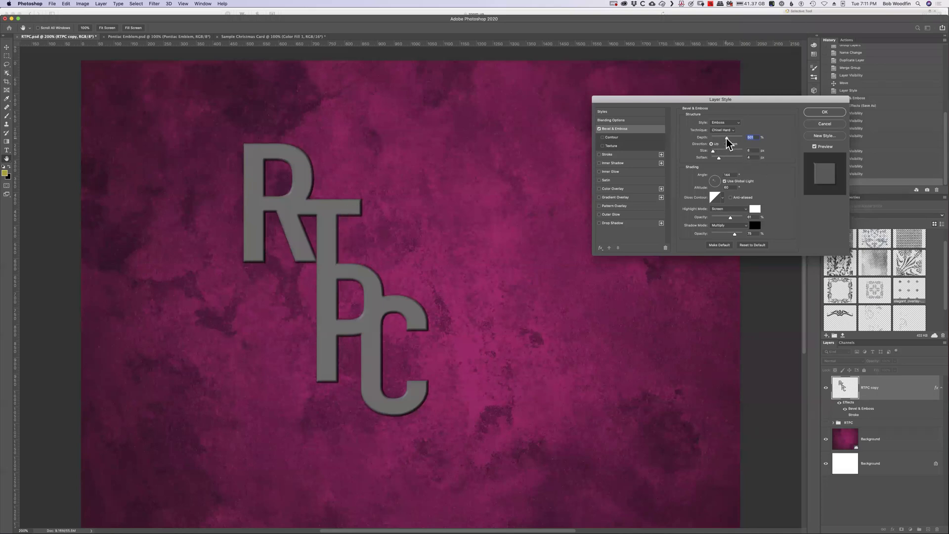
mouse_move(726, 138)
left_mouse_down()
mouse_move(740, 139)
mouse_move(723, 138)
left_mouse_up()
Step: Try larger bevel size and soften values, settling on 13 px for size and 5 px for soften
left_click_drag(713, 152, 717, 153)
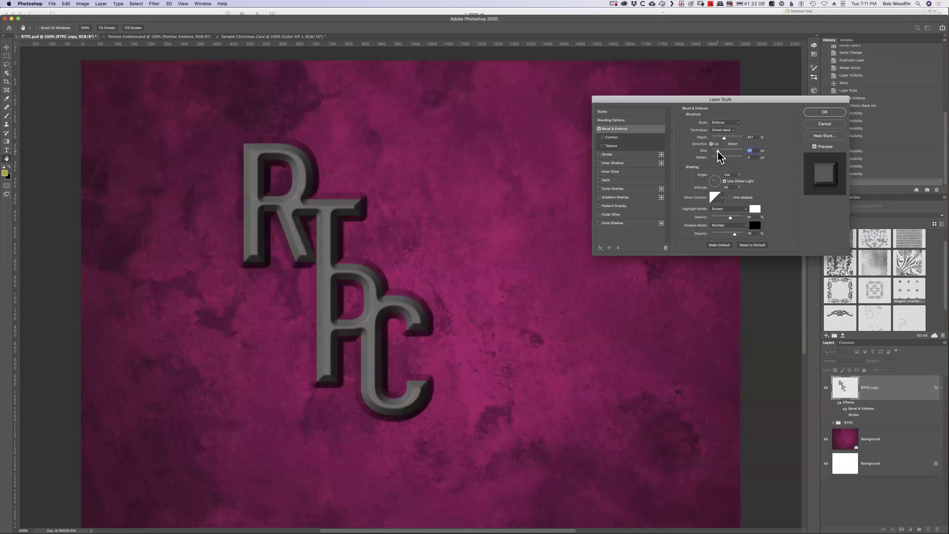
left_click_drag(718, 151, 714, 152)
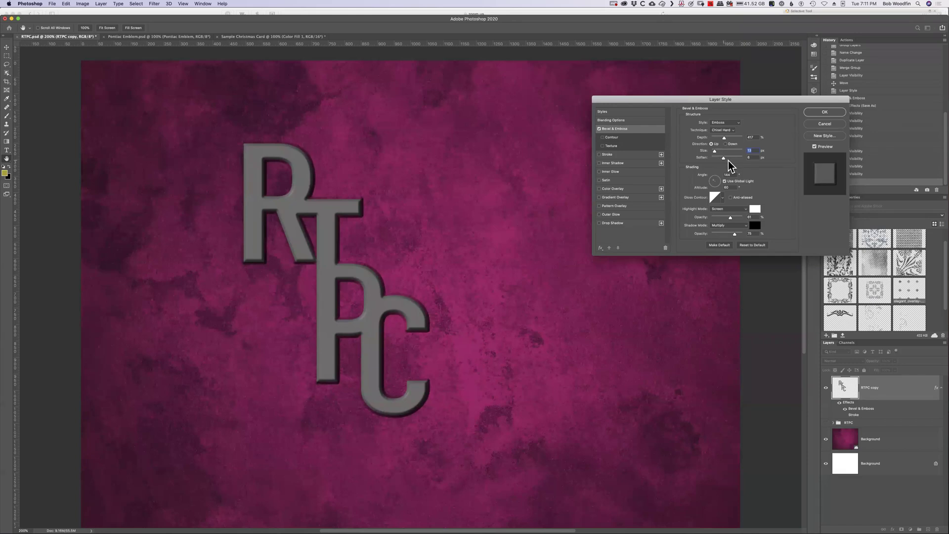
mouse_move(743, 163)
left_mouse_down()
mouse_move(704, 161)
mouse_move(739, 162)
left_mouse_up()
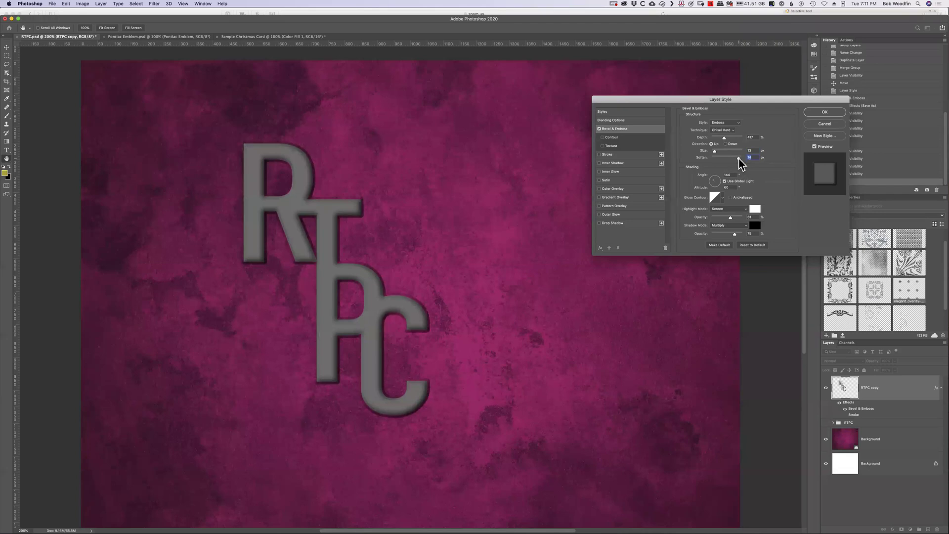
left_click_drag(739, 157, 721, 158)
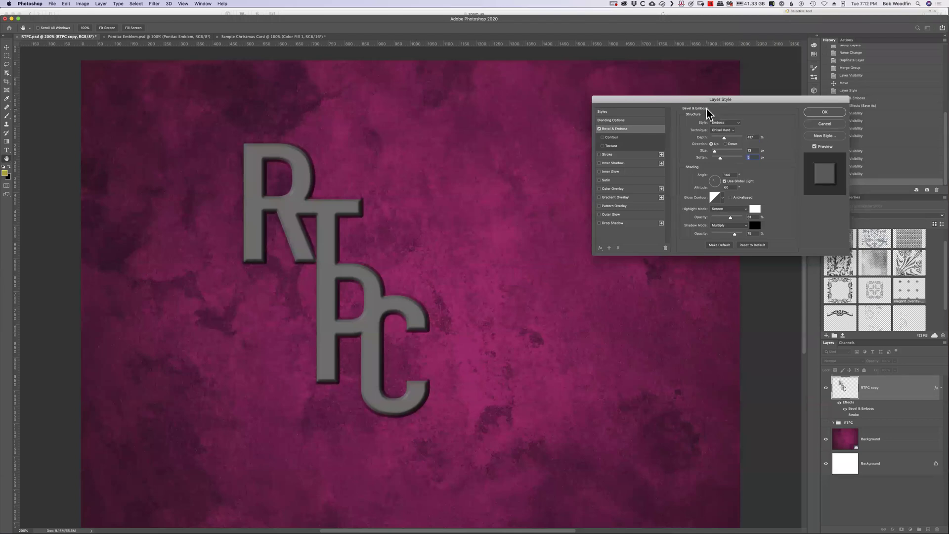
Step: Change Bevel & Emboss to the Outer Bevel style with the Smooth technique
left_click(736, 121)
left_click(733, 112)
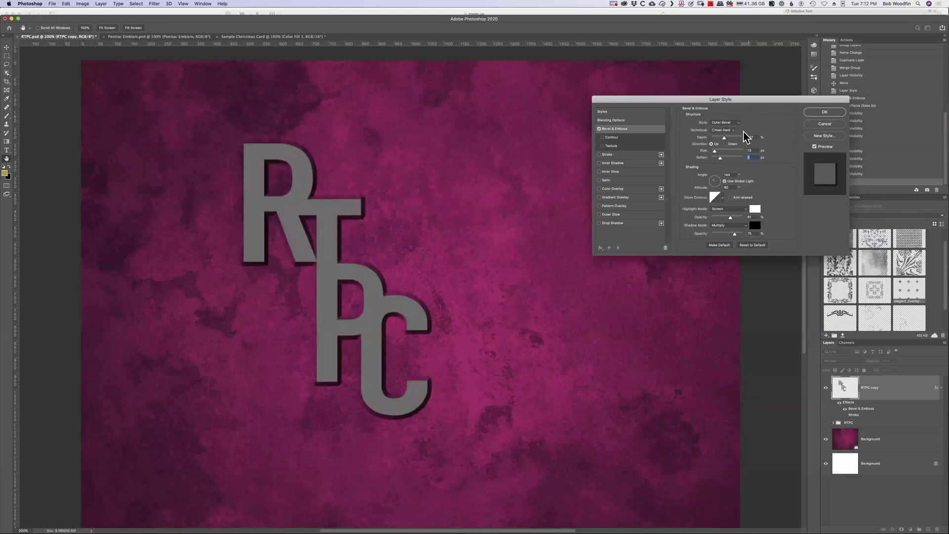
left_click(726, 130)
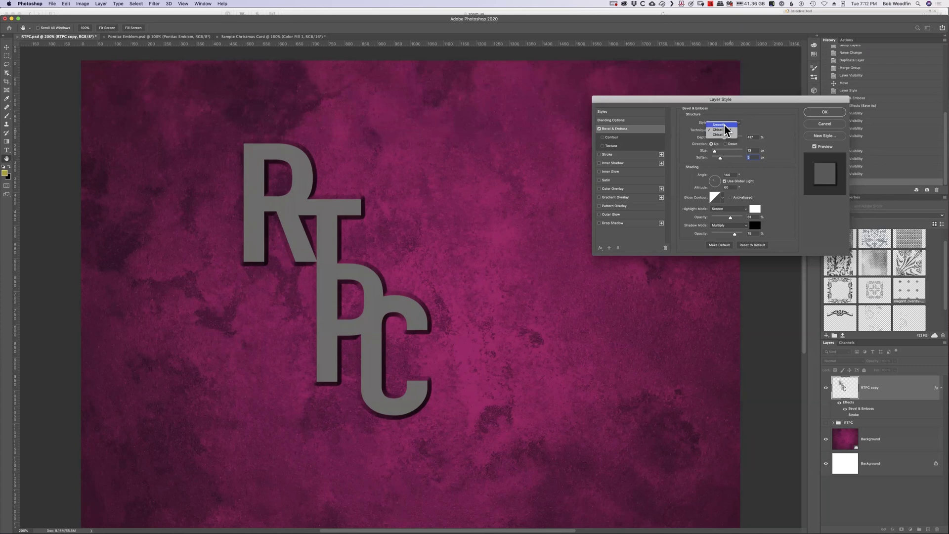
left_click(725, 126)
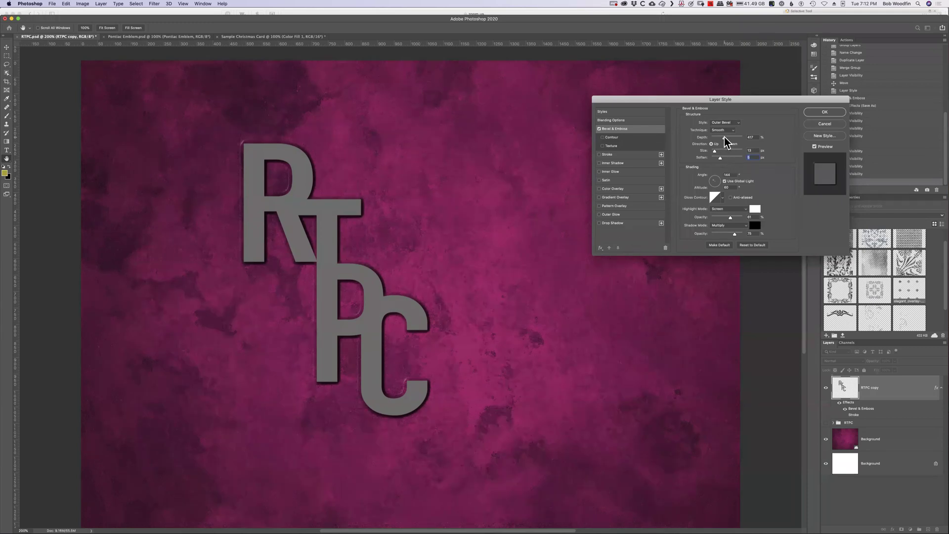
Step: Try low and high depths for the outer bevel, settling on 511%, and set its direction to Down
left_click_drag(725, 138, 714, 140)
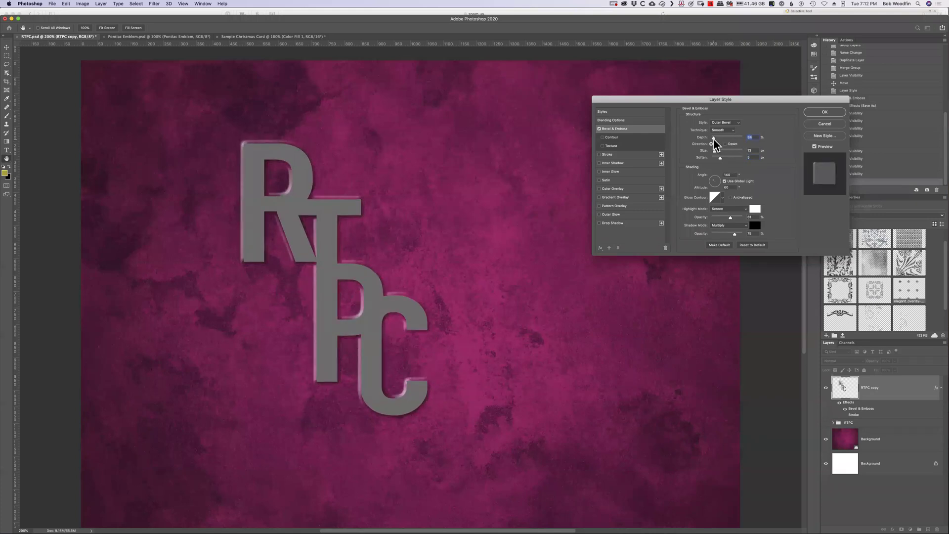
left_click_drag(714, 139, 722, 140)
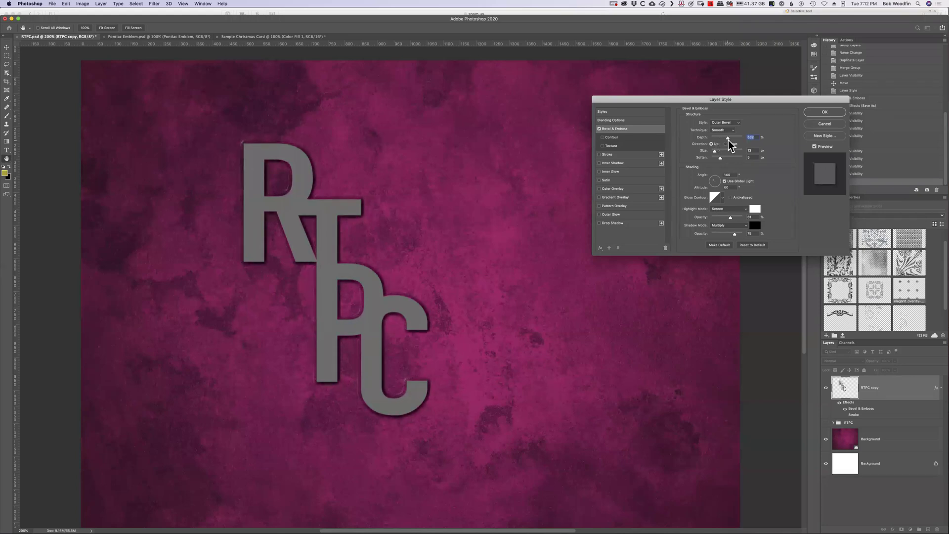
left_click_drag(728, 140, 726, 140)
left_click(725, 143)
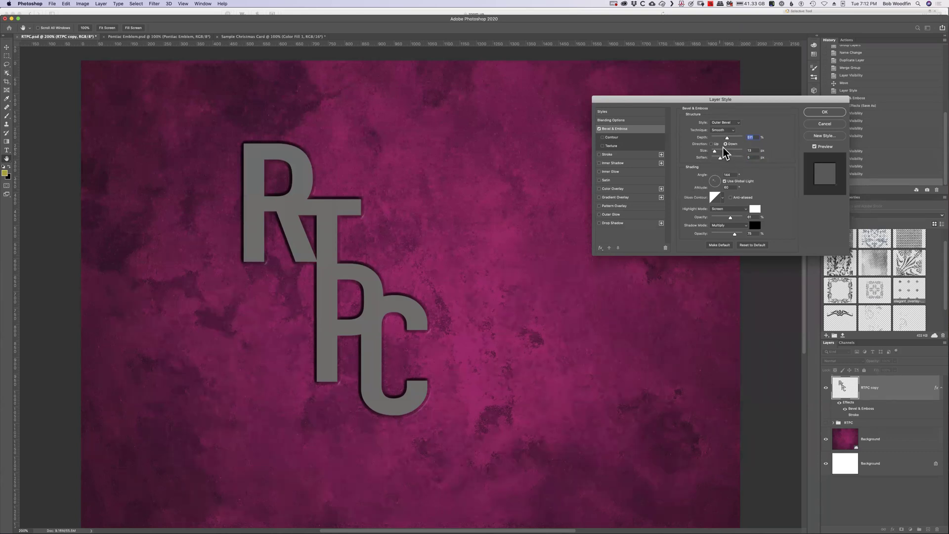
Step: Set the outer bevel's size to 16 px and soften to 5 px
left_click_drag(714, 152, 715, 153)
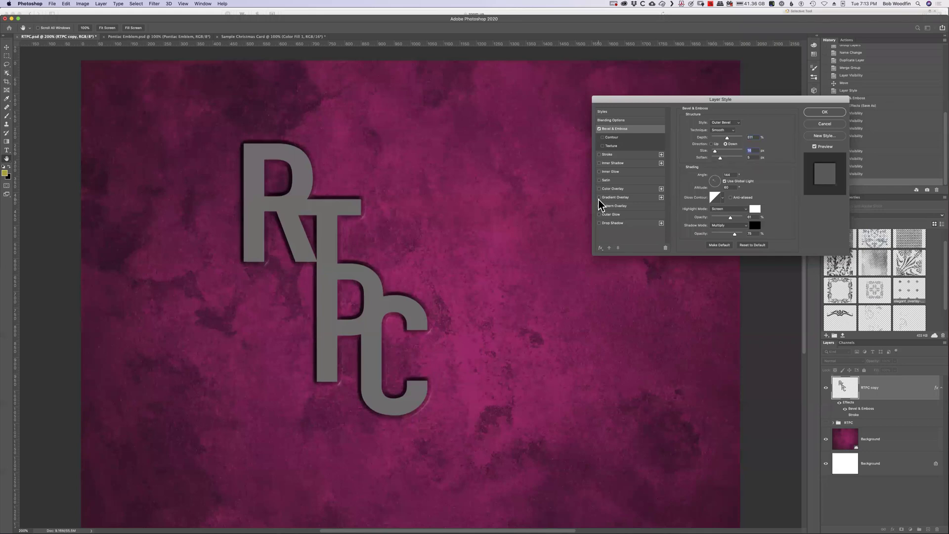
left_click(714, 150)
left_click_drag(733, 159, 721, 159)
key("ctrl+Up")
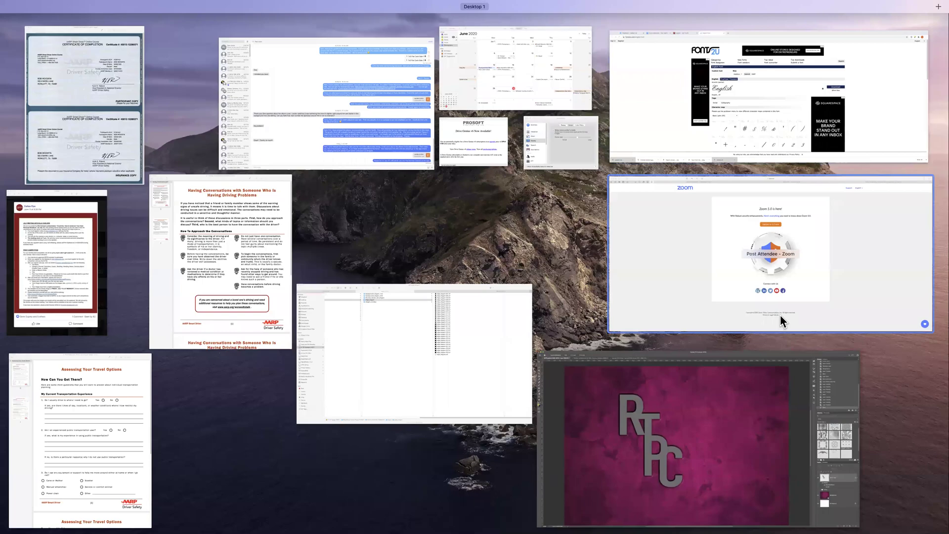
left_click(733, 405)
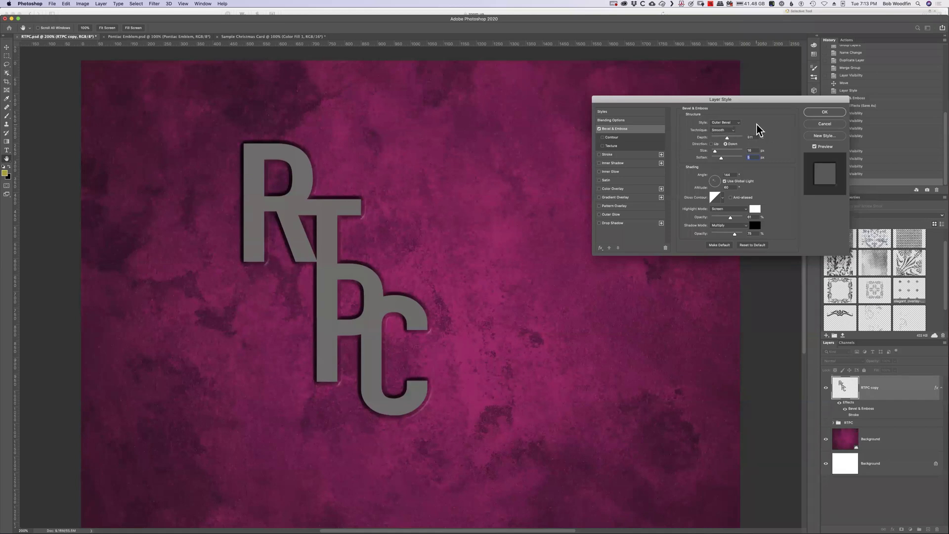
Step: Switch to Inner Bevel with the Chisel Hard technique, try a larger size, and reduce the depth and set the size to 13 px
left_click(737, 126)
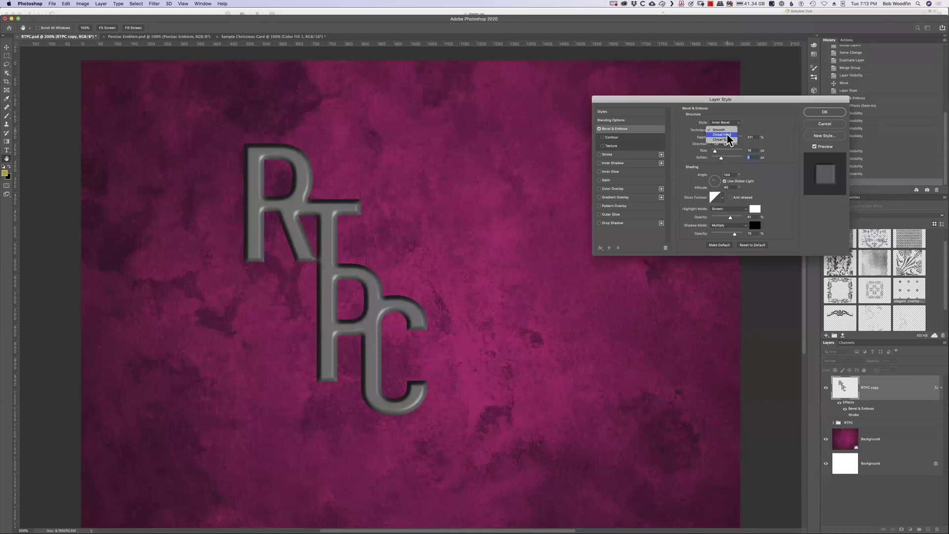
left_click(726, 135)
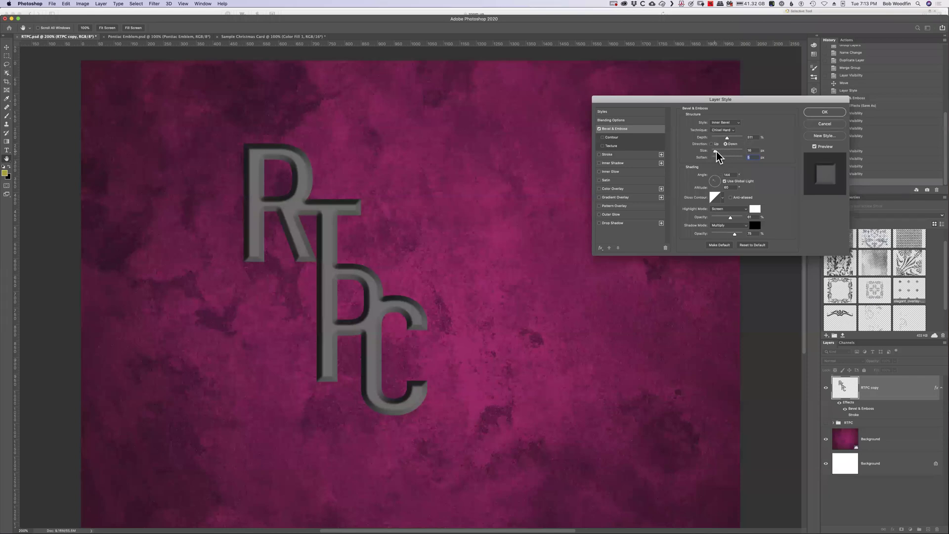
left_click_drag(715, 151, 718, 151)
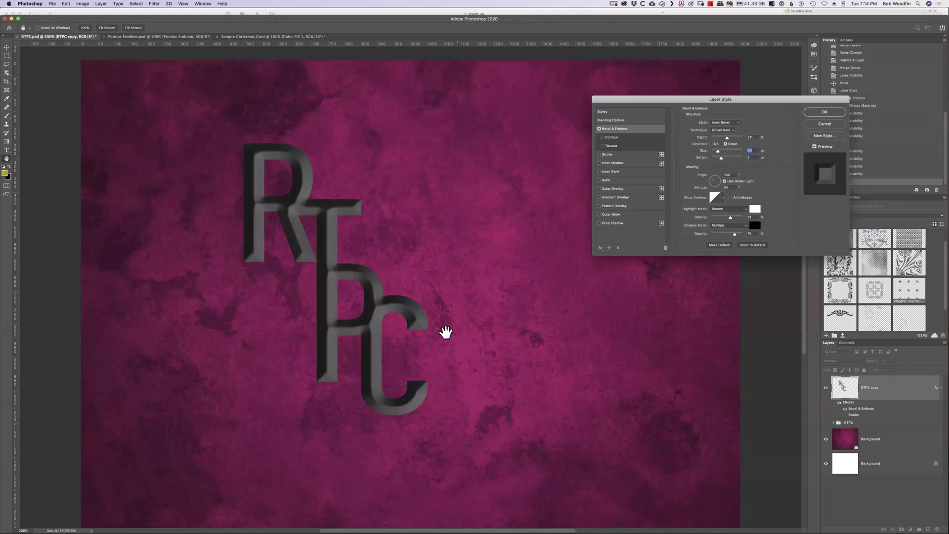
left_click_drag(725, 138, 714, 151)
left_click(713, 150)
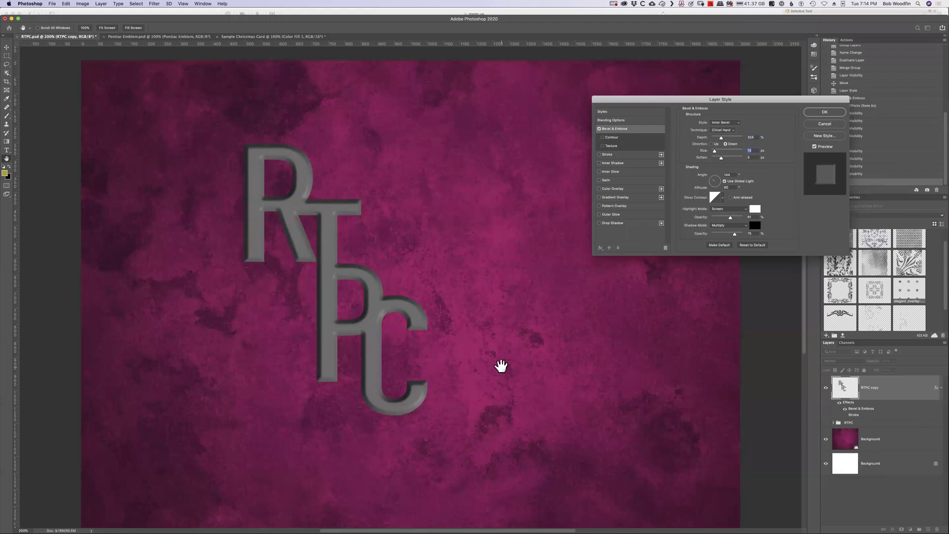
Step: Try a stronger soften on the inner bevel, settle on 4 px, and raise the depth to about 580%
mouse_move(721, 159)
left_mouse_down()
mouse_move(738, 162)
mouse_move(720, 159)
left_mouse_up()
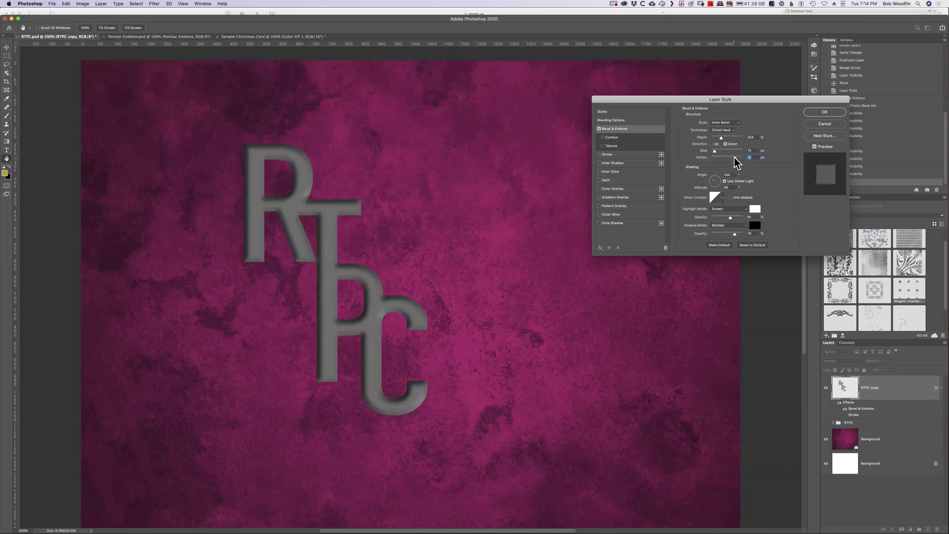
left_click(720, 158)
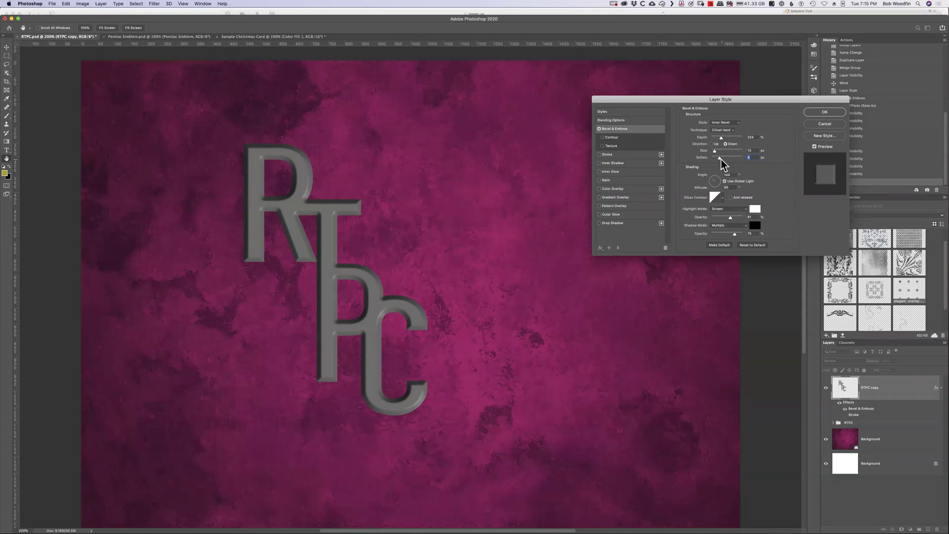
left_click(749, 157)
left_click(737, 140)
left_click_drag(735, 139, 730, 139)
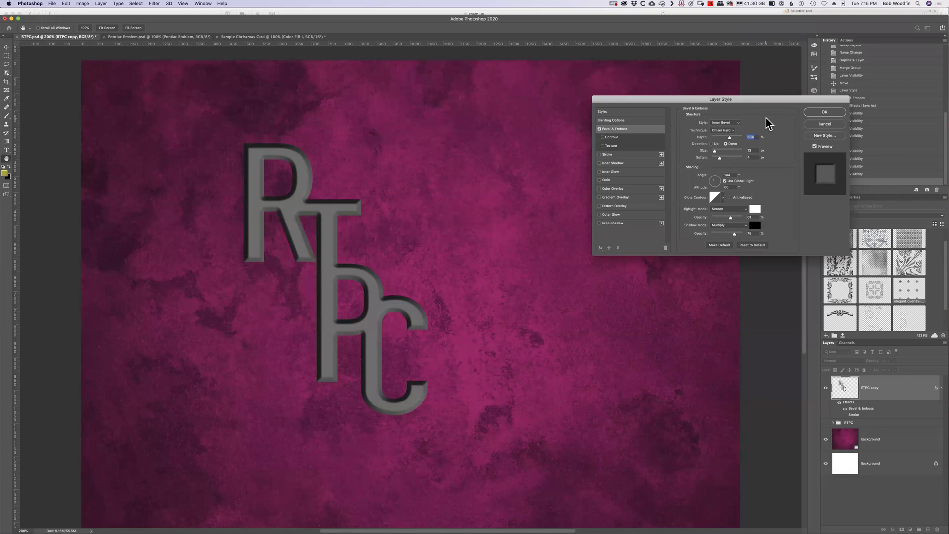
Step: Try the Emboss style, and set Bevel & Emboss to Pillow Emboss with the Smooth technique
left_click(737, 123)
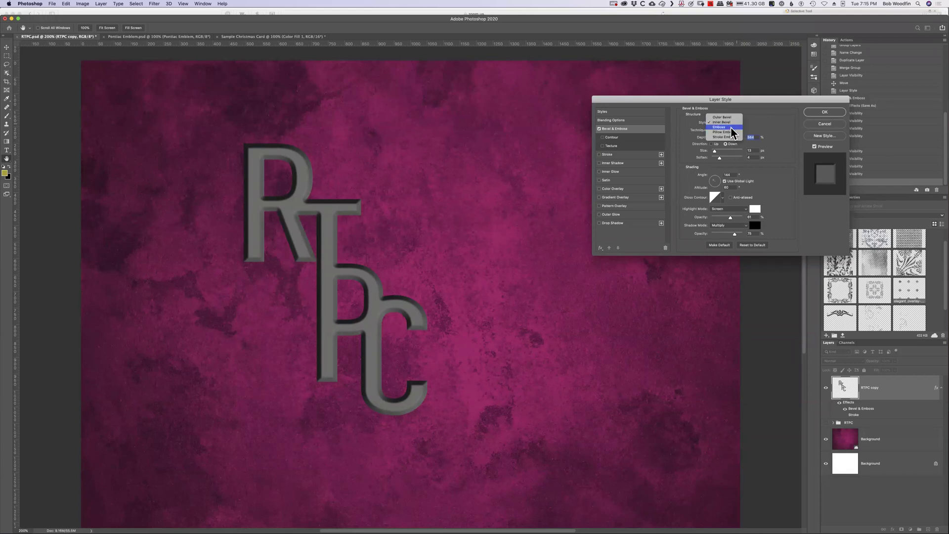
left_click(733, 128)
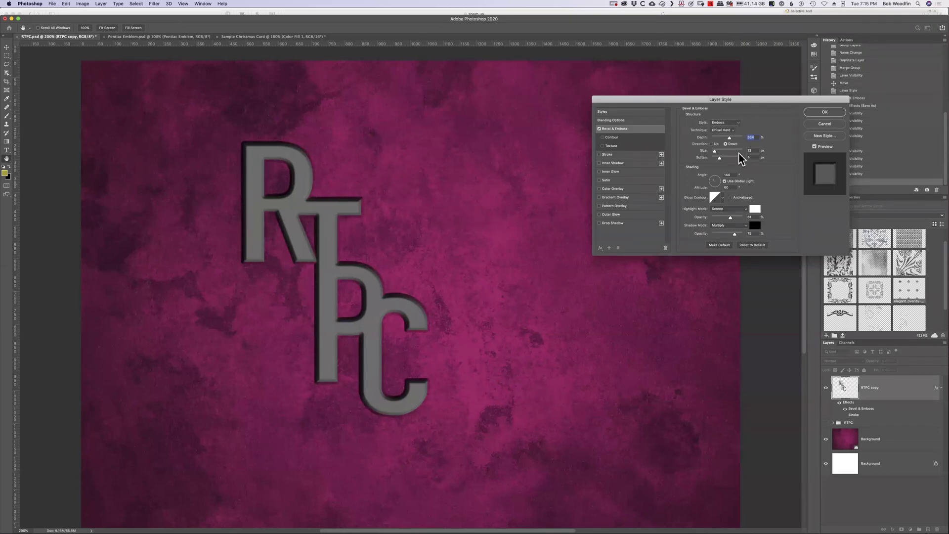
left_click(734, 123)
left_click(732, 128)
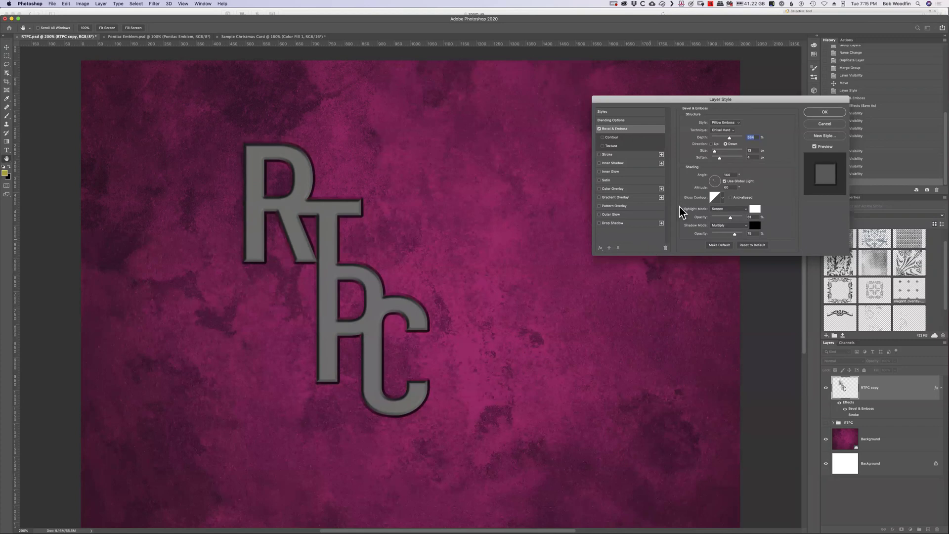
left_click(725, 131)
left_click(726, 131)
left_click(728, 123)
left_click(726, 130)
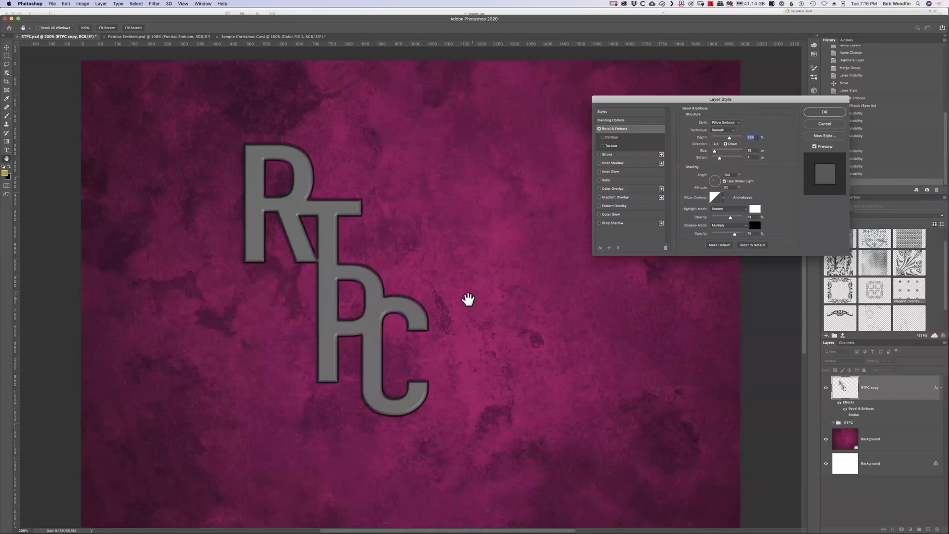
Step: Compare the Up and Down directions on the pillow emboss, ending on Down
left_click(712, 144)
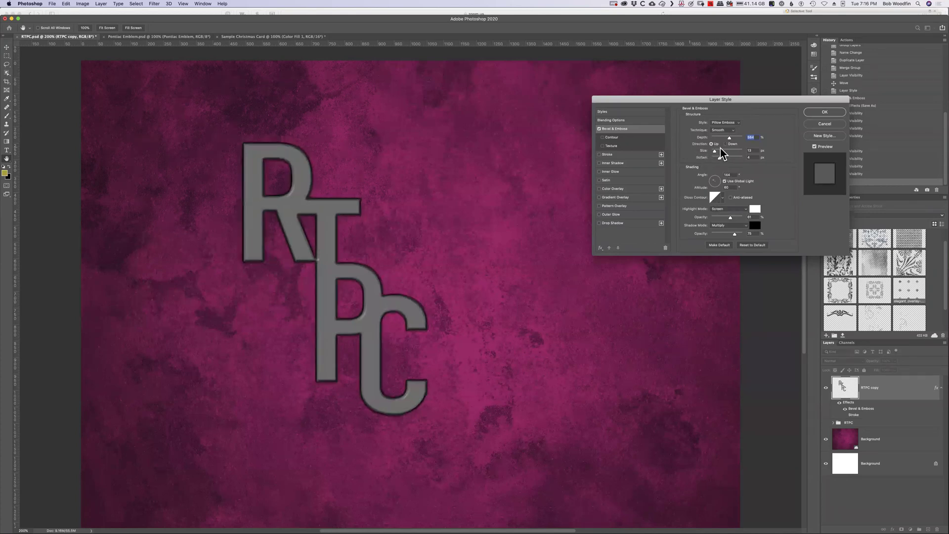
left_click(725, 145)
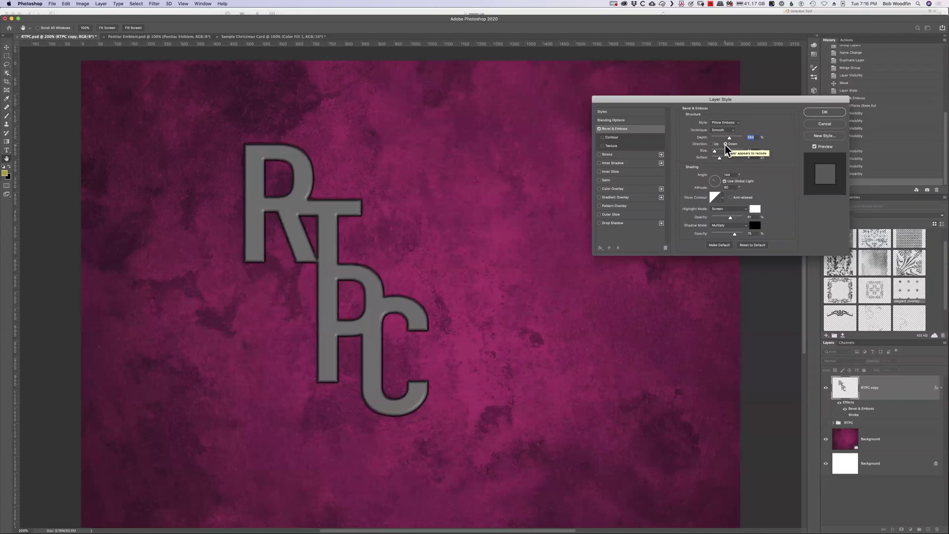
left_click(711, 144)
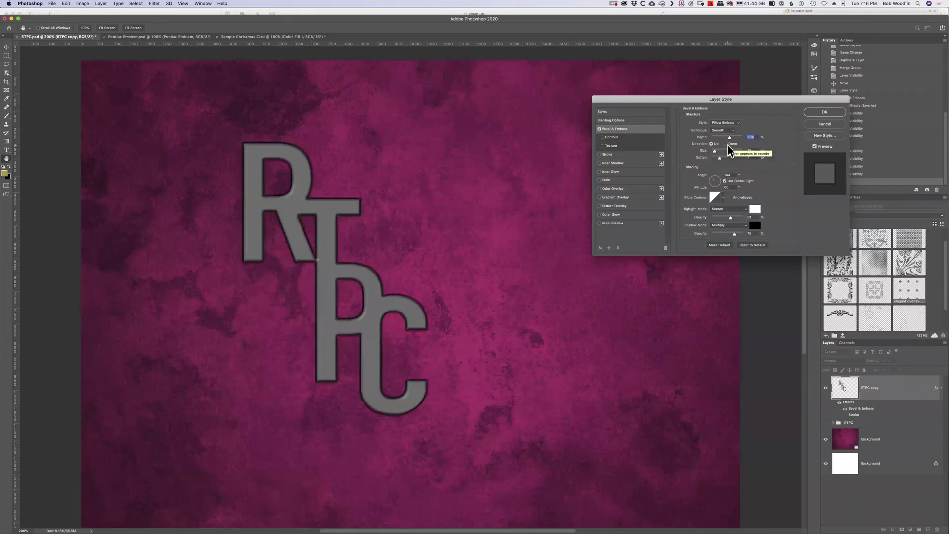
left_click(726, 144)
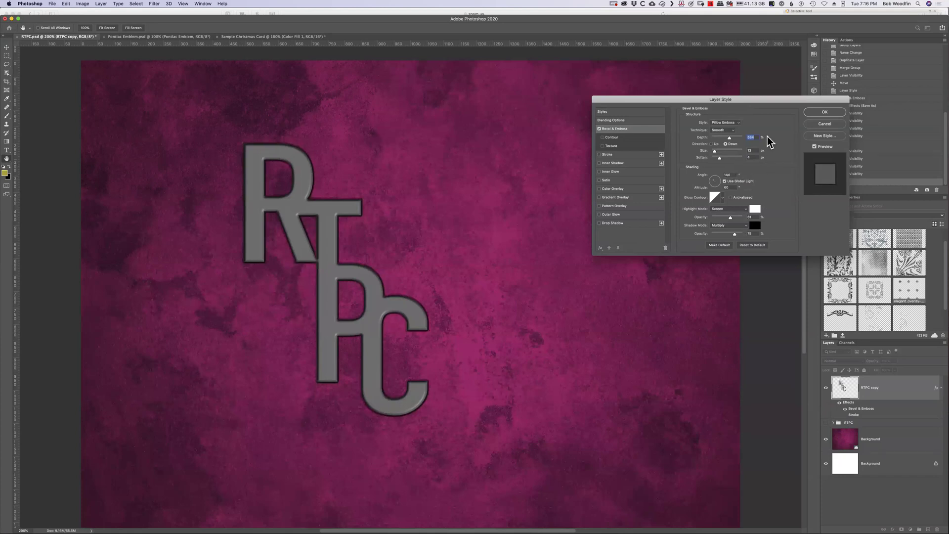
Step: Set the Bevel & Emboss style to Stroke Emboss and add a thicker black stroke to the lettering
left_click(738, 124)
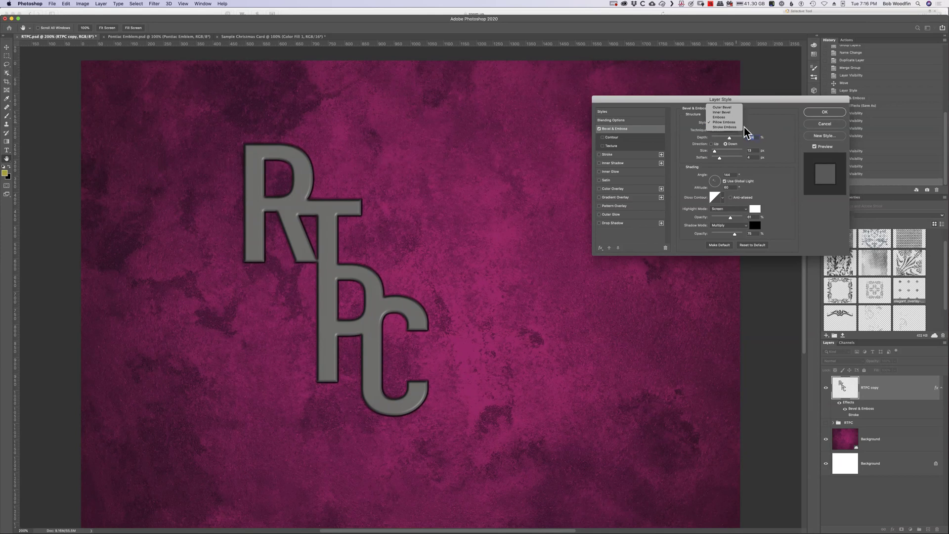
left_click(725, 127)
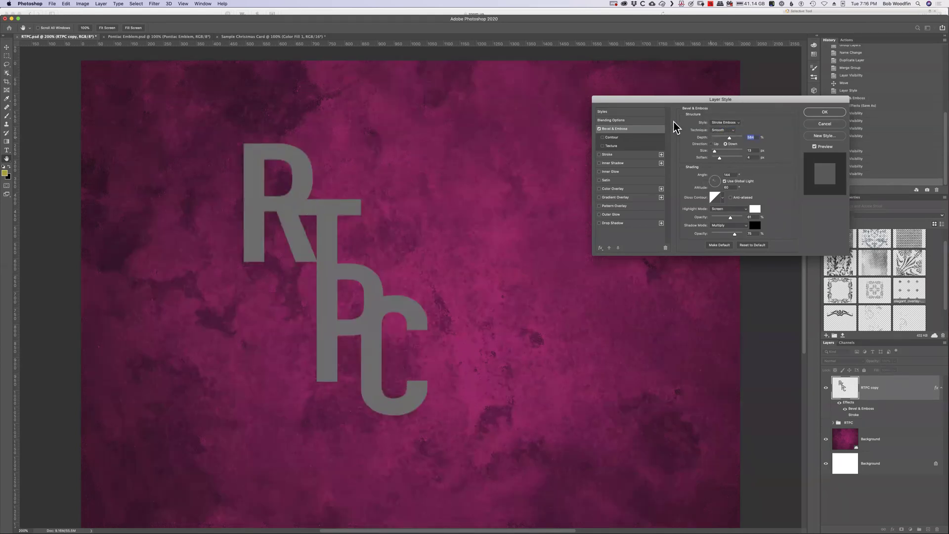
left_click(607, 155)
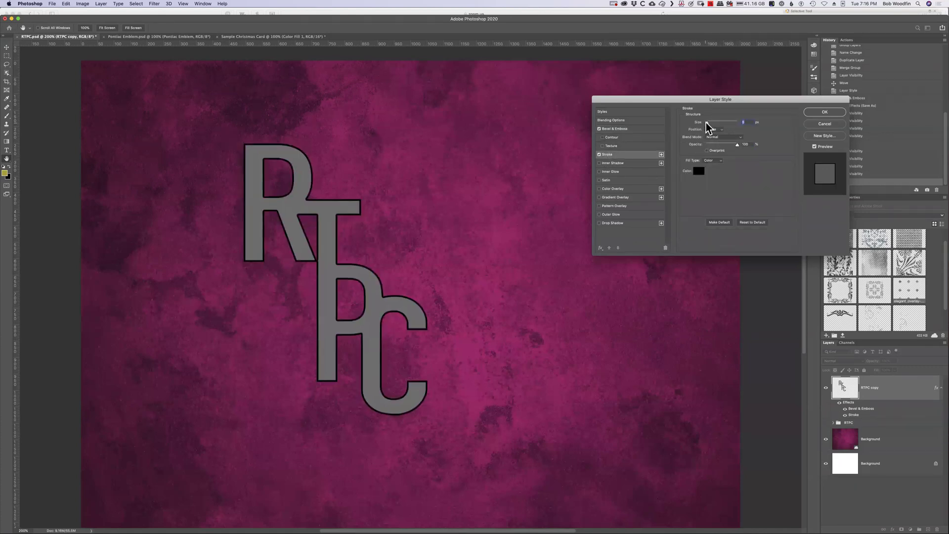
left_click_drag(707, 124, 711, 127)
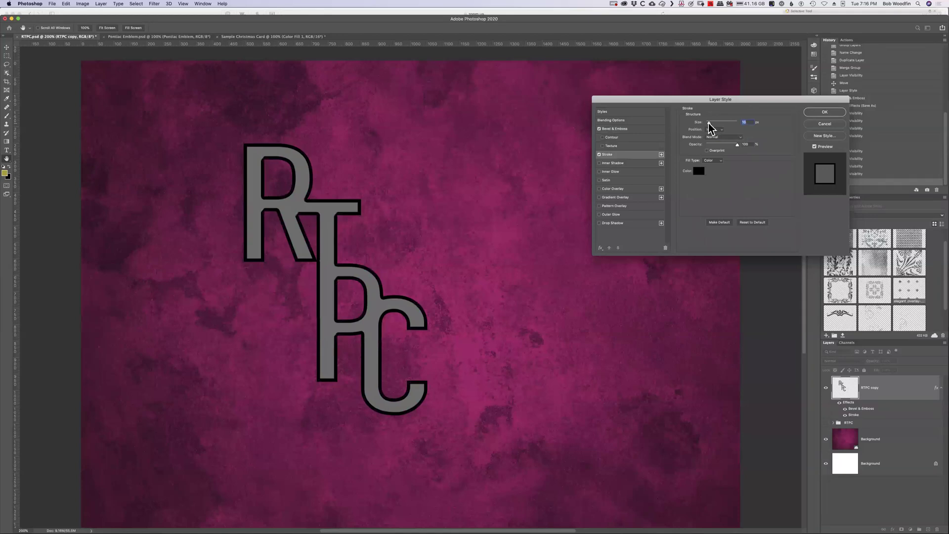
Step: Lower the stroke emboss depth to 147%, increase its size, and reduce soften to 0 px
left_click(613, 131)
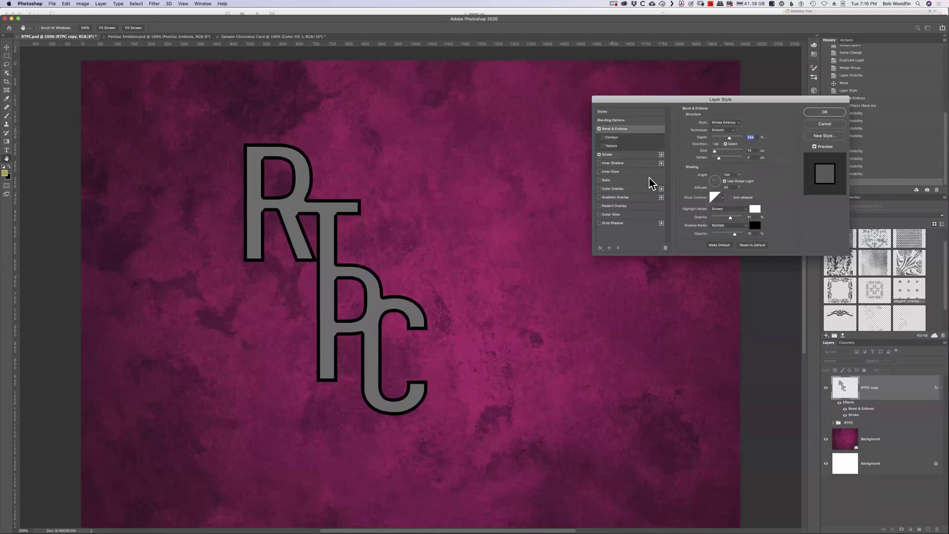
left_click(736, 123)
left_click_drag(729, 138, 716, 139)
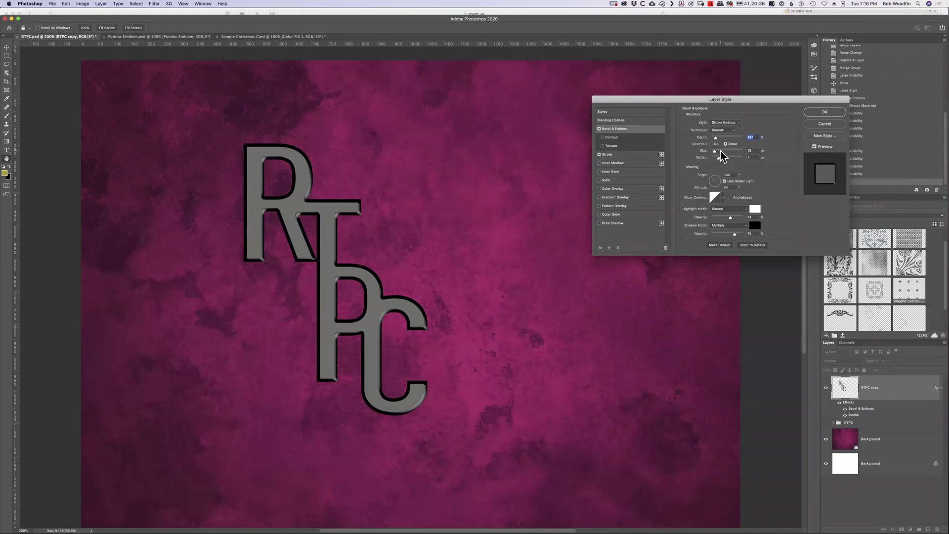
left_click_drag(713, 151, 717, 154)
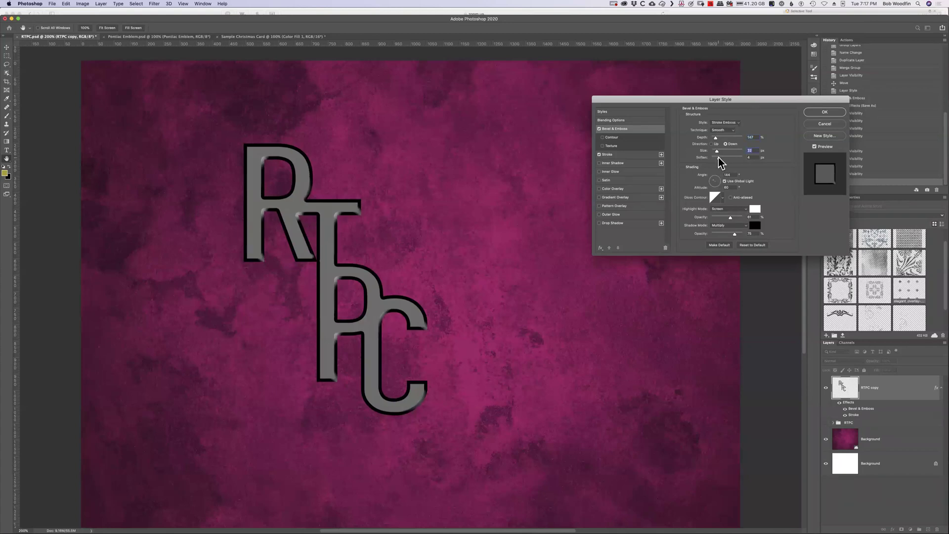
left_click_drag(737, 158, 700, 158)
Step: Switch Bevel & Emboss to Outer Bevel with a smaller size and apply the layer style
left_click(737, 122)
left_click(734, 103)
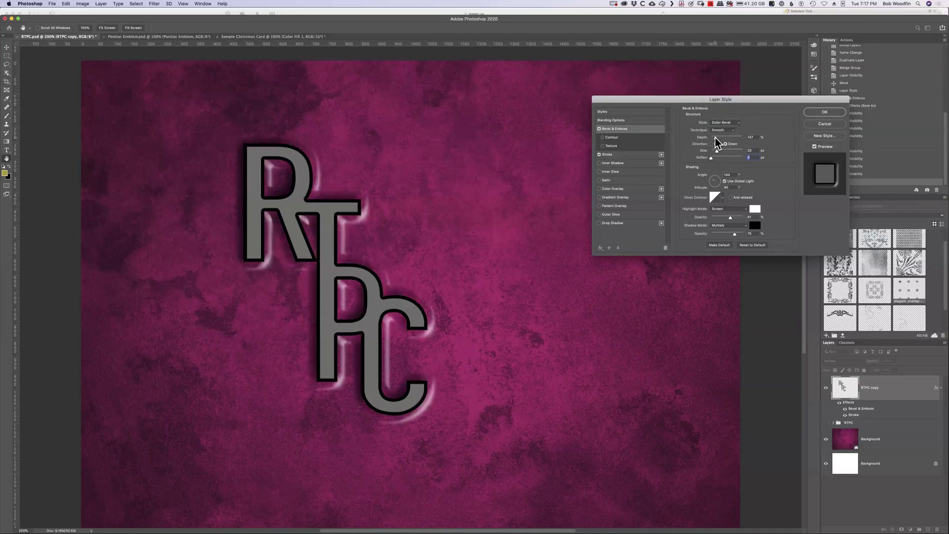
left_click_drag(715, 151, 715, 151)
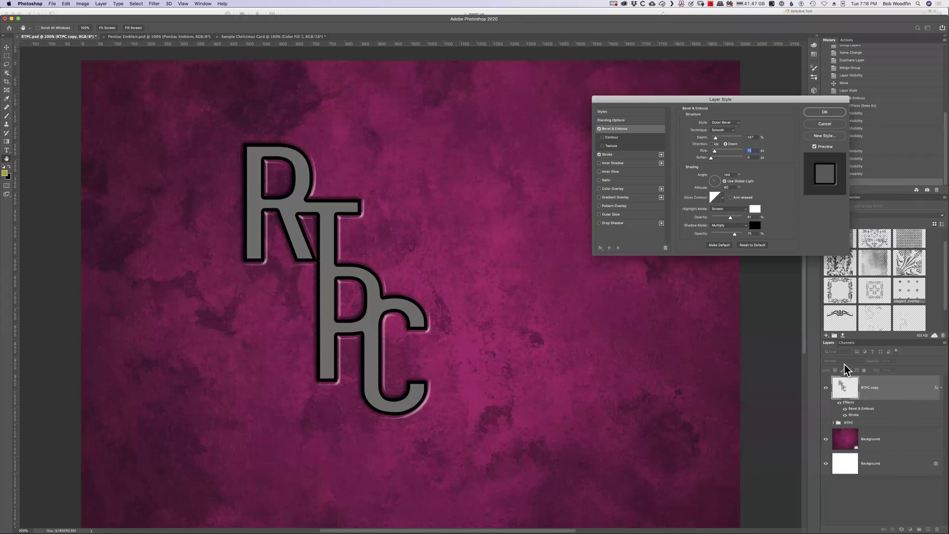
left_click(828, 112)
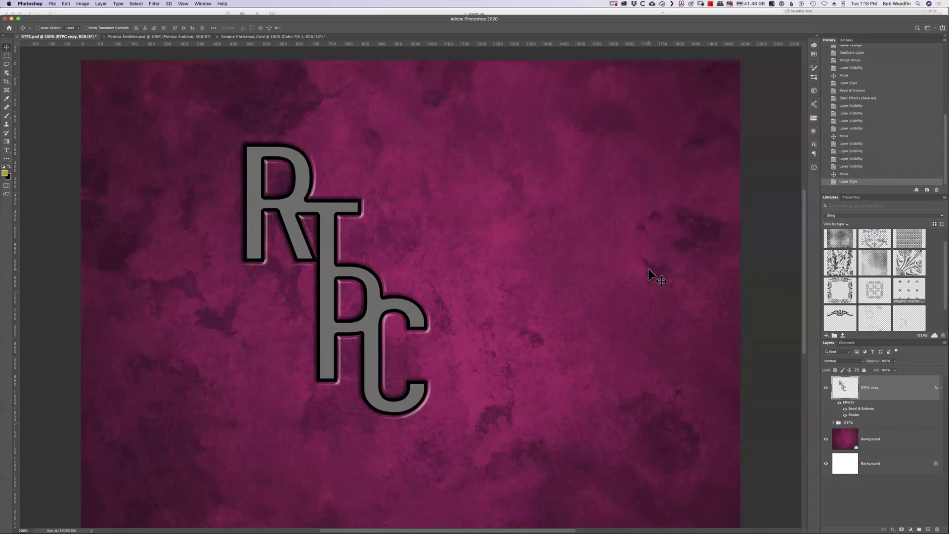
Step: Place the 2LO Festive 8 image from the Textures library over the lettering
left_click(936, 218)
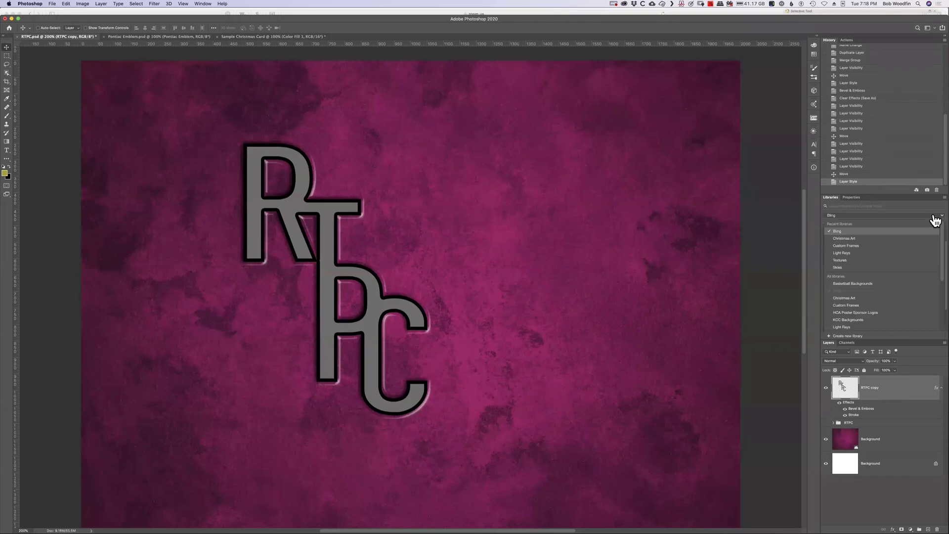
left_click(867, 260)
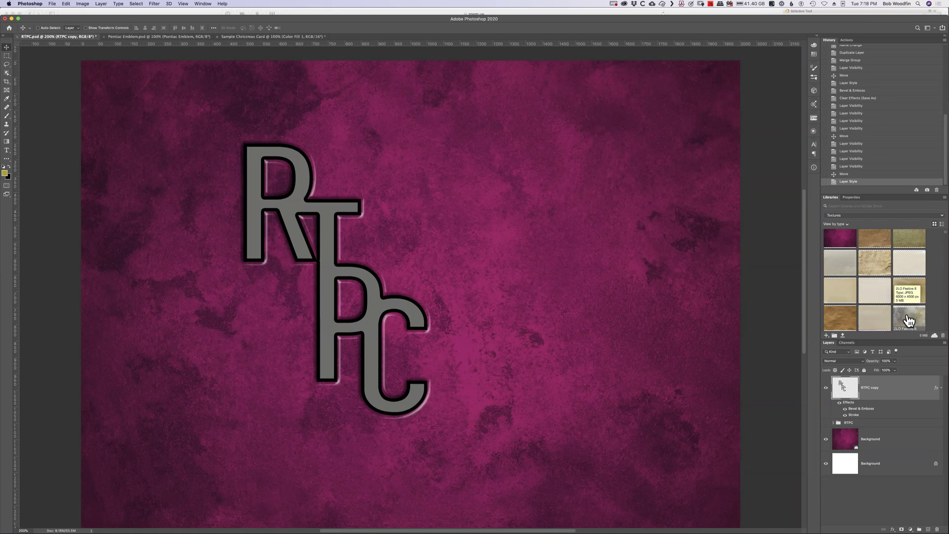
left_click_drag(909, 317, 495, 250)
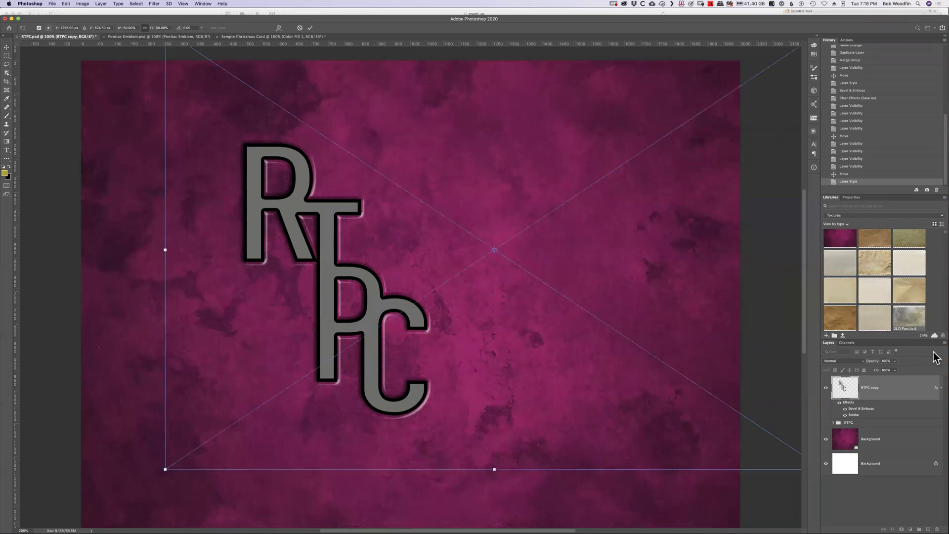
key("Return")
Step: Clip the 2LO Festive 8 texture to the RTPC copy layer and reposition it within the letters
left_click_drag(902, 399, 903, 395)
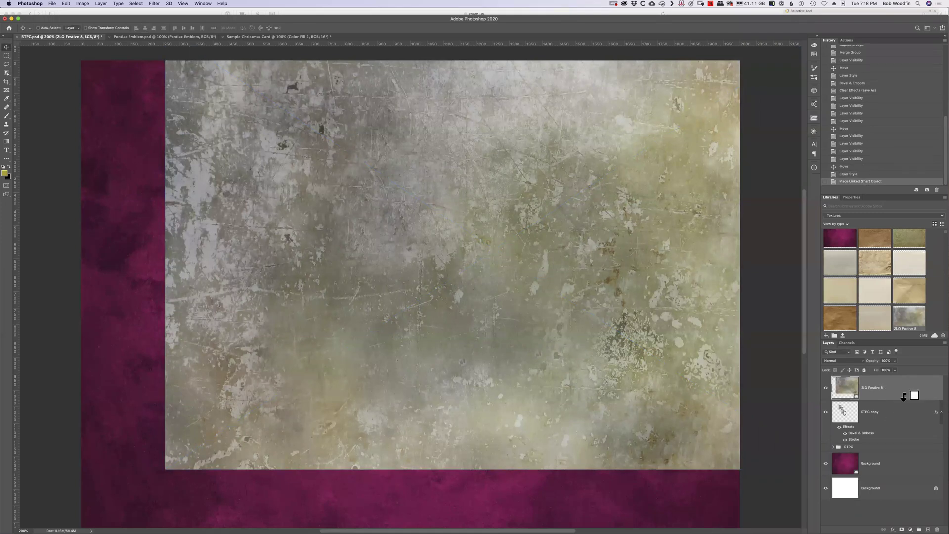
left_click(904, 395, "alt")
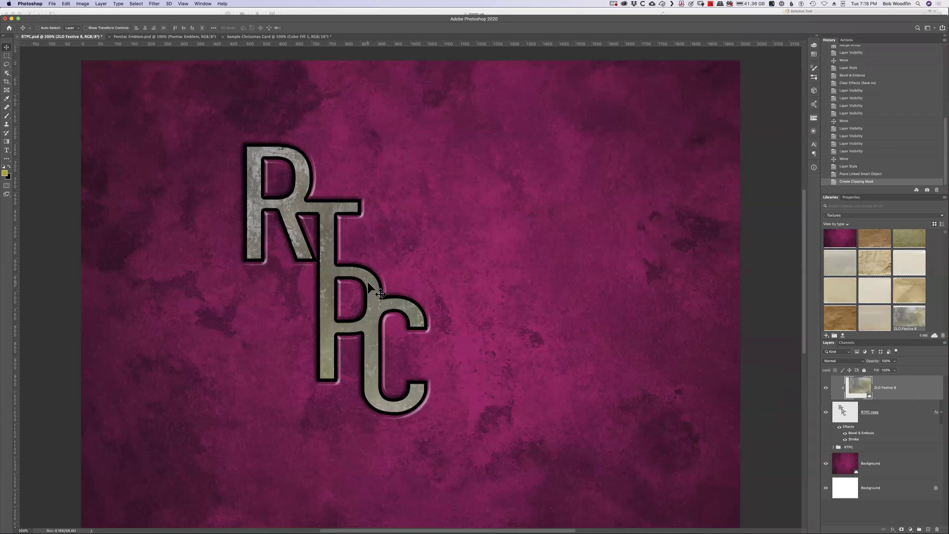
left_click_drag(355, 282, 337, 341)
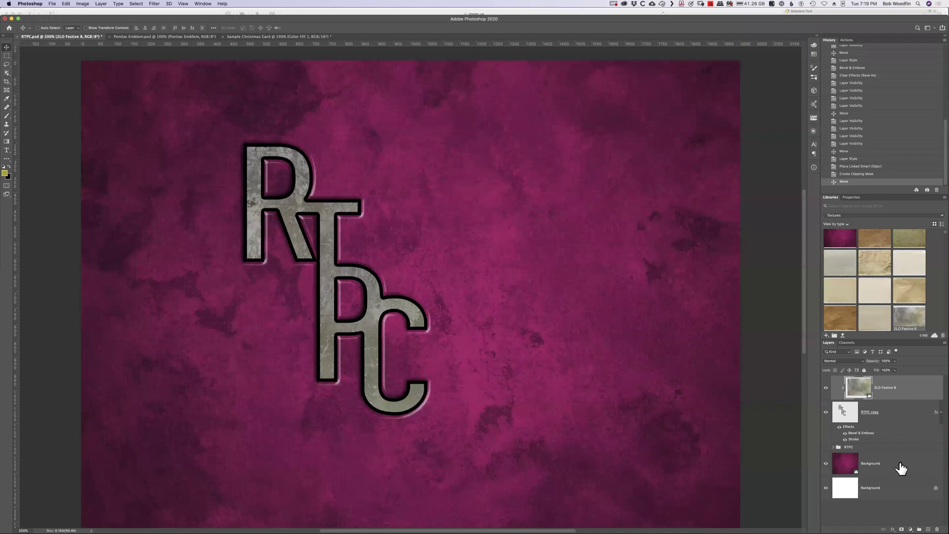
Step: Clip a copy of the magenta background to the lettering with the texture hidden, try shifting the copy, and undo the shift
left_click_drag(904, 466, 904, 418)
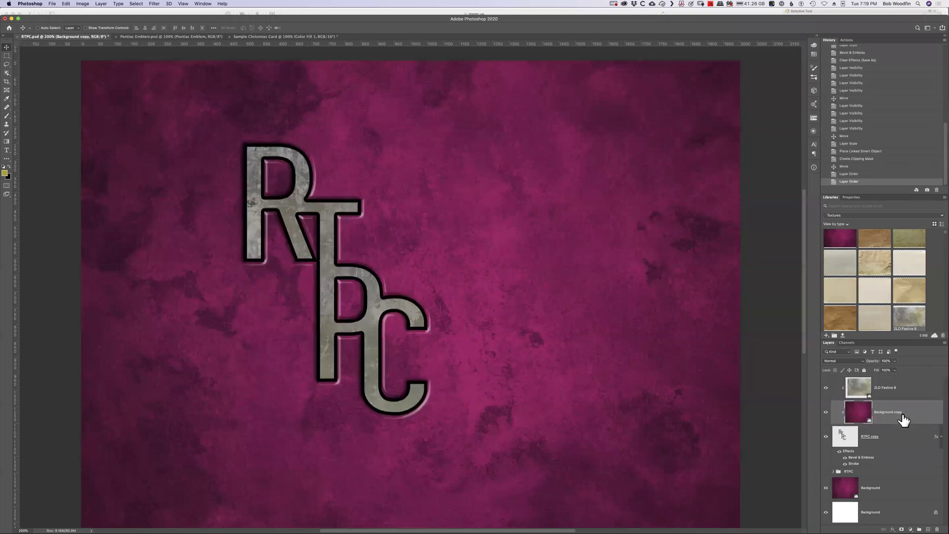
left_click(825, 388)
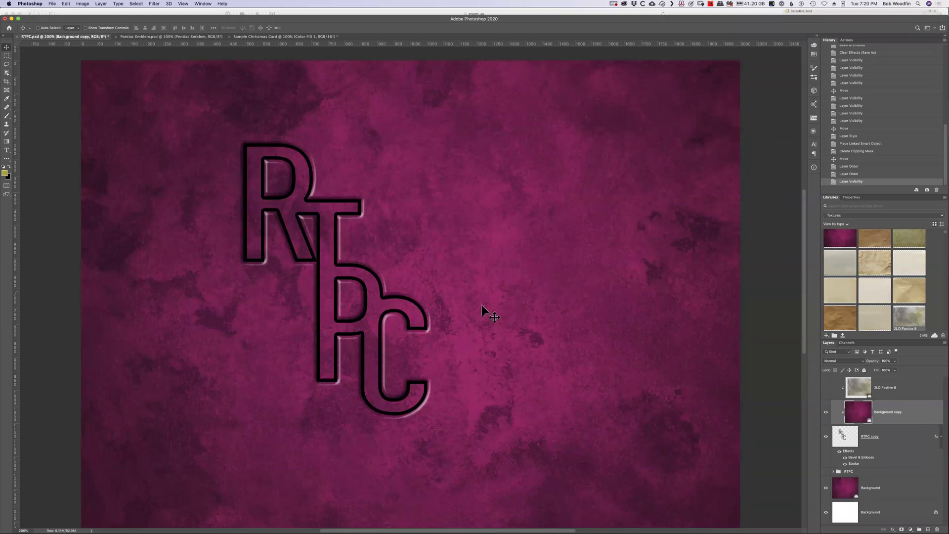
left_click_drag(458, 278, 539, 209)
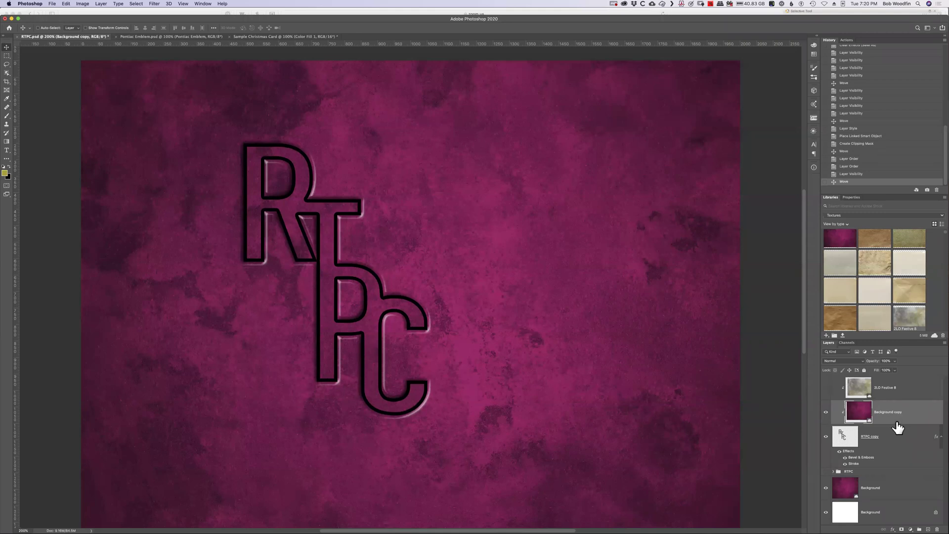
key("super+z")
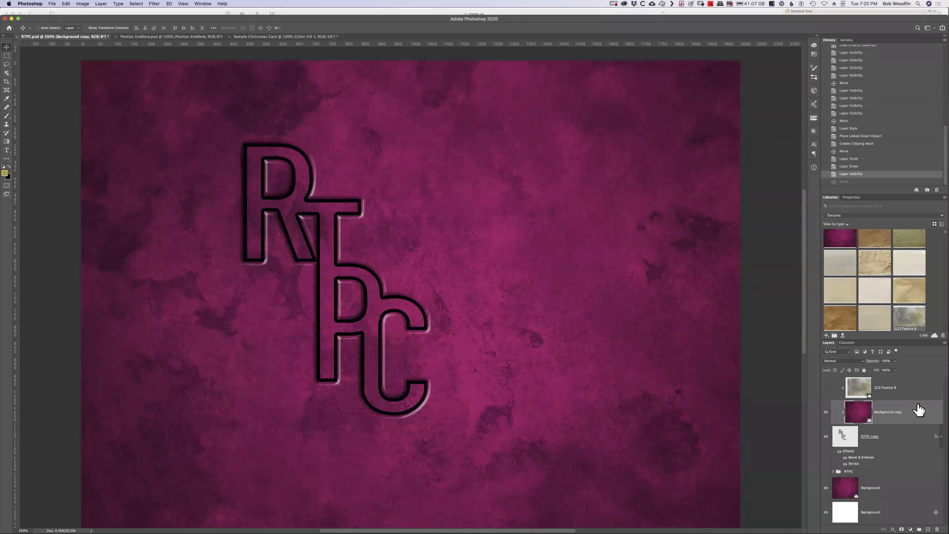
Step: Delete the 2LO Festive 8 and Background copy layers clipped to the lettering
key("super")
left_click(914, 392, "super")
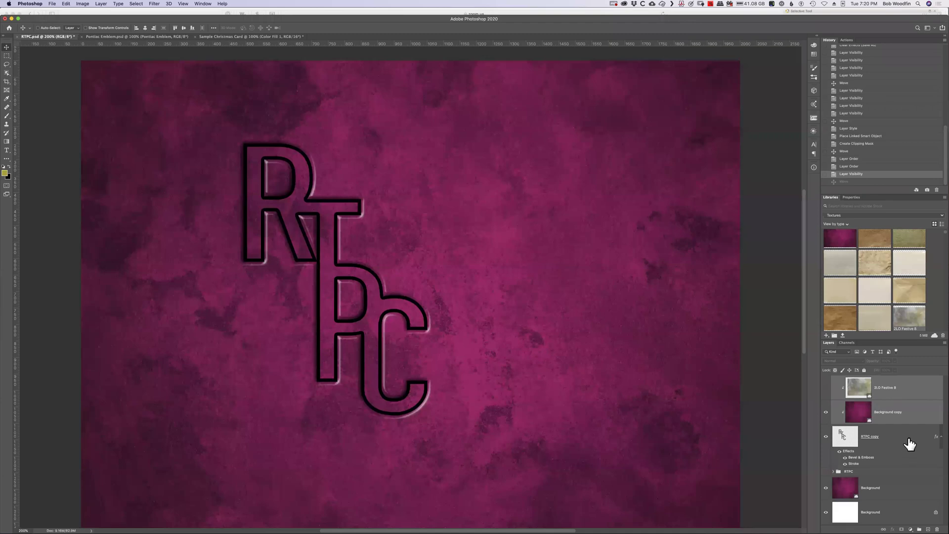
key("Delete")
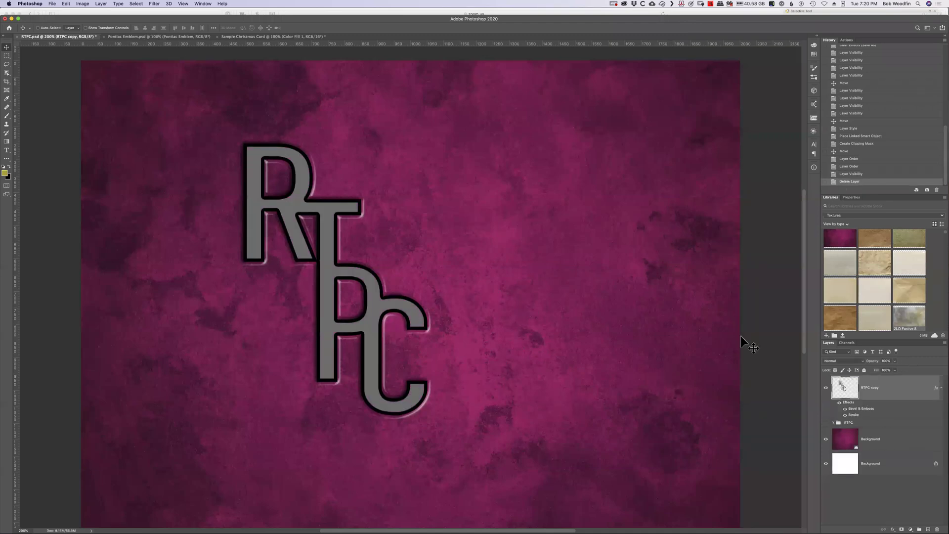
Step: Reopen the RTPC copy layer's style settings and turn off its stroke, keeping Bevel & Emboss on Outer Bevel
double_click(909, 390)
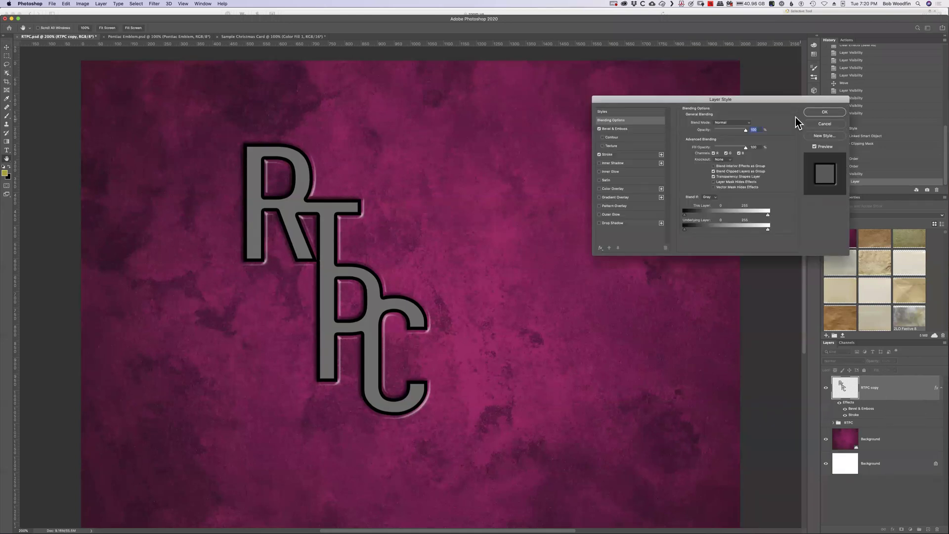
left_click_drag(781, 99, 713, 163)
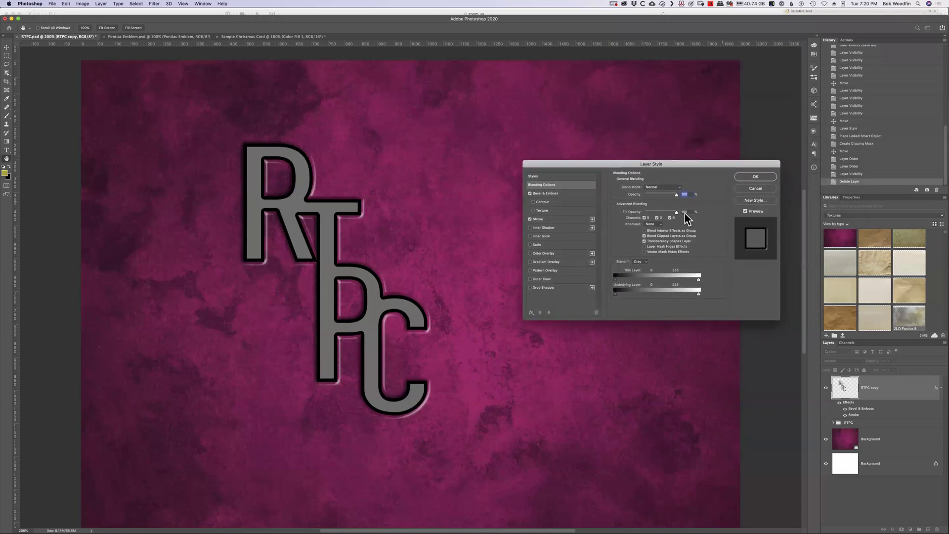
left_click(547, 194)
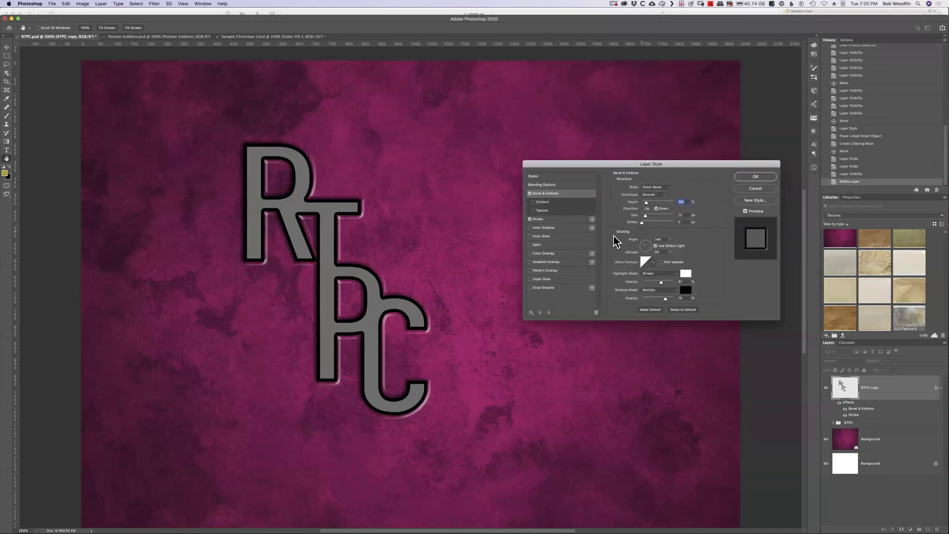
left_click(530, 219)
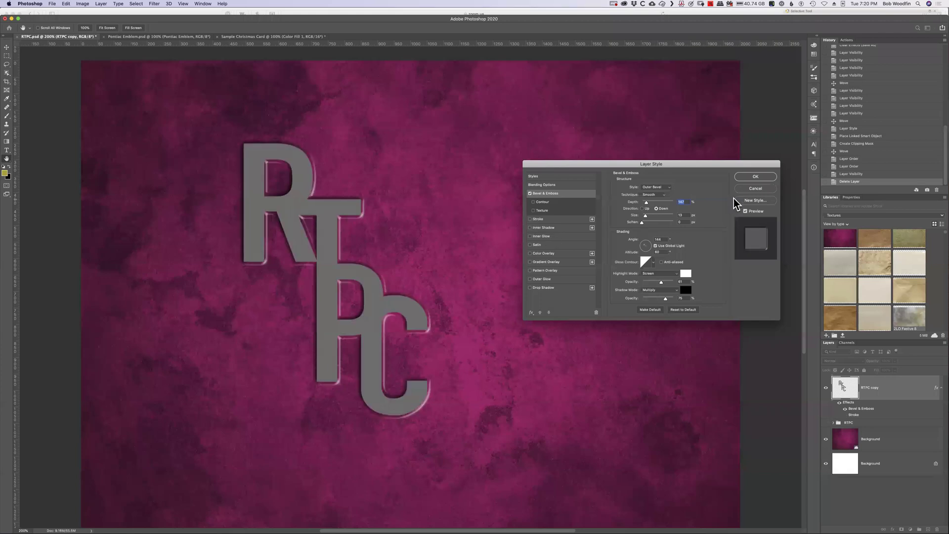
left_click(659, 187)
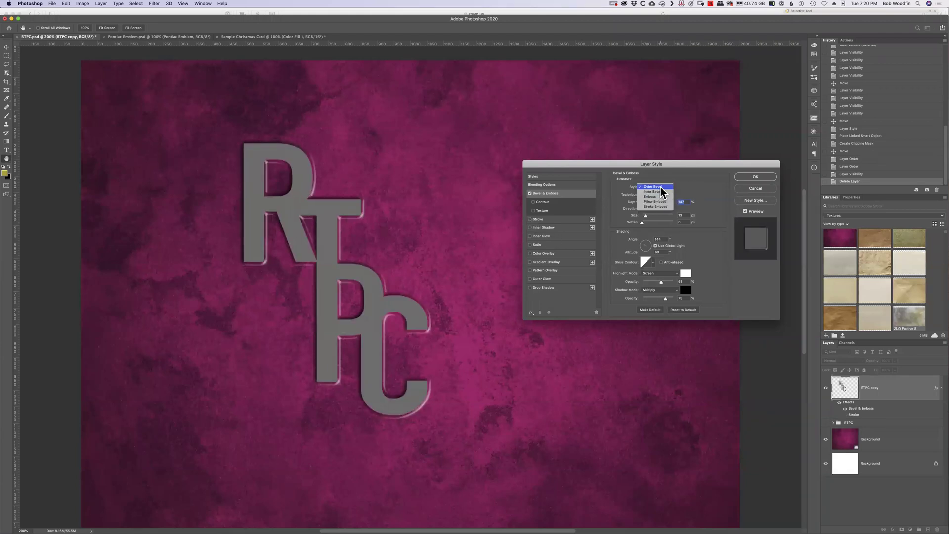
left_click(658, 187)
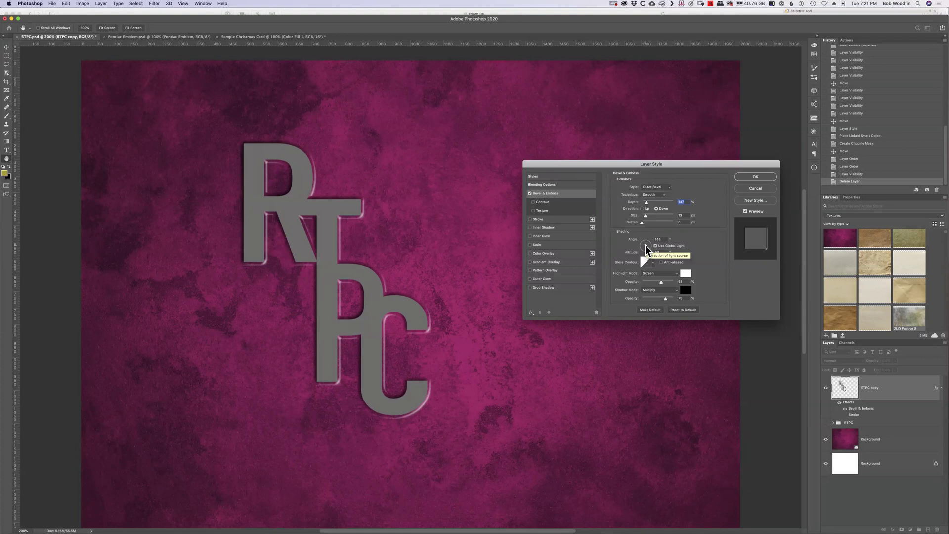
Step: Lower the altitude of the outer bevel's global light and swing its angle to light the lettering from below
left_click_drag(645, 244, 643, 243)
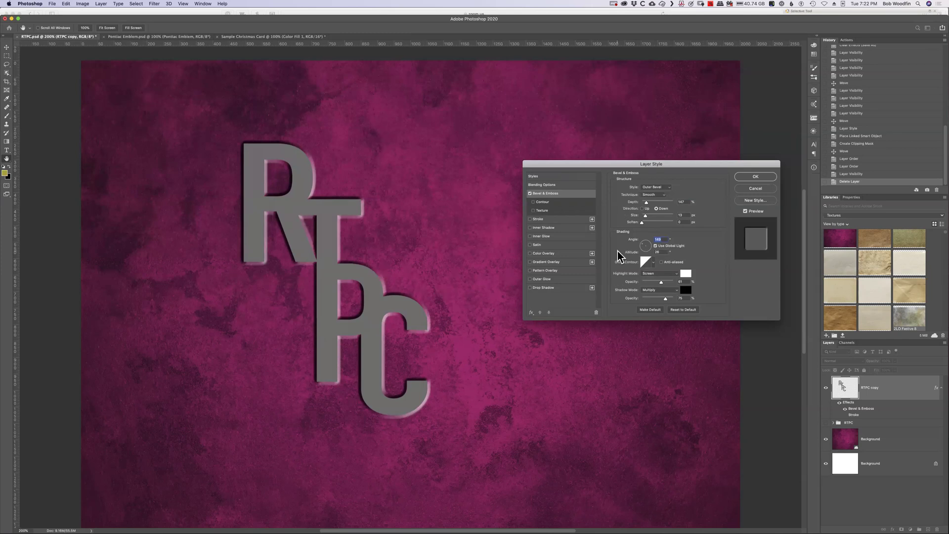
left_click(643, 244)
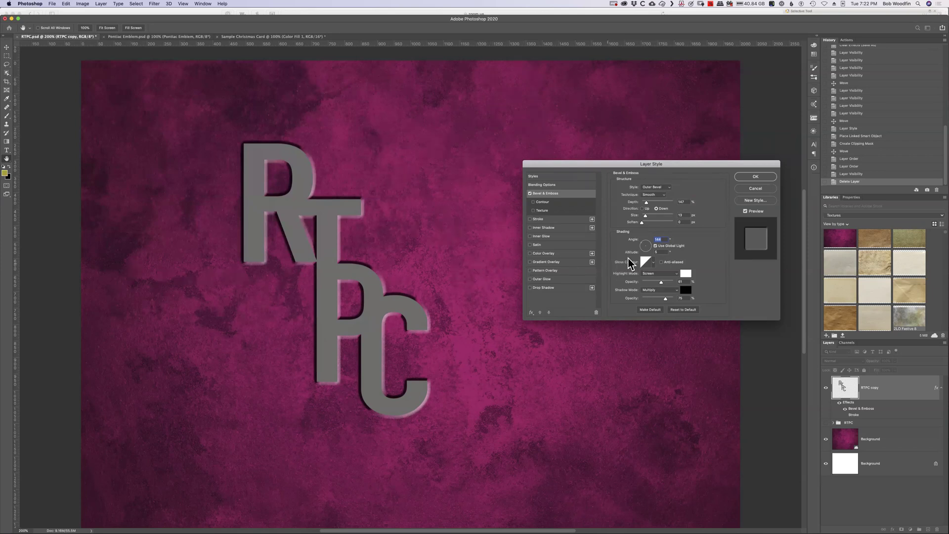
left_click_drag(644, 247, 651, 250)
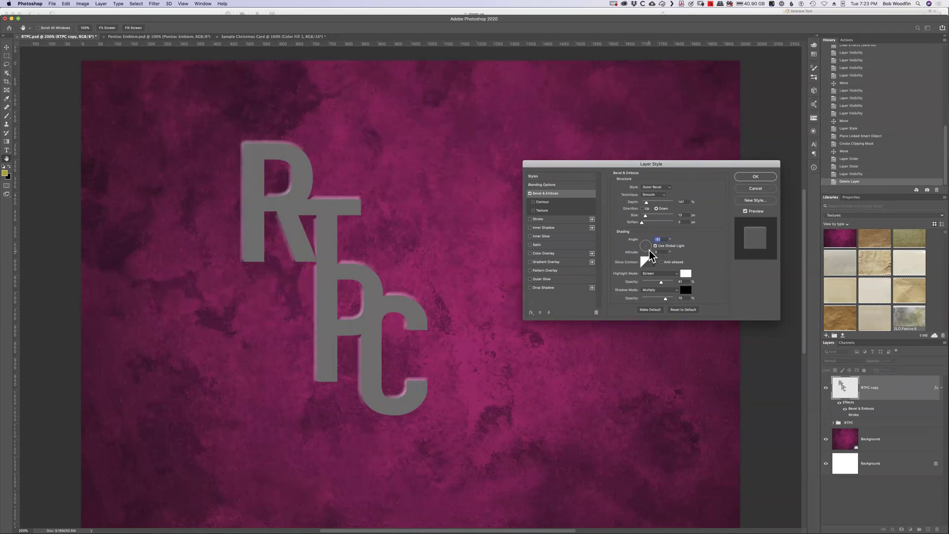
Step: Set the outer bevel's global light to an angle of about -51° and an altitude of 37°
mouse_move(648, 250)
left_mouse_down()
mouse_move(645, 257)
mouse_move(648, 249)
left_mouse_up()
left_click_drag(649, 250, 659, 254)
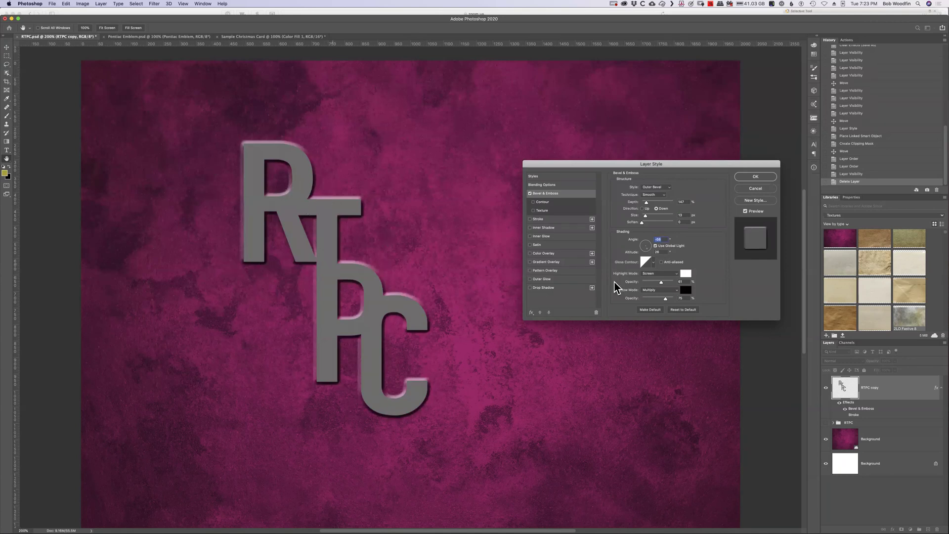
left_click_drag(647, 252, 649, 253)
left_click_drag(647, 249, 650, 249)
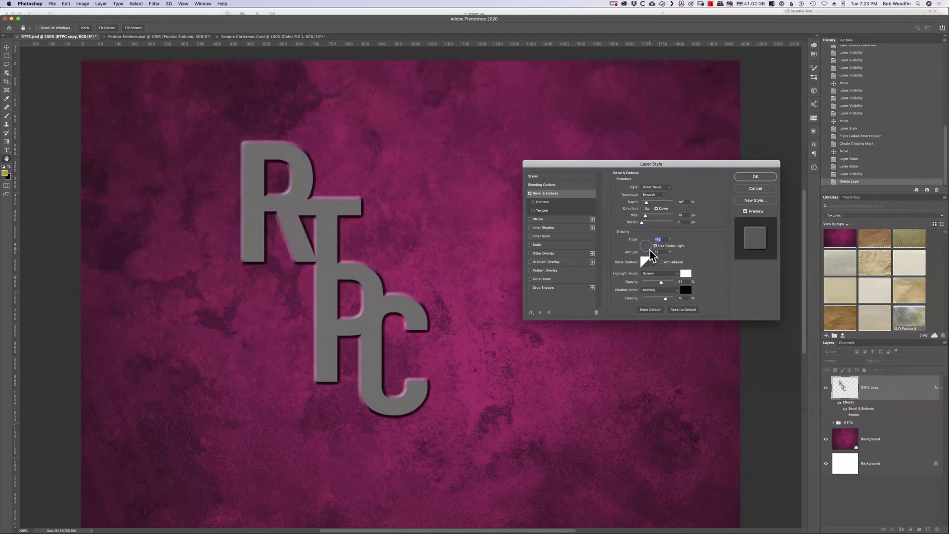
left_click_drag(649, 250, 649, 249)
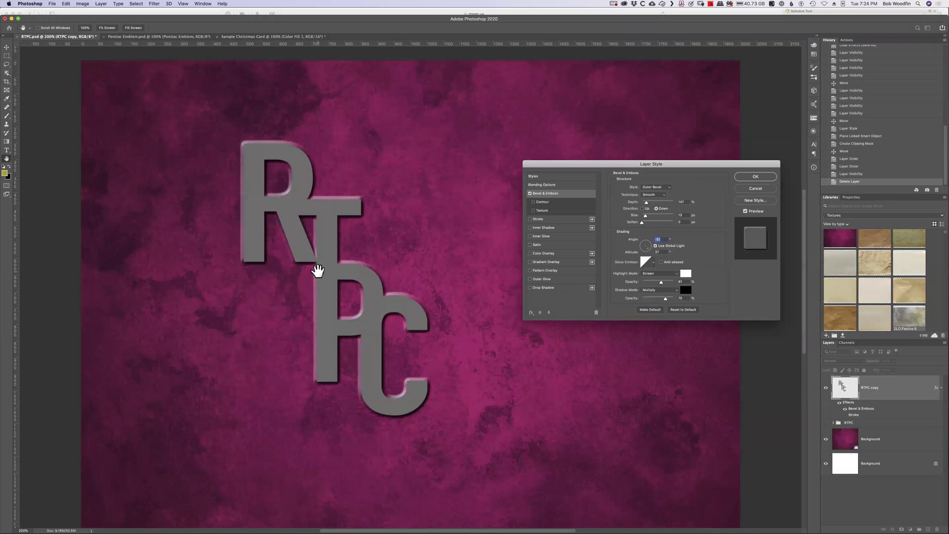
Step: Try the cone-shaped and rounded gloss contour presets on the outer bevel, returning to the linear one
left_click(646, 263)
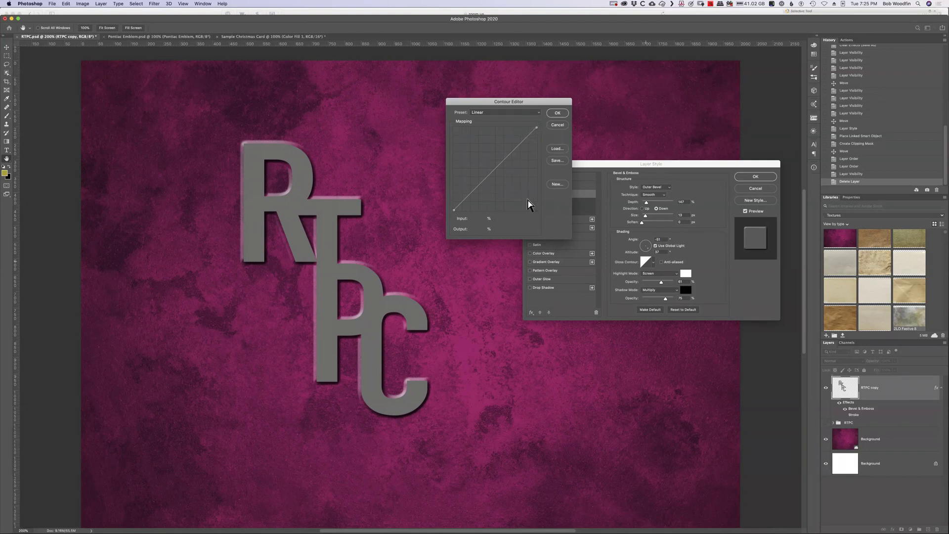
left_click(557, 125)
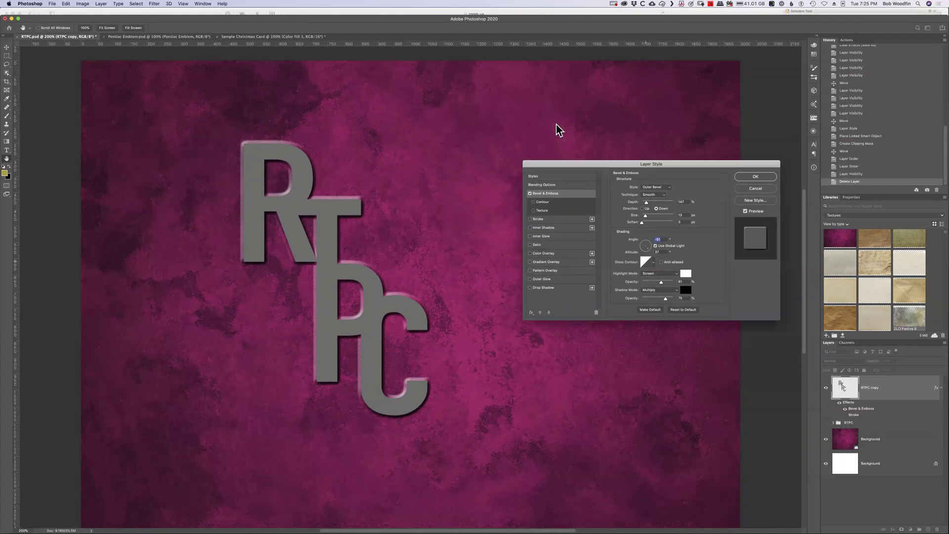
left_click(653, 263)
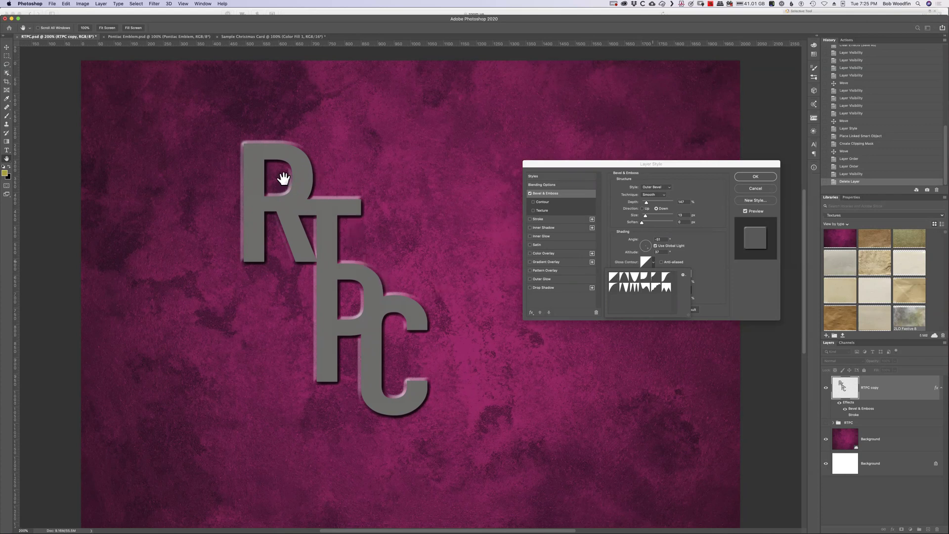
left_click(625, 279)
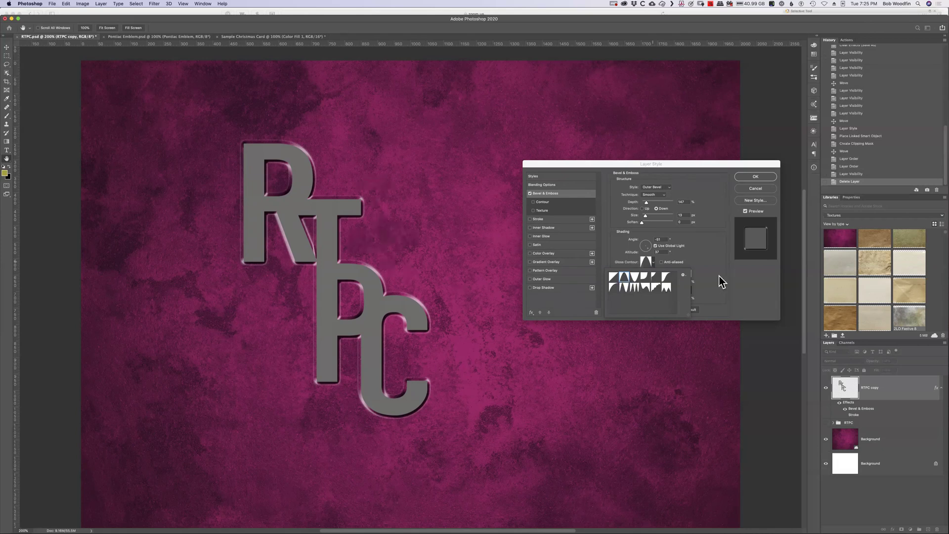
left_click(666, 277)
left_click(612, 288)
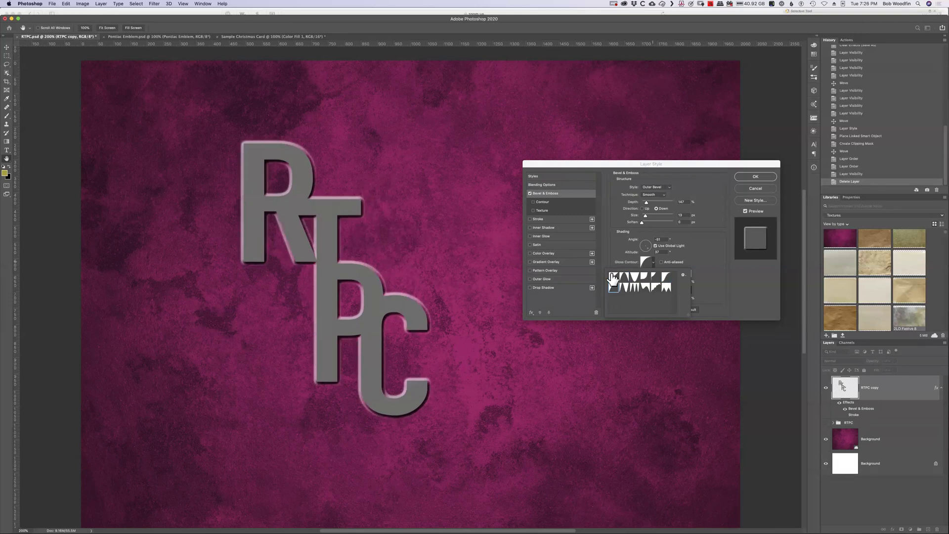
left_click(614, 278)
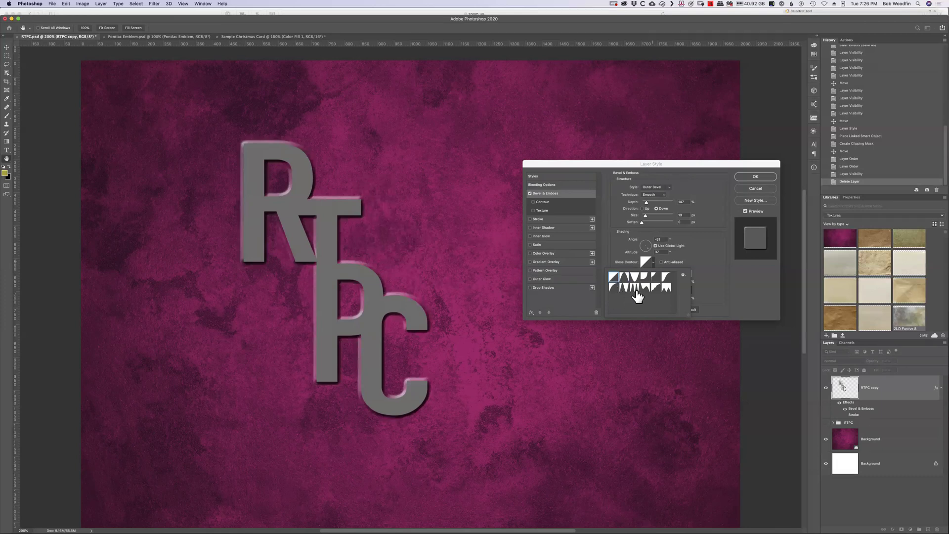
left_click(624, 279)
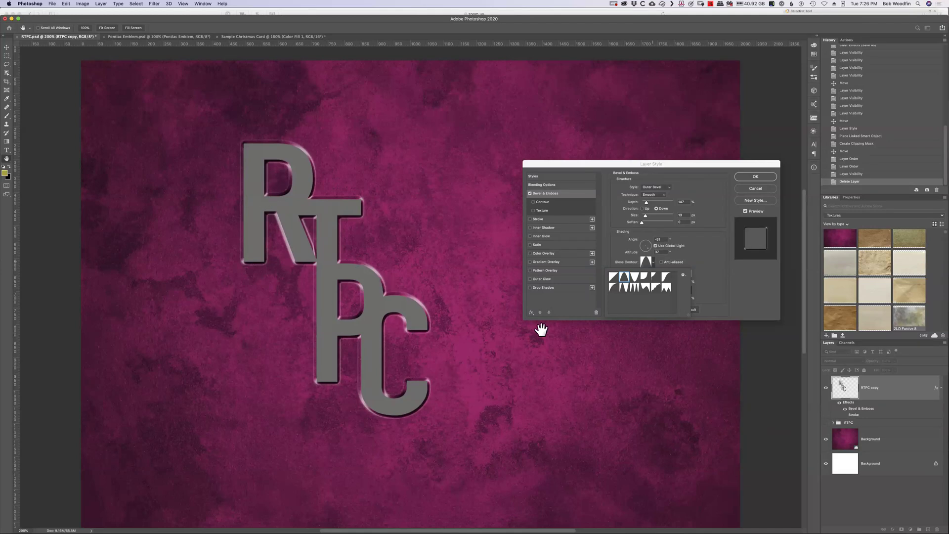
left_click(614, 279)
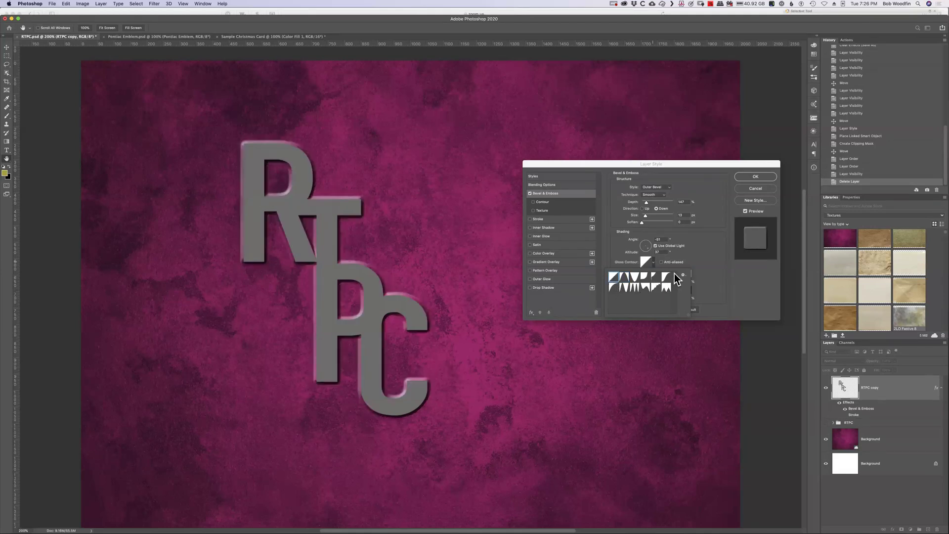
Step: Compare more gloss contour presets and apply the rounded arc preset from the second row to the outer bevel
left_click(657, 289)
left_click(667, 279)
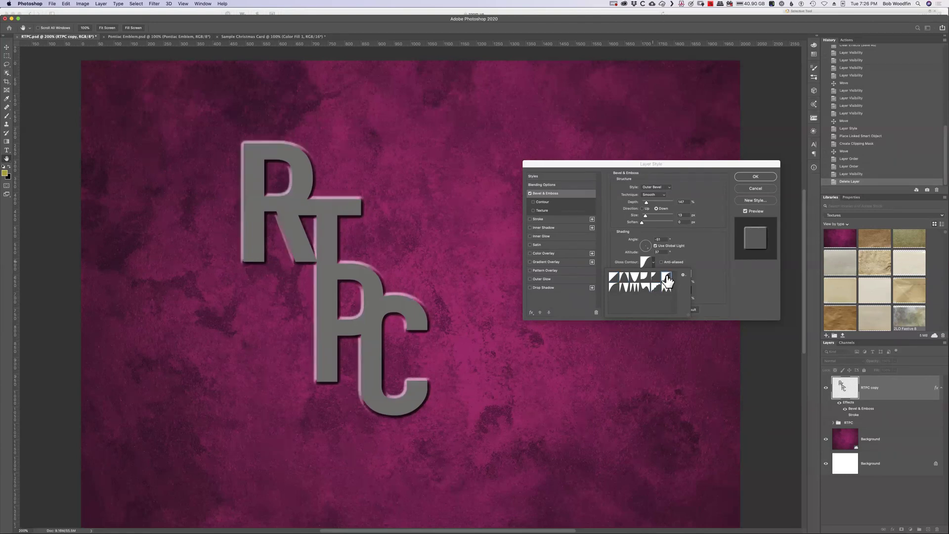
left_click(614, 287)
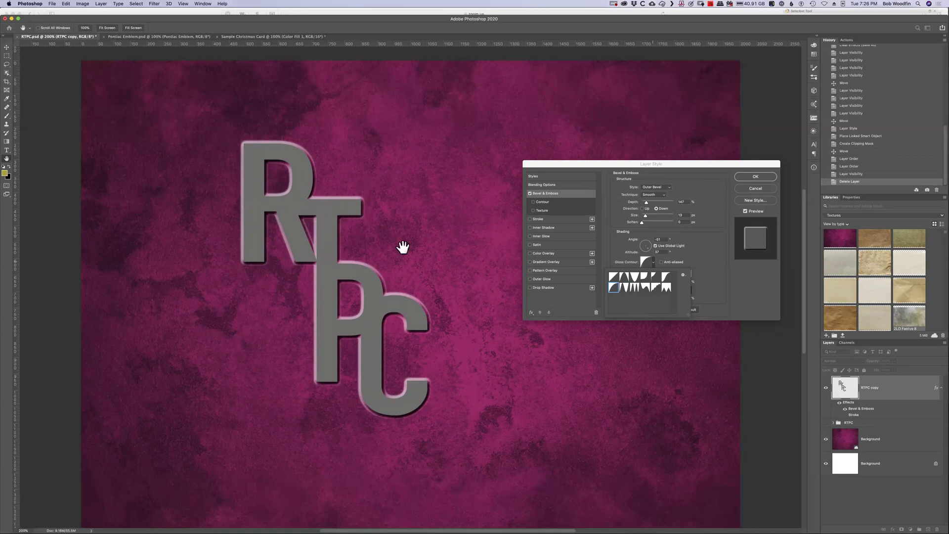
left_click(706, 257)
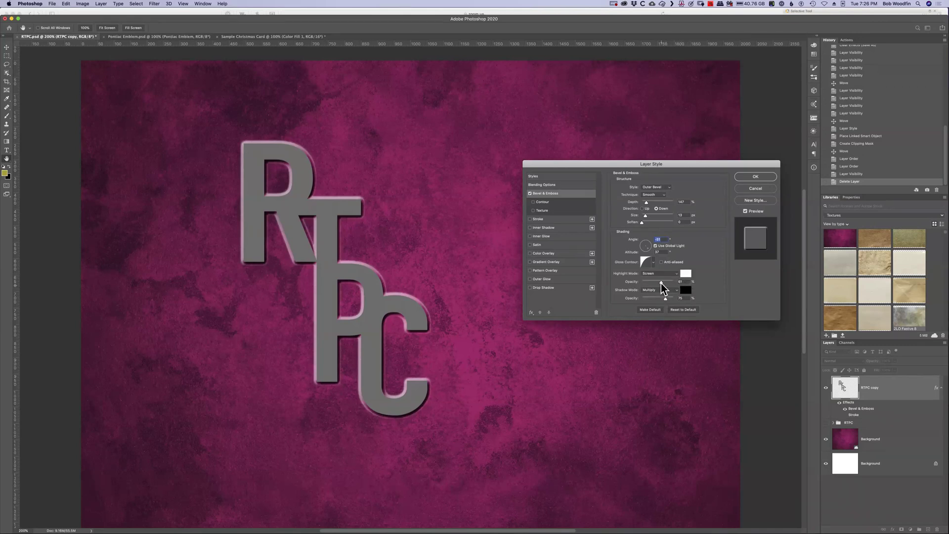
Step: Raise the bevel's highlight opacity to about 80% and its shadow opacity to about 90%
mouse_move(659, 286)
left_mouse_down()
mouse_move(650, 285)
mouse_move(673, 283)
left_mouse_up()
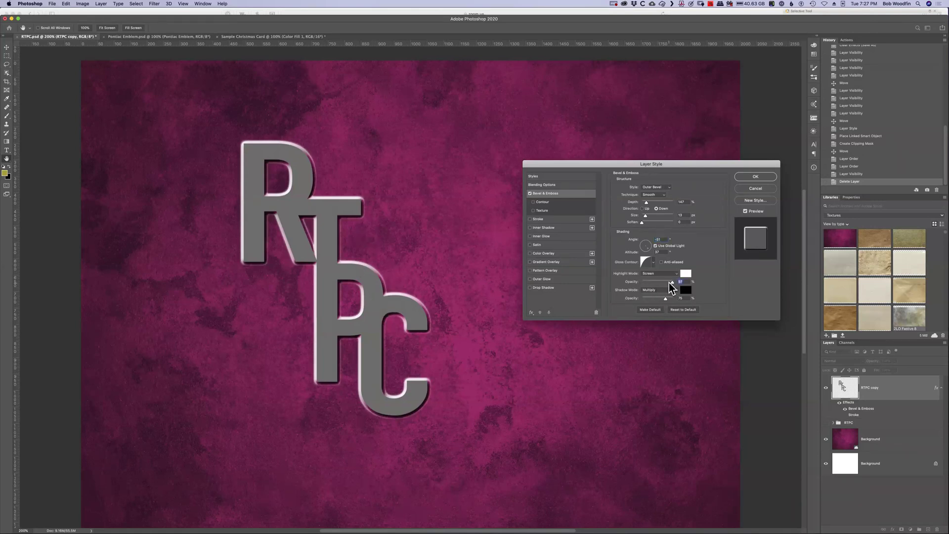
left_click_drag(671, 282, 666, 282)
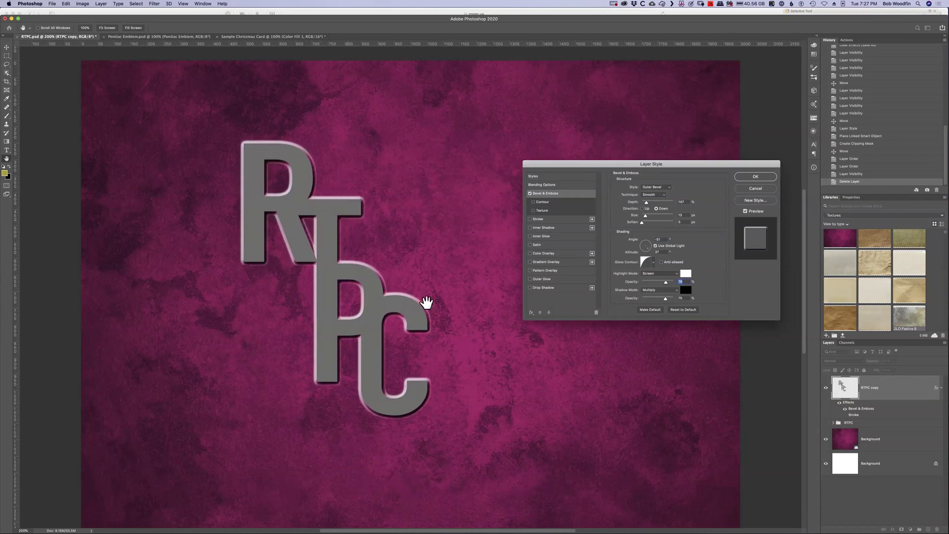
left_click_drag(665, 299, 668, 299)
left_click(671, 299)
left_click_drag(666, 283, 666, 281)
Step: Sample the magenta background as the bevel's highlight color and set the highlight mode to Linear Dodge (Add)
left_click(686, 277)
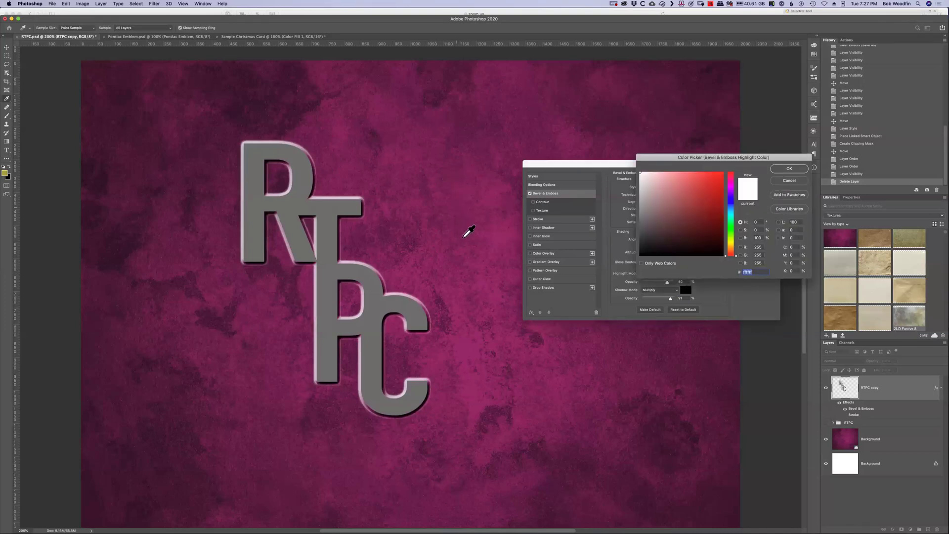
left_click(466, 195)
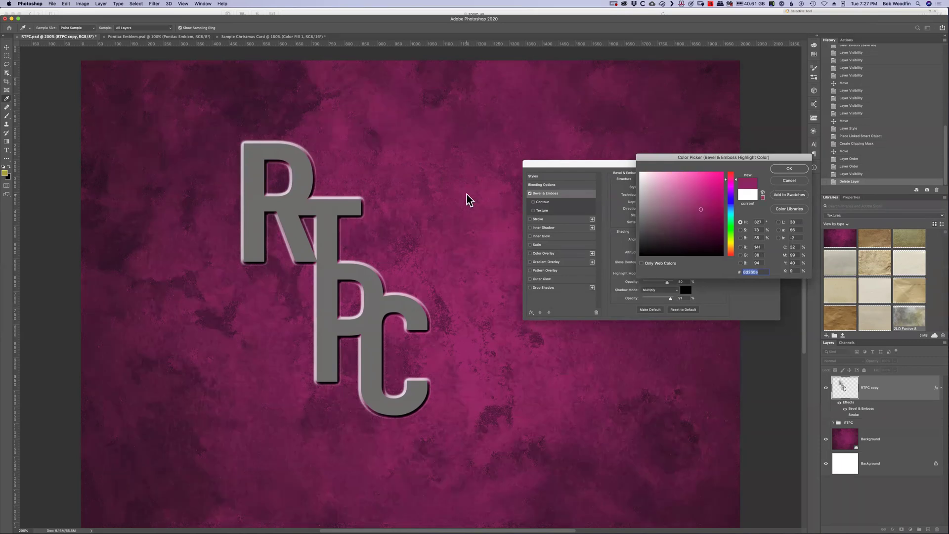
left_click(790, 168)
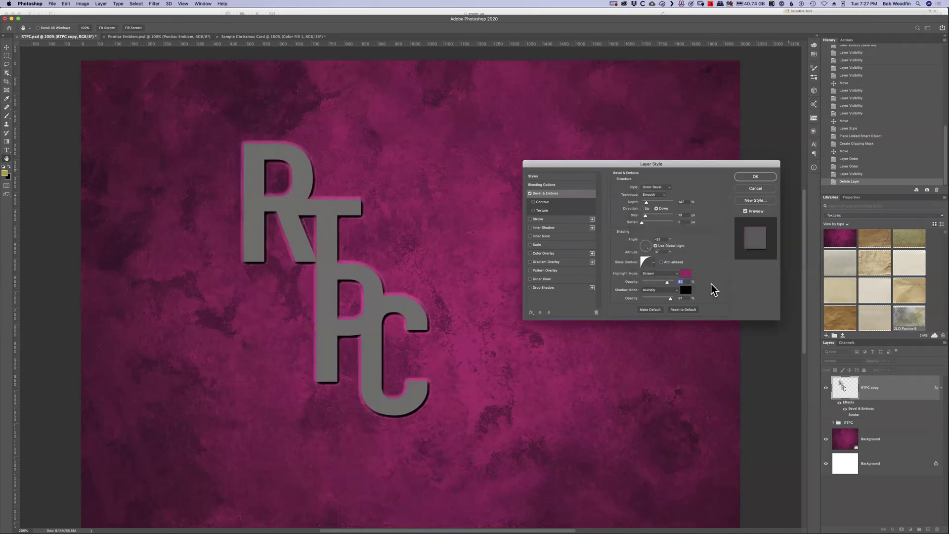
left_click(670, 274)
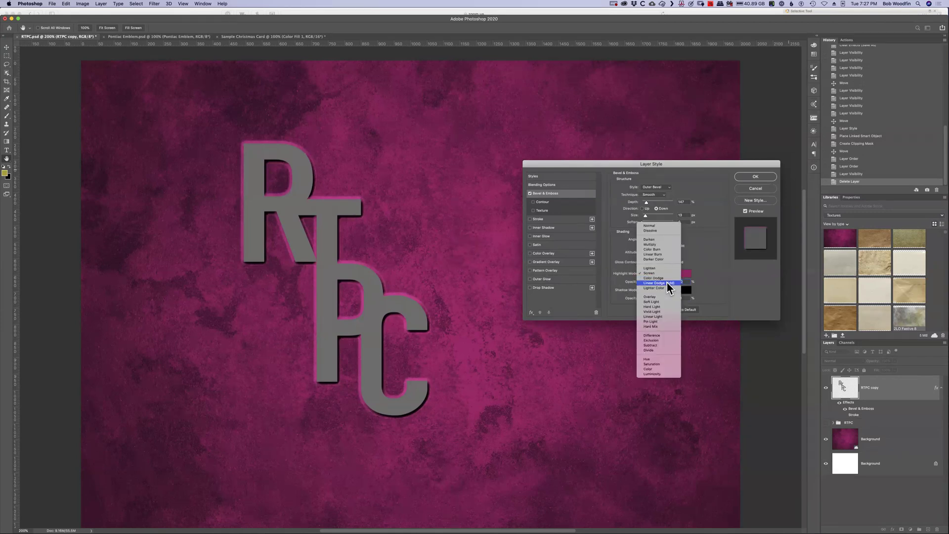
left_click(668, 284)
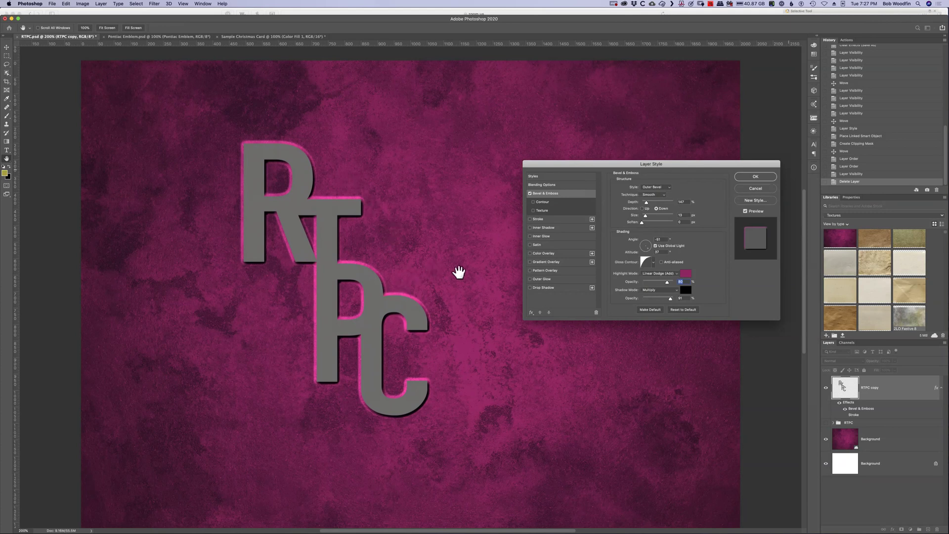
Step: Change the bevel's shadow color to a dark muted red and set the shadow mode to Linear Burn
left_click(685, 290)
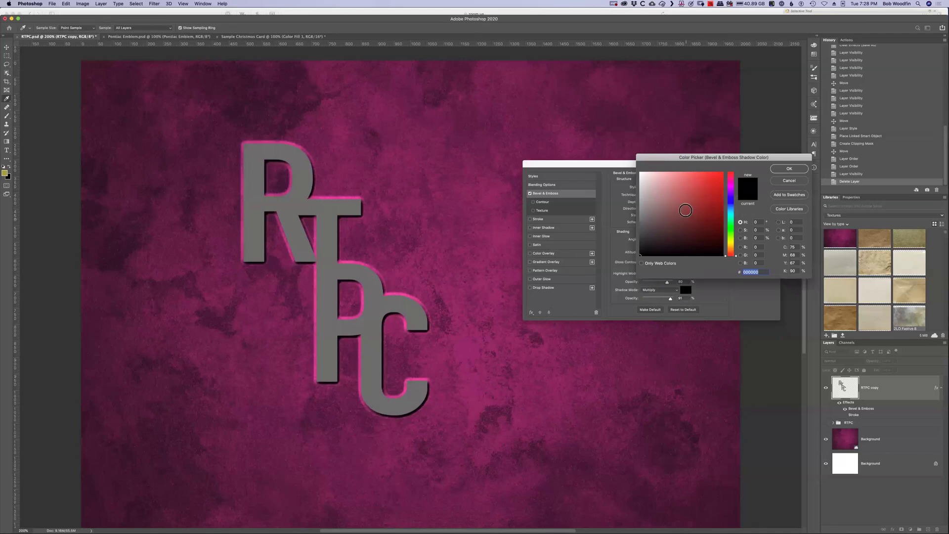
left_click(684, 218)
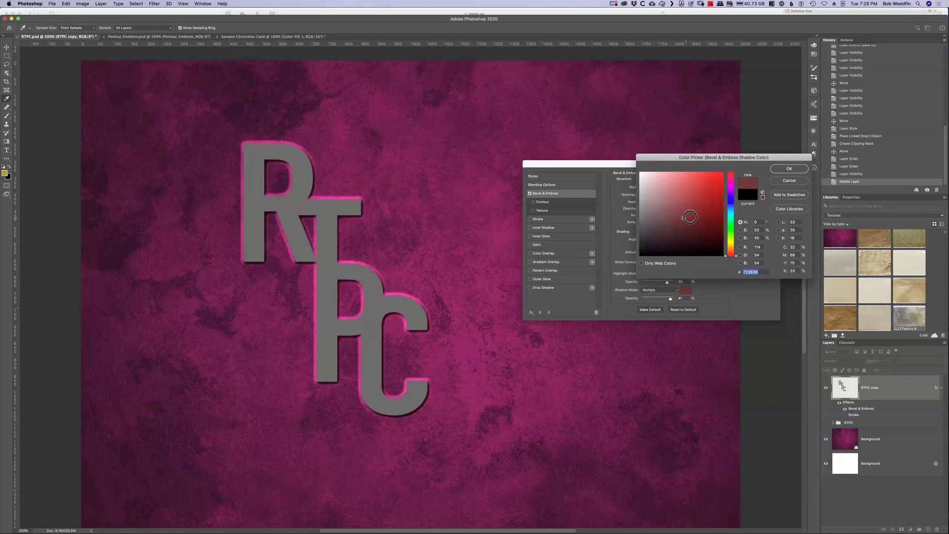
left_click(789, 170)
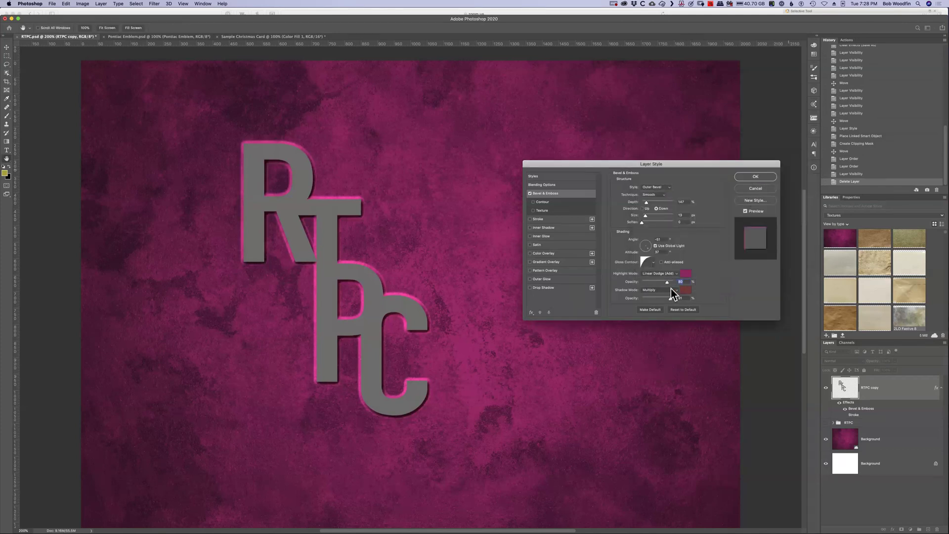
left_click(669, 289)
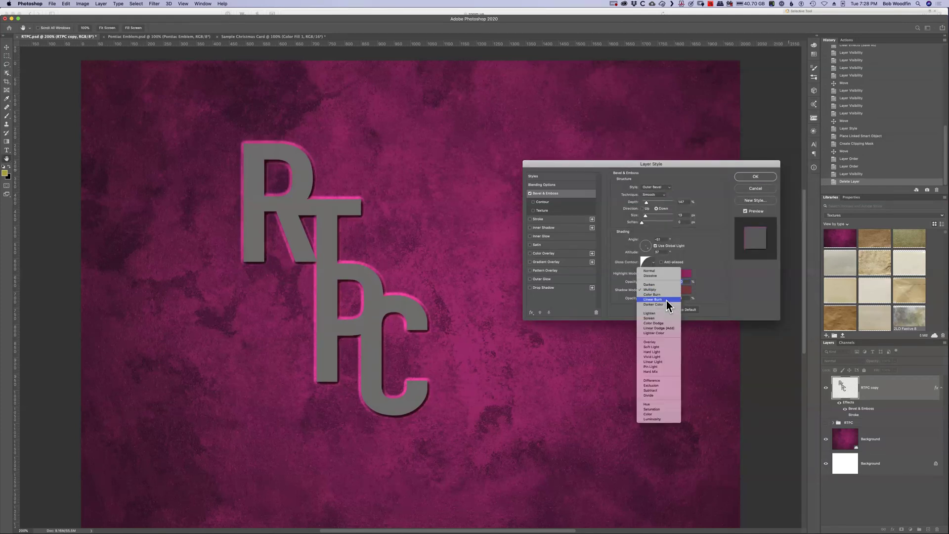
left_click(666, 300)
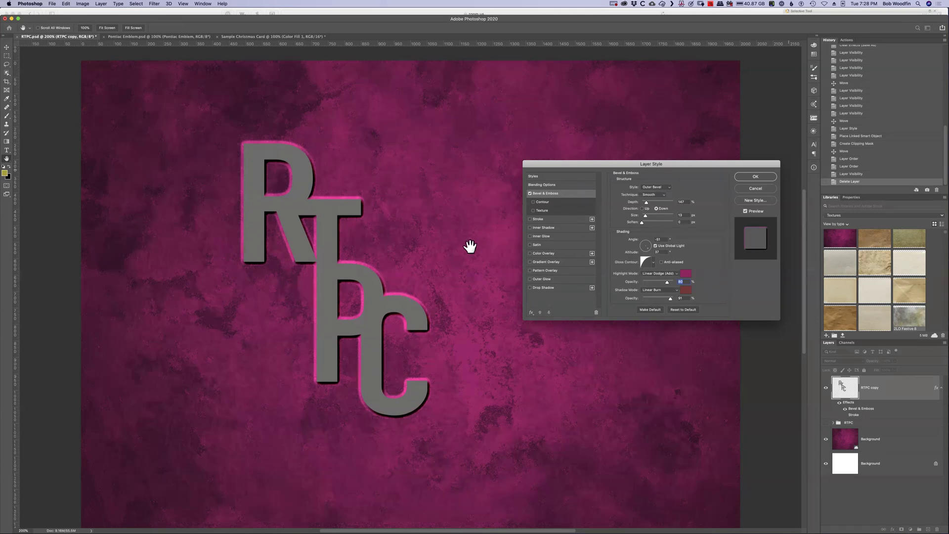
Step: Change the bevel's highlight color to a bright saturated blue, comparing darker blues first
left_click(686, 274)
left_click(730, 202)
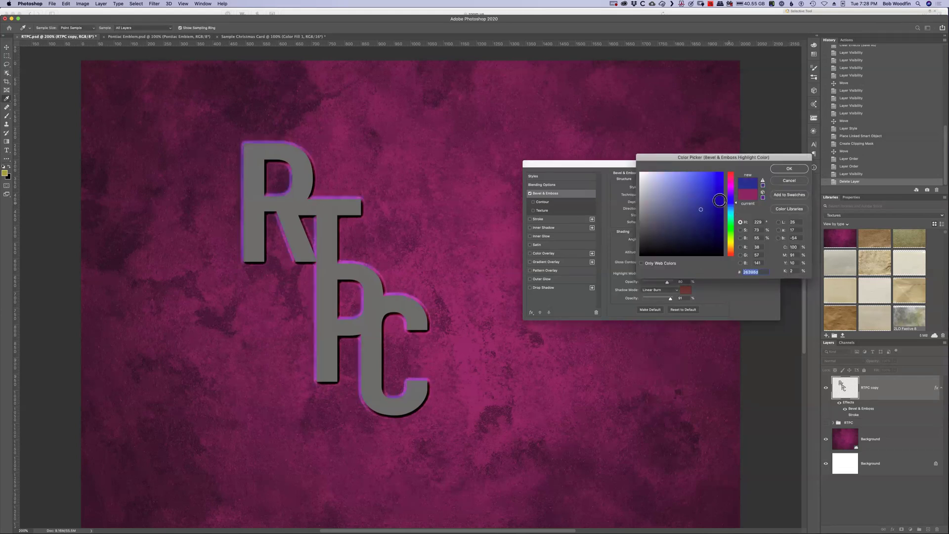
left_click_drag(686, 221, 684, 226)
left_click(708, 217)
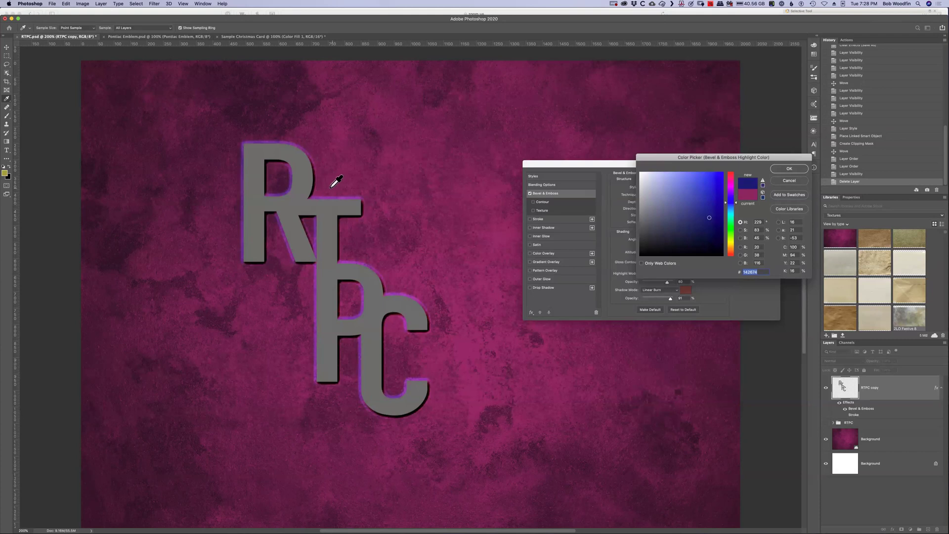
left_click(713, 197)
left_click_drag(713, 198, 717, 191)
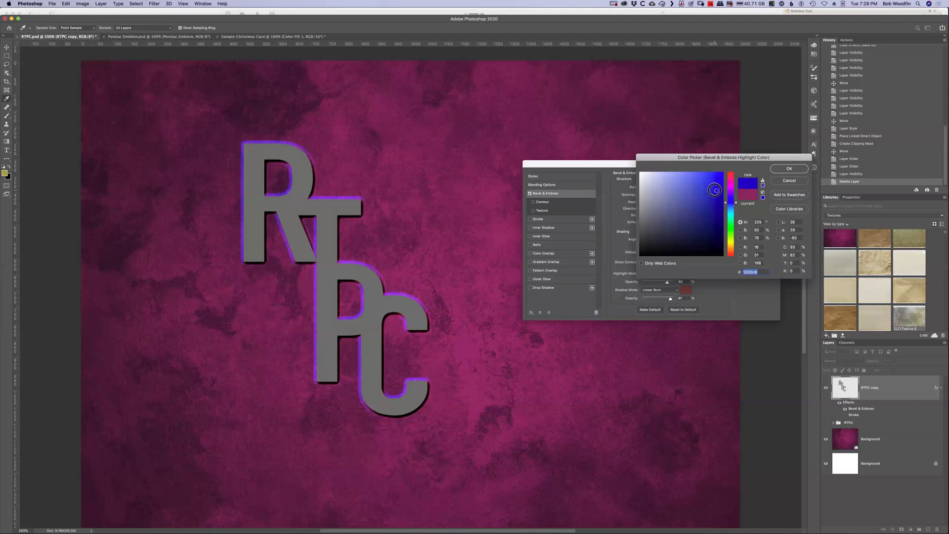
left_click(793, 170)
left_click(814, 122)
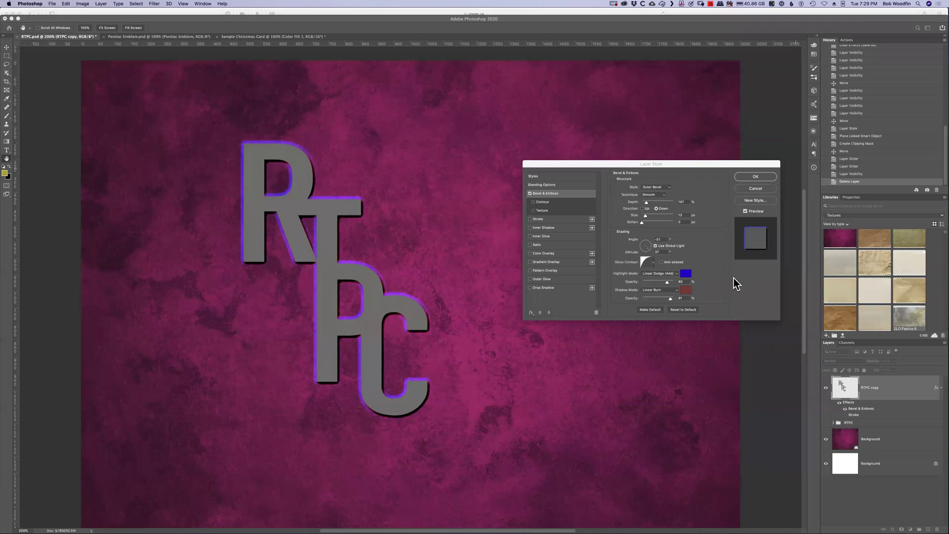
Step: Set the bevel's highlight mode to Color Dodge and its highlight opacity to 82%
left_click(671, 274)
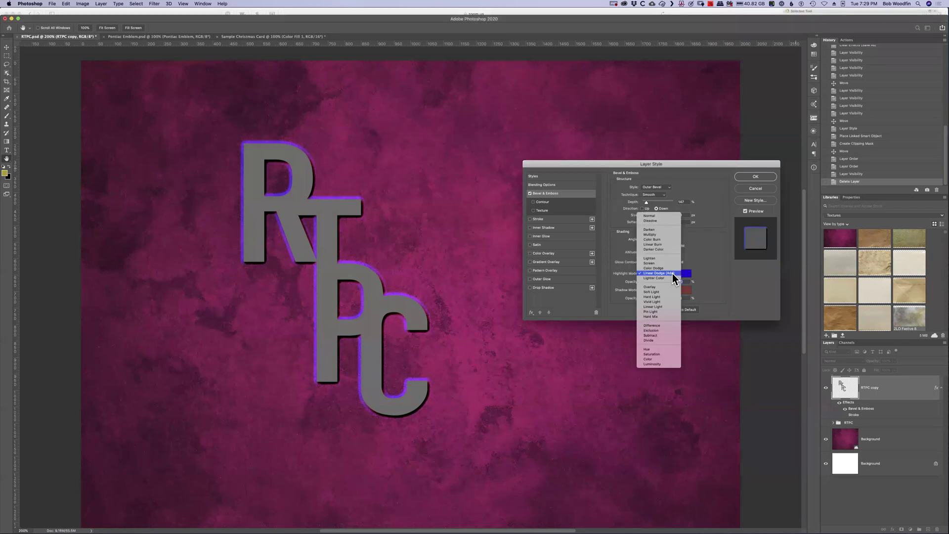
left_click(668, 269)
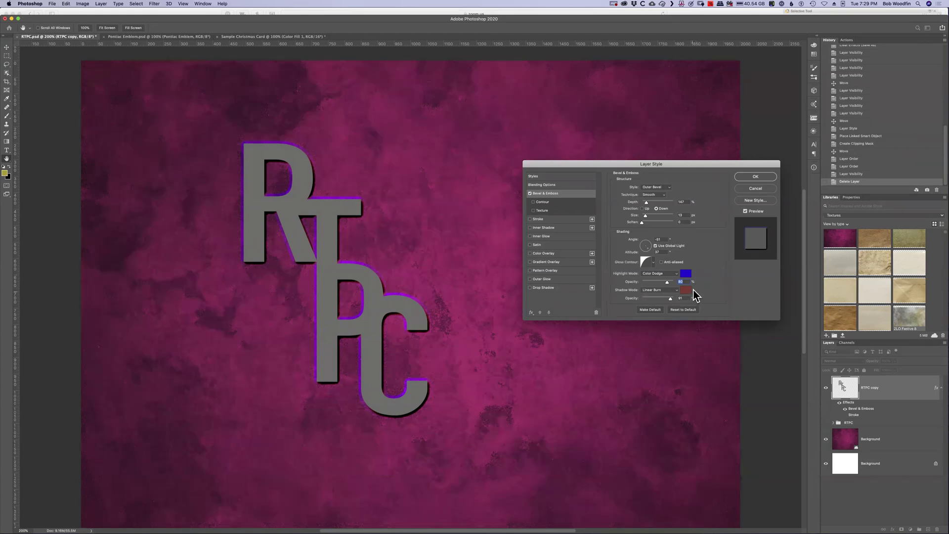
left_click_drag(665, 282, 663, 281)
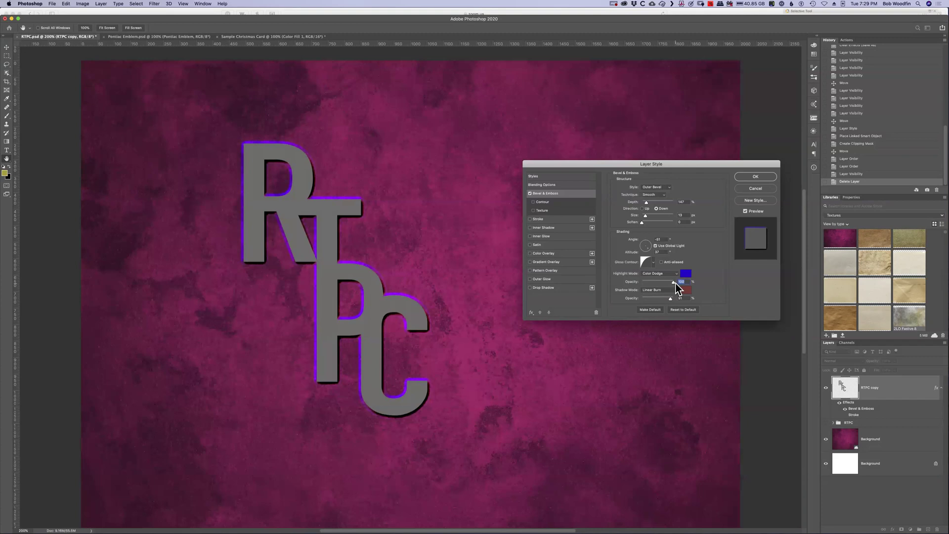
left_click_drag(671, 286, 668, 283)
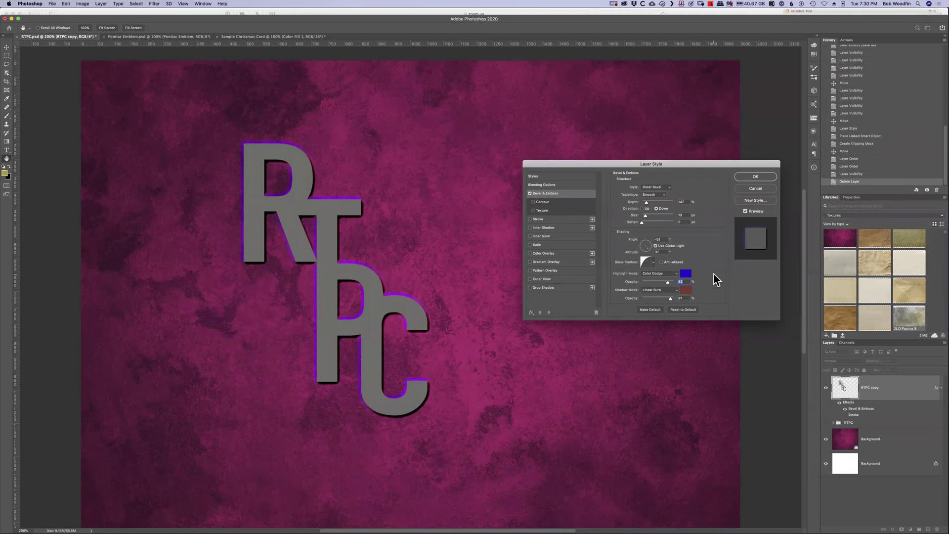
scroll(714, 269, "right", 2)
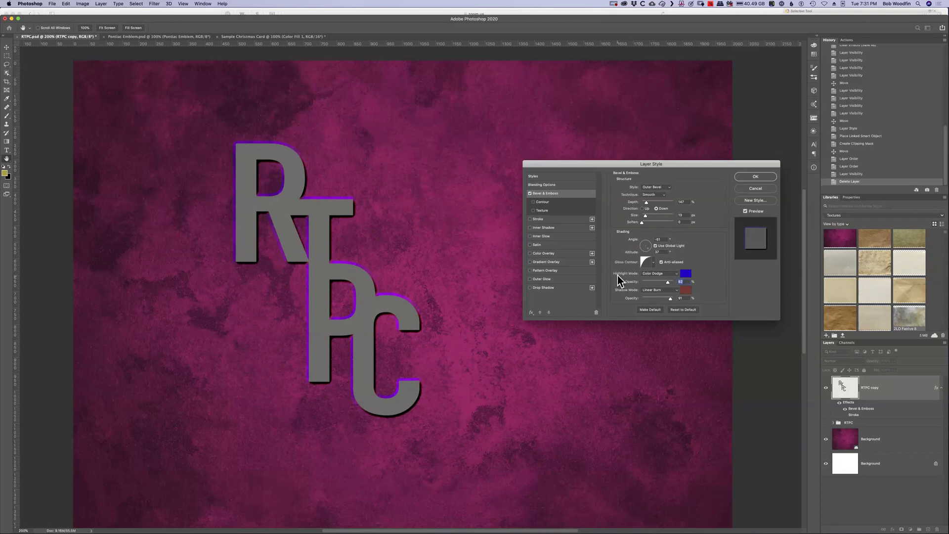
Step: Set the bevel's highlight mode to Linear Dodge (Add)
left_click(680, 282)
left_click(674, 273)
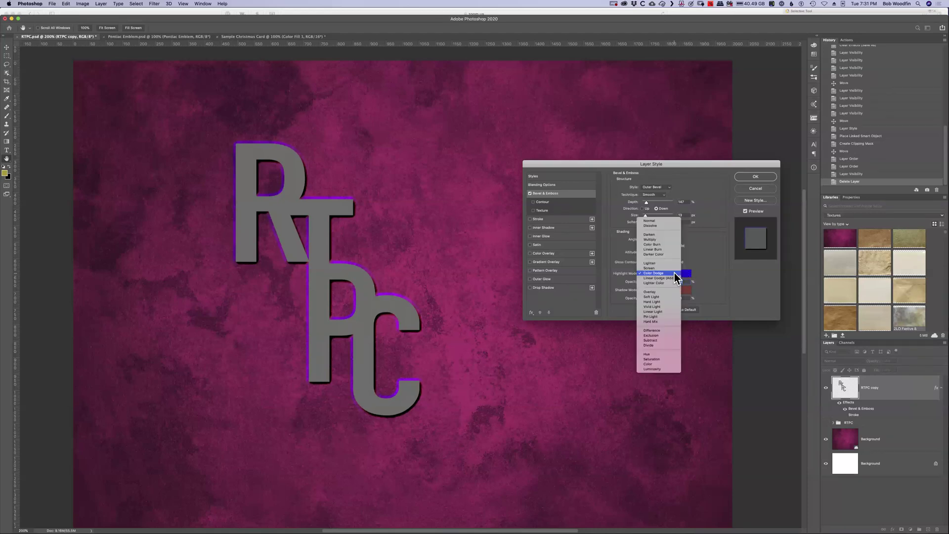
left_click(668, 278)
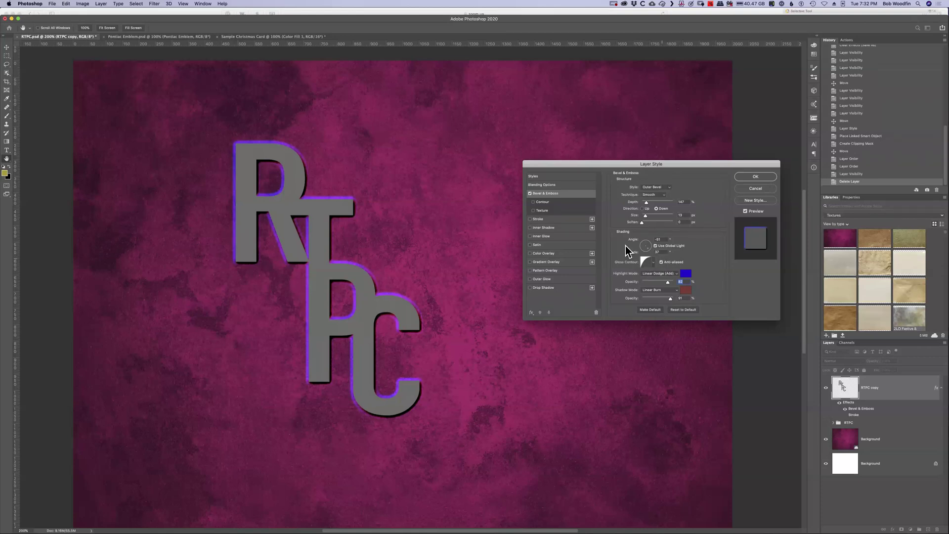
Step: Try the bevel's Contour option with two different contour shapes and an adjusted range, and turn it off again
left_click(542, 203)
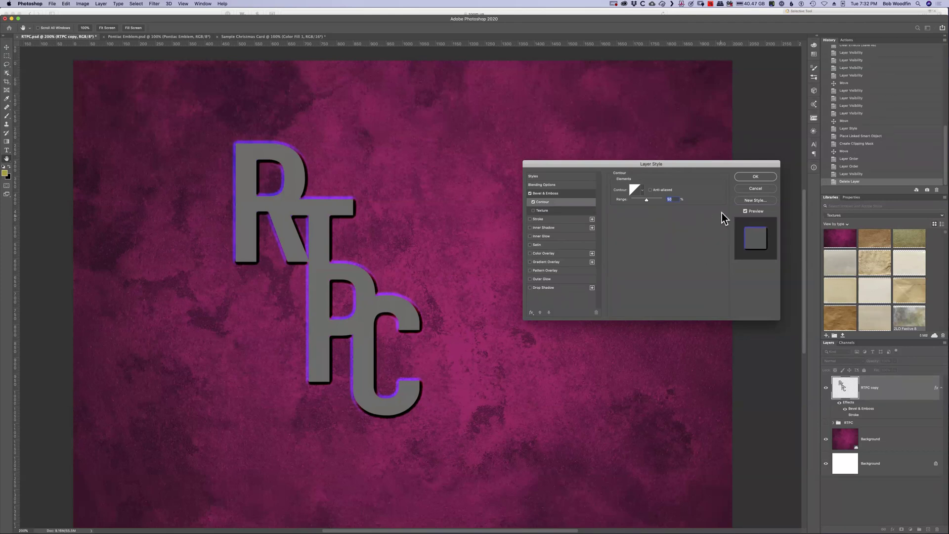
left_click(560, 193)
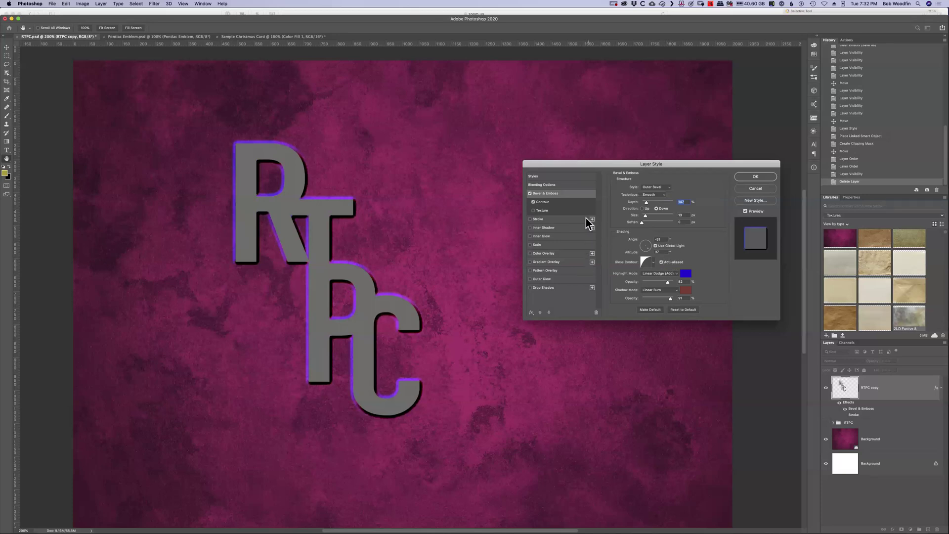
left_click(542, 203)
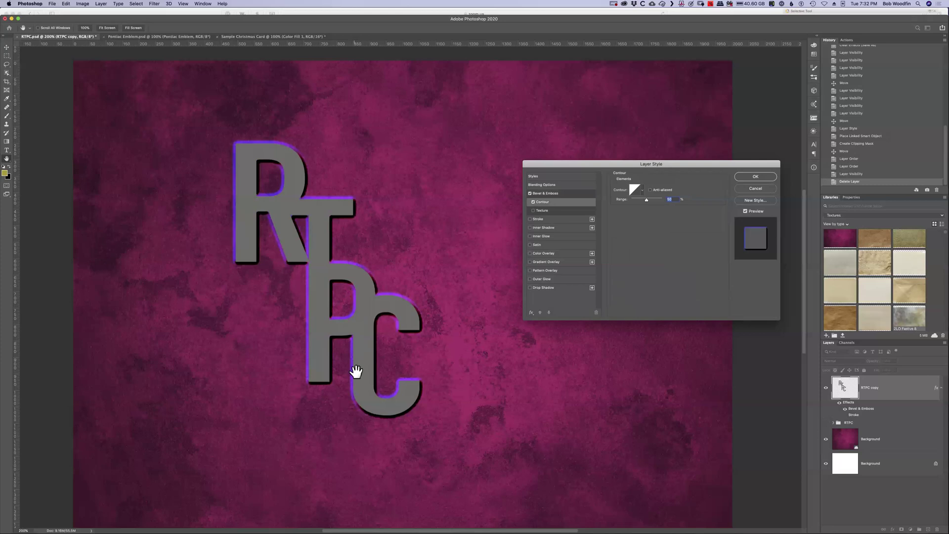
left_click(643, 192)
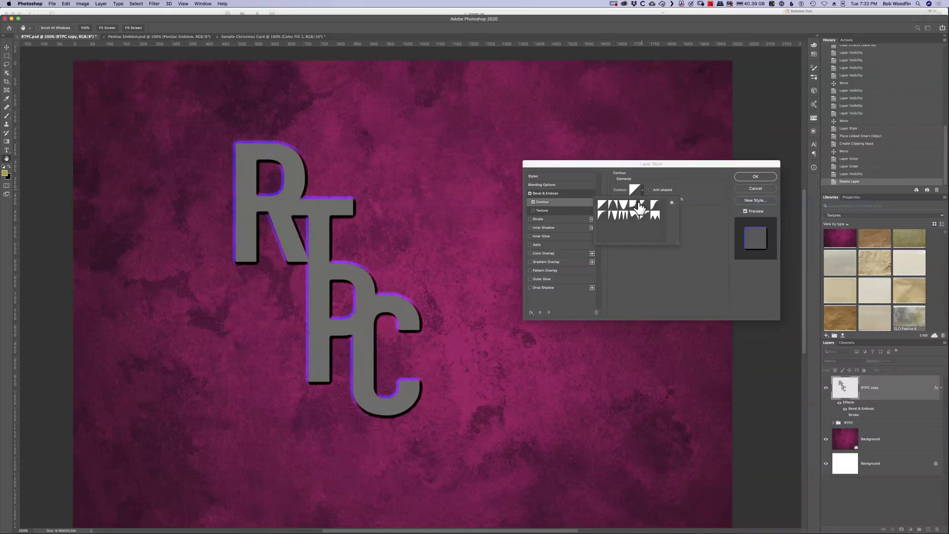
left_click(636, 209)
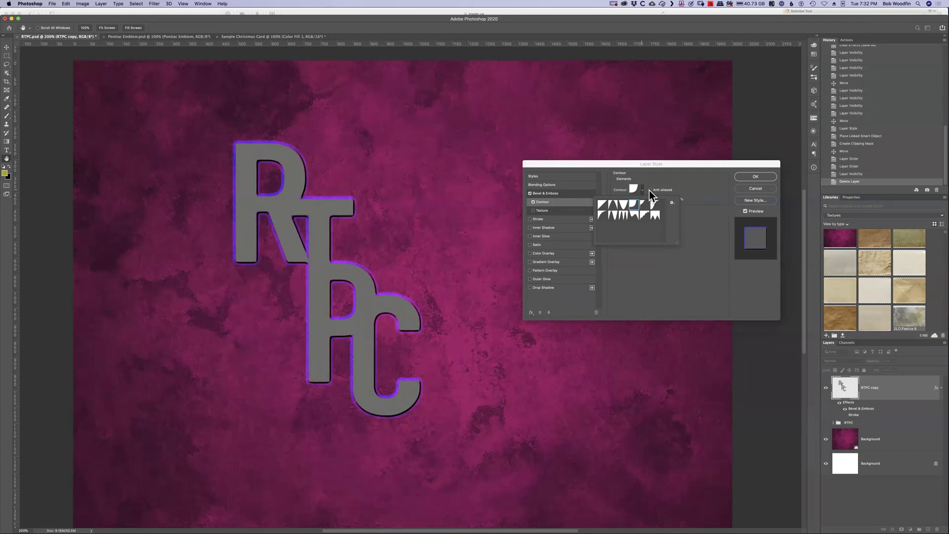
left_click(655, 205)
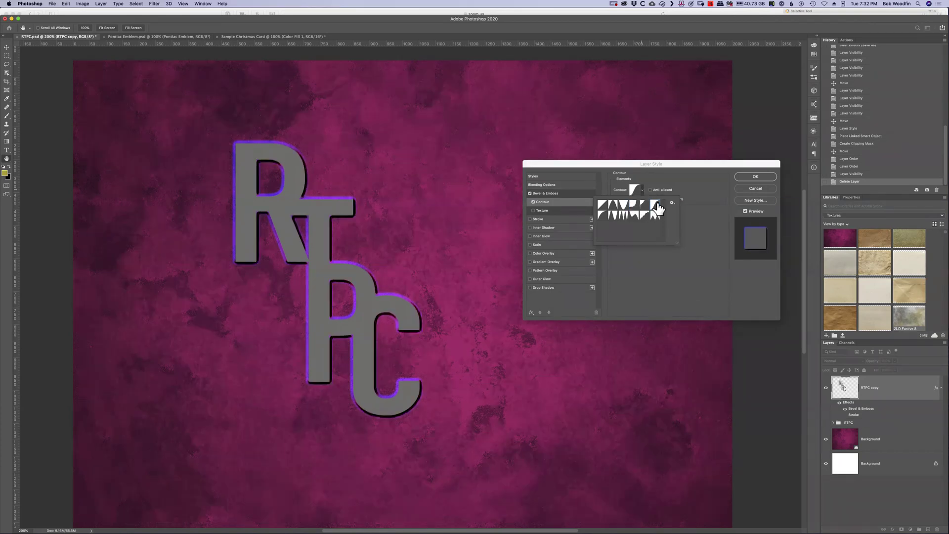
left_click(692, 186)
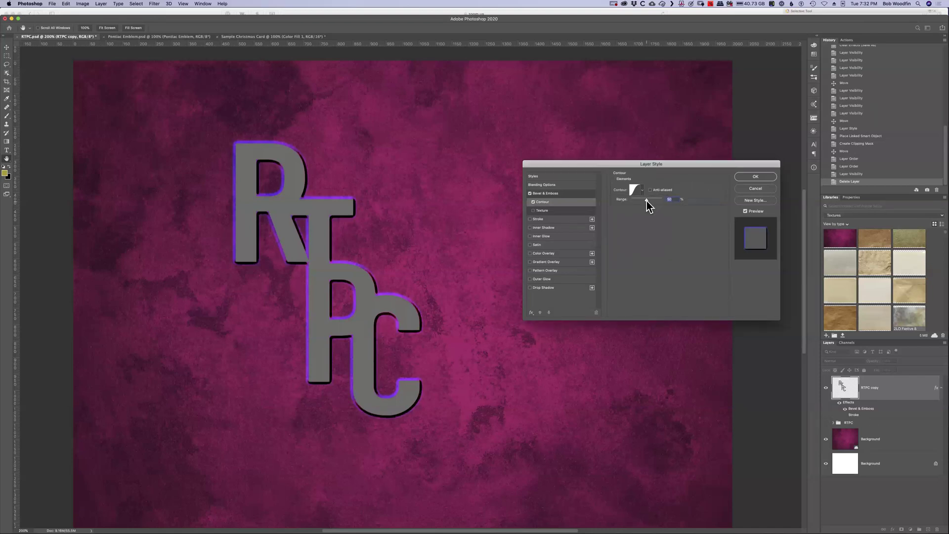
mouse_move(646, 199)
left_mouse_down()
mouse_move(637, 200)
mouse_move(660, 204)
mouse_move(638, 203)
mouse_move(651, 204)
left_mouse_up()
left_click(533, 203)
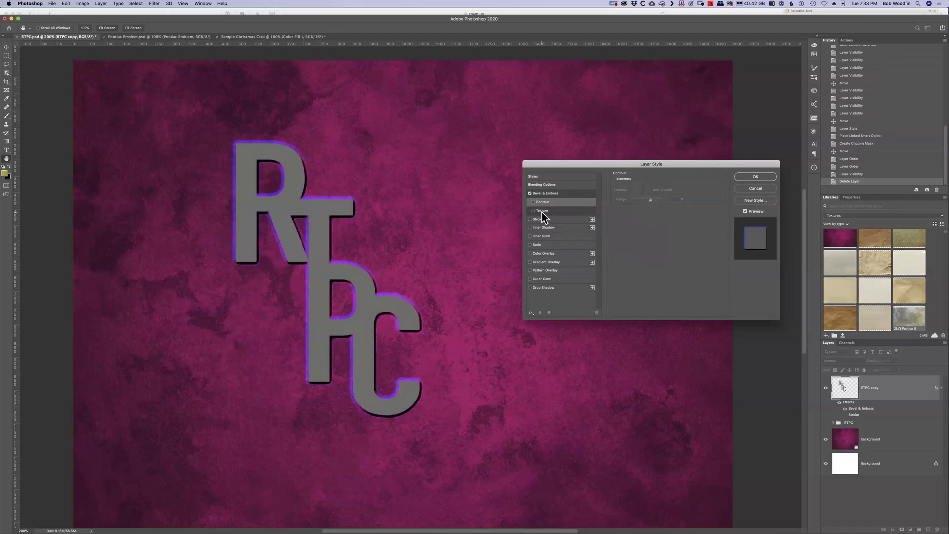
Step: Try a texture on the bevel, comparing the diagonal, speckled and concentric-square patterns
left_click(542, 212)
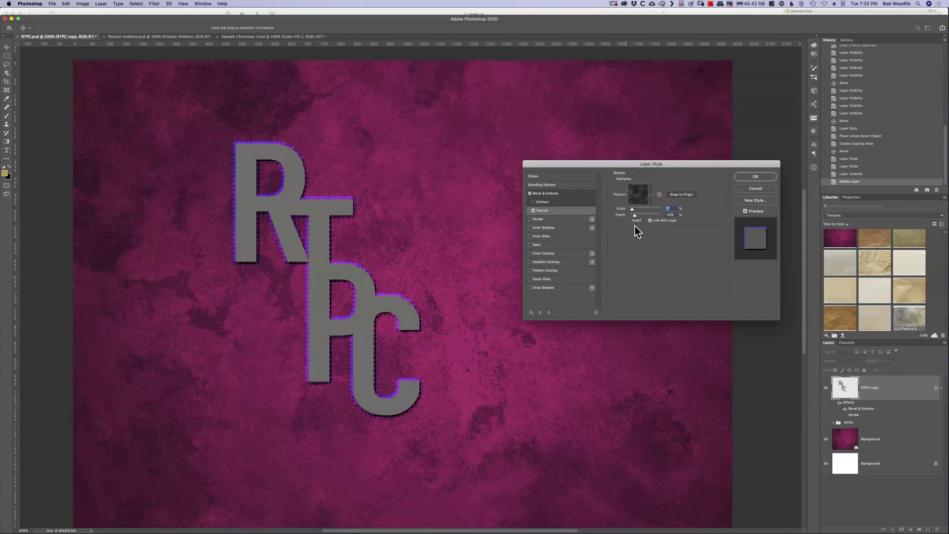
left_click(651, 196)
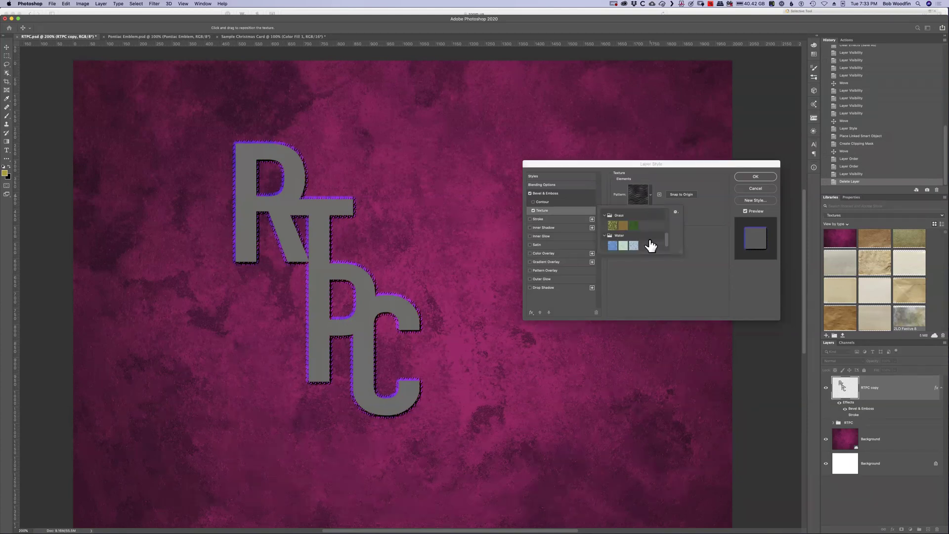
left_click_drag(669, 246, 670, 216)
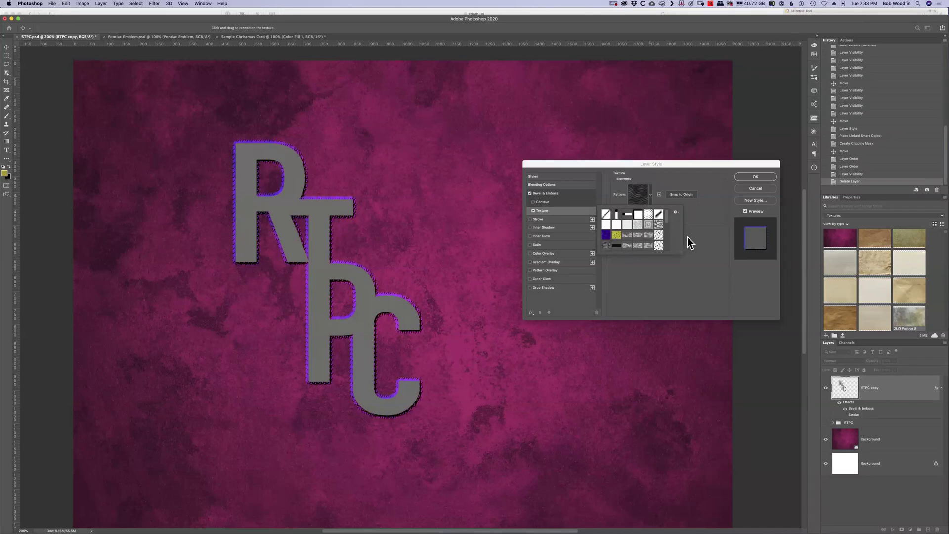
left_click(675, 212)
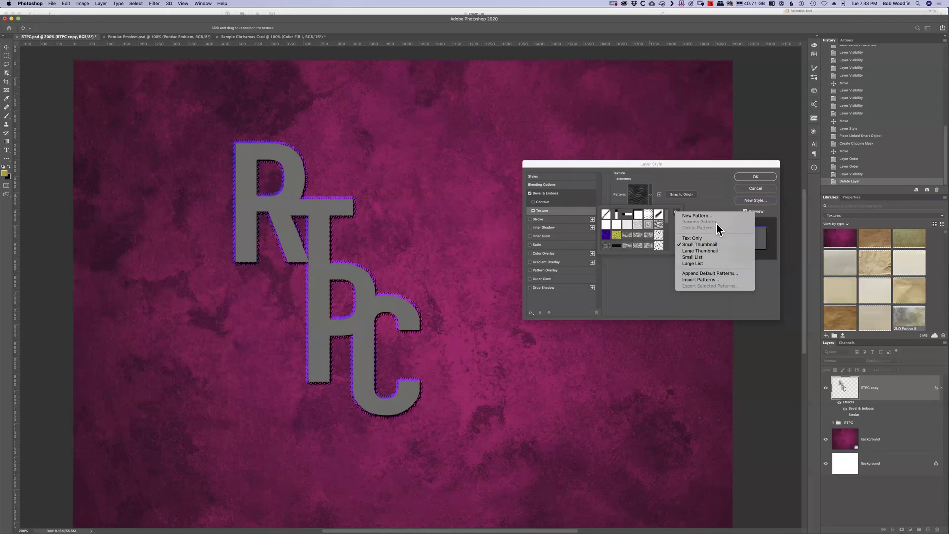
left_click(645, 274)
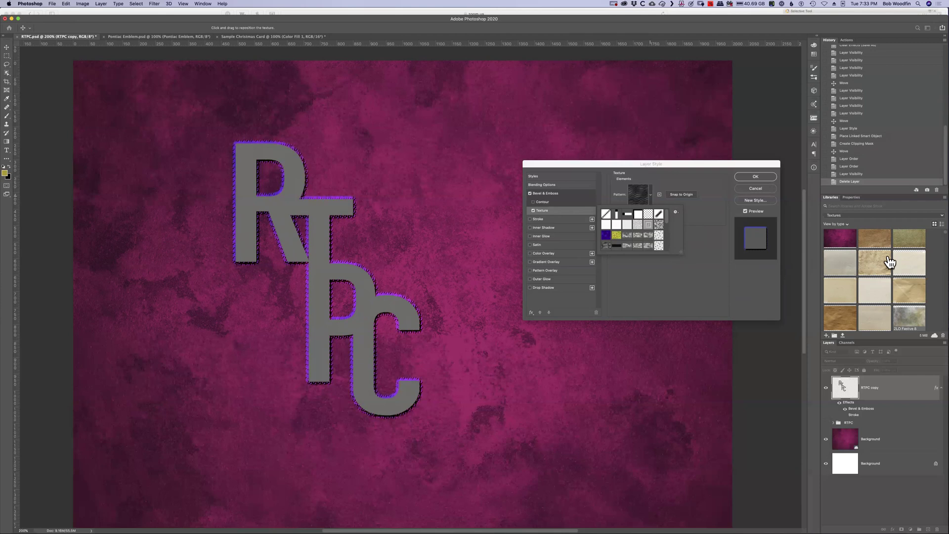
left_click(658, 213)
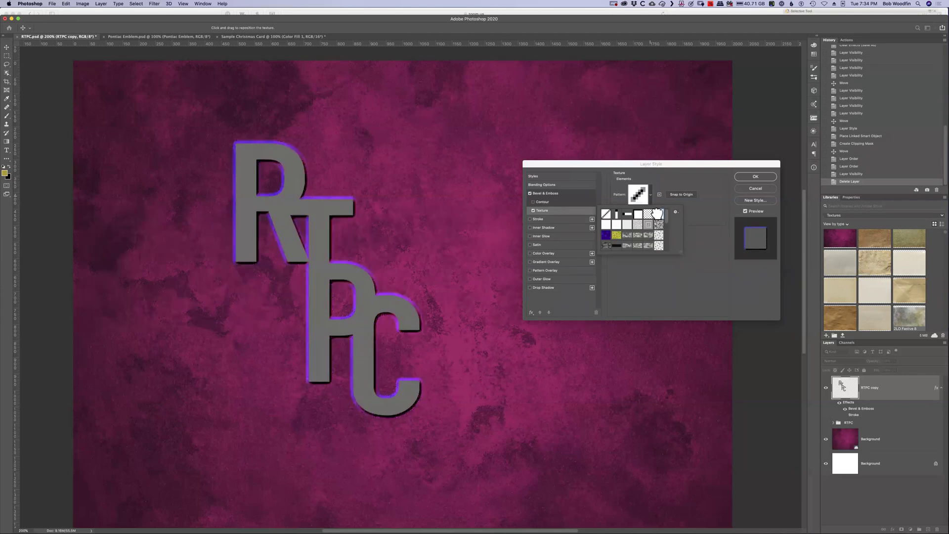
left_click(637, 225)
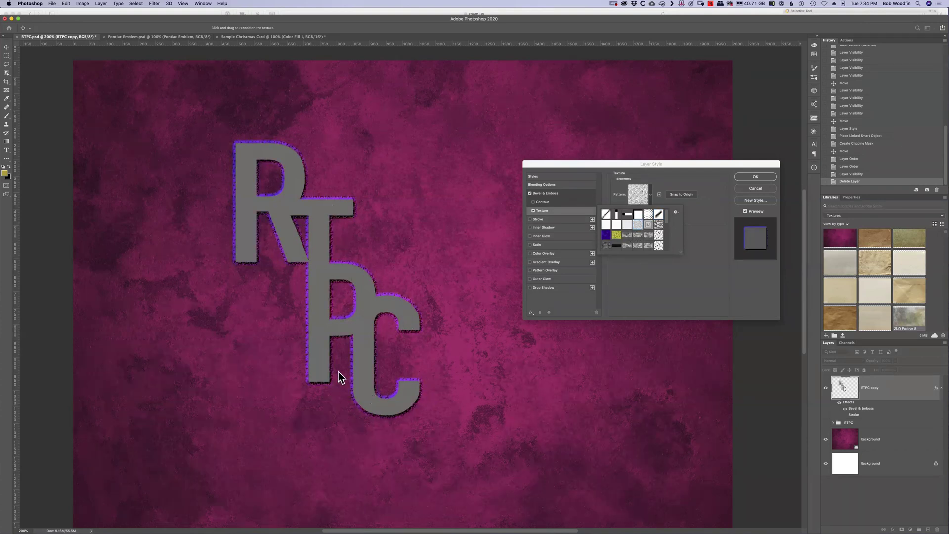
left_click(648, 226)
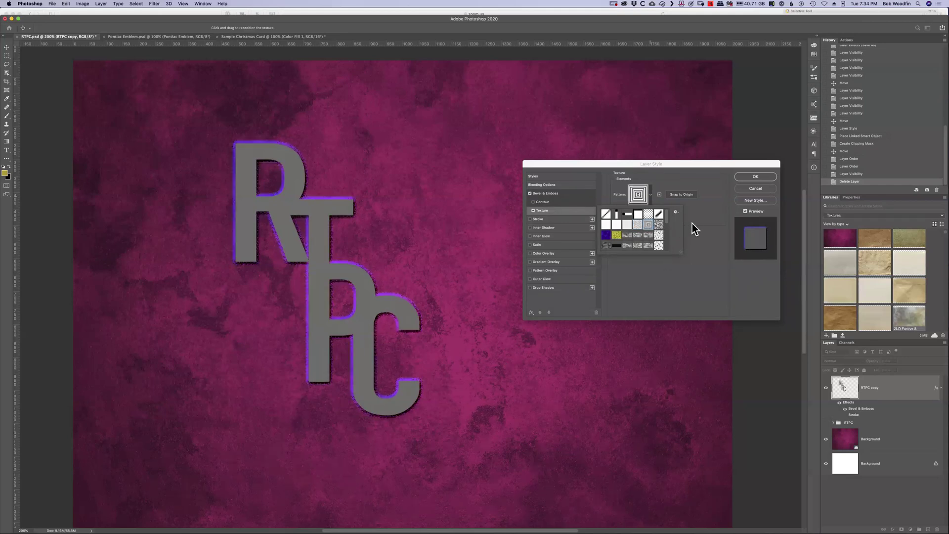
left_click(701, 210)
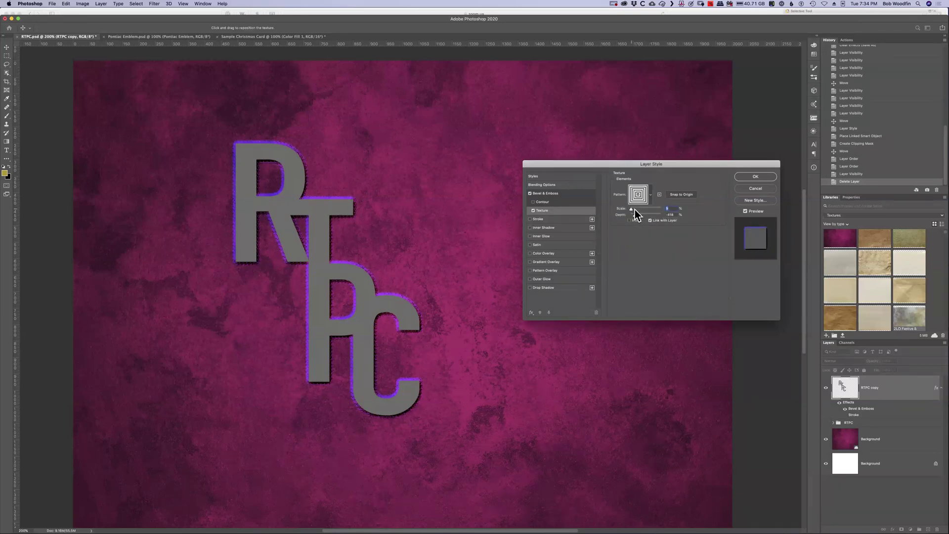
Step: Try different scale and depth amounts for the concentric-square bevel texture and test inverting it
left_click_drag(634, 210, 648, 212)
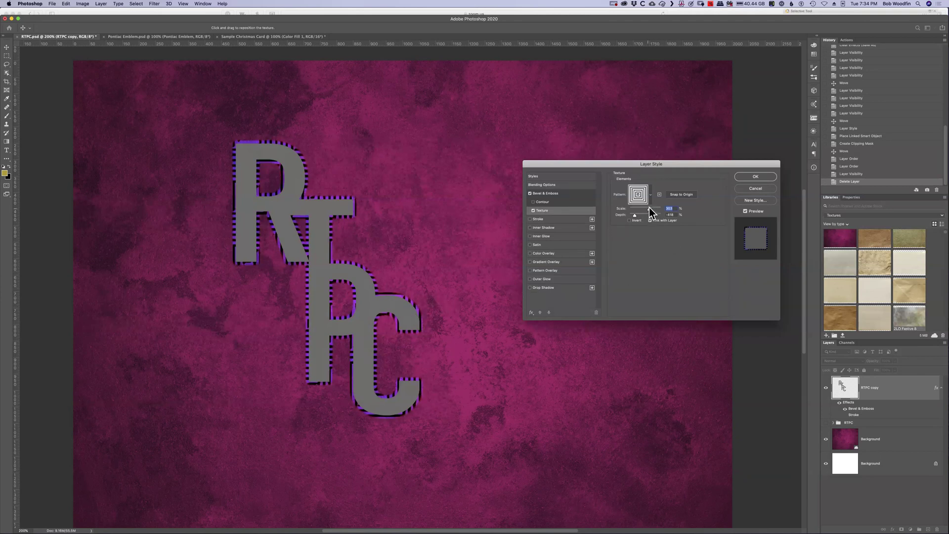
left_click_drag(649, 208, 629, 208)
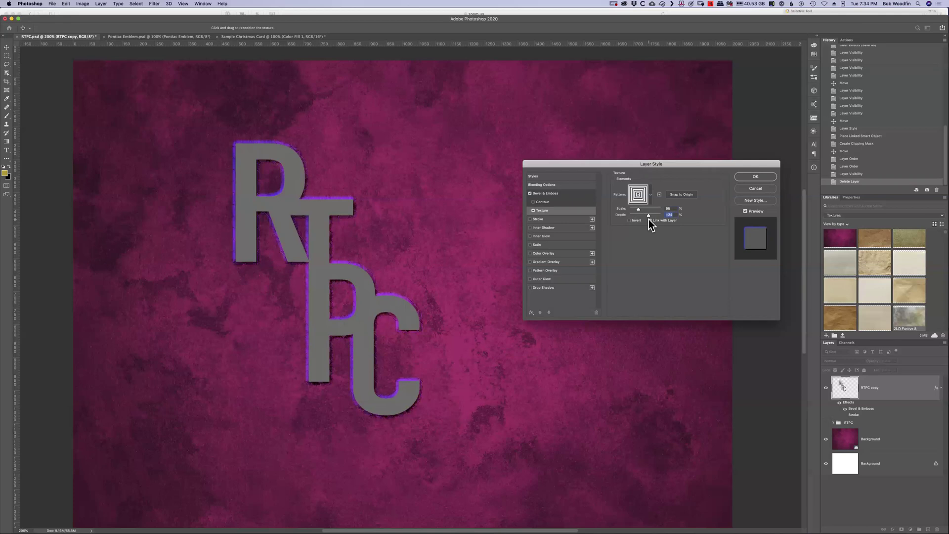
left_click_drag(648, 215, 646, 216)
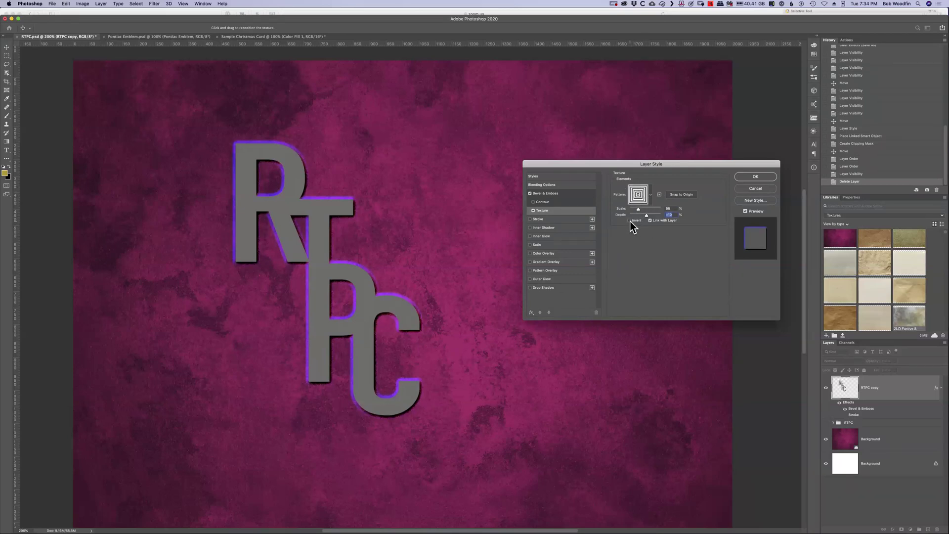
left_click(629, 220)
Step: Try the first pattern from the Trees group as the bevel's texture and vary its scale
left_click(650, 194)
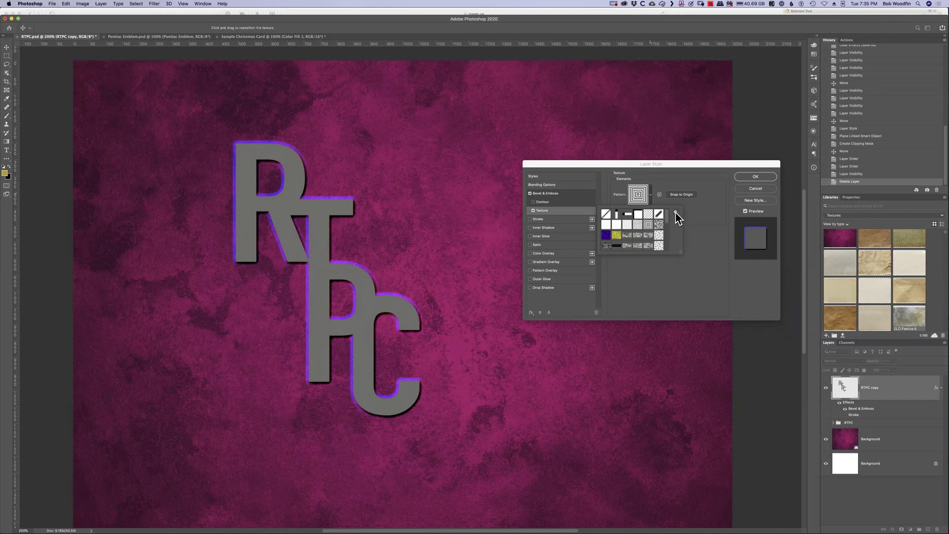
left_click_drag(668, 216, 667, 240)
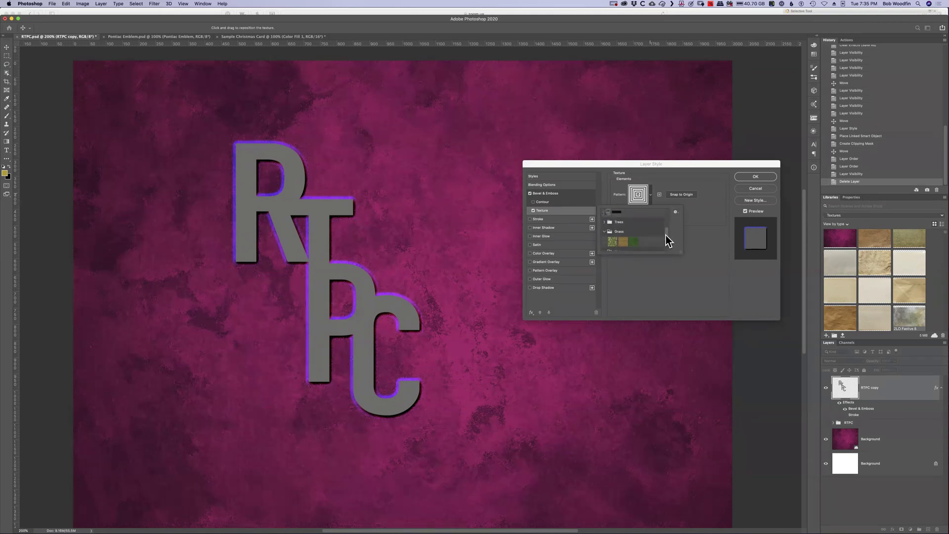
left_click(605, 222)
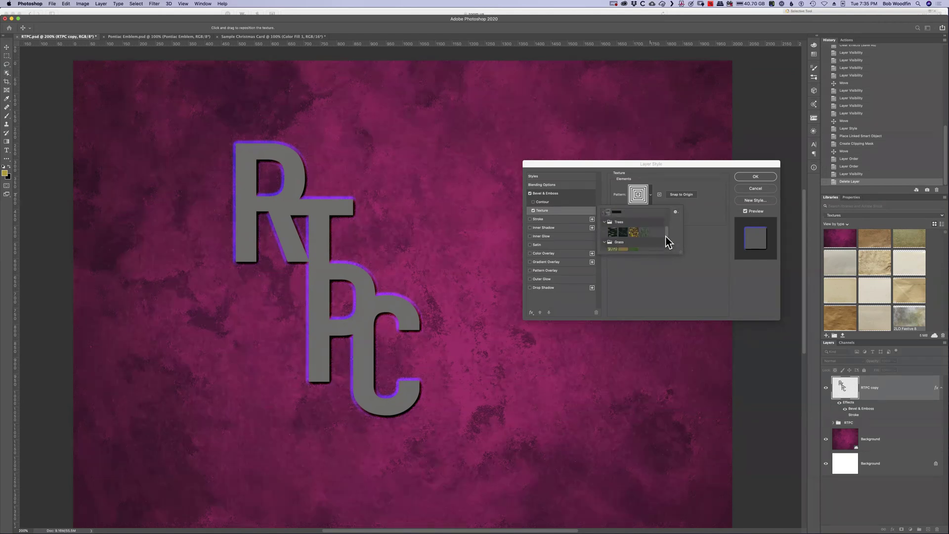
left_click(613, 232)
left_click(702, 219)
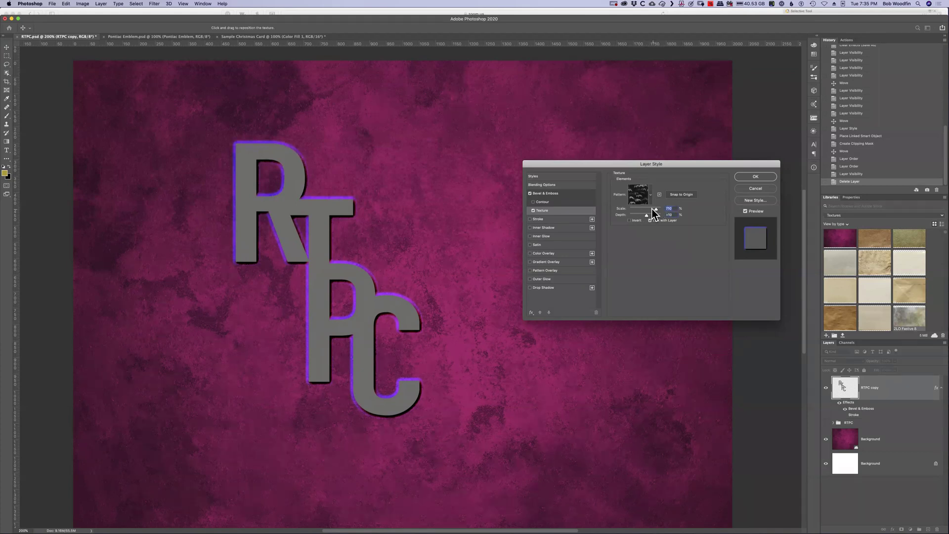
left_click_drag(644, 208, 639, 208)
Step: Disable the bevel's texture and apply the Bevel & Emboss settings to the RTPC copy layer
left_click(533, 211)
left_click(545, 194)
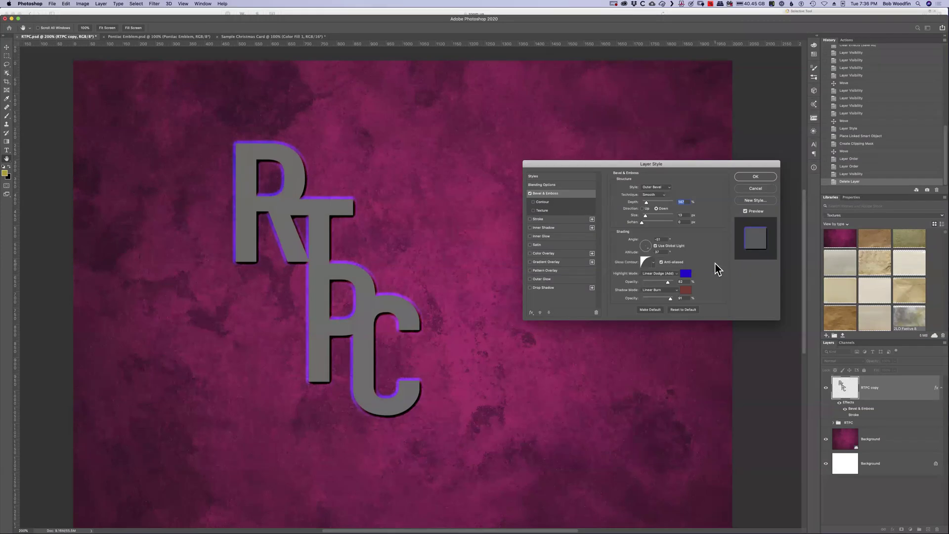
left_click(755, 177)
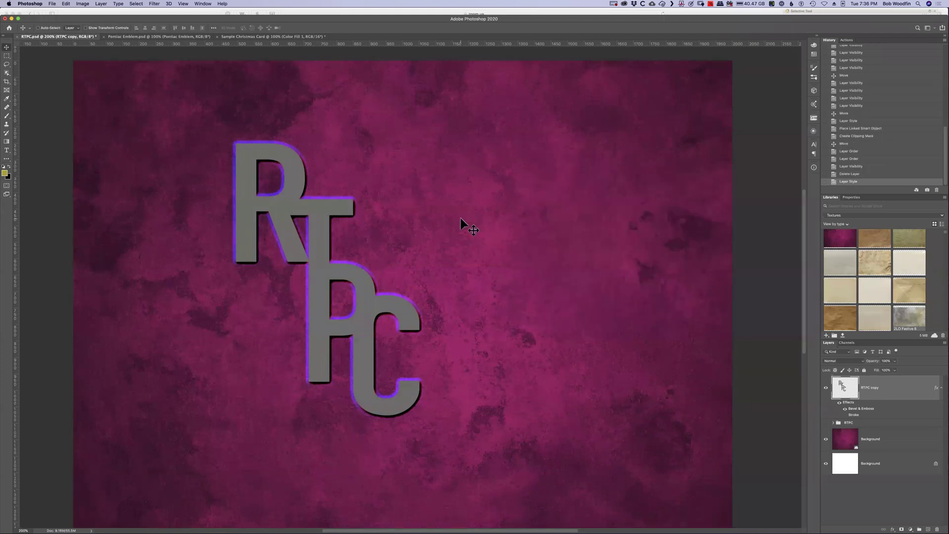
Step: In Pontiac Emblem.psd, add Bevel & Emboss to the Pontiac Emblem layer and reset its settings to default
left_click(131, 37)
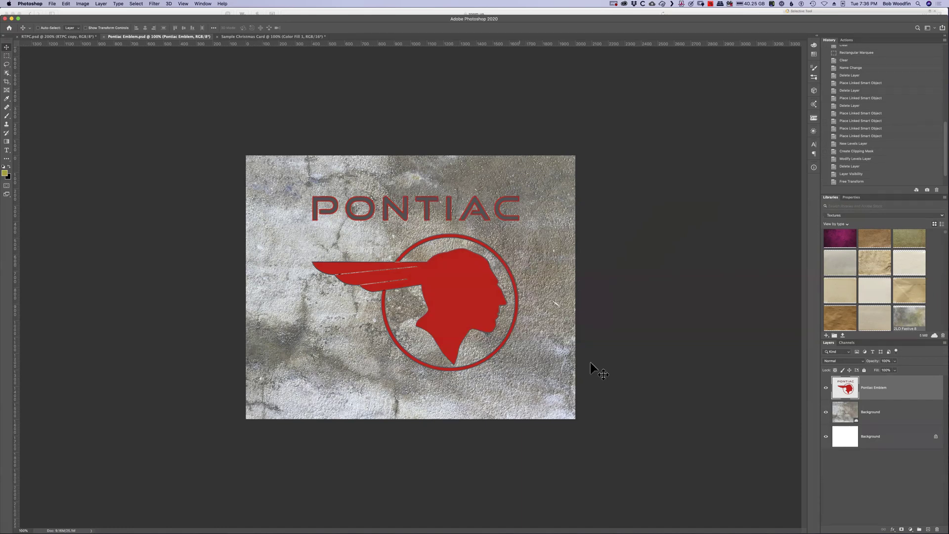
double_click(902, 391)
left_click_drag(660, 165, 763, 203)
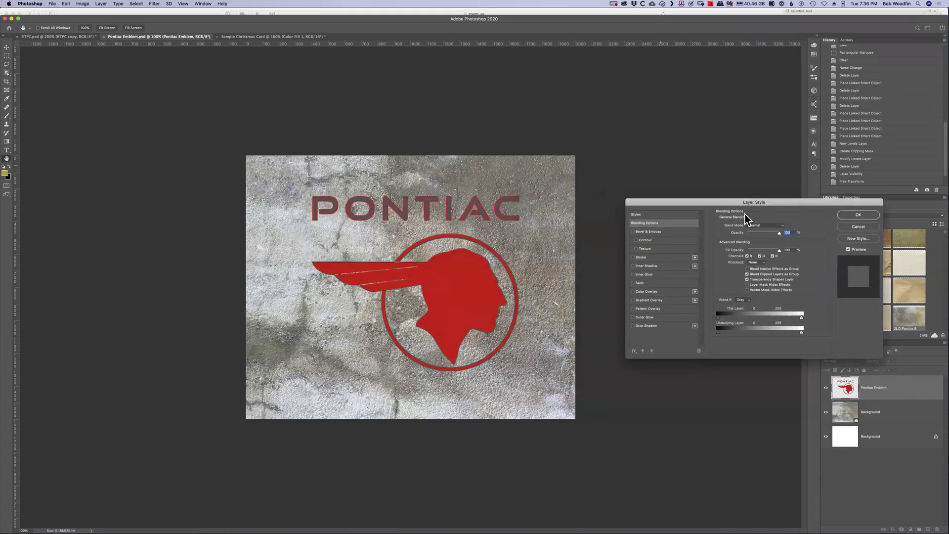
left_click(648, 232)
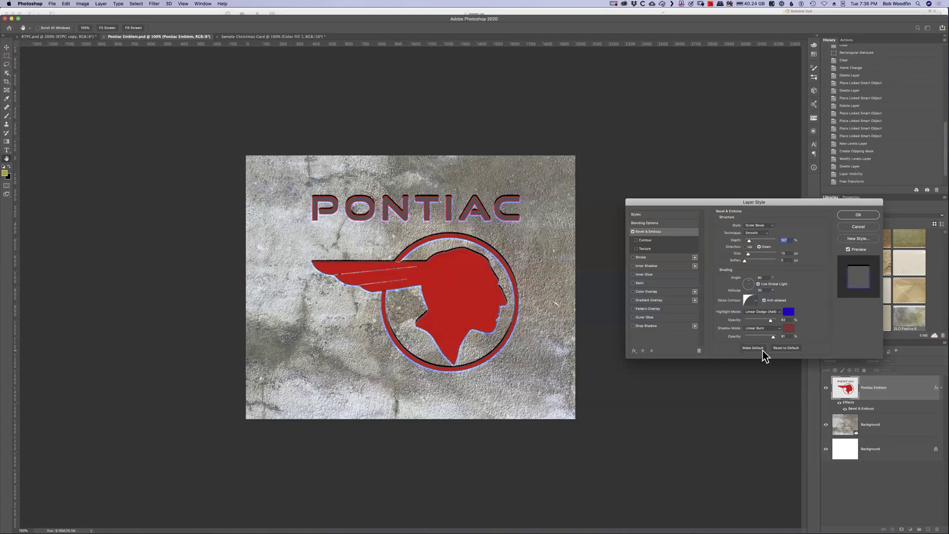
left_click(786, 348)
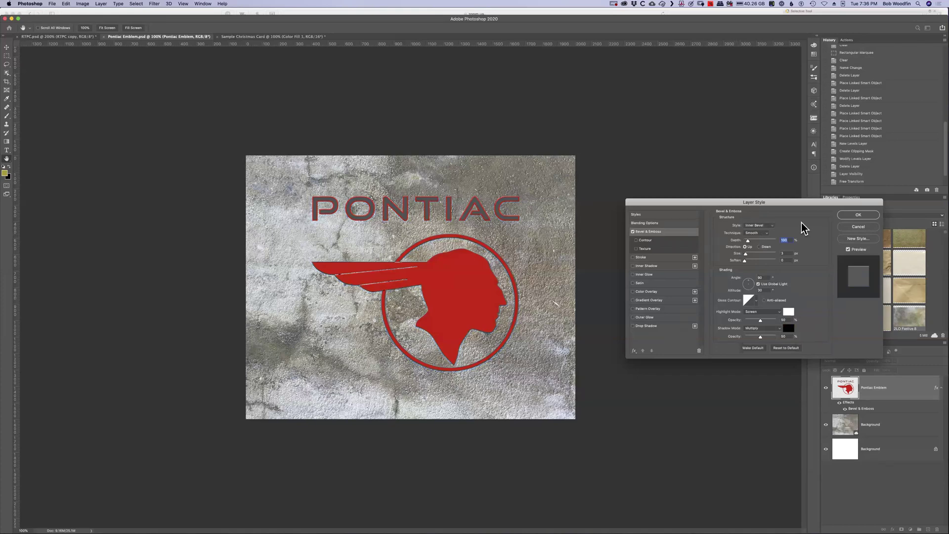
Step: Set the Pontiac emblem's bevel style to Outer Bevel and its direction to Down
left_click(770, 225)
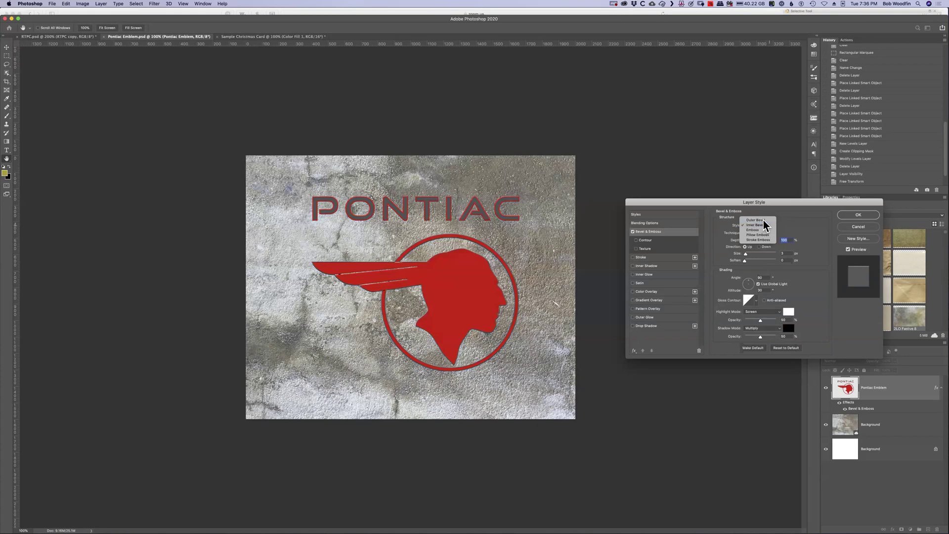
left_click(763, 218)
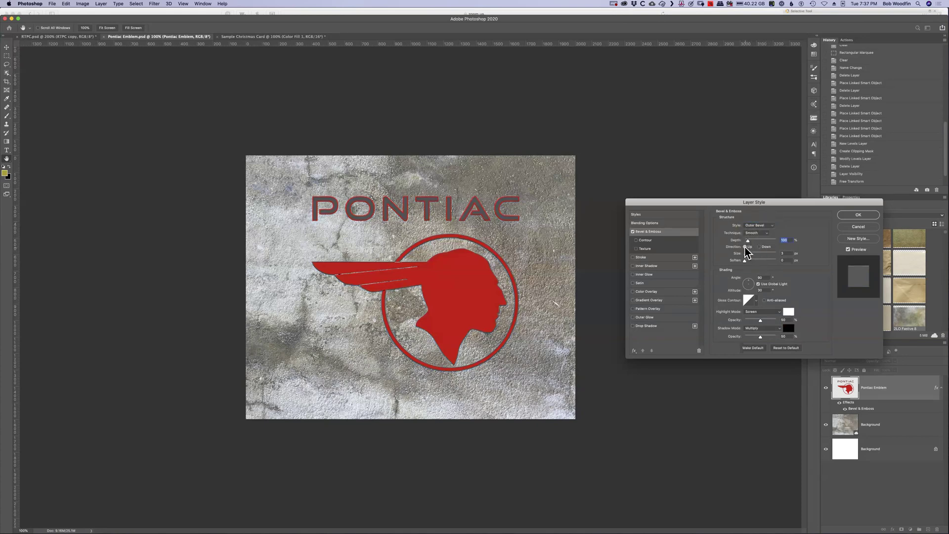
left_click(761, 247)
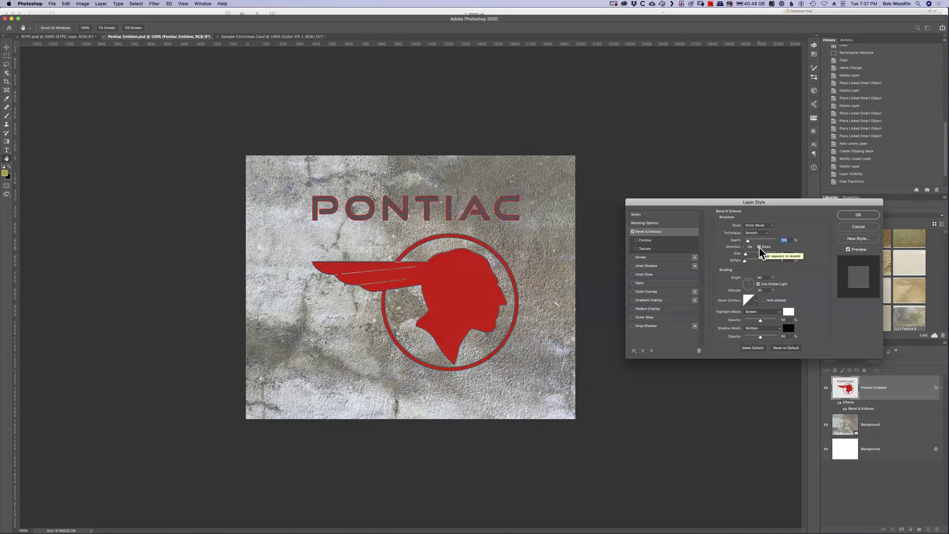
Step: Set the emblem bevel's technique to Chisel Hard, raise its depth to about 790%, and increase its size and soften values
left_click(756, 233)
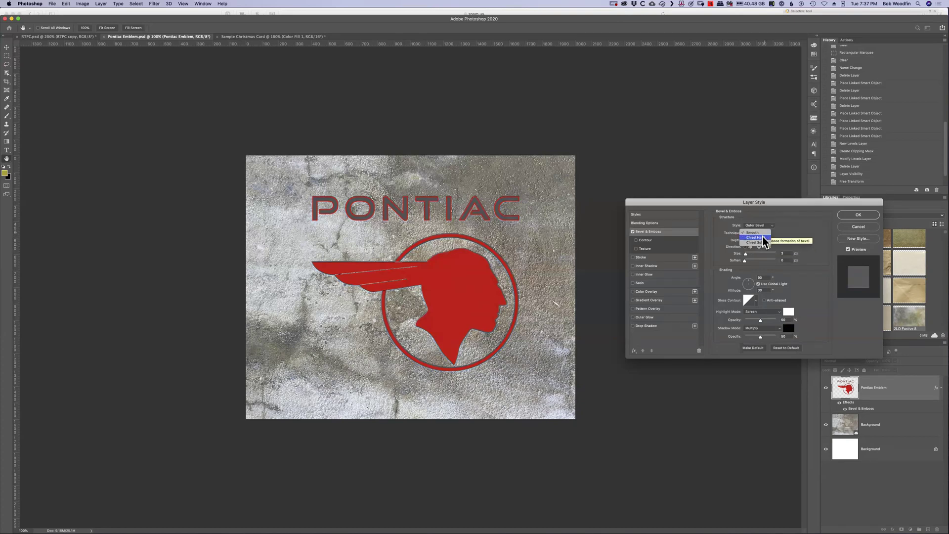
left_click(761, 238)
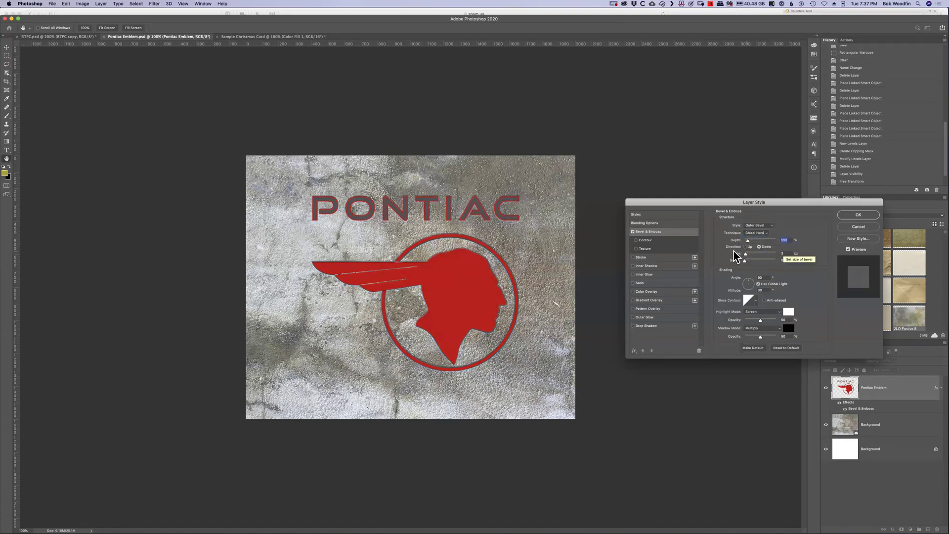
left_click_drag(747, 244, 772, 249)
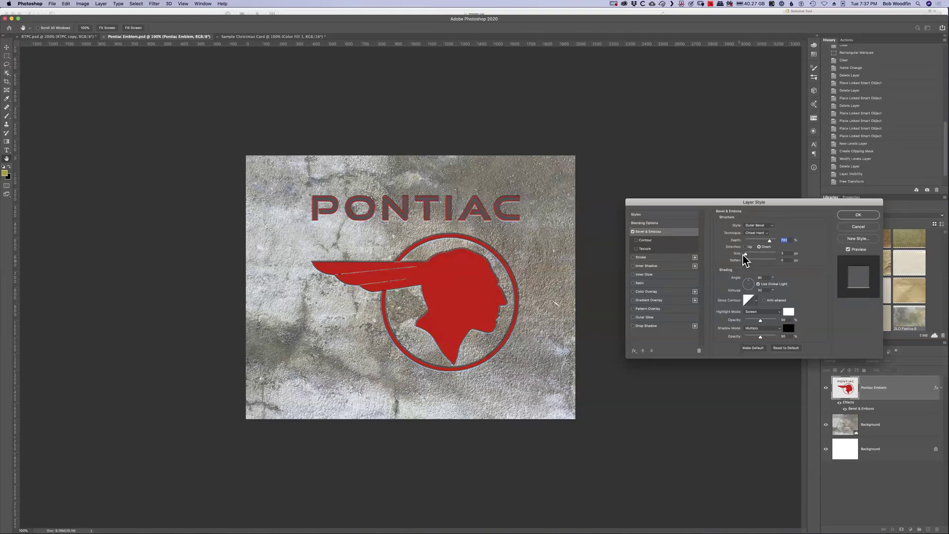
left_click_drag(746, 254, 760, 261)
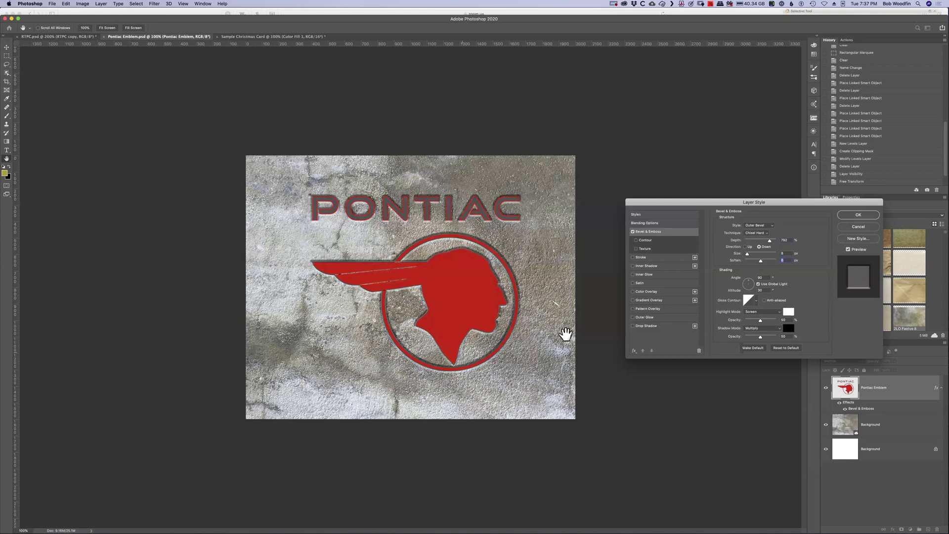
Step: Set the bevel's global light angle to about -179°, and check the Drop Shadow's shared angle before turning that effect off
left_click_drag(749, 285, 745, 289)
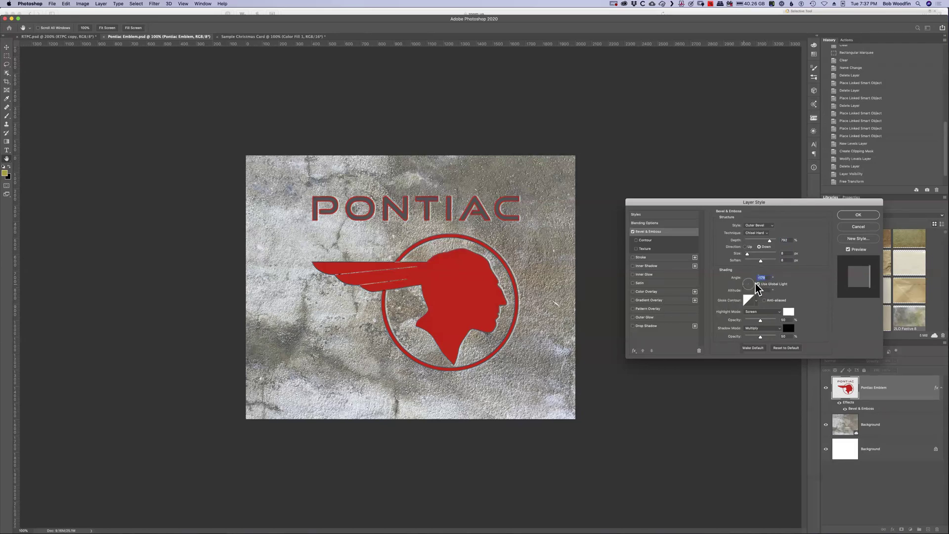
left_click(646, 327)
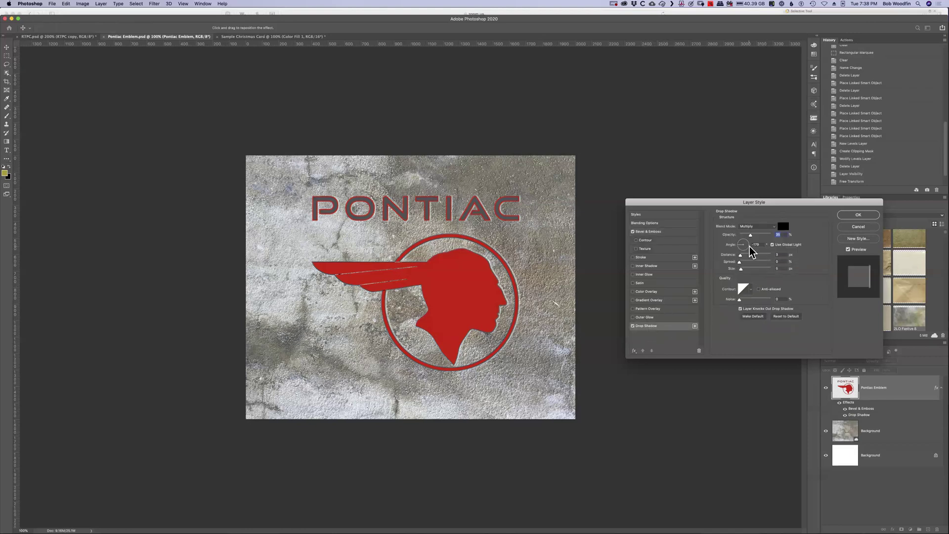
left_click(643, 232)
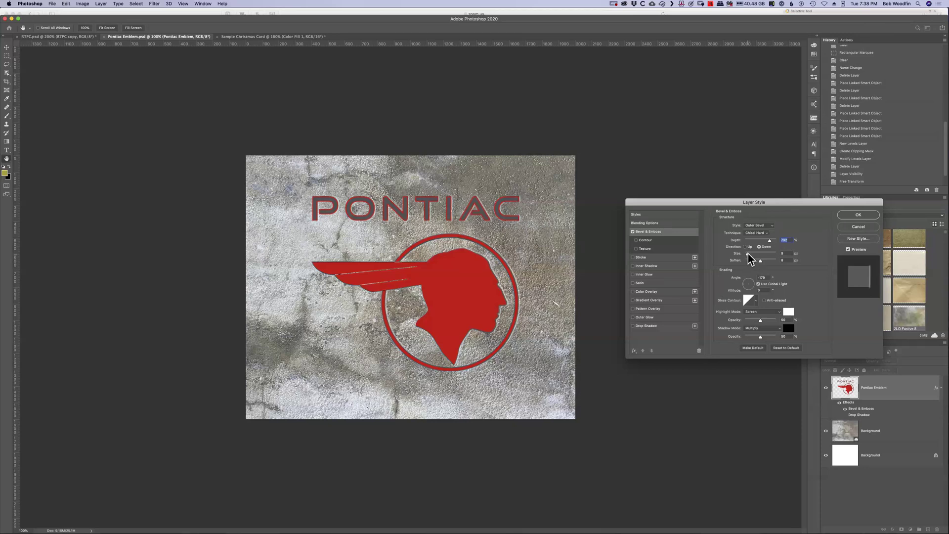
Step: Fine-tune the bevel's size and give it the curved gloss contour at the end of the first preset row
left_click_drag(748, 254, 747, 254)
left_click(755, 300)
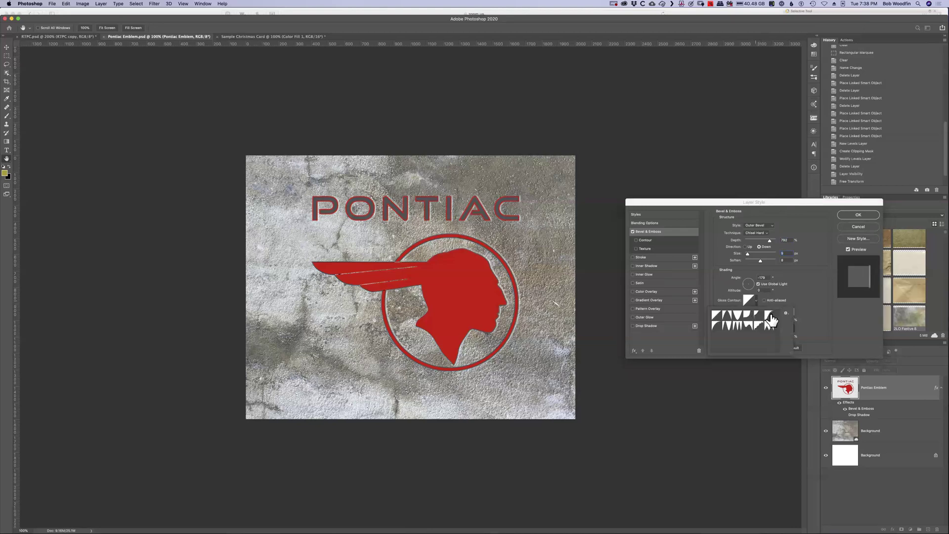
left_click(769, 316)
left_click(825, 302)
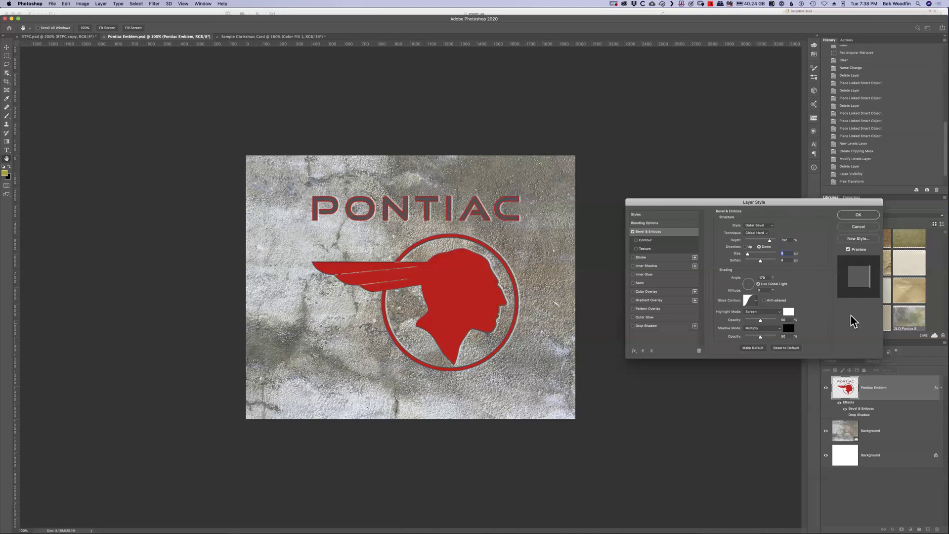
Step: Change the bevel's highlight colour to a pink with hue 342°, saturation 72% and brightness 87%
left_click(789, 313)
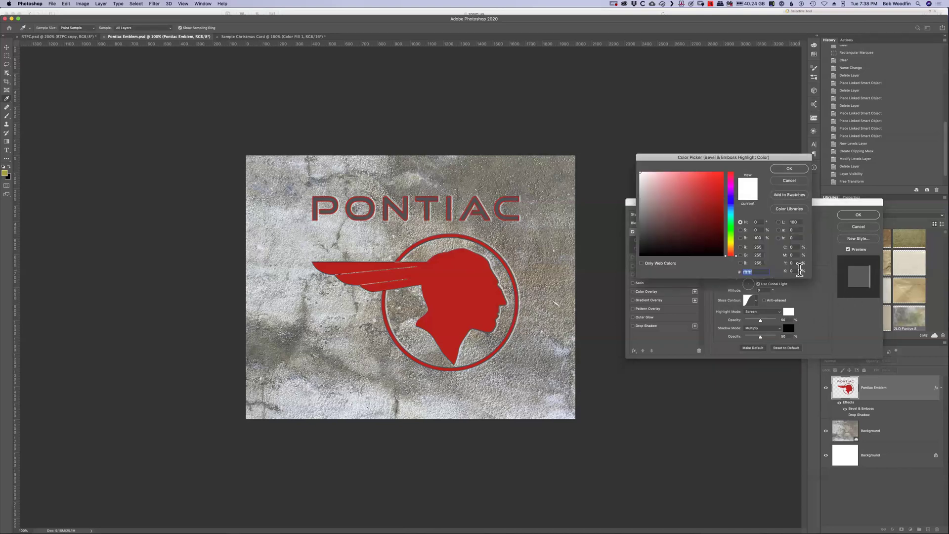
left_click(731, 182)
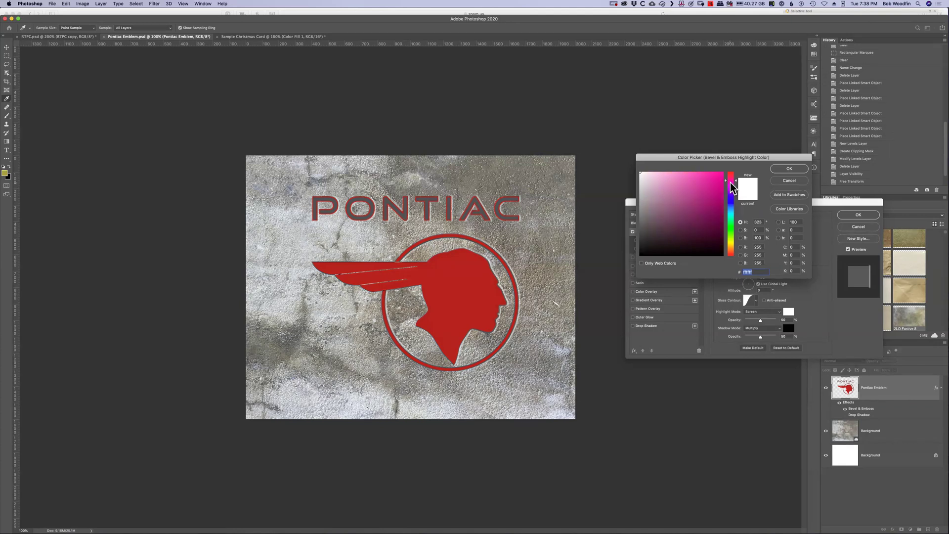
left_click_drag(735, 180, 735, 178)
left_click(701, 185)
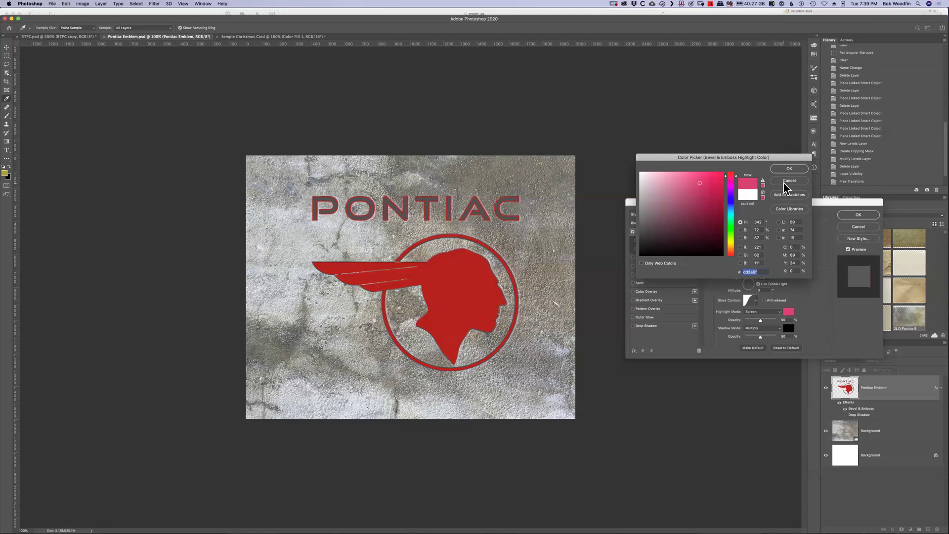
left_click(790, 169)
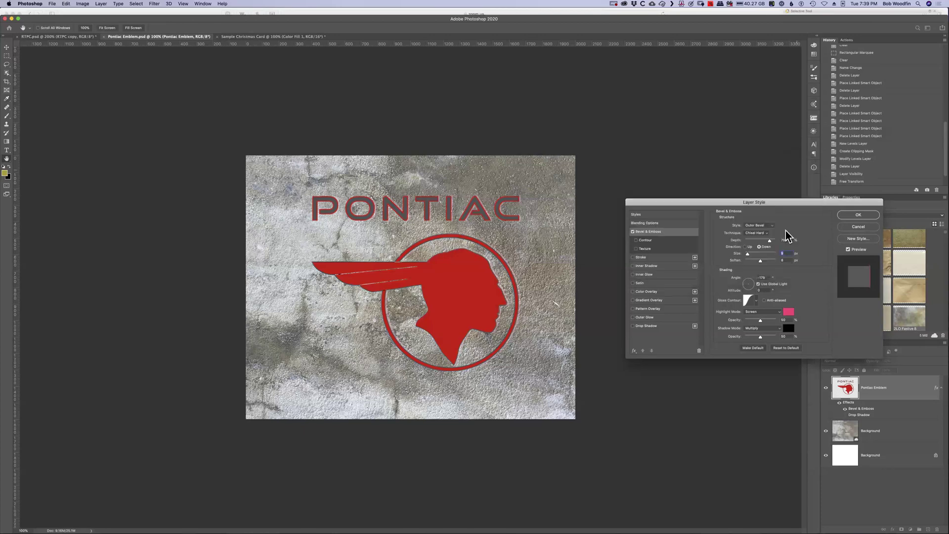
Step: Raise the highlight opacity to about 81% and change the highlight colour to a yellow-green with hue 71°
left_click_drag(761, 321, 774, 321)
left_click(788, 314)
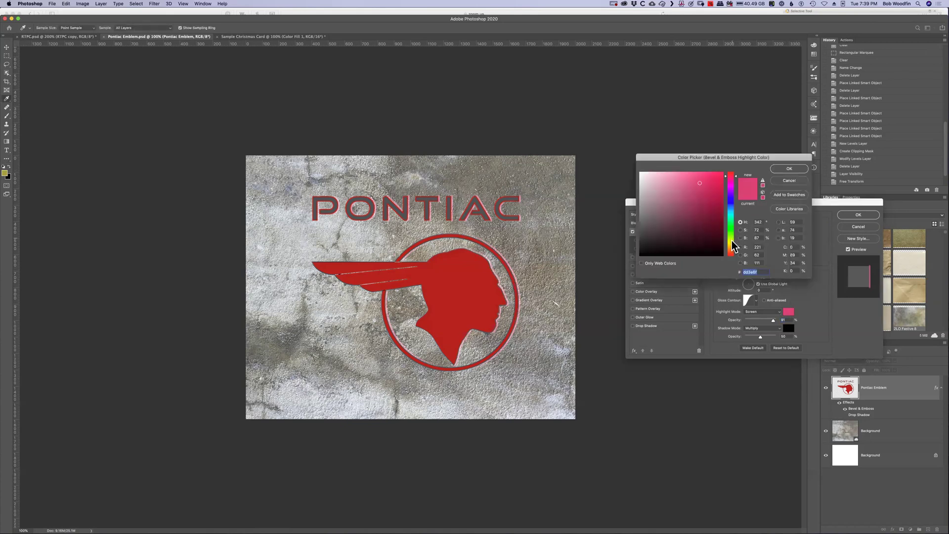
left_click(730, 240)
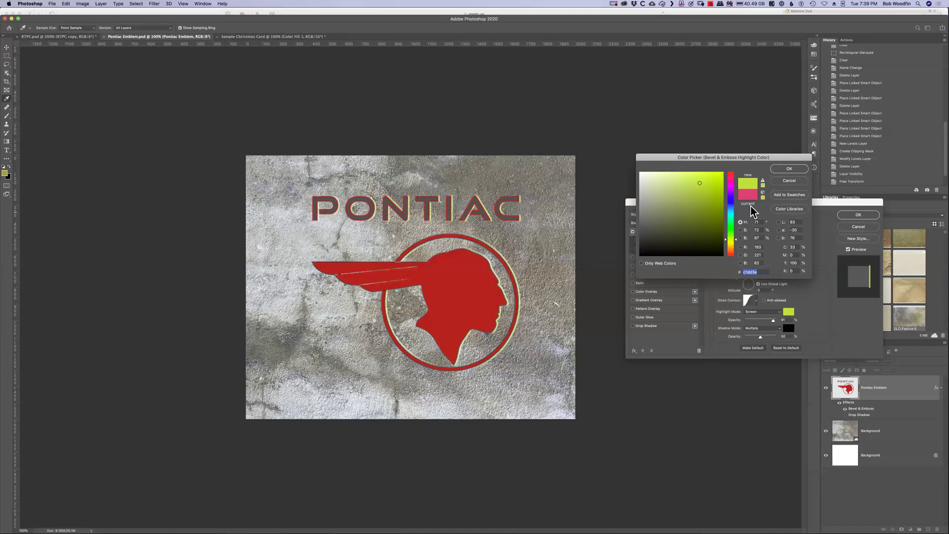
left_click(800, 170)
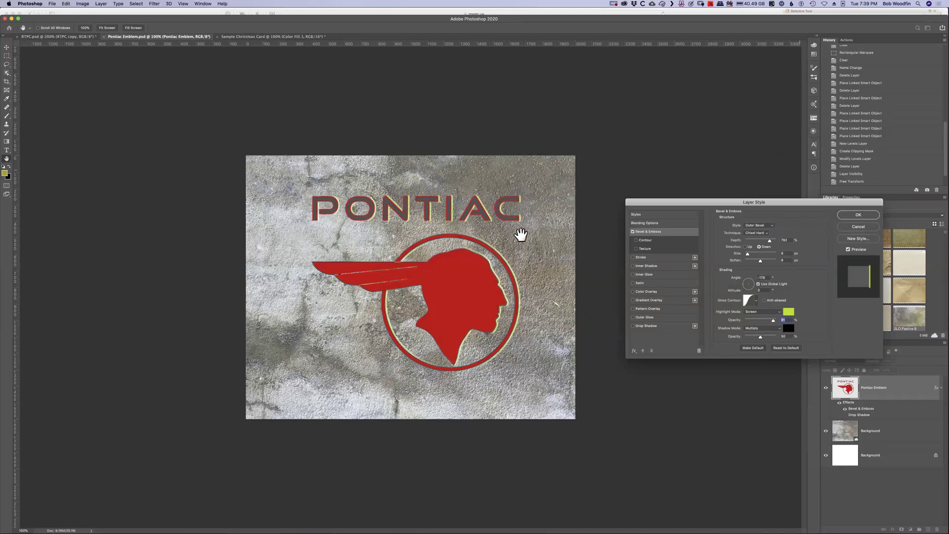
Step: Set the highlight mode to Linear Dodge (Add), lower its opacity to about 48%, and raise the shadow opacity to about 99%
left_click(774, 311)
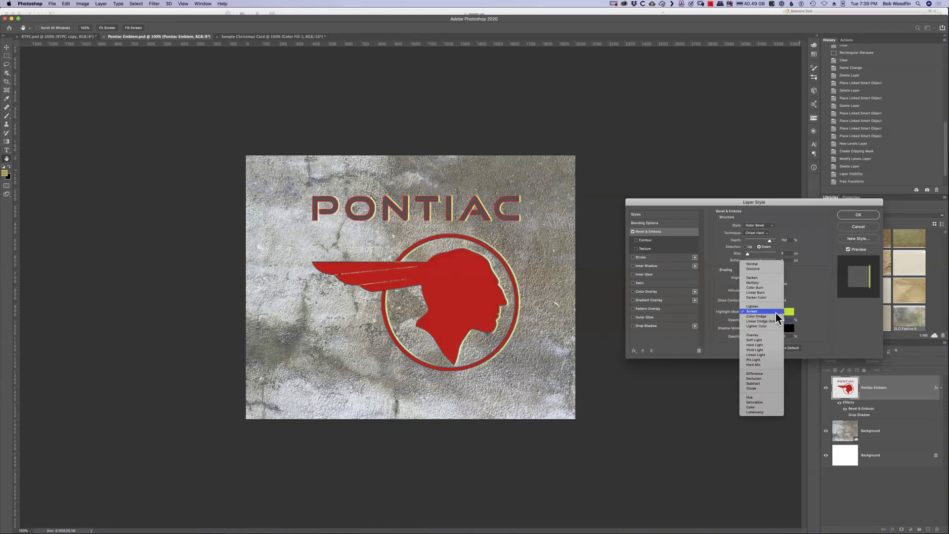
left_click(773, 321)
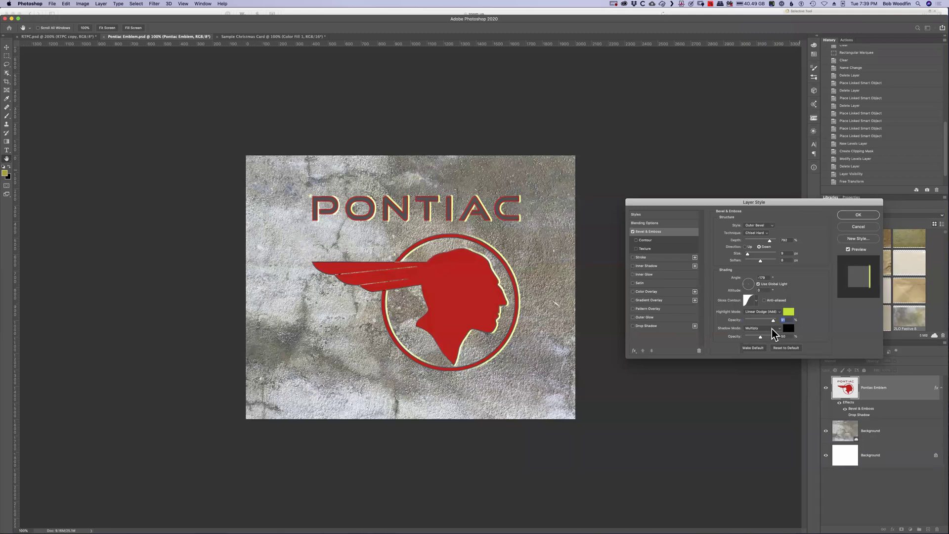
mouse_move(773, 319)
left_mouse_down()
mouse_move(754, 325)
mouse_move(760, 323)
left_mouse_up()
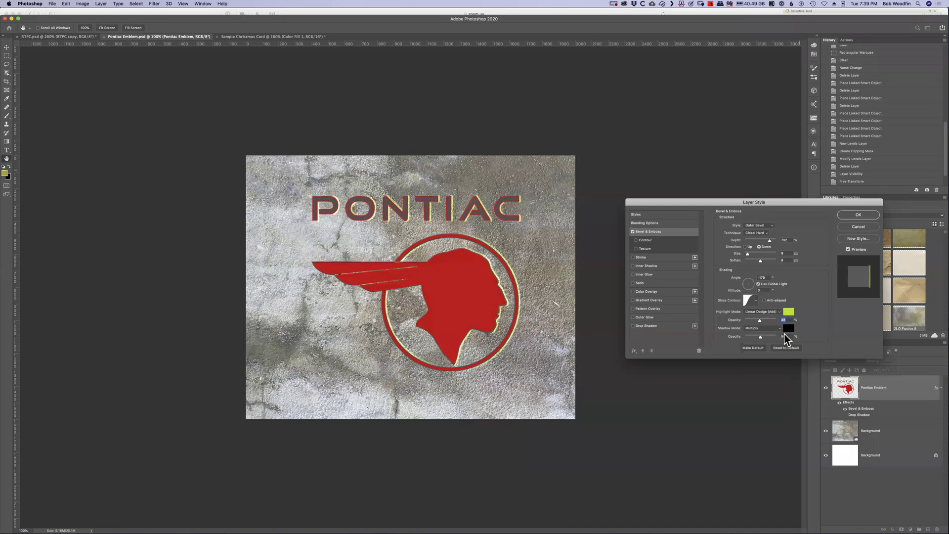
left_click_drag(759, 340, 761, 336)
Step: Flip the bevel's direction to Up, enlarge its size slightly, and apply the layer style to the Pontiac emblem
left_click(744, 246)
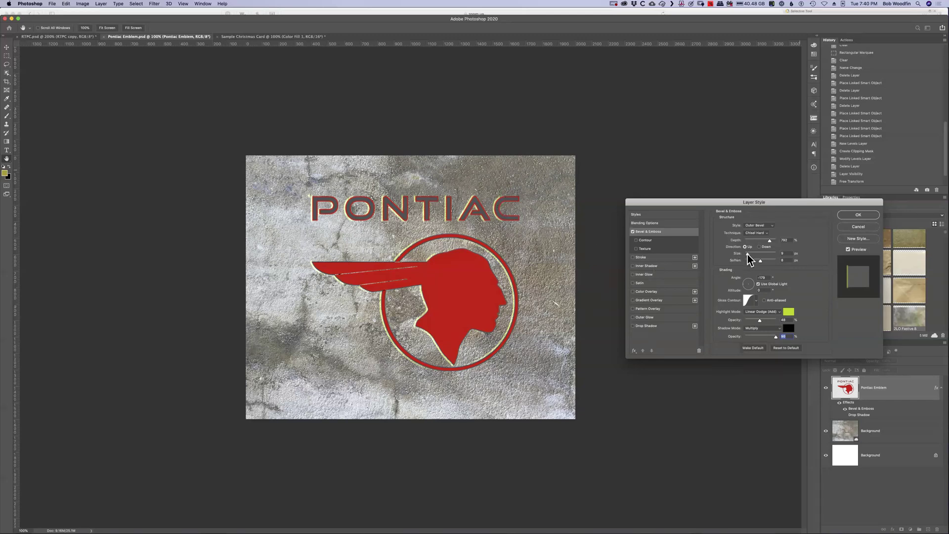
left_click_drag(748, 254, 749, 255)
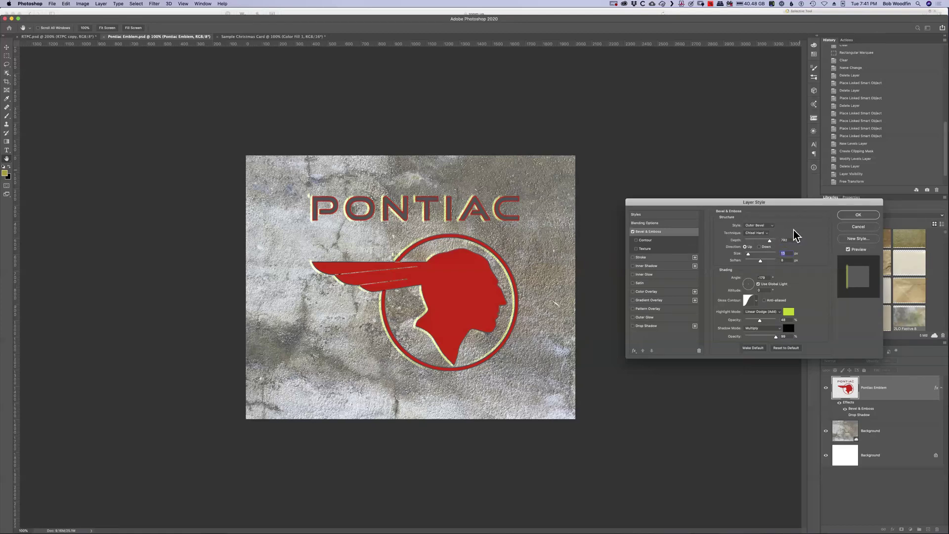
left_click(861, 215)
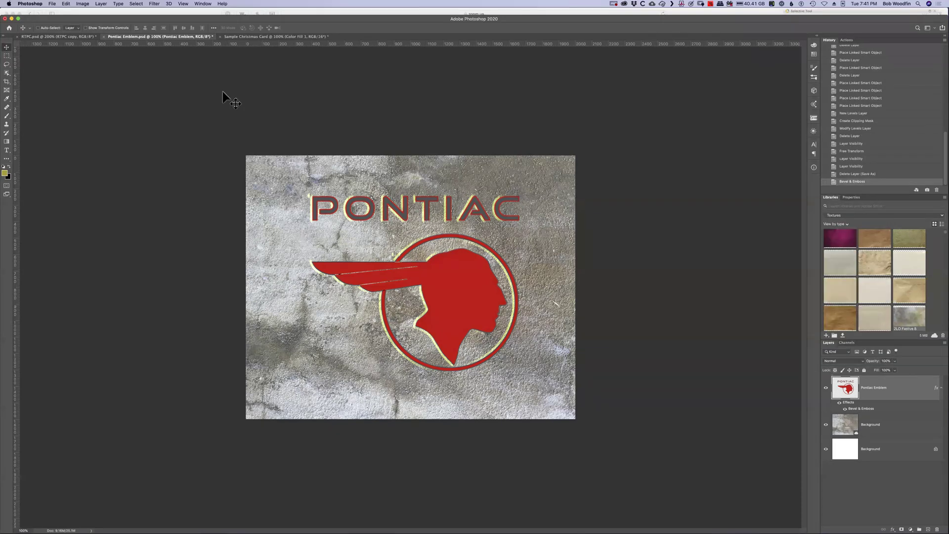
Step: Switch to the Sample Christmas Card document and show the graphics of the Christmas Art library
left_click(253, 37)
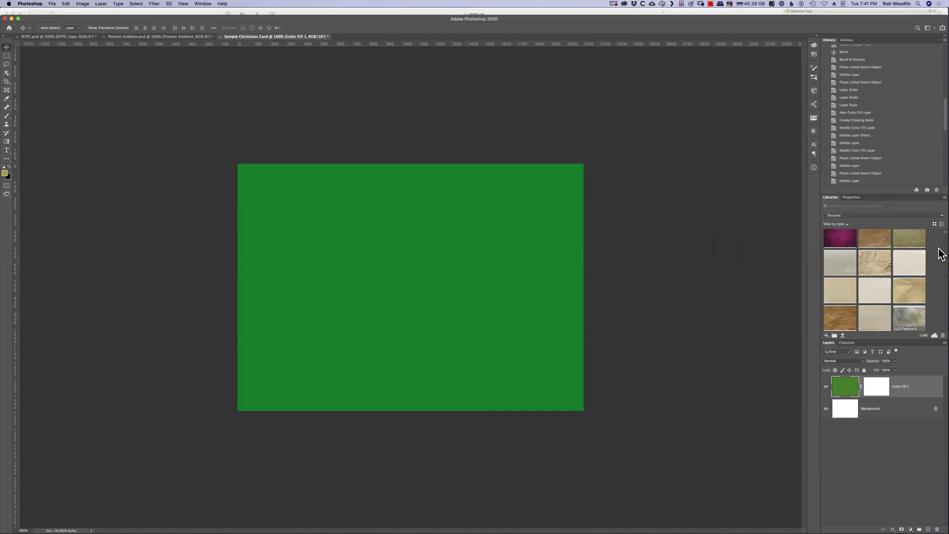
left_click(935, 217)
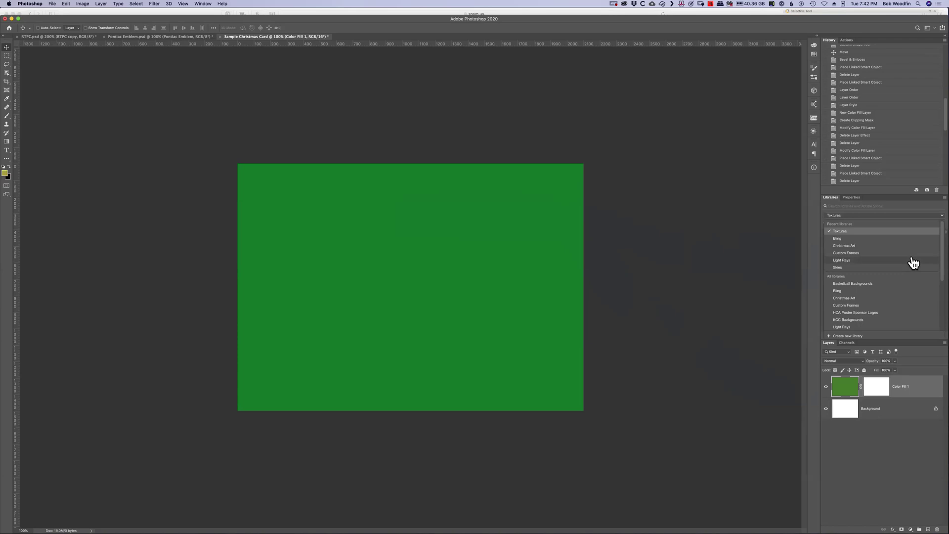
scroll(897, 260, "down", 1)
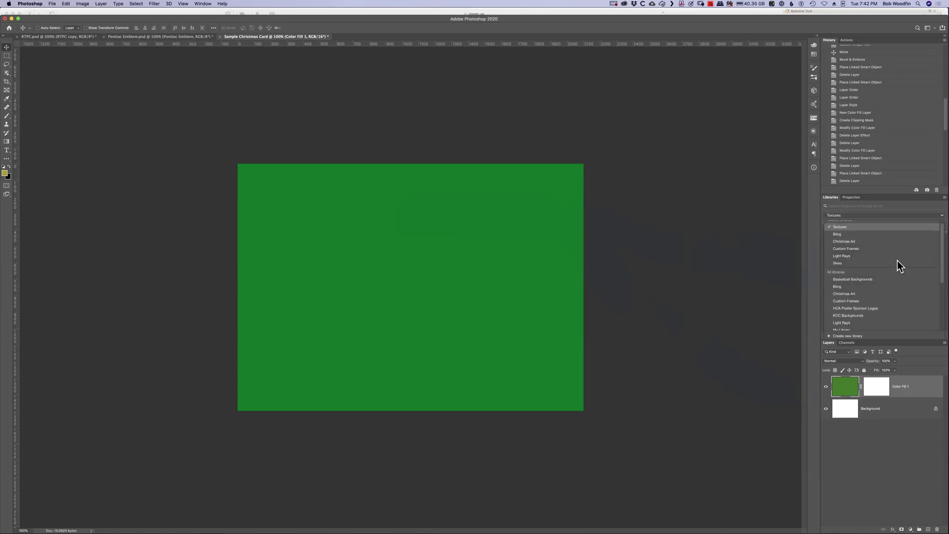
left_click(873, 241)
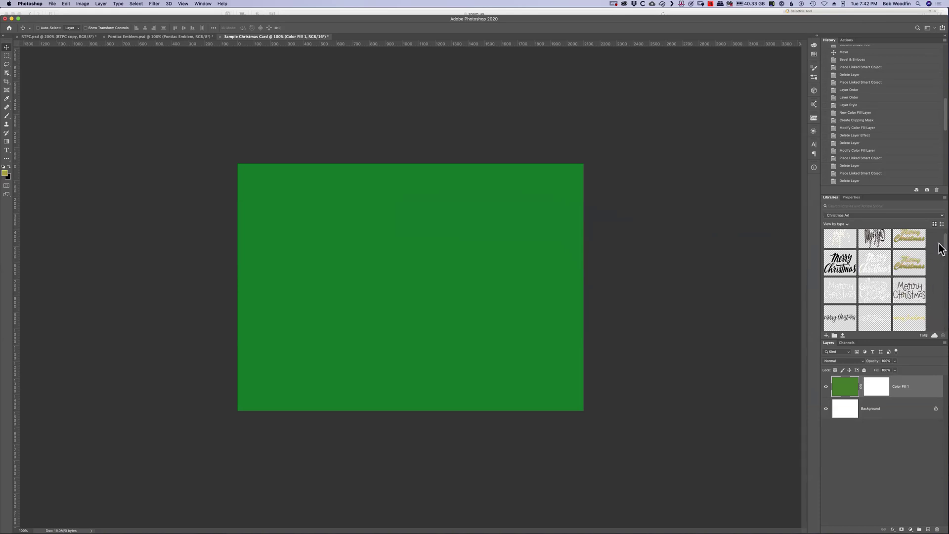
mouse_move(939, 242)
left_mouse_down()
mouse_move(938, 322)
mouse_move(939, 244)
left_mouse_up()
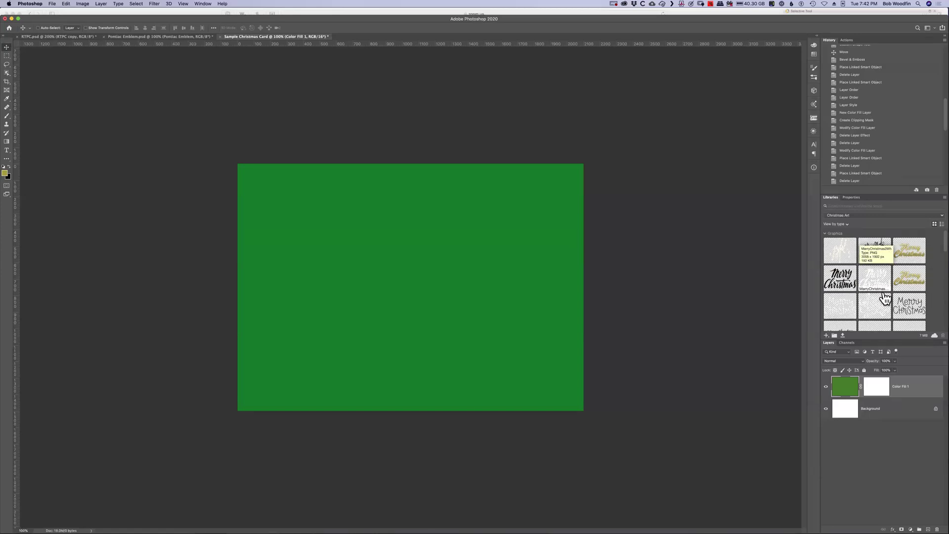
Step: Place the black brush-lettered Merry Christmas graphic in the card's upper-left area, scaled to about 31.6%
left_click_drag(850, 280, 342, 217)
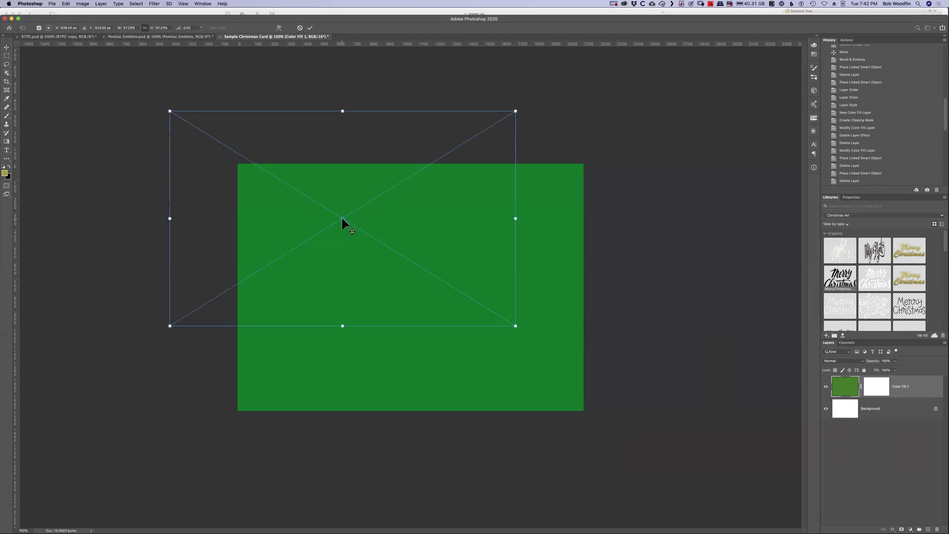
left_click_drag(449, 227, 482, 274)
left_click_drag(556, 381, 371, 258)
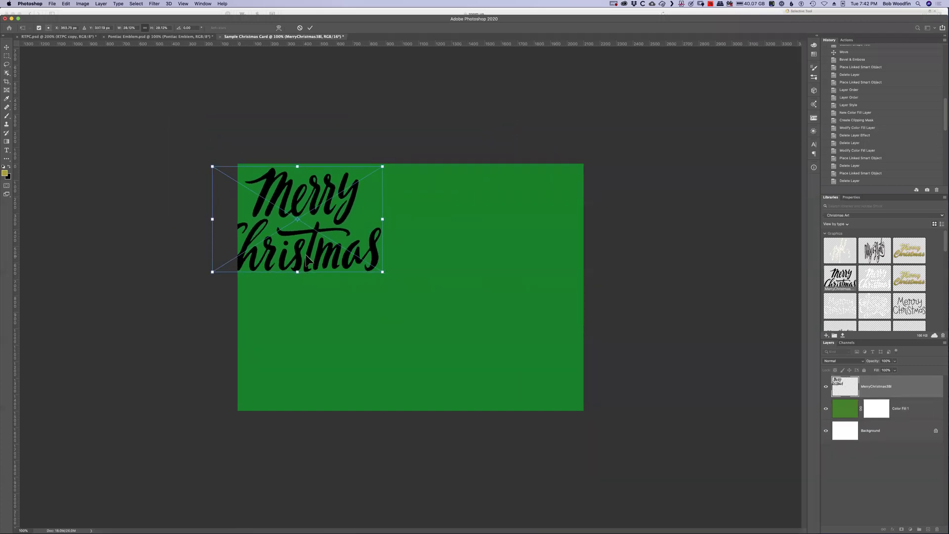
left_click_drag(308, 248, 349, 264)
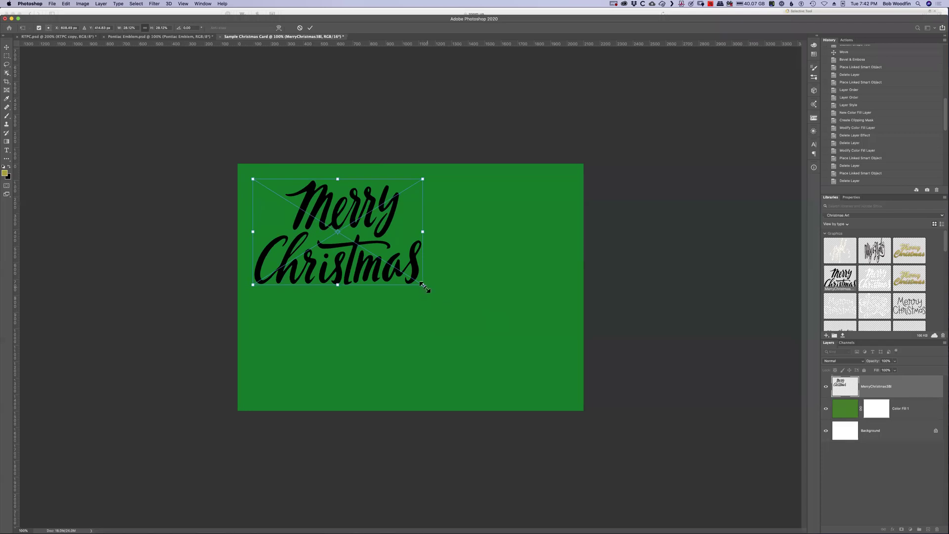
left_click_drag(424, 288, 452, 310)
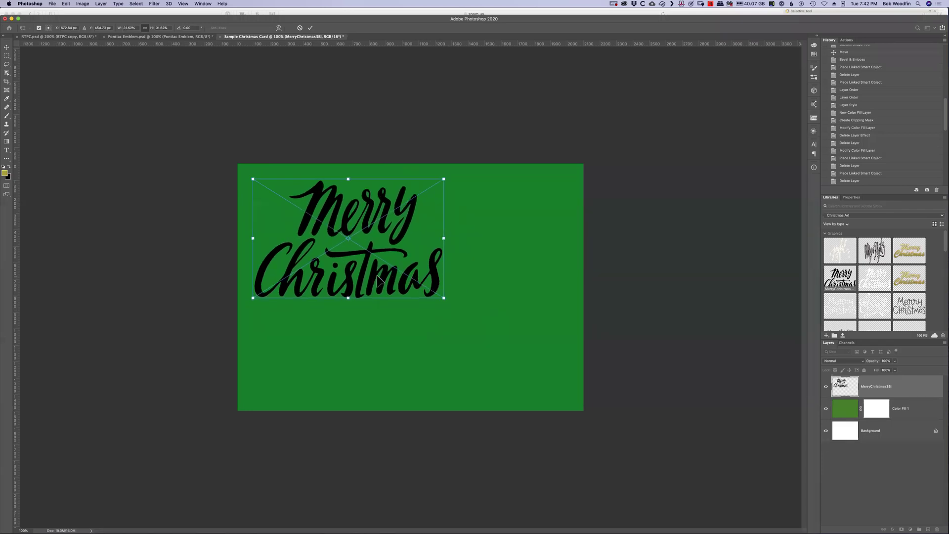
left_click_drag(381, 281, 376, 278)
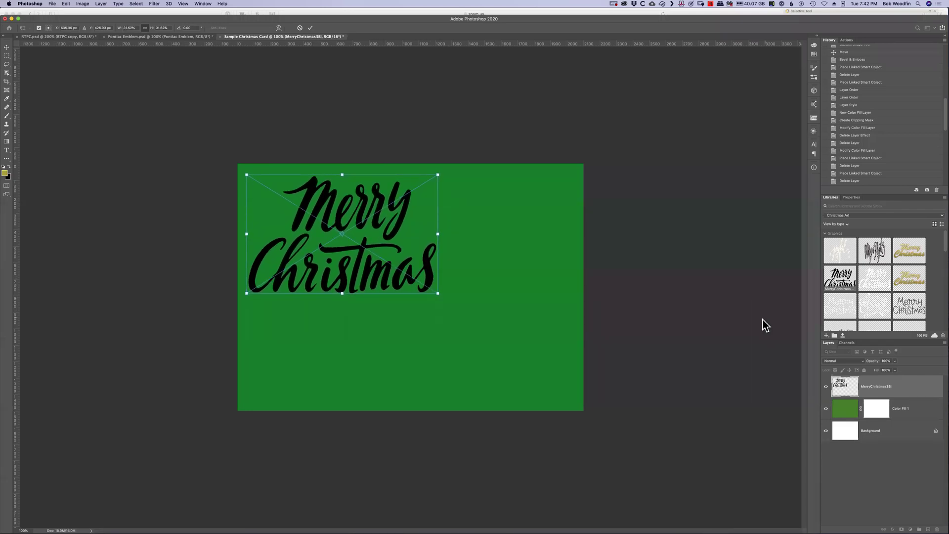
key("Return")
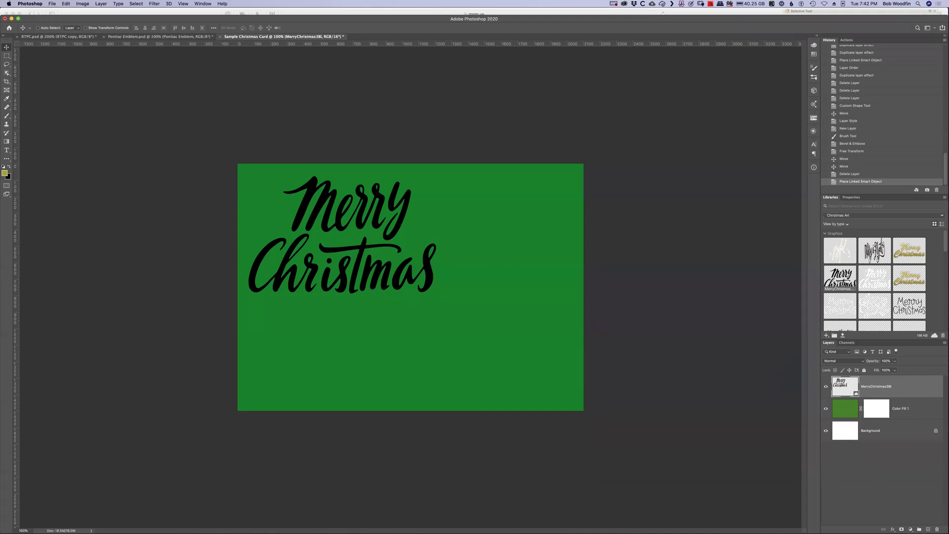
Step: Add a dark red solid colour fill (RGB 154, 4, 4) above the Merry Christmas lettering and clip it to the lettering
right_click(933, 408)
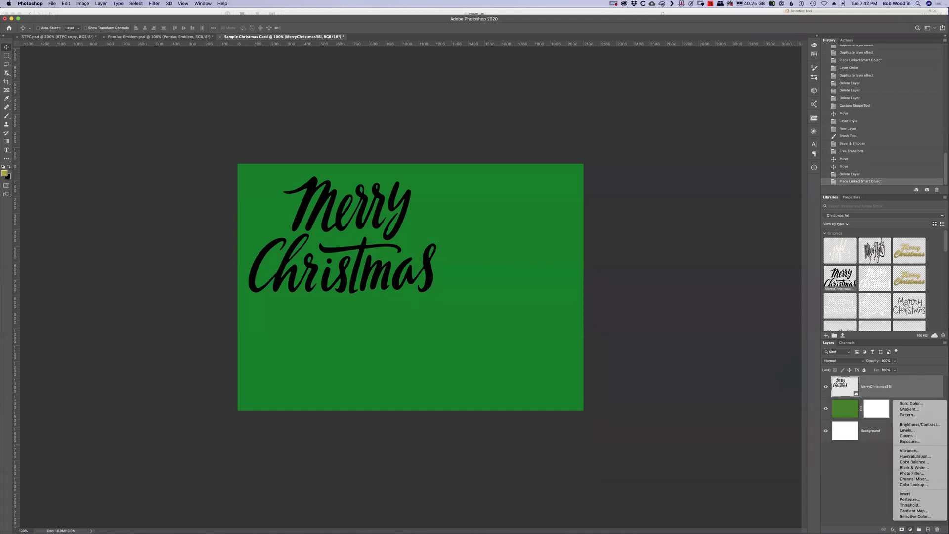
left_click(934, 408)
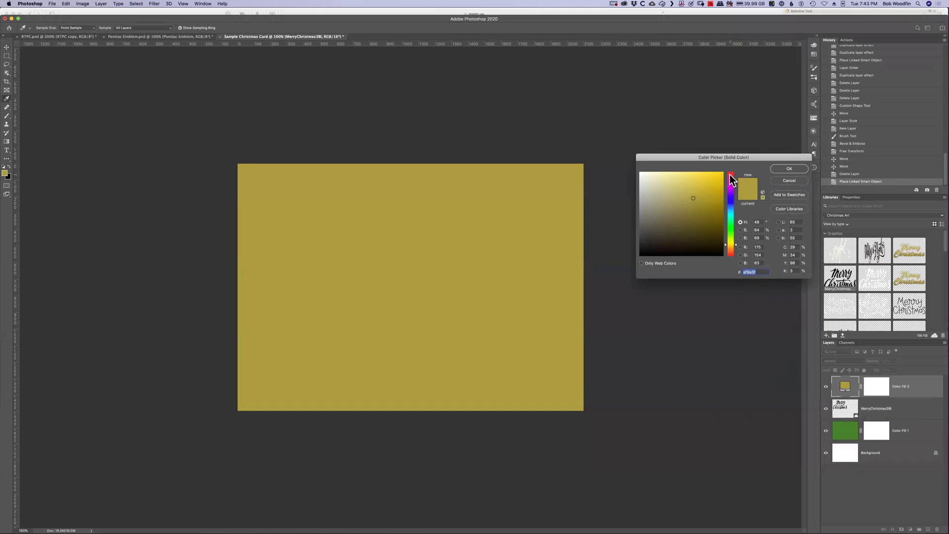
left_click(730, 181)
left_click(734, 172)
left_click(722, 185)
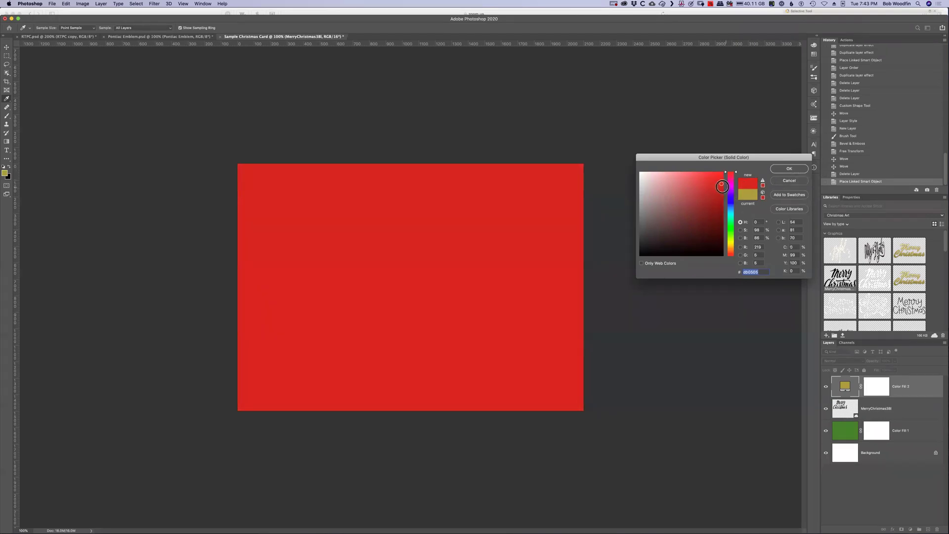
left_click(741, 238)
left_click_drag(735, 187, 736, 205)
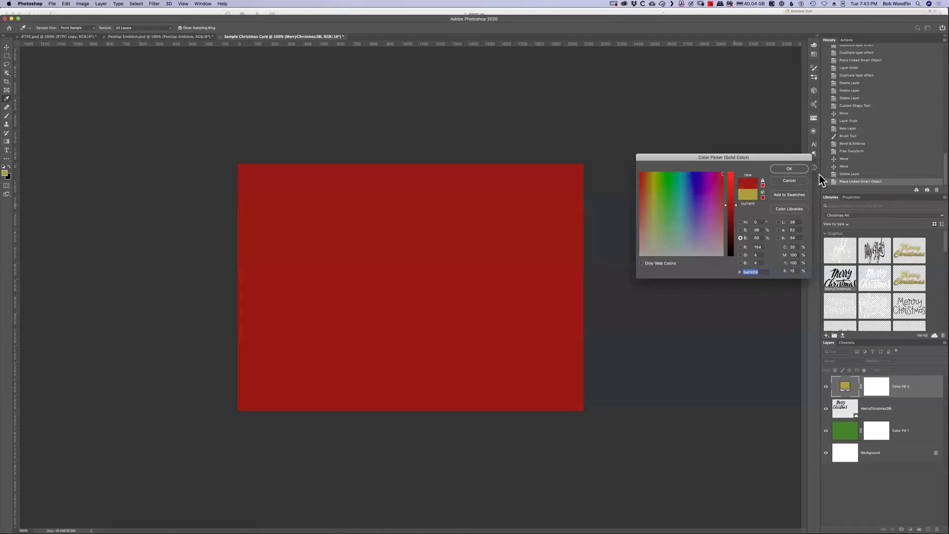
left_click(790, 169)
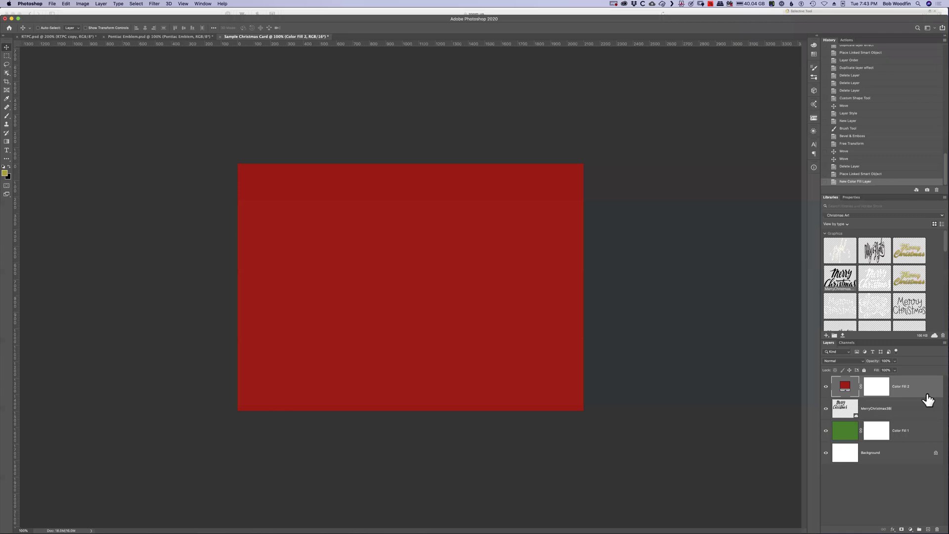
left_click(928, 398, "alt")
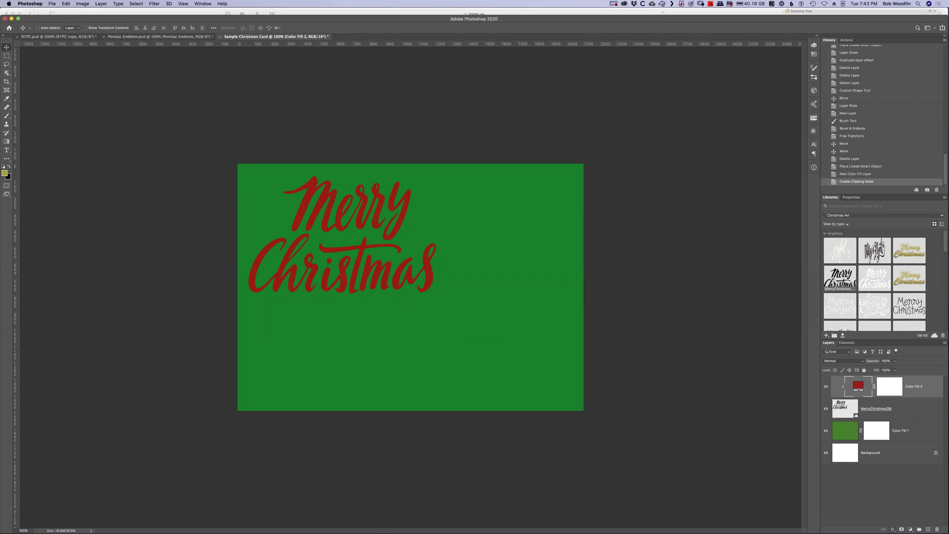
right_click(889, 452)
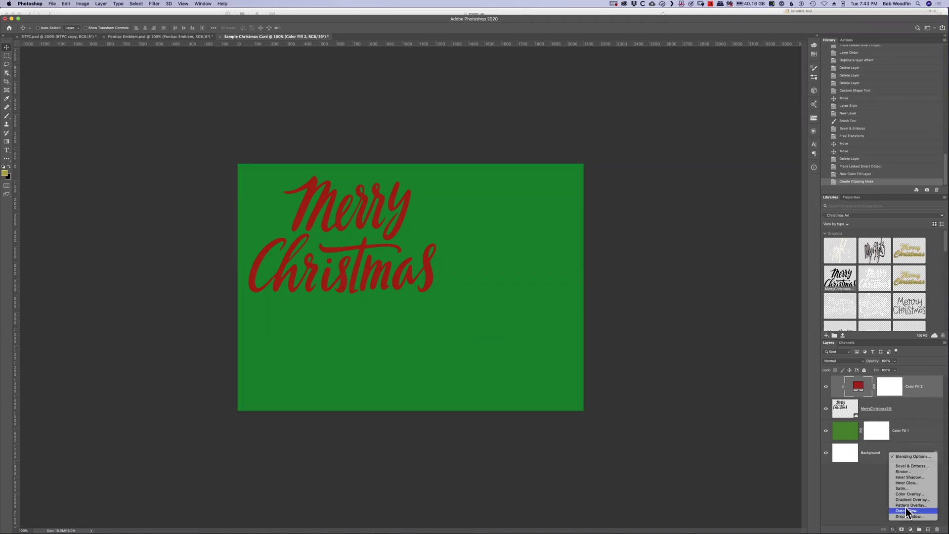
left_click(914, 465)
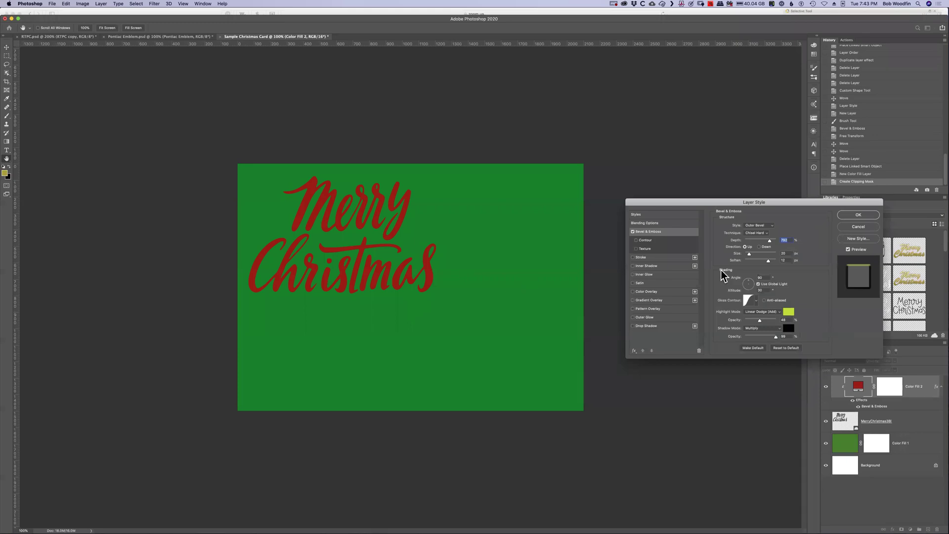
left_click(770, 226)
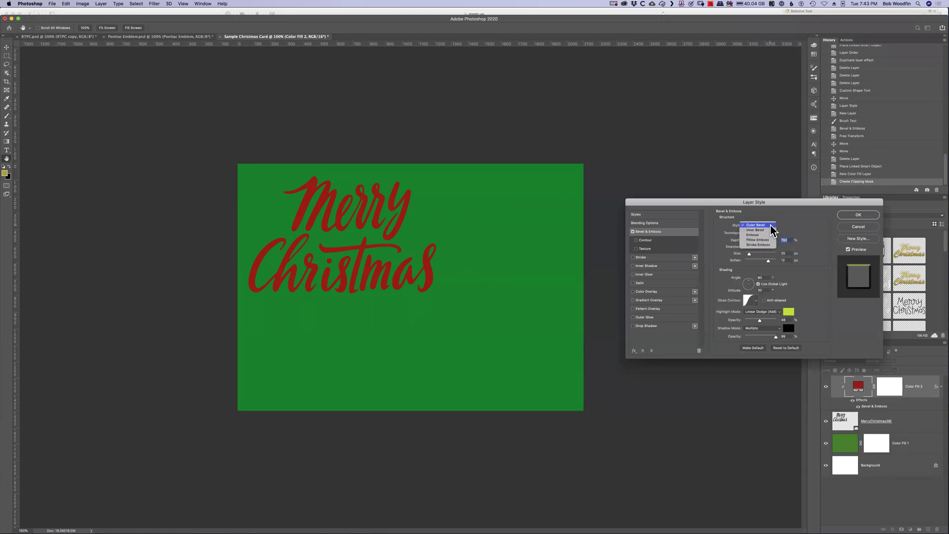
left_click(767, 235)
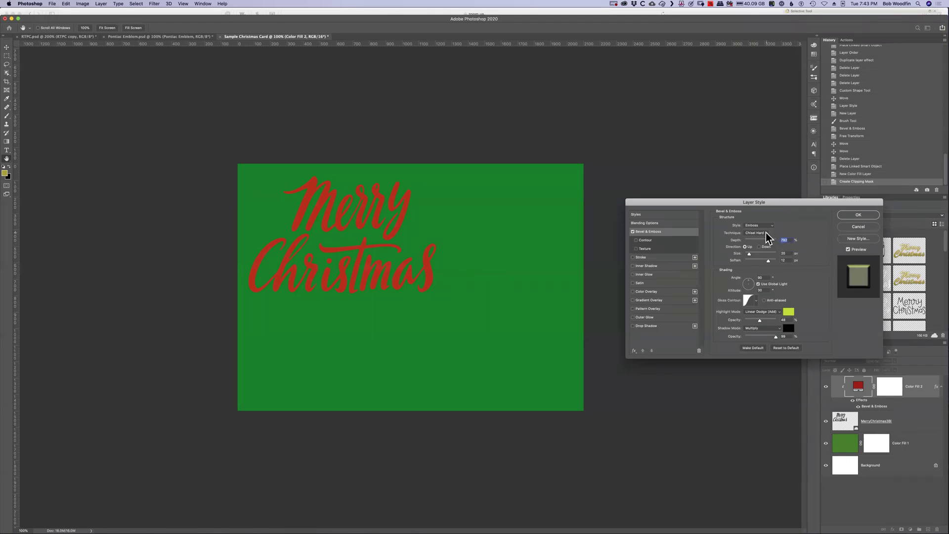
left_click(762, 234)
mouse_move(770, 240)
left_mouse_down()
mouse_move(750, 241)
mouse_move(770, 241)
left_mouse_up()
left_click(760, 246)
left_click(859, 226)
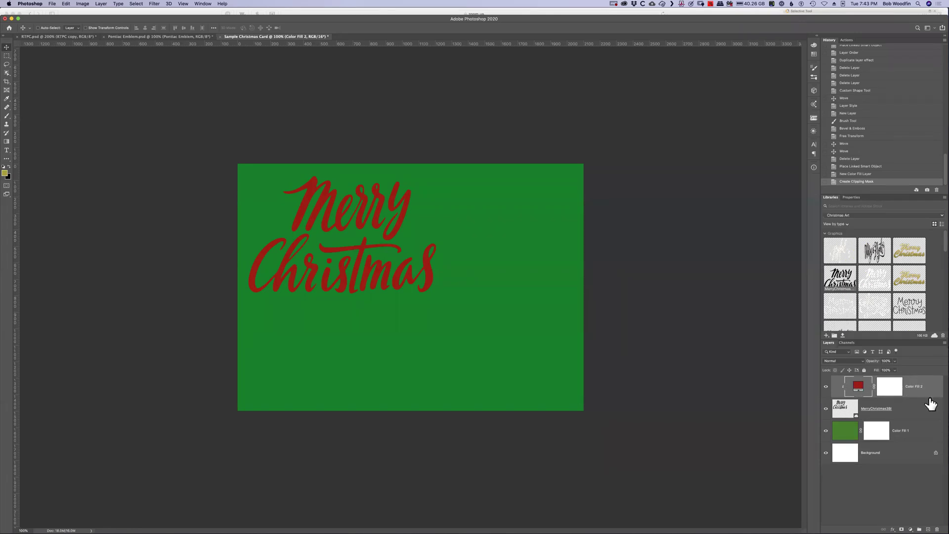
Step: Add Bevel & Emboss to the Merry Christmas lettering layer itself, reducing the depth and size of the outer bevel
left_click(913, 409)
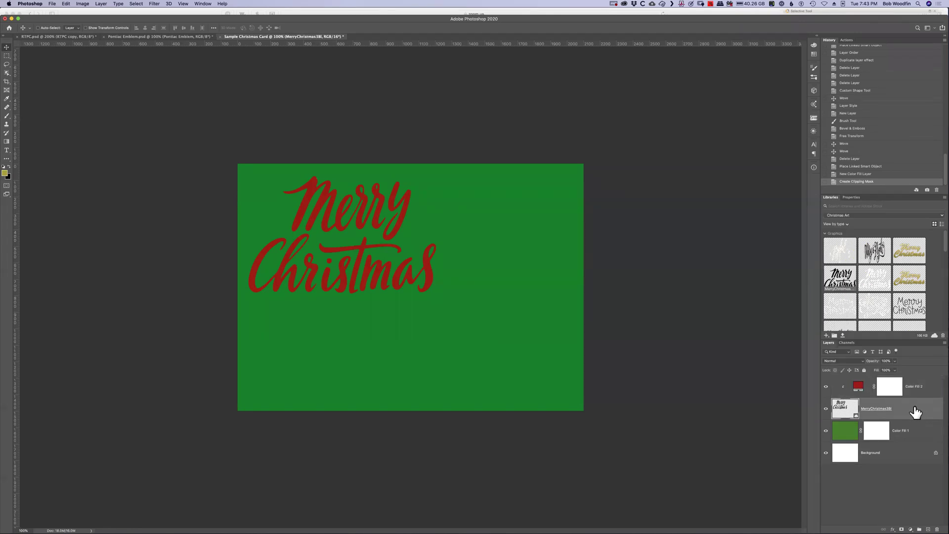
double_click(916, 406)
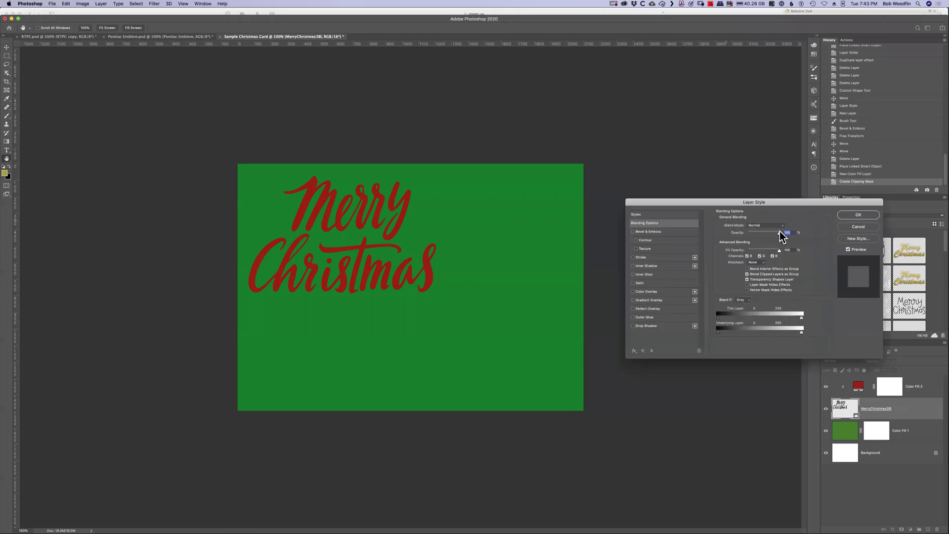
left_click(656, 232)
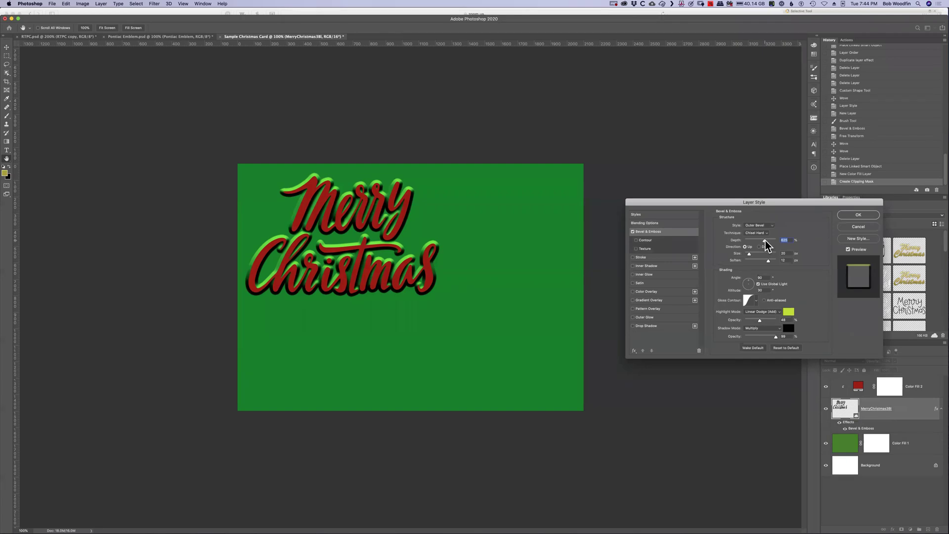
left_click_drag(749, 255, 748, 255)
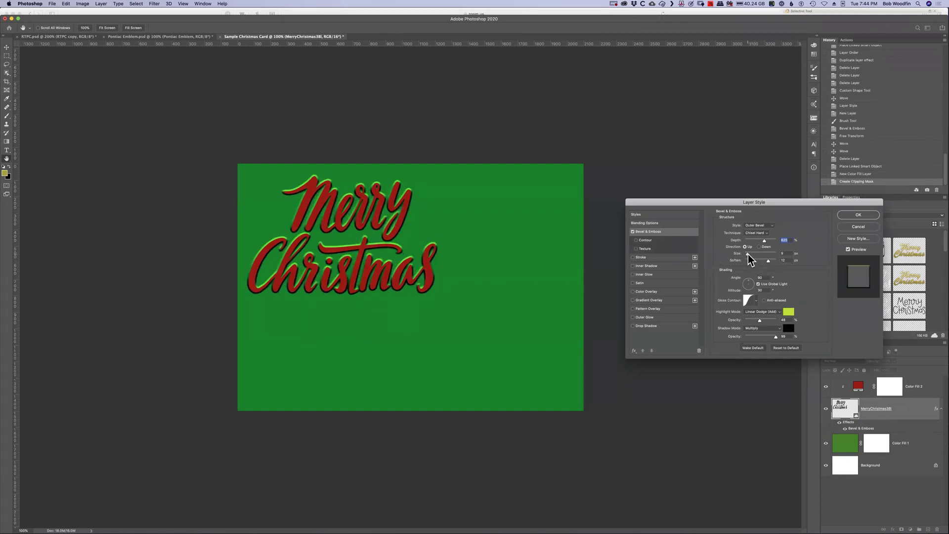
left_click(749, 254)
Step: Change the bevel's highlight colour to white and its highlight mode to Screen, and apply the layer style to the lettering
left_click(789, 313)
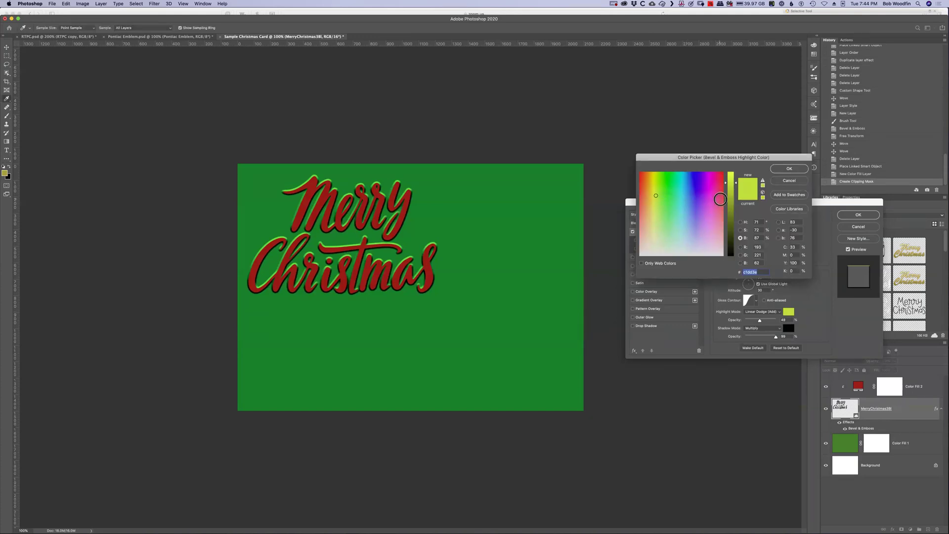
left_click(642, 254)
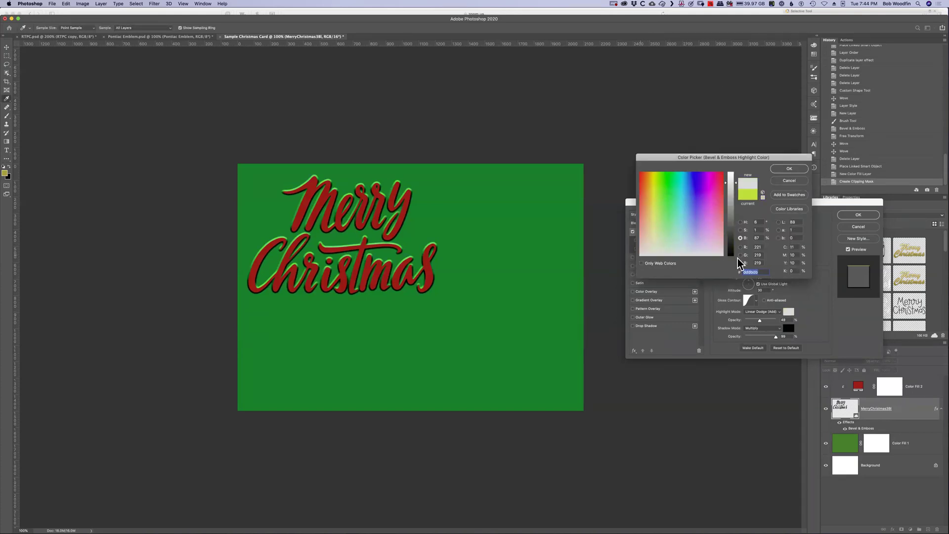
left_click_drag(737, 188, 755, 165)
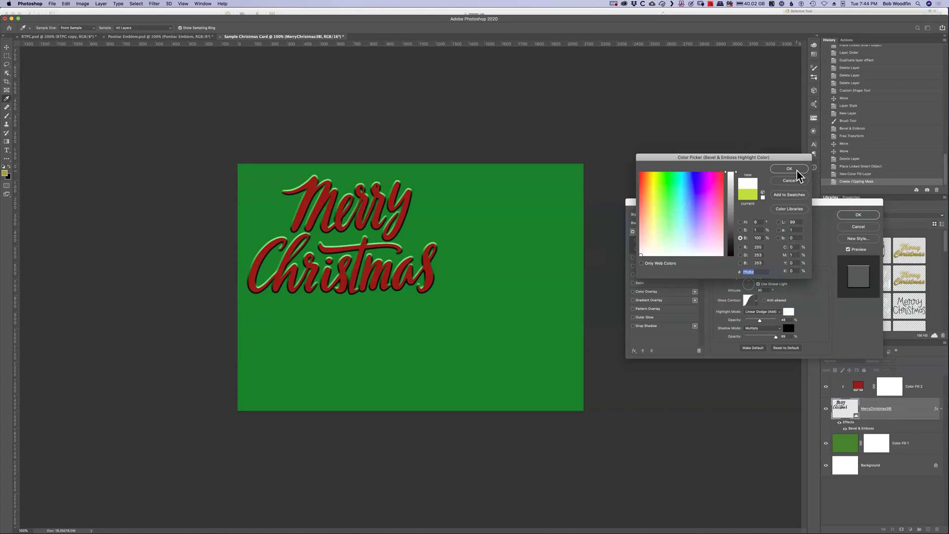
left_click(797, 171)
left_click(771, 315)
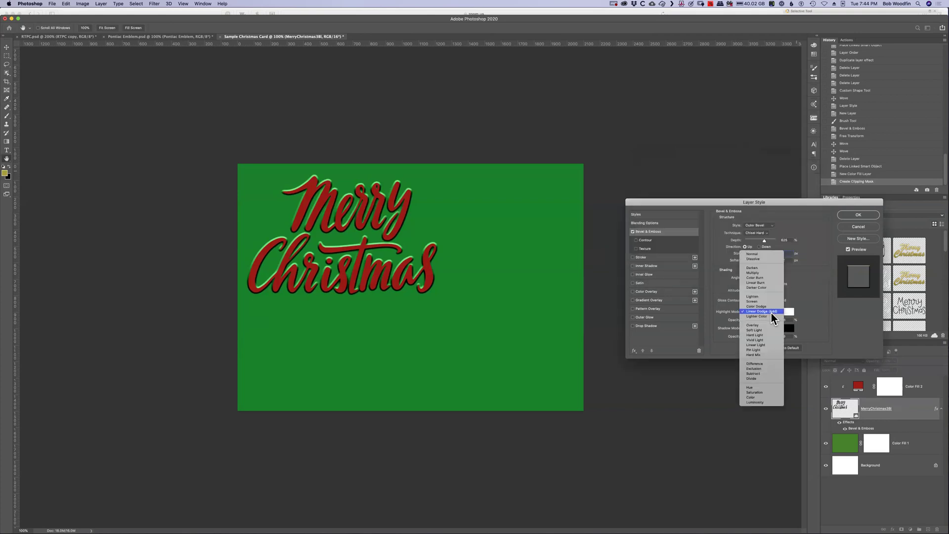
left_click(769, 301)
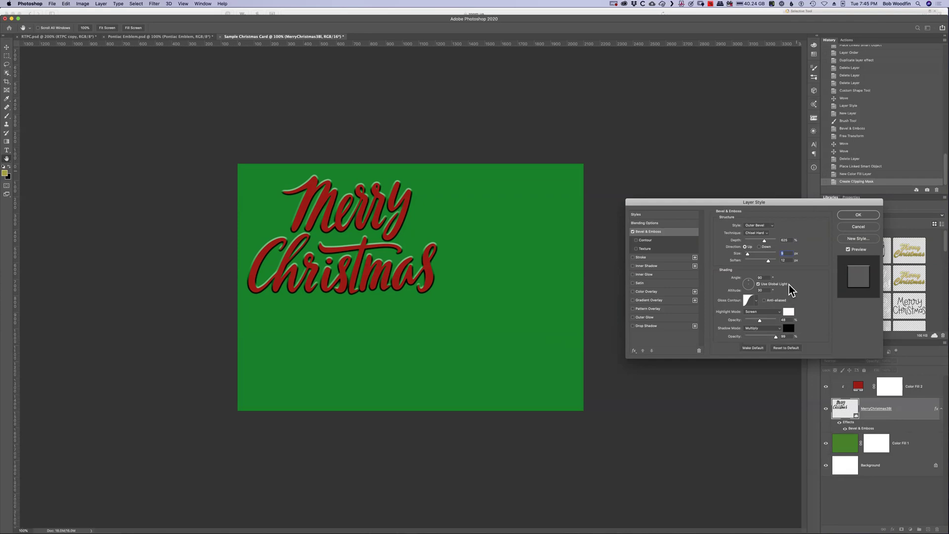
left_click(860, 215)
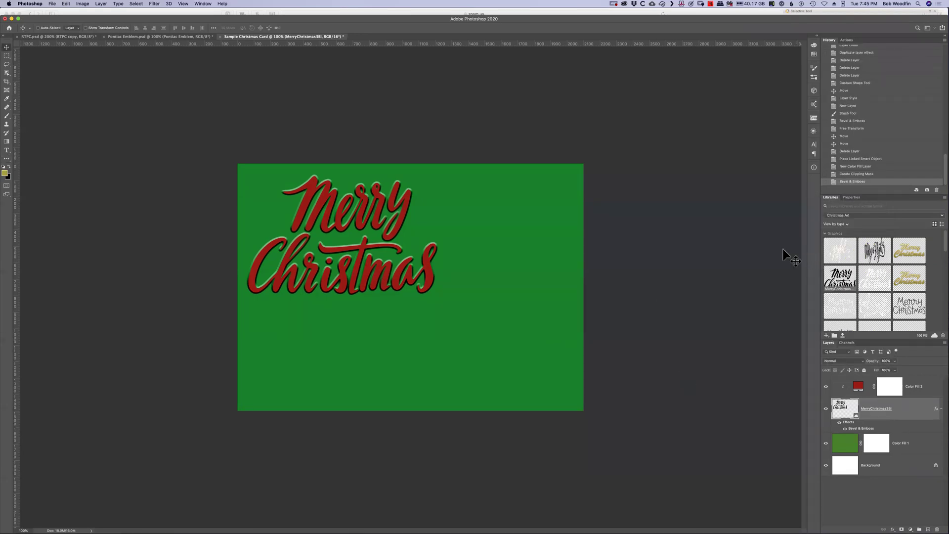
Step: Draw a round ornament custom shape from the christmasshapes group, about 433 by 634 px, in the card's upper-right area
left_click_drag(939, 242, 941, 285)
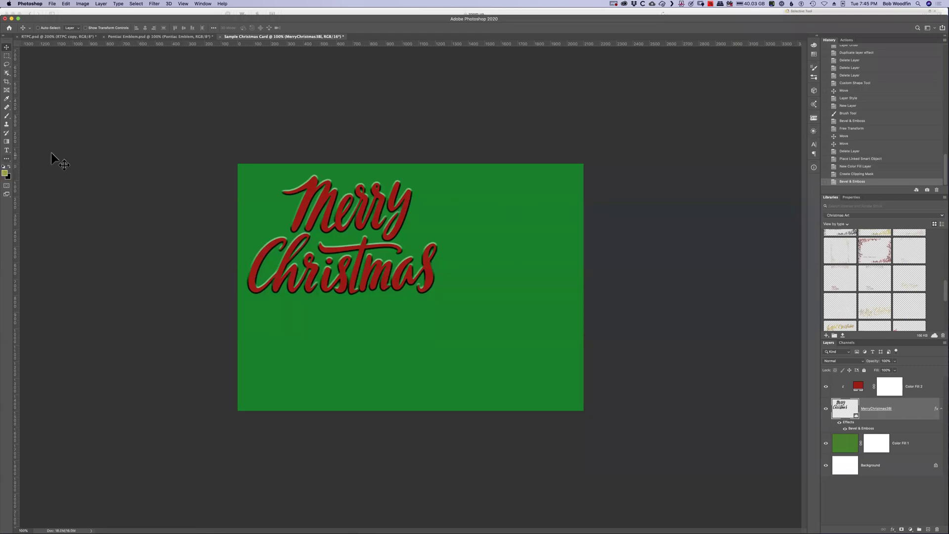
key("h")
left_click(7, 160)
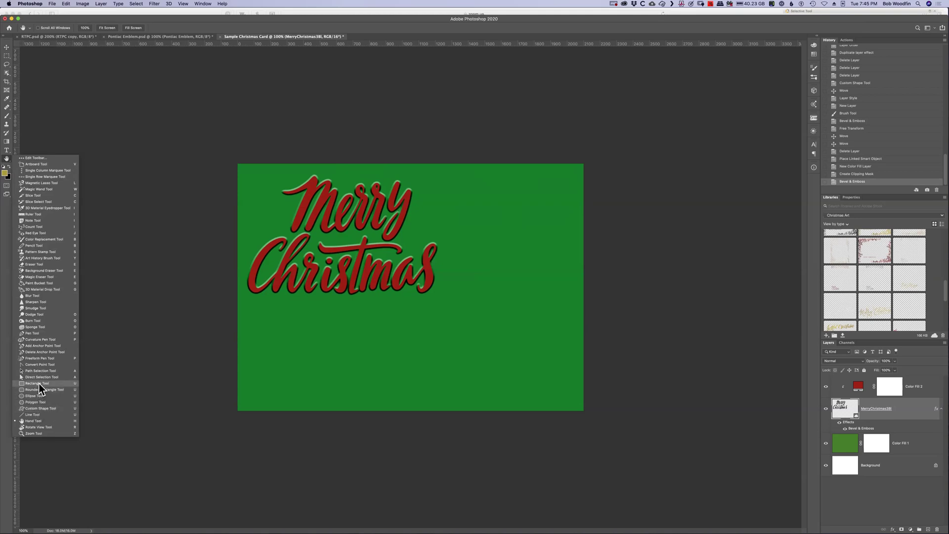
left_click(44, 408)
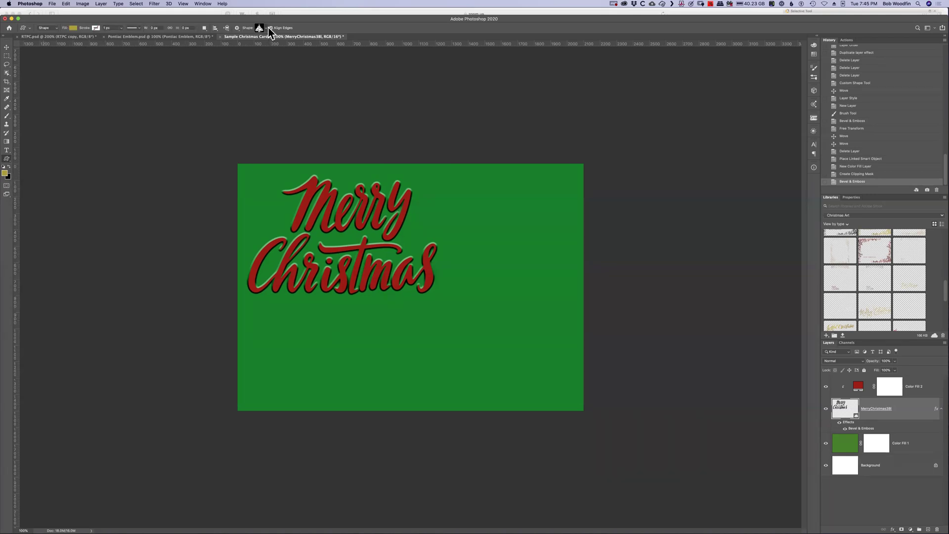
left_click(265, 29)
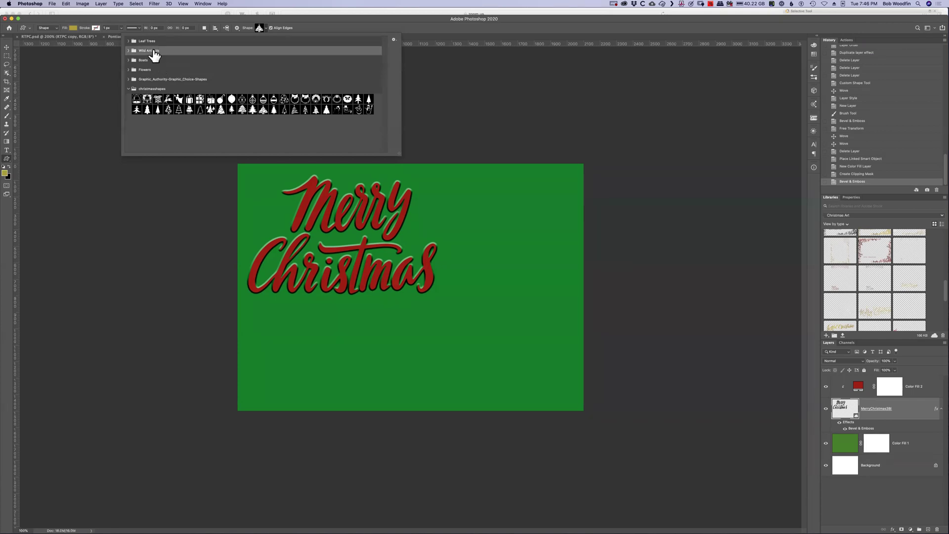
left_click(129, 51)
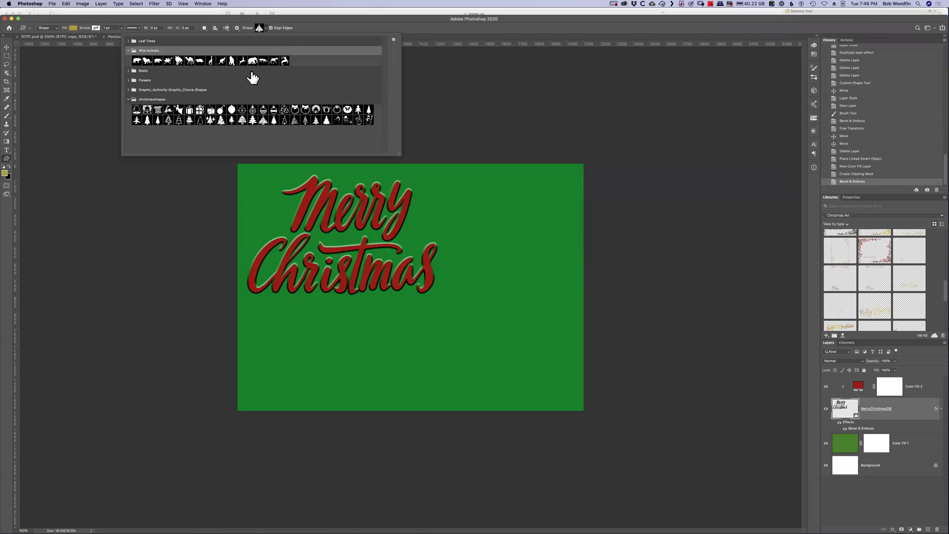
left_click(128, 50)
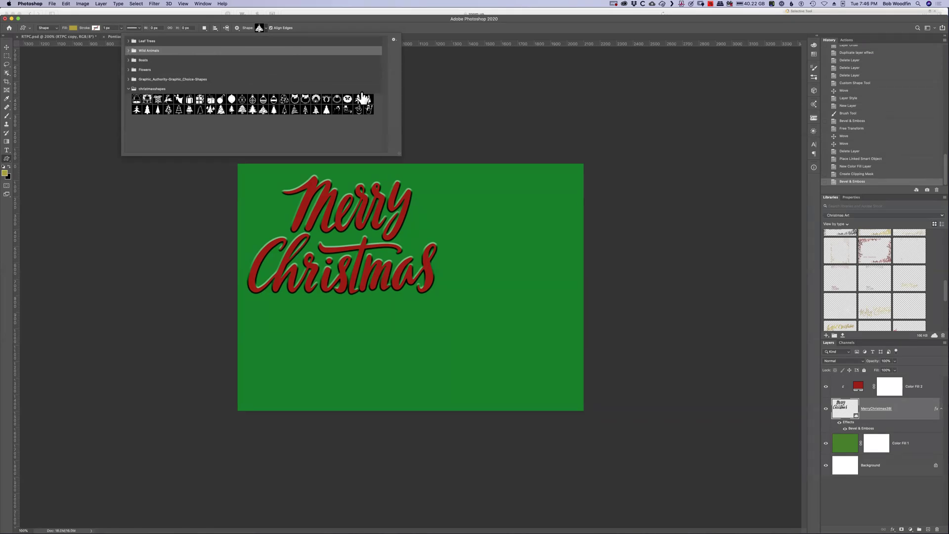
left_click(241, 101)
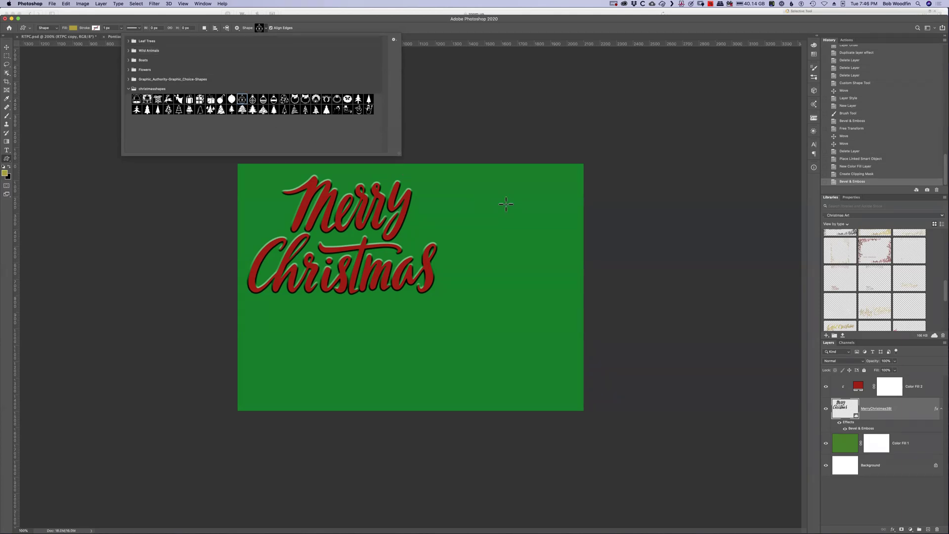
left_click(503, 226)
left_click_drag(516, 246, 551, 303)
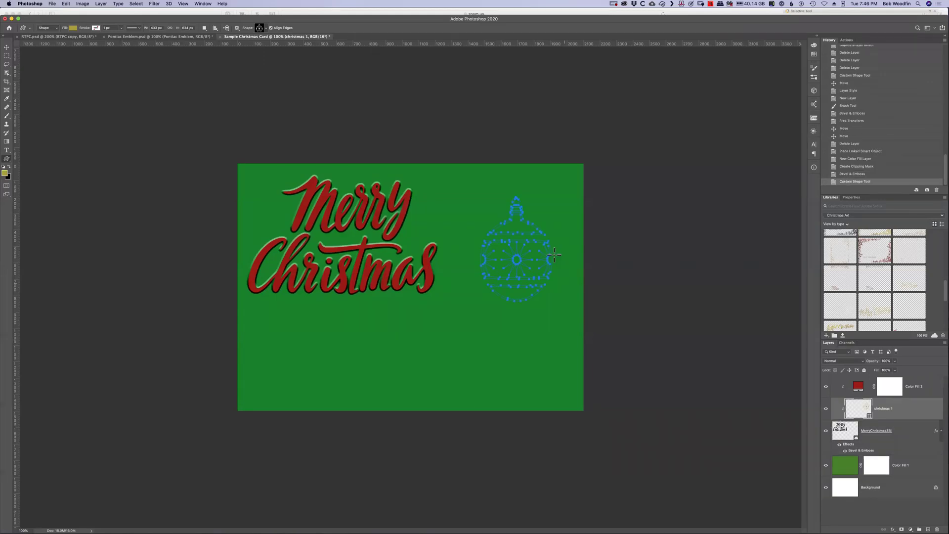
key("Return")
Step: Move the ornament layer above the red fill, and add a gold solid colour fill (RGB 175, 154, 63) clipped above it
left_click_drag(916, 412, 914, 381)
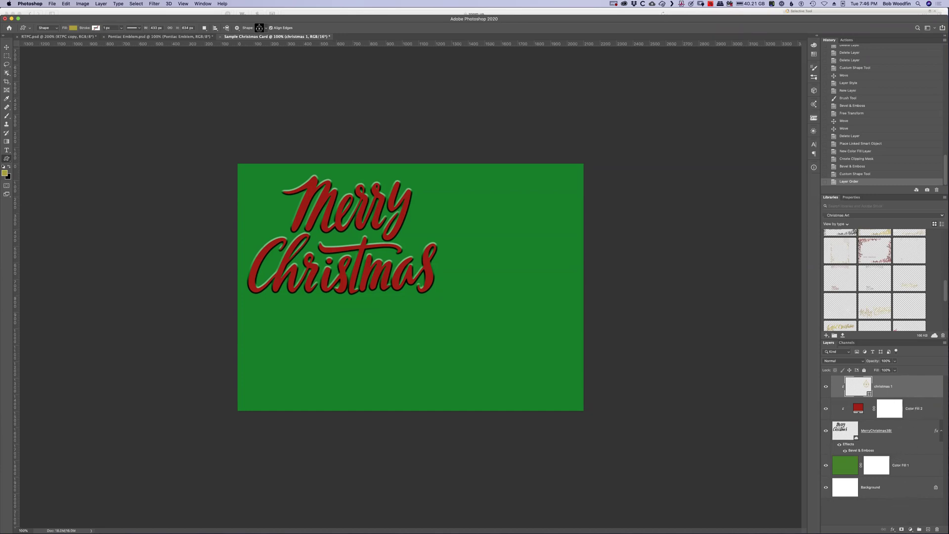
left_click(910, 529)
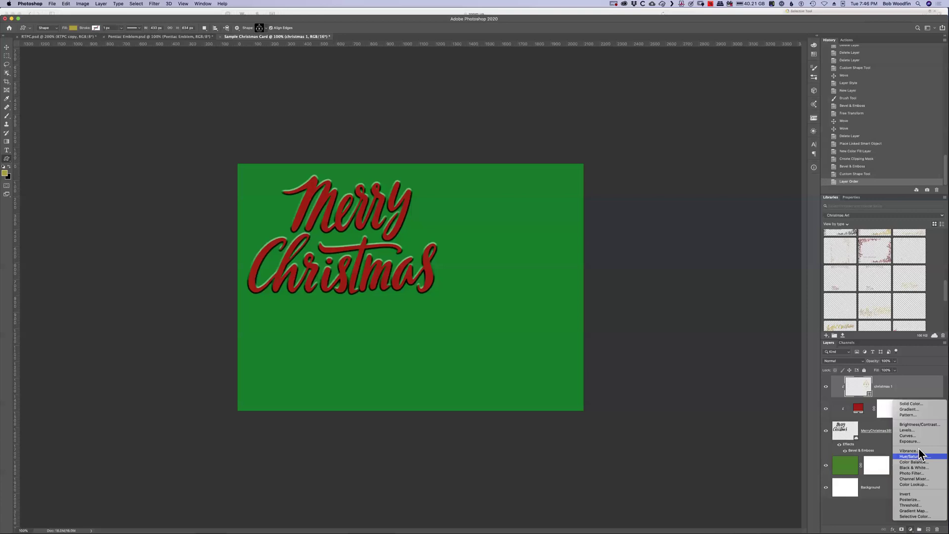
left_click(922, 404)
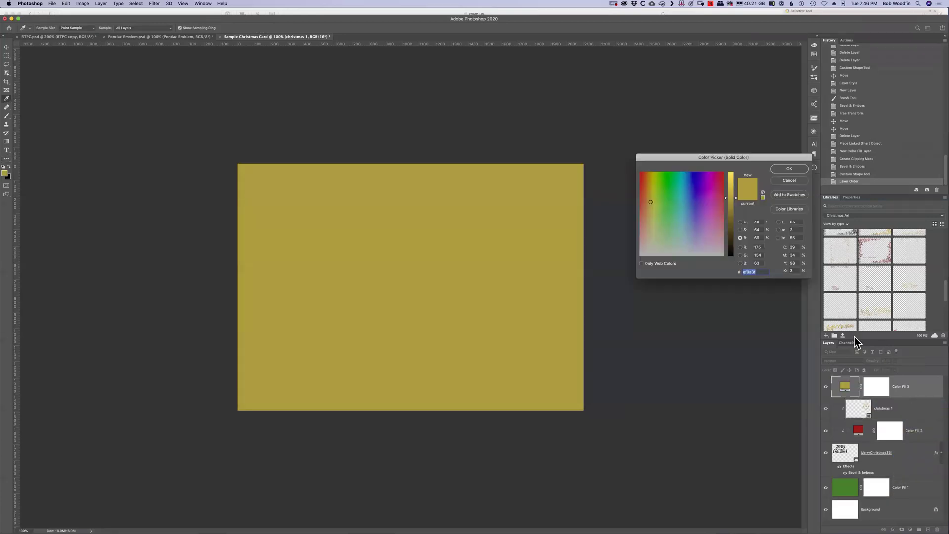
left_click(790, 170)
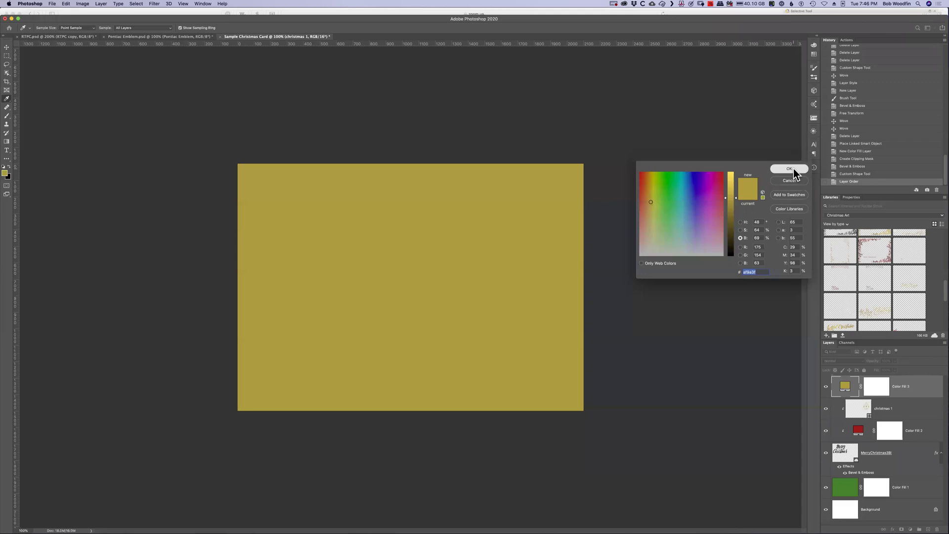
left_click_drag(924, 392, 923, 394)
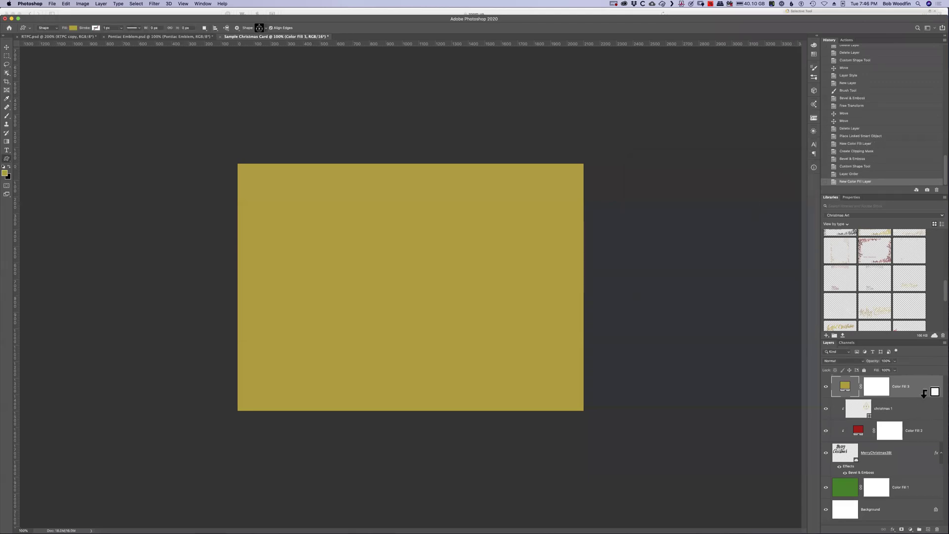
left_click(923, 395, "alt")
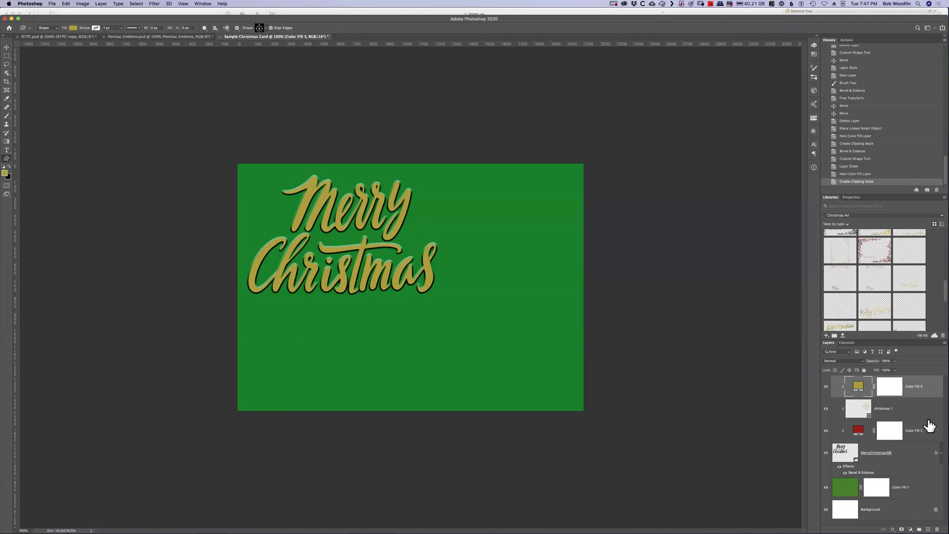
Step: Release the ornament layer from the clipping group, then hide and delete the gold colour fill layer above it
left_click(924, 404)
key("super+alt+g")
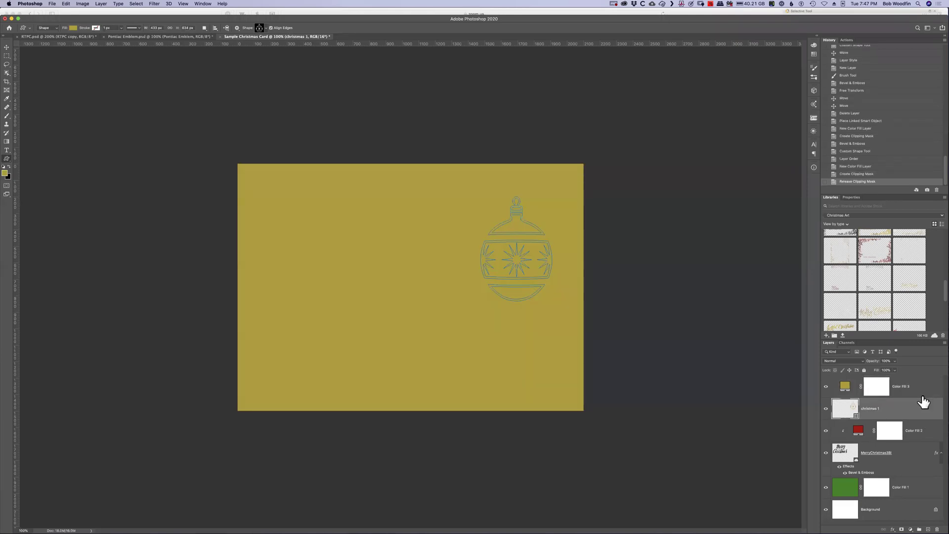
left_click(922, 396)
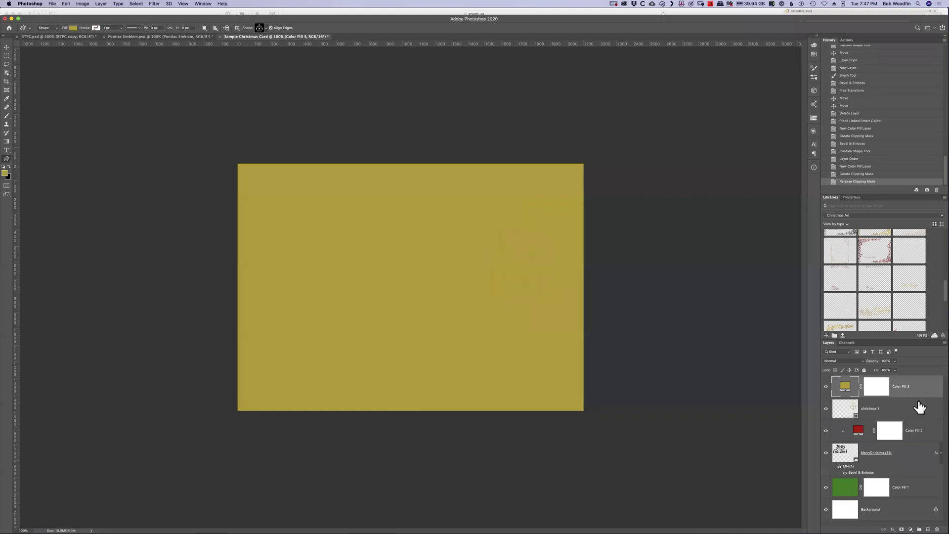
left_click(825, 386)
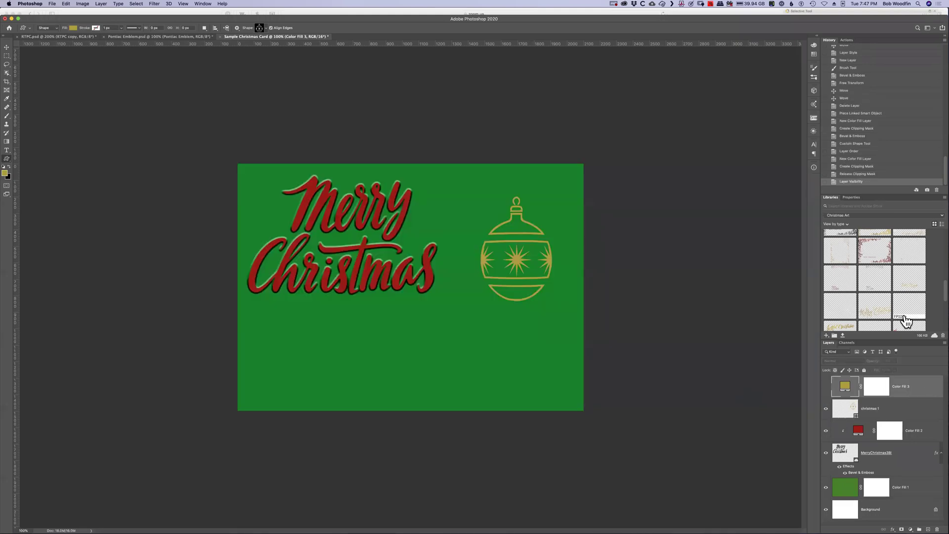
left_click_drag(917, 393, 937, 530)
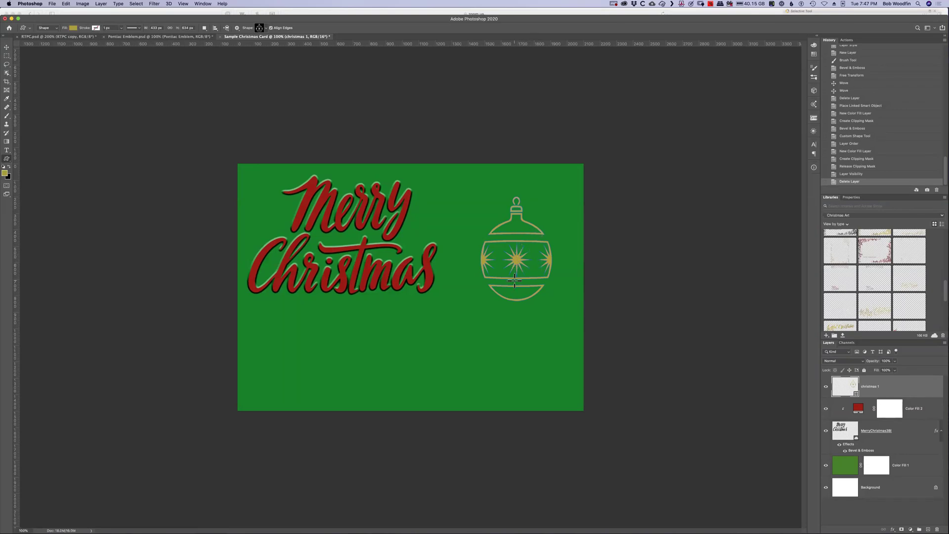
Step: Add a Chisel Hard outer Bevel & Emboss to the ornament layer and move the ornament slightly closer to the card's upper-right corner
double_click(911, 389)
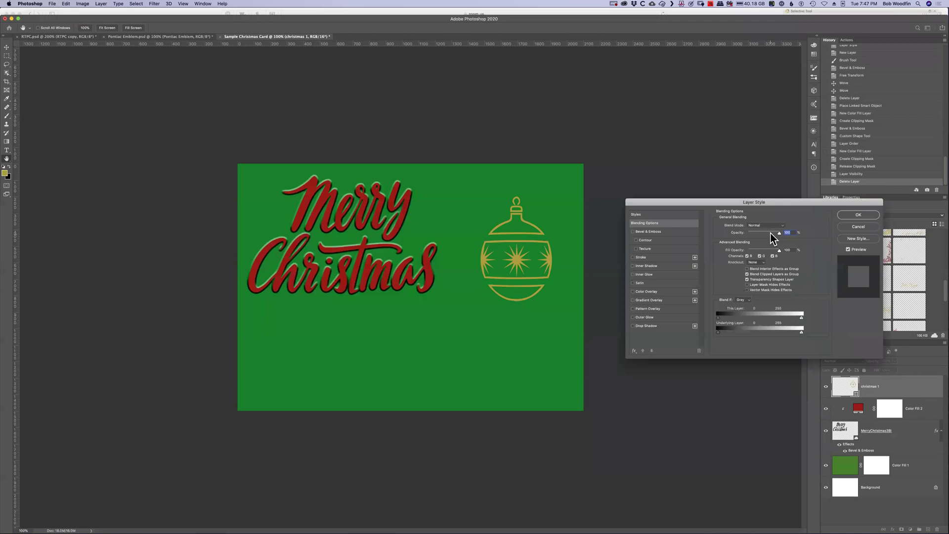
left_click(657, 232)
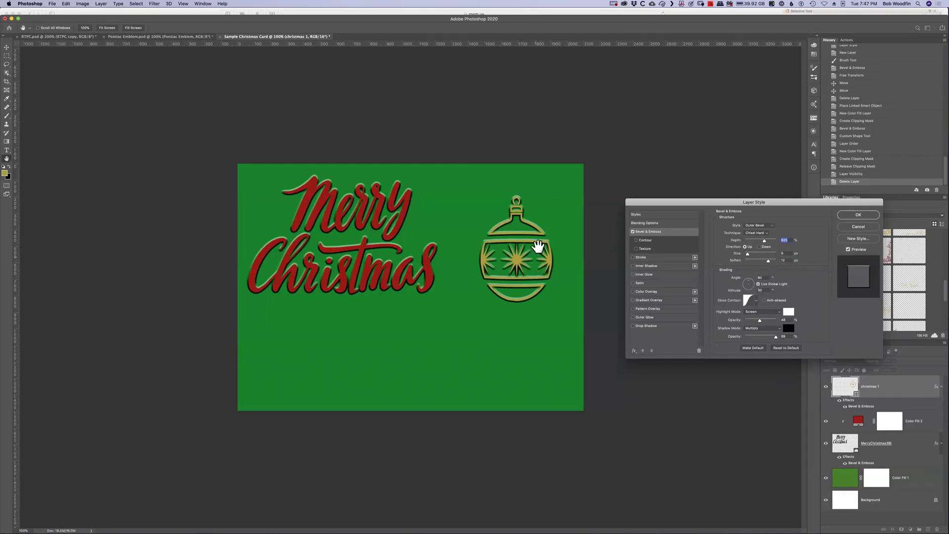
left_click(859, 215)
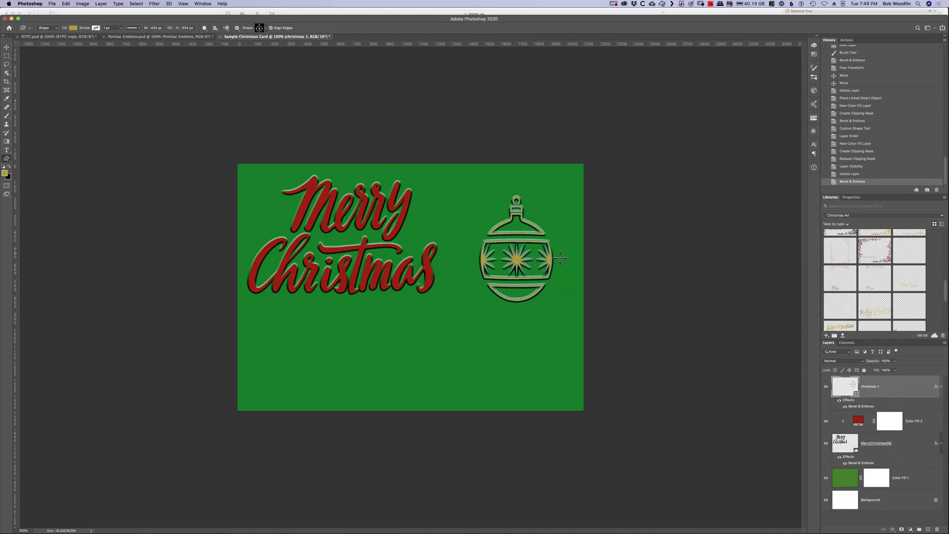
key("v")
left_click_drag(519, 280, 526, 266)
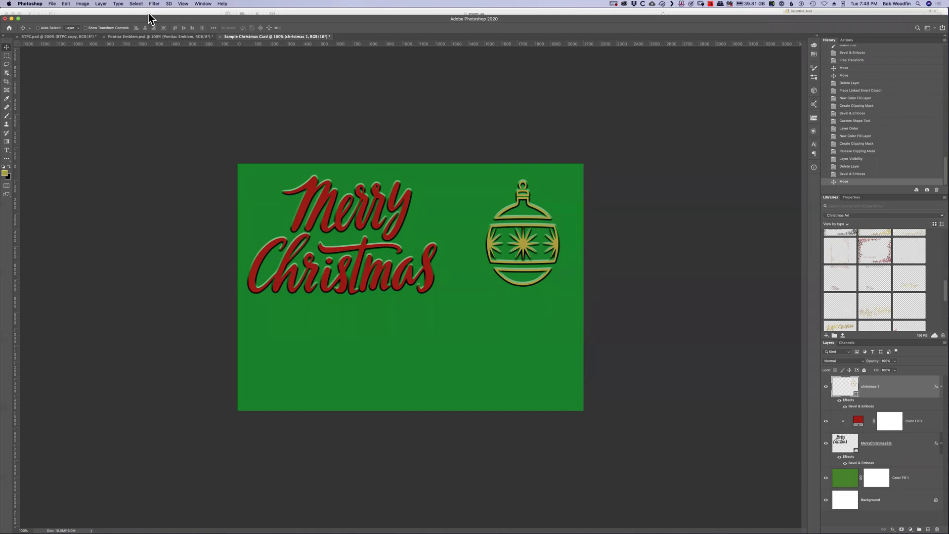
Step: Draw a decorated Christmas tree custom shape from the christmasshapes group, about 360 by 610 px, below the ornament
left_click(8, 160)
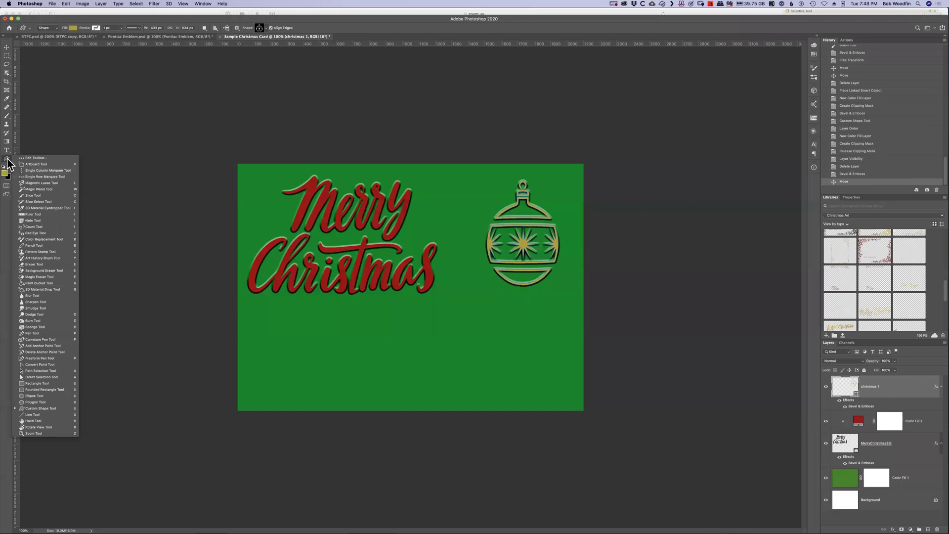
left_click(7, 163)
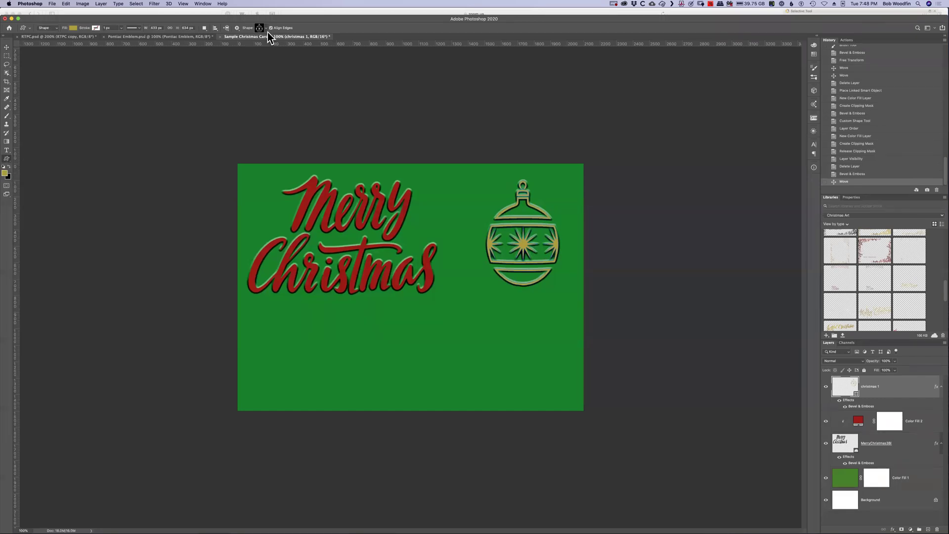
left_click(265, 29)
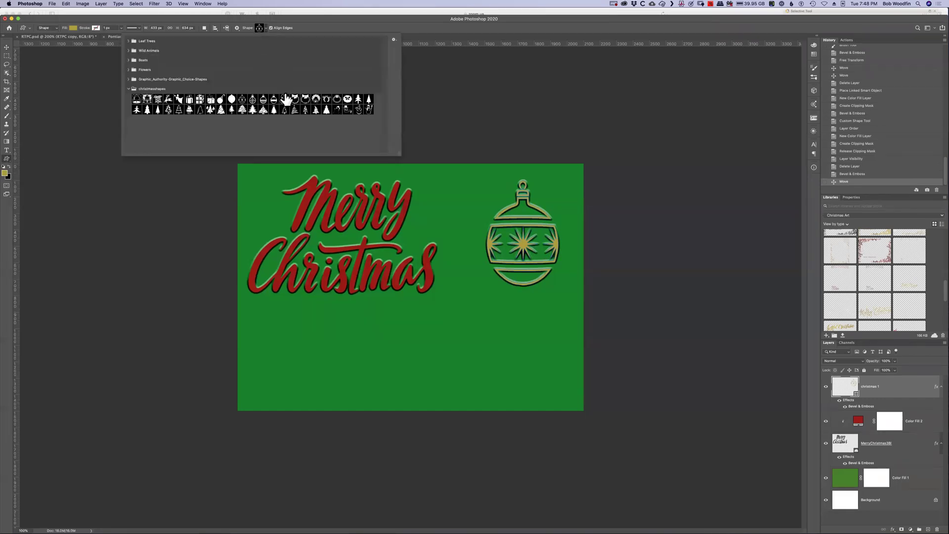
left_click(262, 115)
left_click_drag(502, 303, 560, 401)
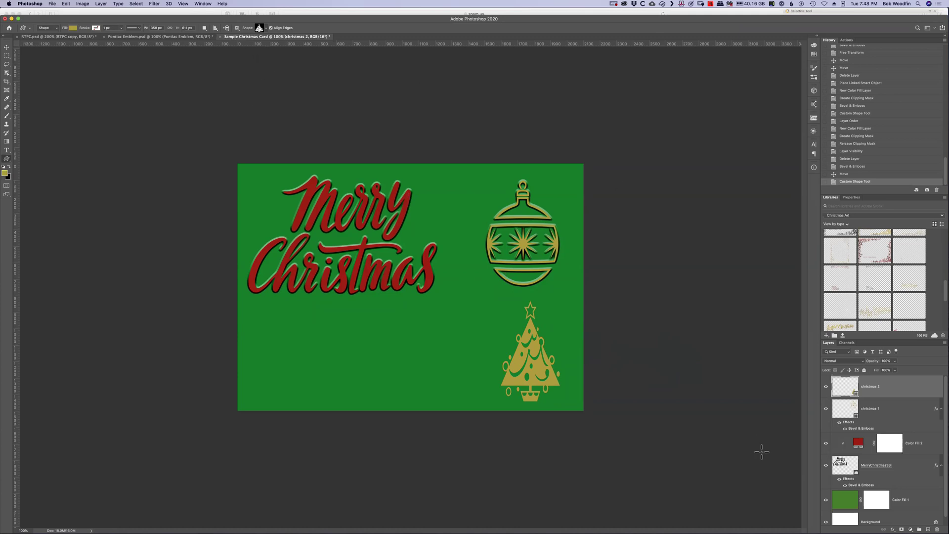
Step: Add a Chisel Hard outer Bevel & Emboss to the Christmas tree layer
double_click(914, 389)
left_click(654, 231)
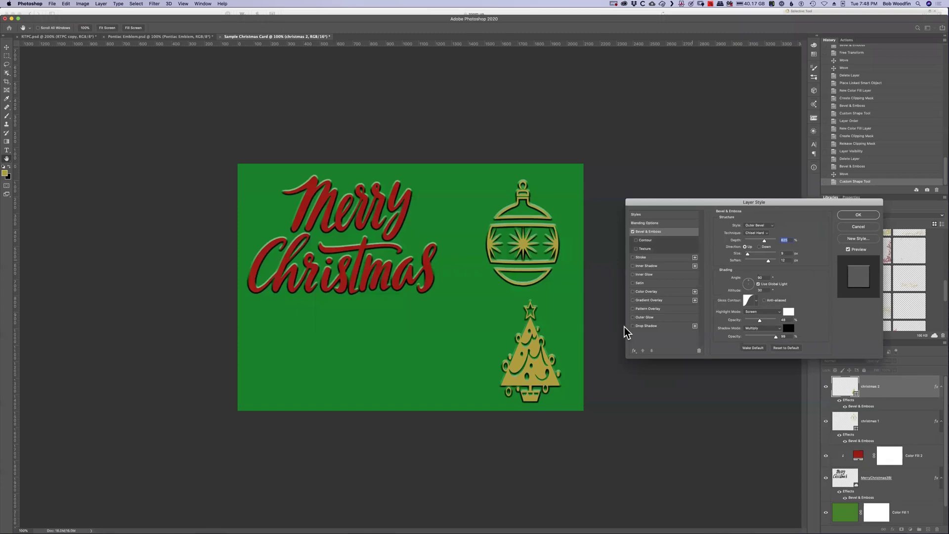
left_click(859, 215)
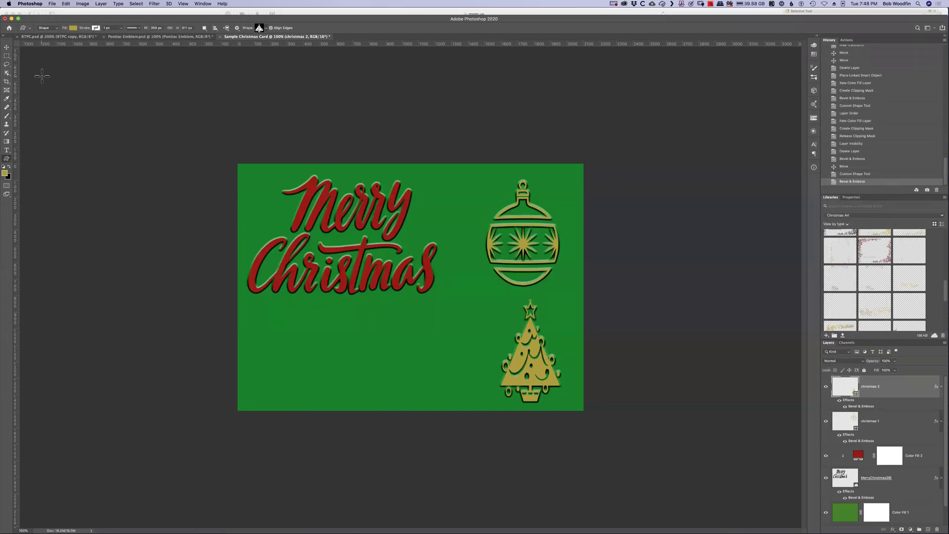
left_click(28, 28)
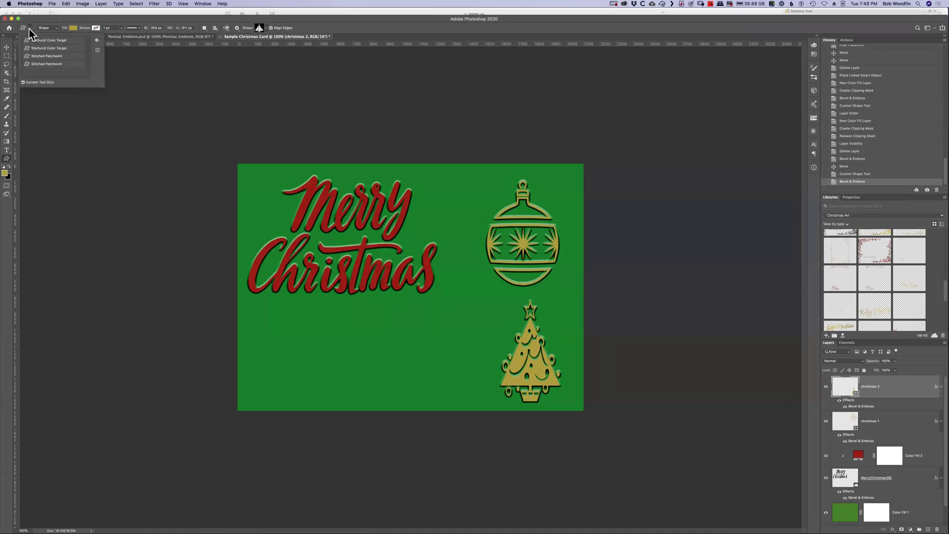
left_click(25, 144)
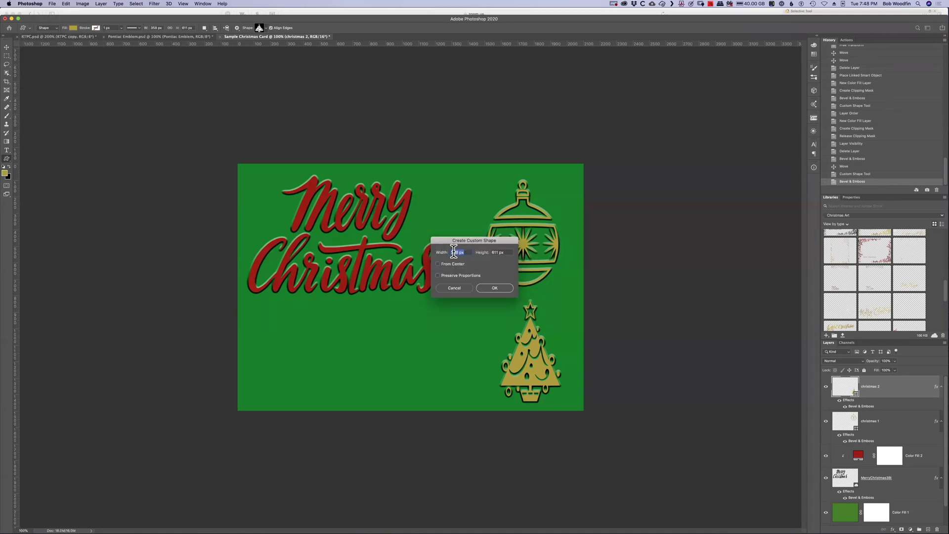
left_click(453, 289)
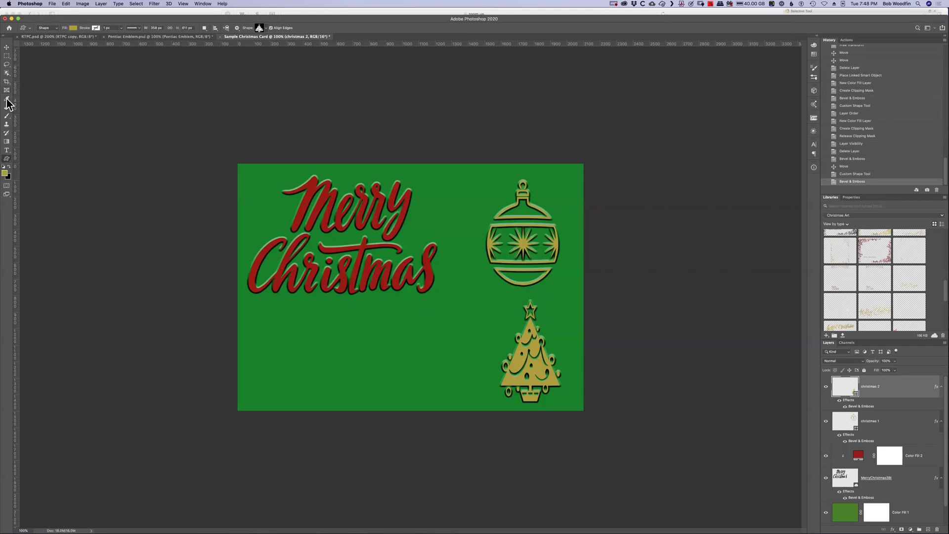
Step: Choose the Brush tool with a 2499 px tip from the christmas brush group
left_click(7, 116)
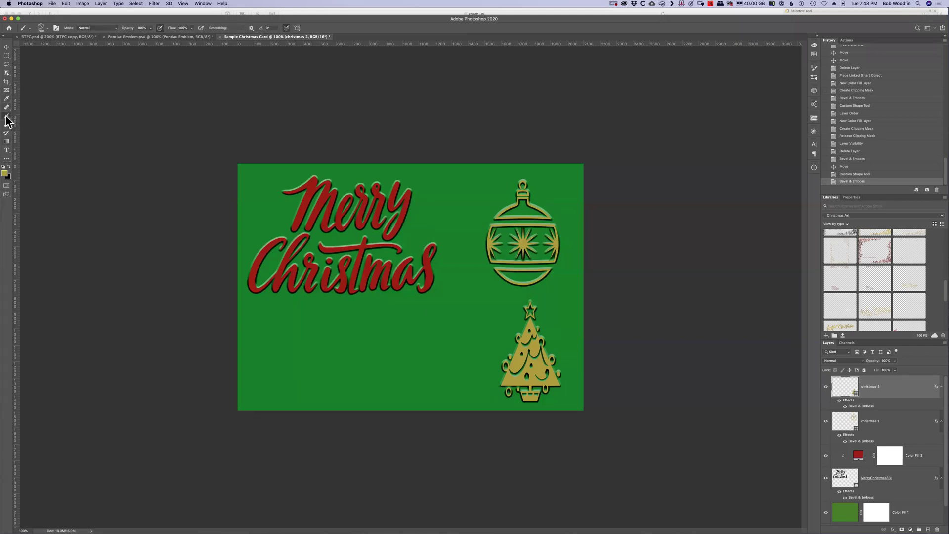
left_click(44, 29)
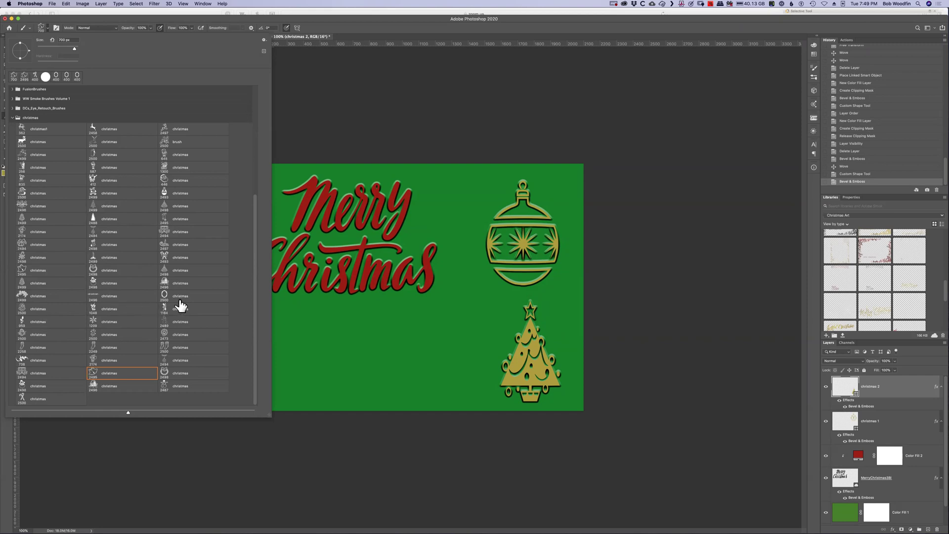
left_click(37, 299)
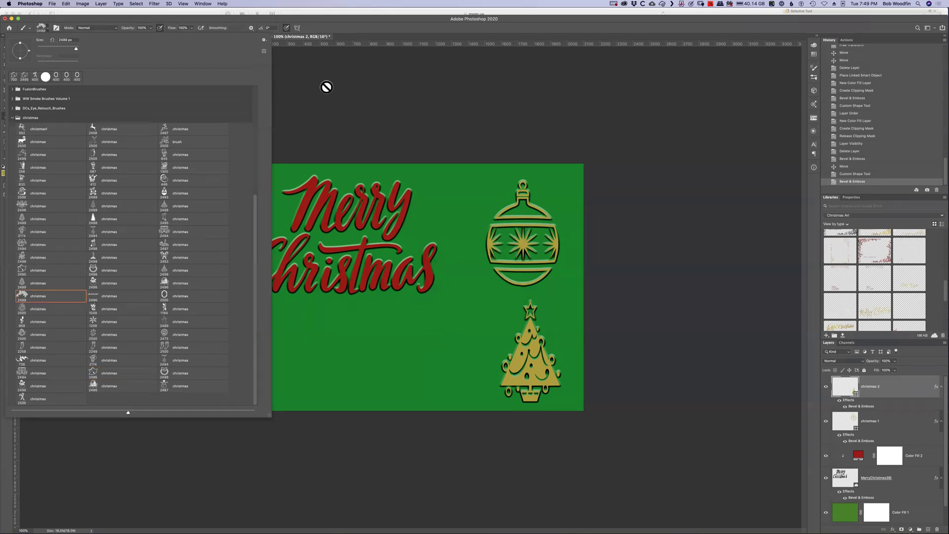
left_click(383, 36)
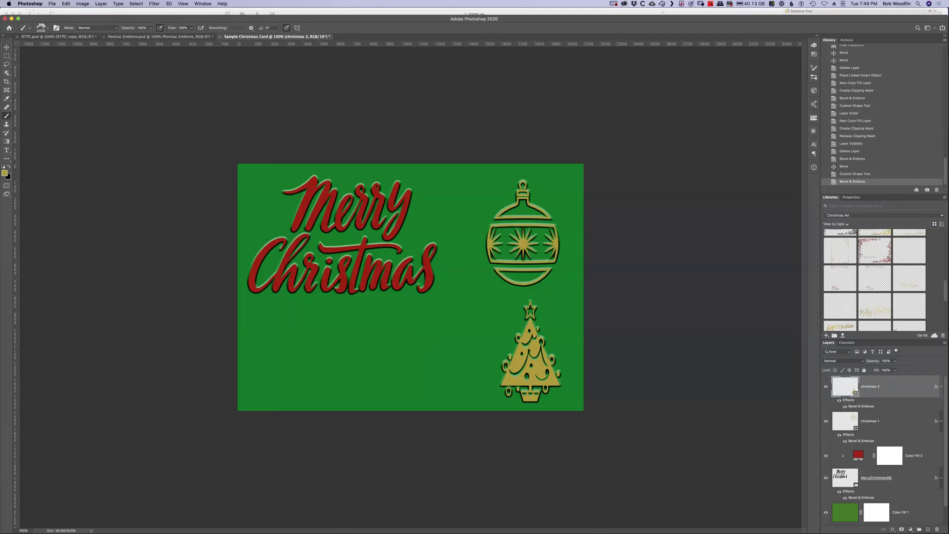
Step: Add a new layer above the Christmas tree for the brush artwork, and bring up the brush's Shape Dynamics settings
key("super+shift+alt+n")
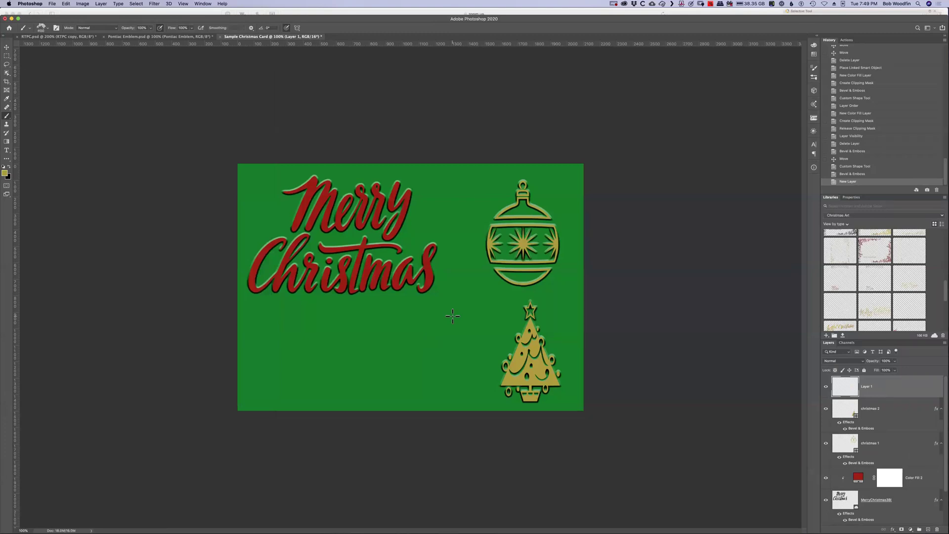
key("bracketright")
key("bracketright")
key("F5")
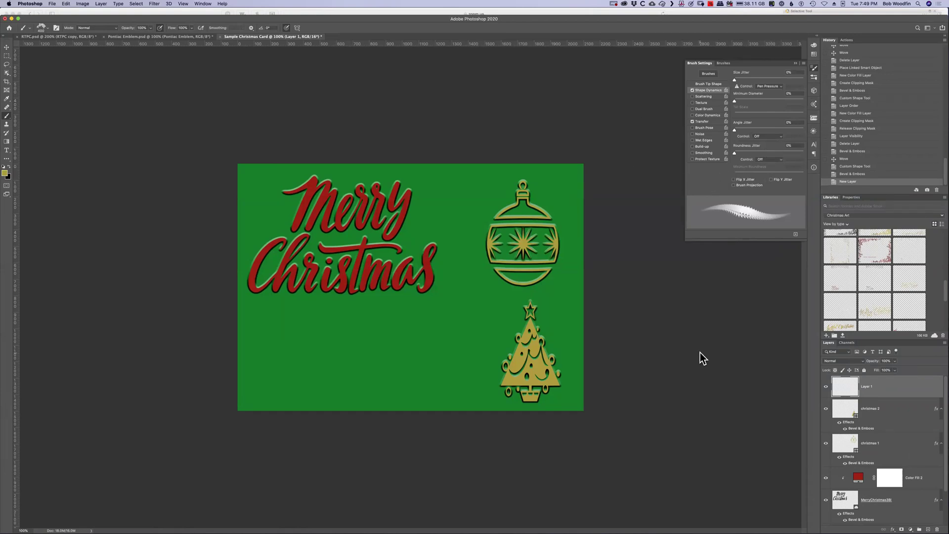
Step: Set the holly brush tip's angle to 177° and widen its spacing to about 168%
left_click(795, 63)
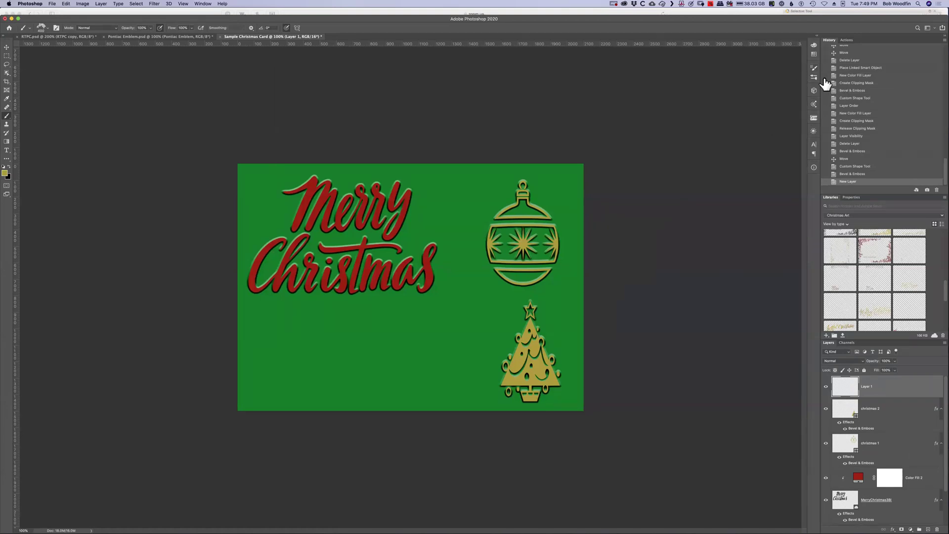
left_click(814, 77)
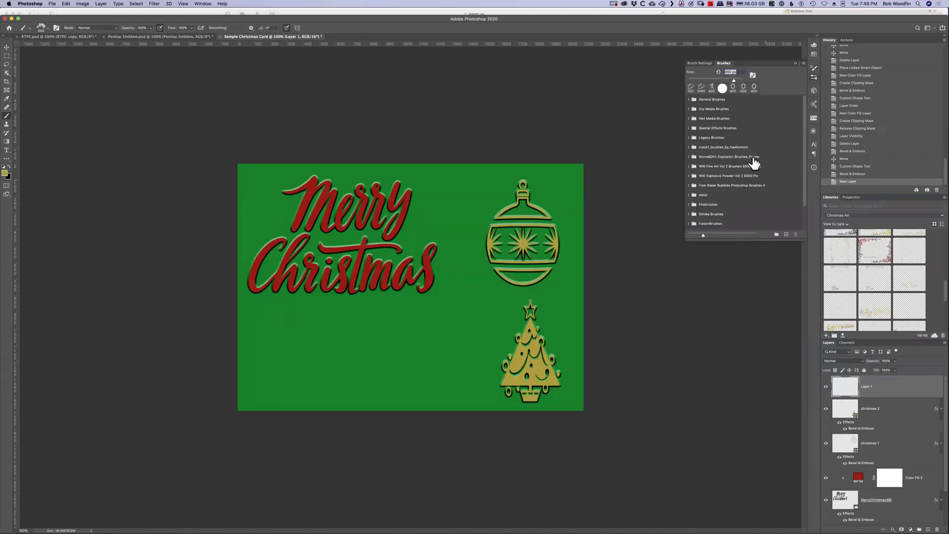
left_click(813, 67)
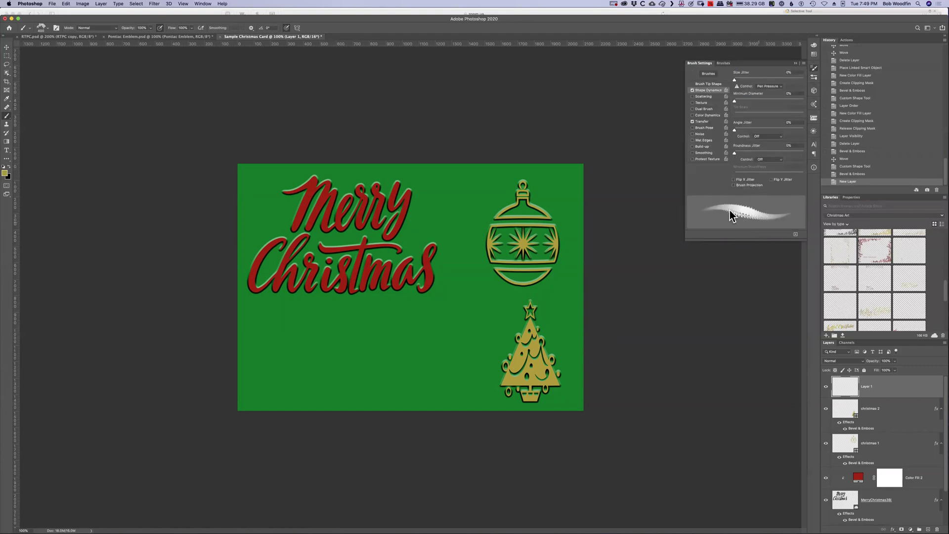
left_click(702, 84)
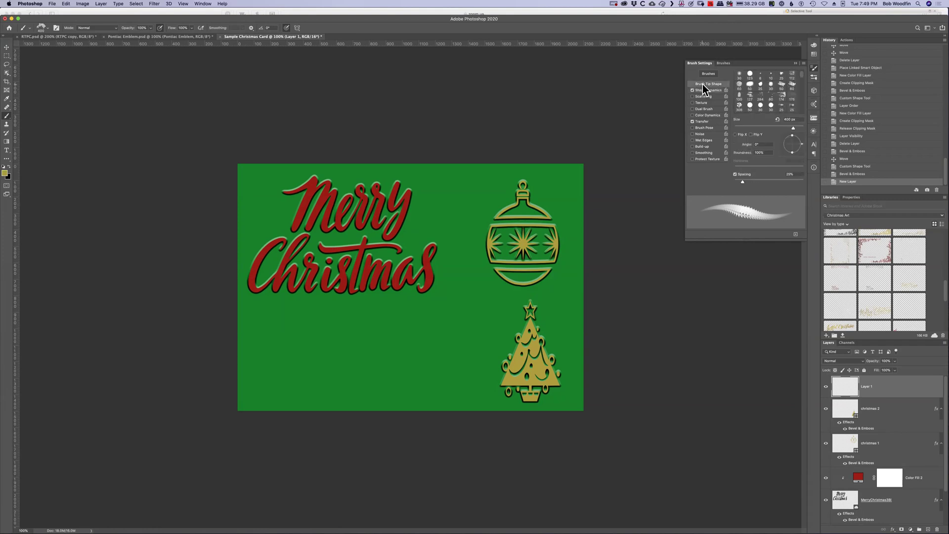
mouse_move(803, 150)
left_mouse_down()
mouse_move(797, 141)
mouse_move(786, 149)
left_mouse_up()
left_click_drag(742, 183, 784, 186)
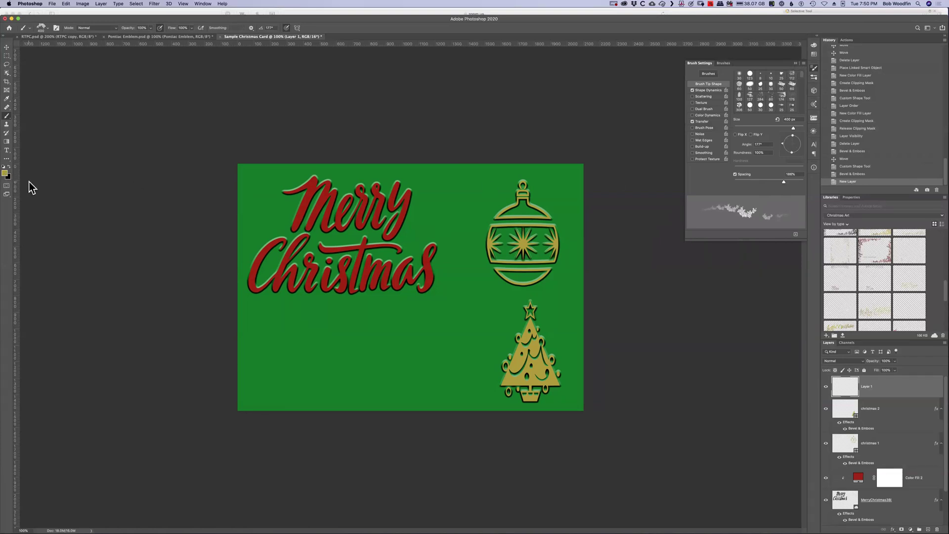
Step: Set the foreground colour to the red sampled from the Merry Christmas lettering and return to the Brush tool
left_click(5, 175)
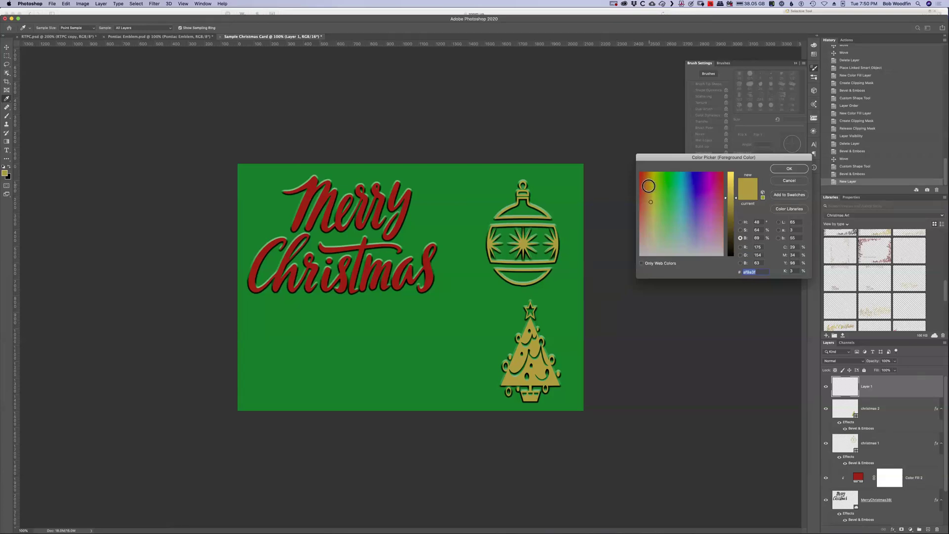
left_click_drag(648, 184, 644, 181)
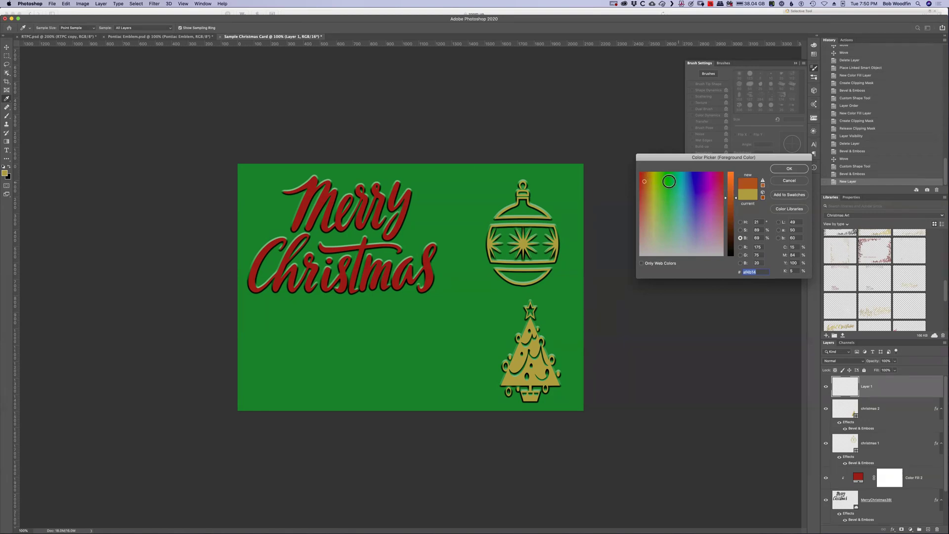
left_click(642, 176)
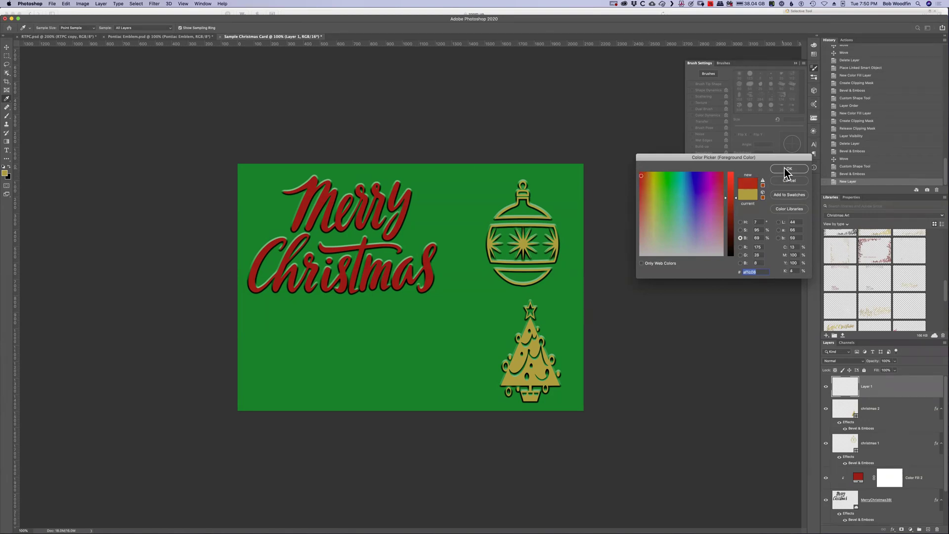
left_click(305, 203)
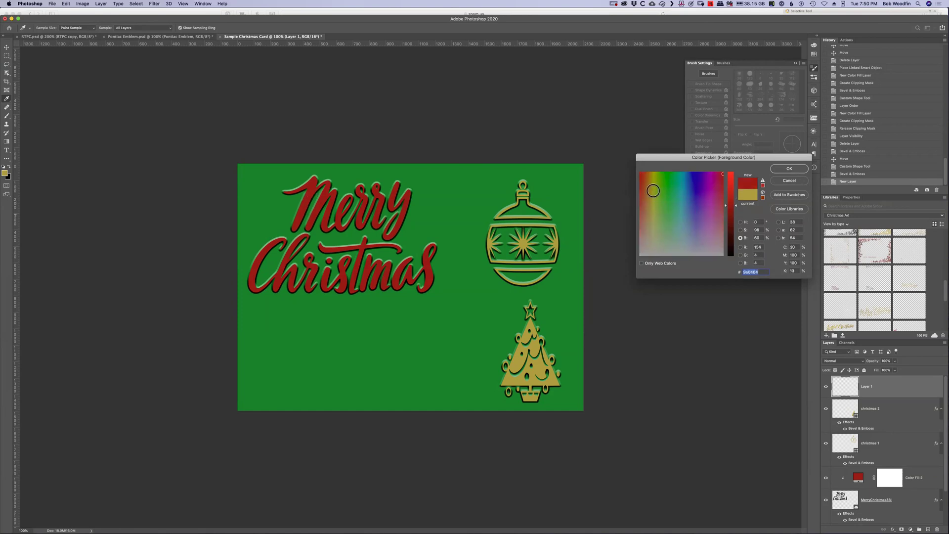
left_click(796, 171)
key("b")
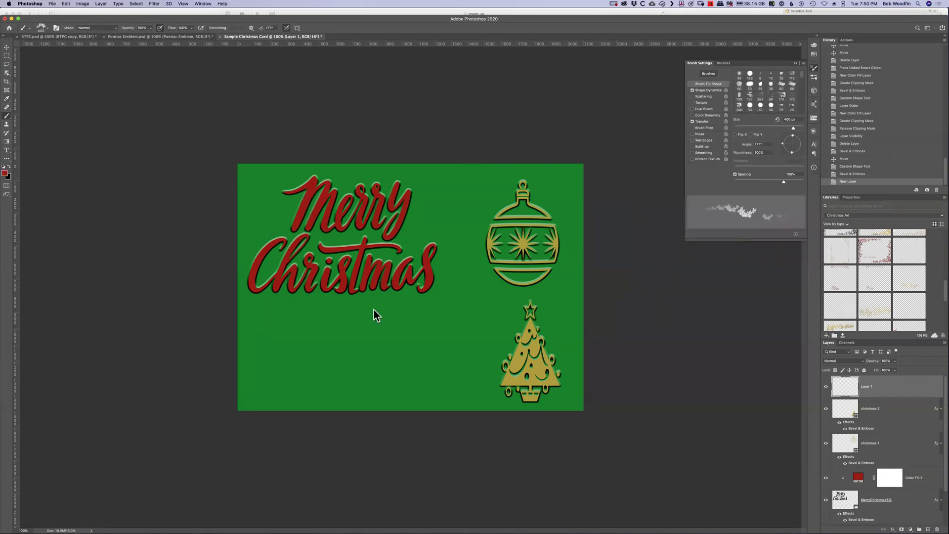
left_click(312, 335)
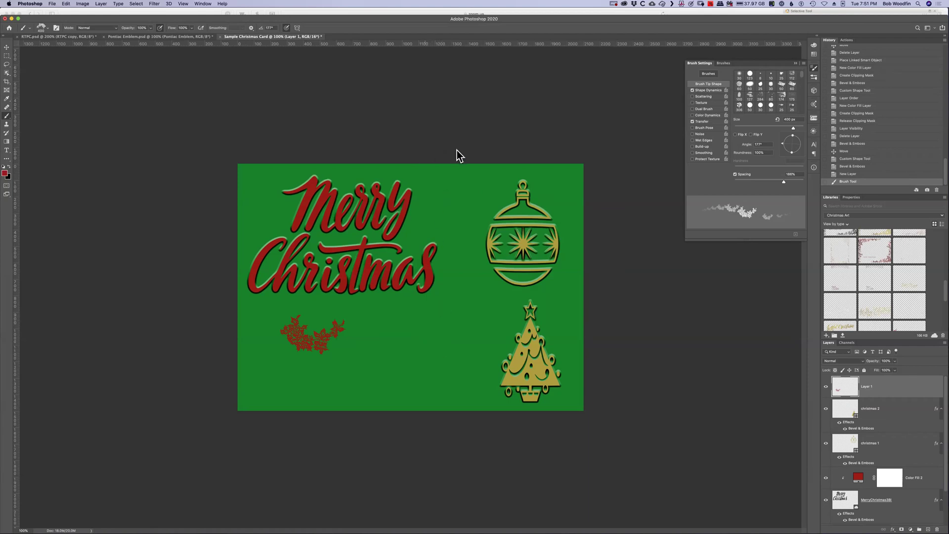
left_click(432, 345)
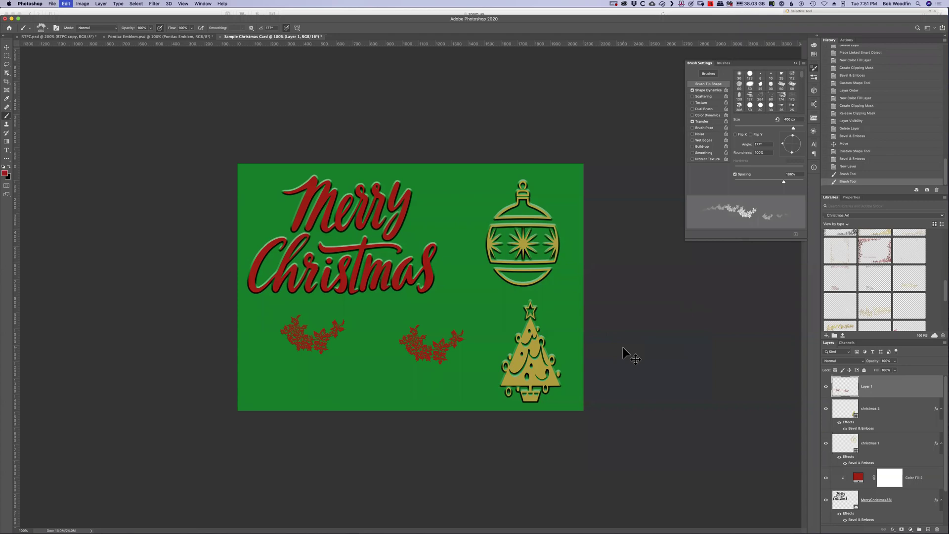
key("super+z")
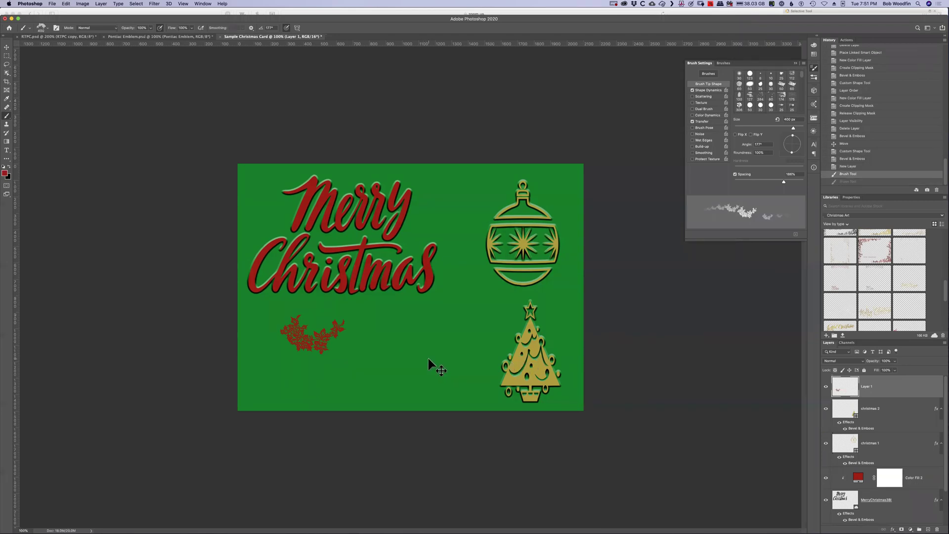
key("super+z")
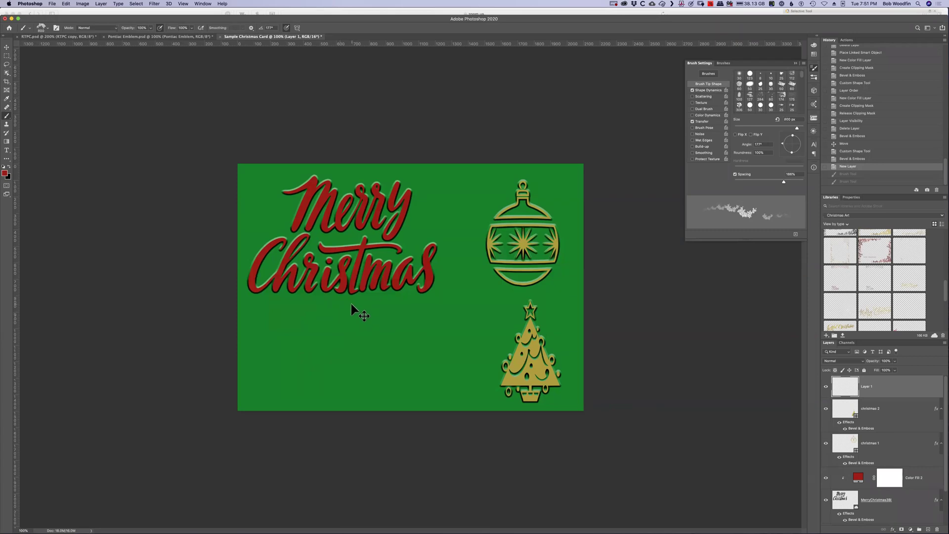
Step: Stamp one red holly garland at 800 px in the empty area below the word Christmas
left_click(351, 304)
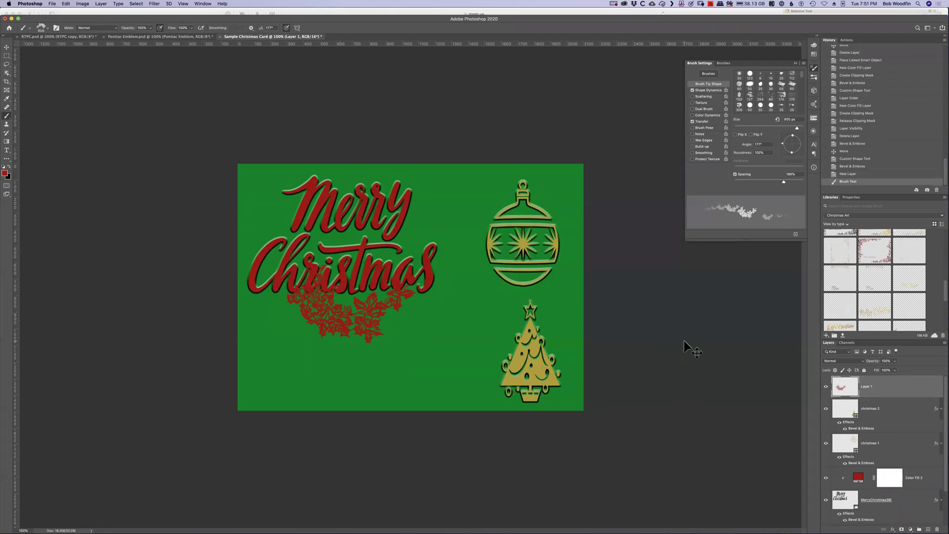
key("super+z")
left_click(350, 355)
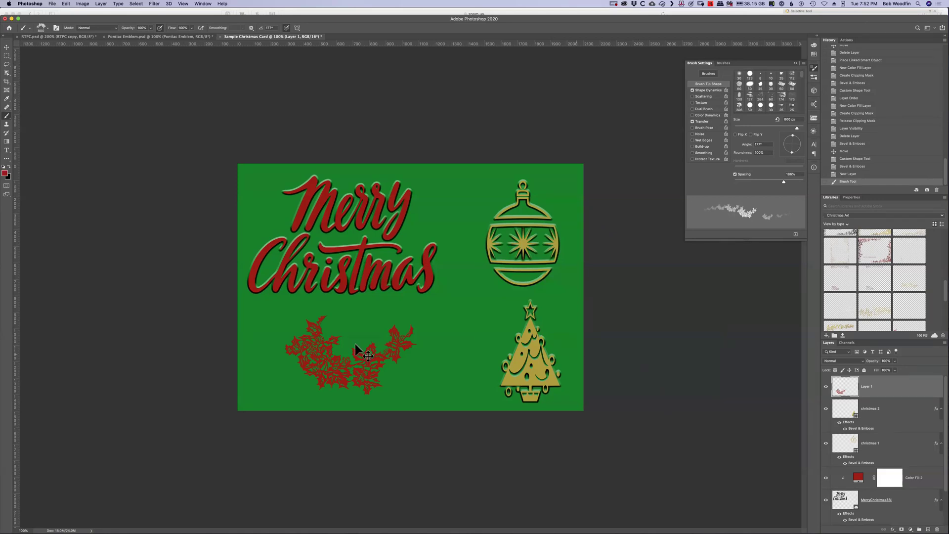
Step: Give the holly layer an Outer Bevel with size 4 px and depth about 169%, and move it up beneath the lettering
double_click(907, 388)
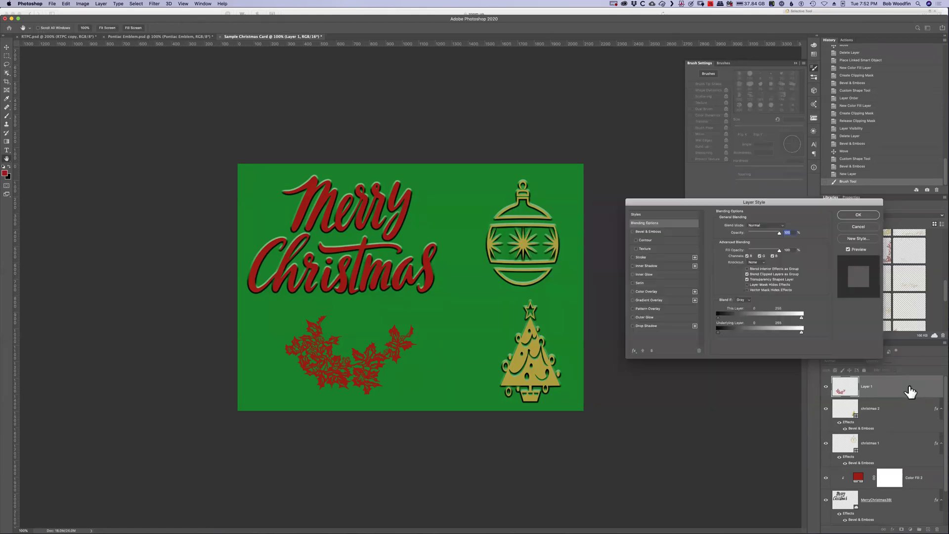
left_click(649, 231)
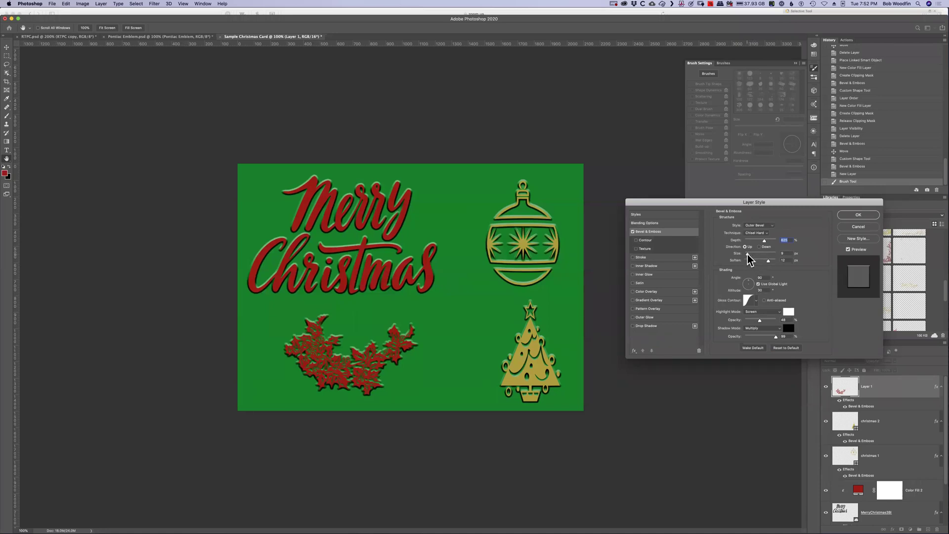
left_click_drag(748, 254, 747, 254)
key("Tab")
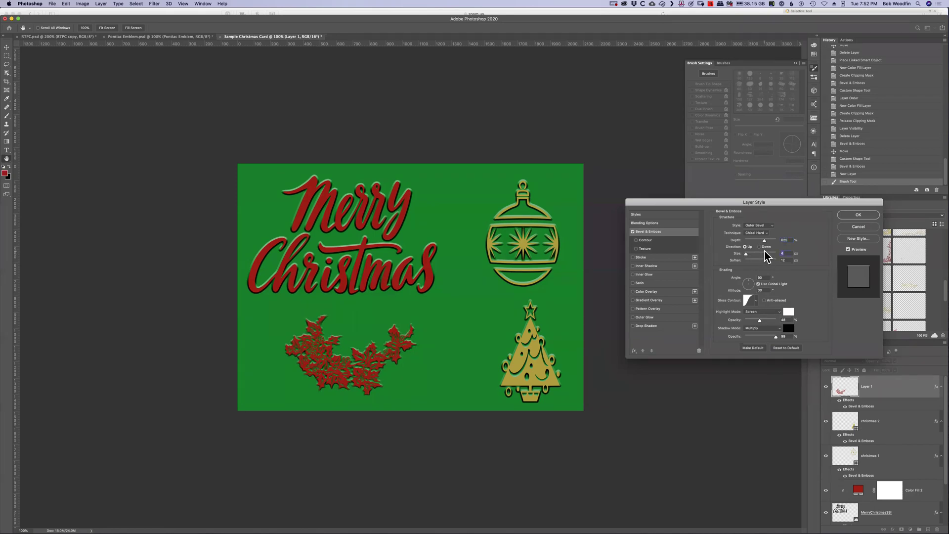
left_click_drag(764, 240, 751, 241)
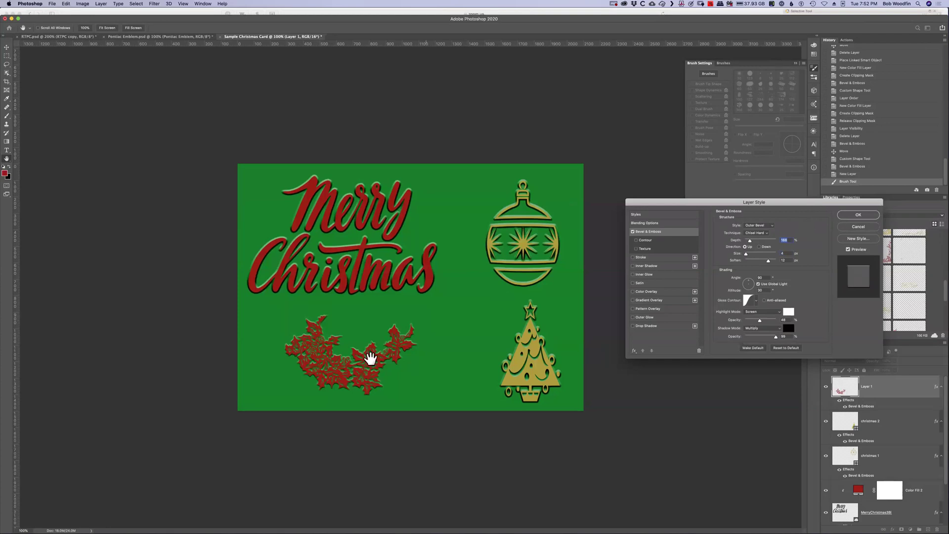
left_click(861, 215)
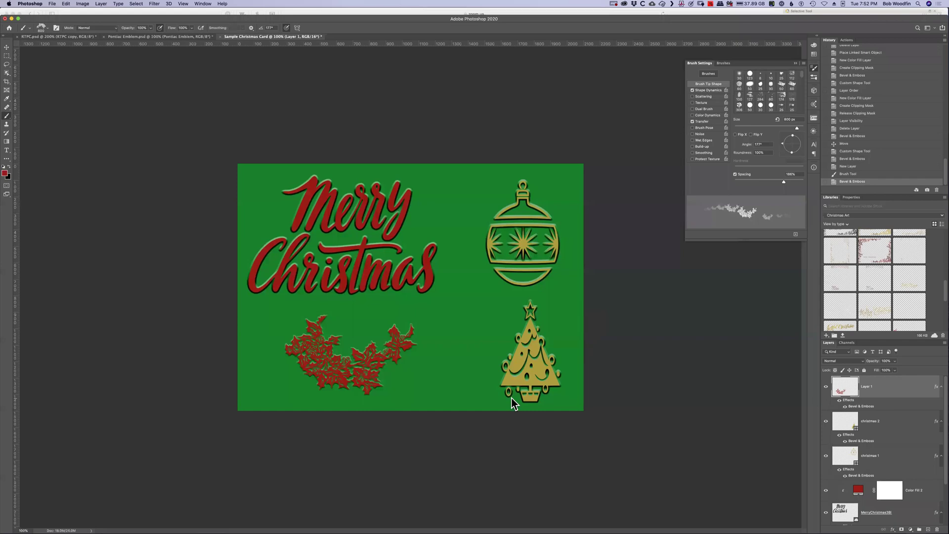
key("v")
left_click_drag(351, 369, 337, 349)
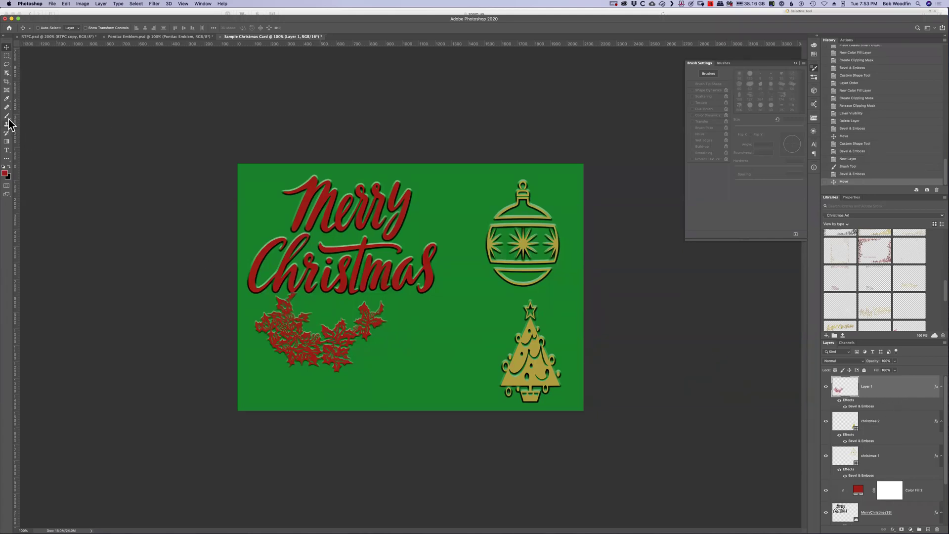
Step: Draw a text box between the holly and the tree, using the English font at 14 pt
left_click(6, 150)
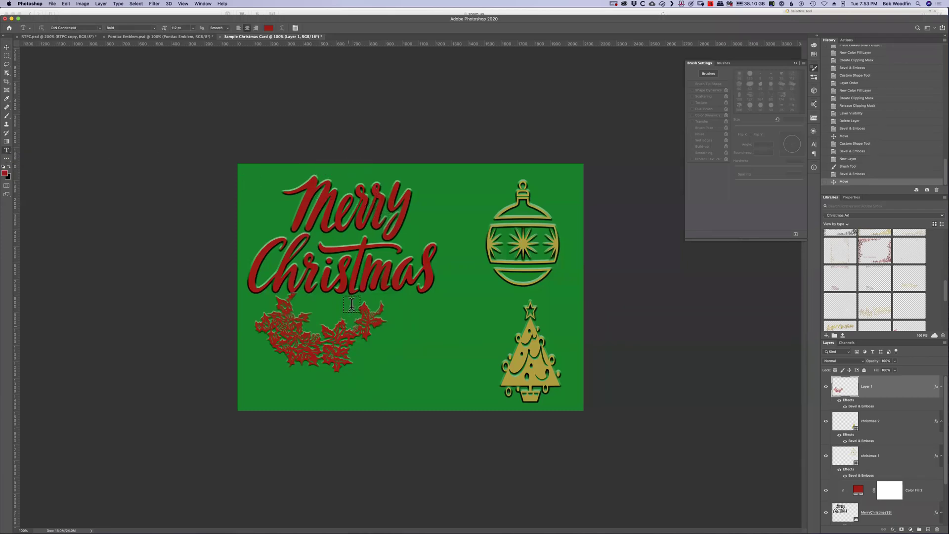
left_click(101, 29)
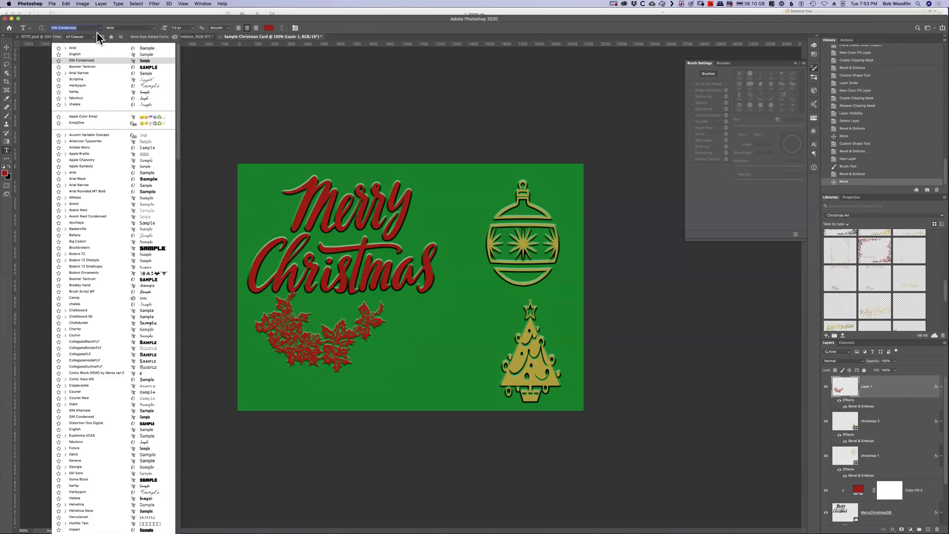
left_click(84, 52)
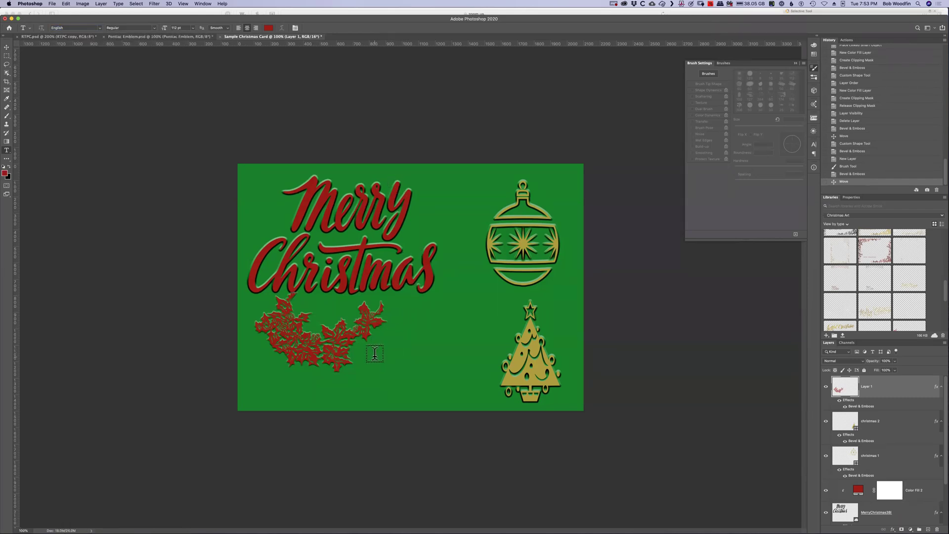
left_click_drag(378, 342, 493, 380)
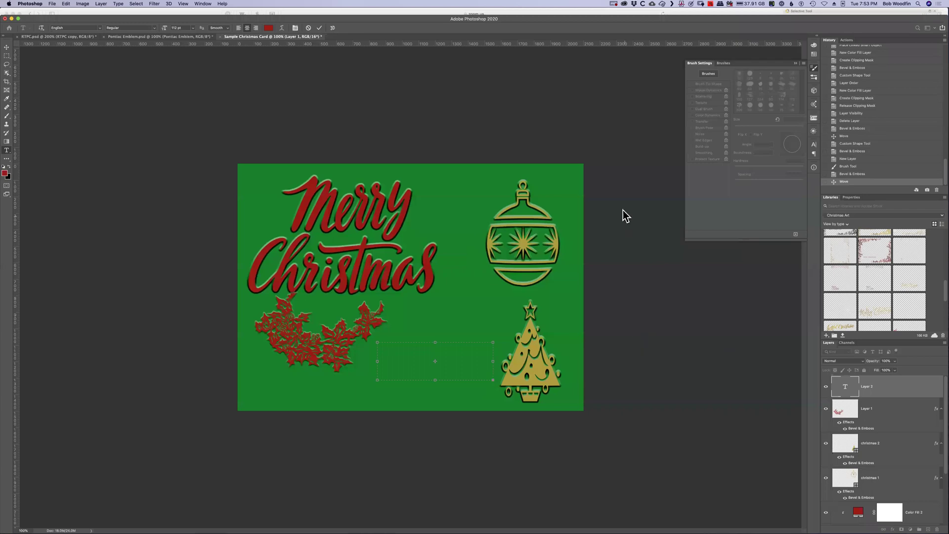
left_click_drag(165, 30, 142, 30)
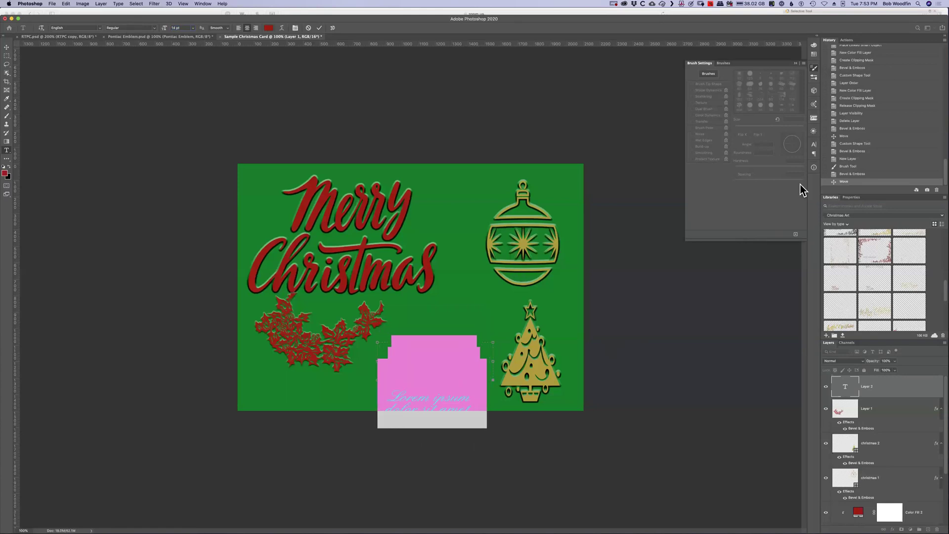
Step: Set the text's baseline shift to -10 pt and enter "Best wishes for the holidays" in the text box
left_click(814, 145)
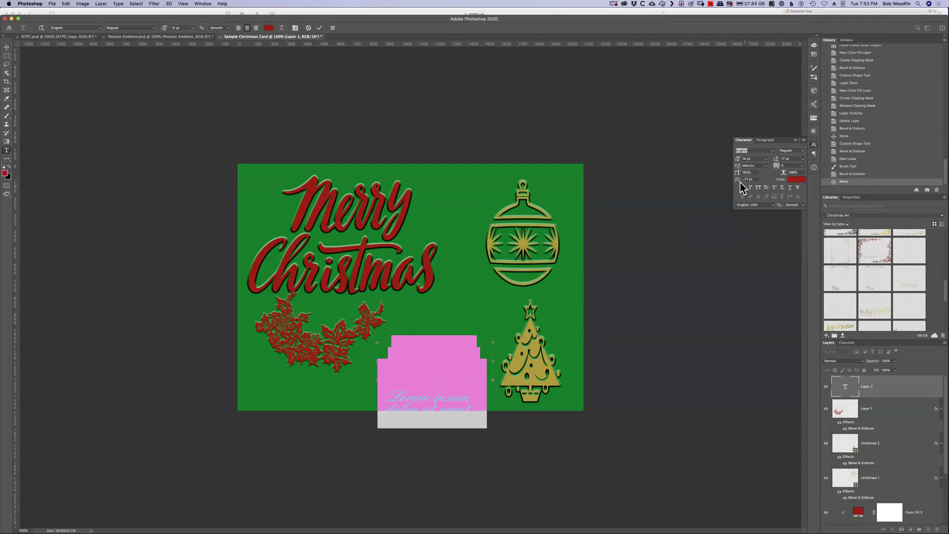
left_click_drag(737, 184, 760, 186)
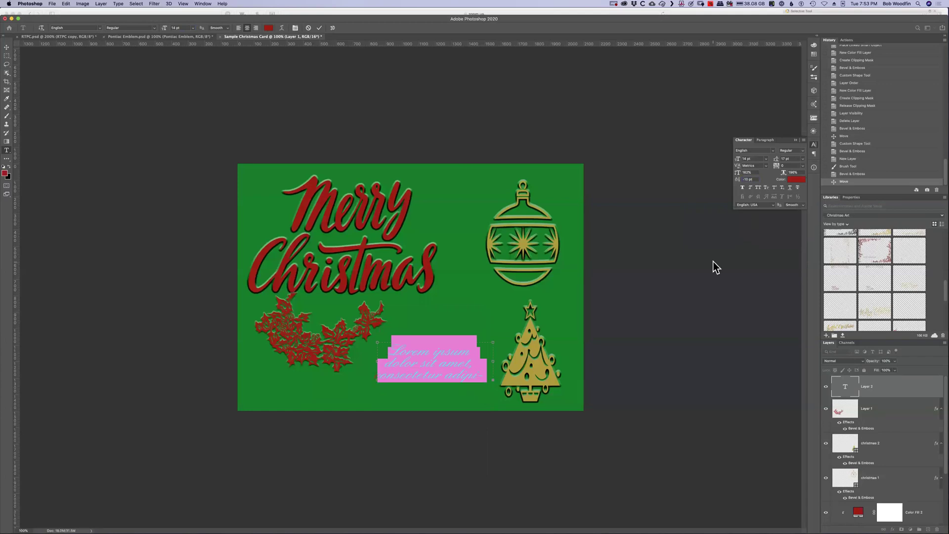
key("Up")
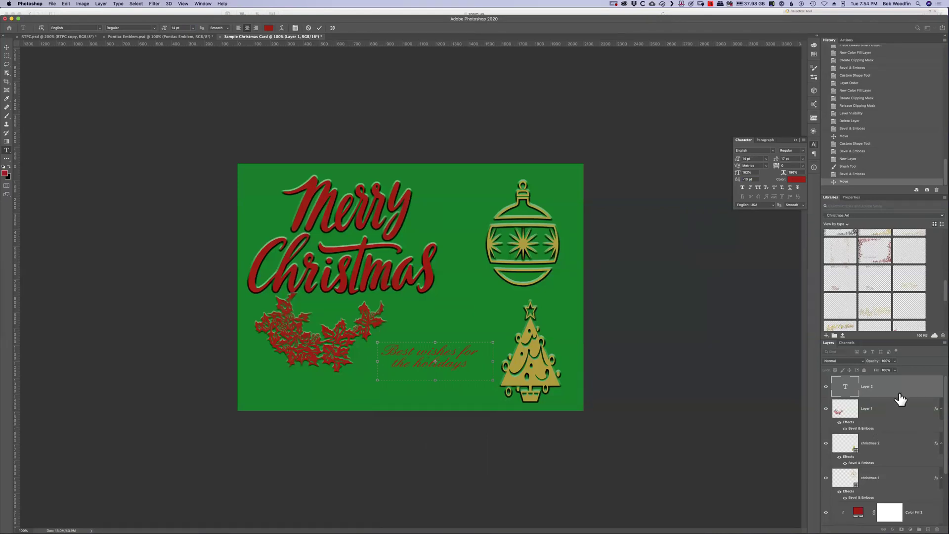
left_click(900, 413)
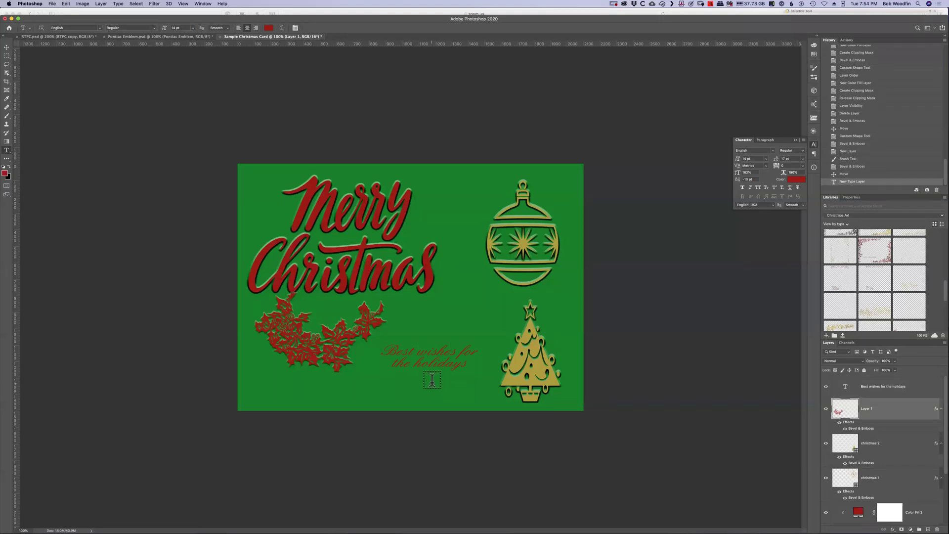
key("v")
mouse_move(439, 360)
left_mouse_down()
mouse_move(442, 339)
mouse_move(443, 349)
left_mouse_up()
key("ctrl+z")
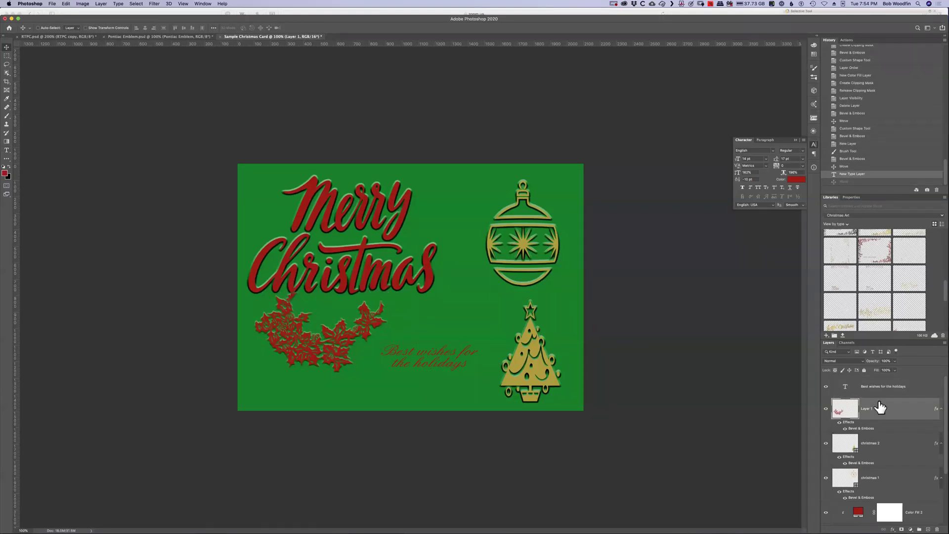
Step: Move the "Best wishes for the holidays" text layer slightly up, between the holly and the tree
left_click(890, 388)
left_click_drag(434, 360, 438, 346)
left_click_drag(574, 369, 576, 370)
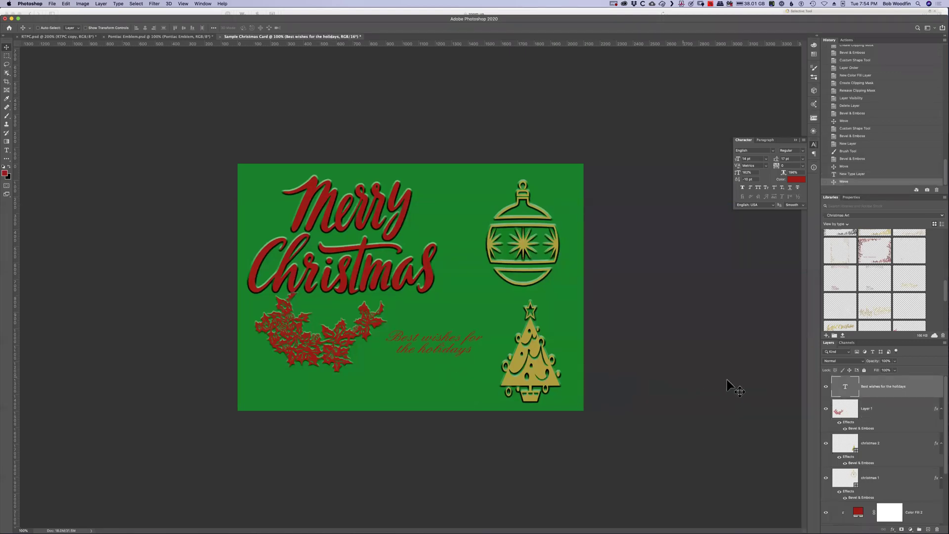
Step: Enable Bevel & Emboss on the "Best wishes for the holidays" text layer and reduce its depth
double_click(926, 392)
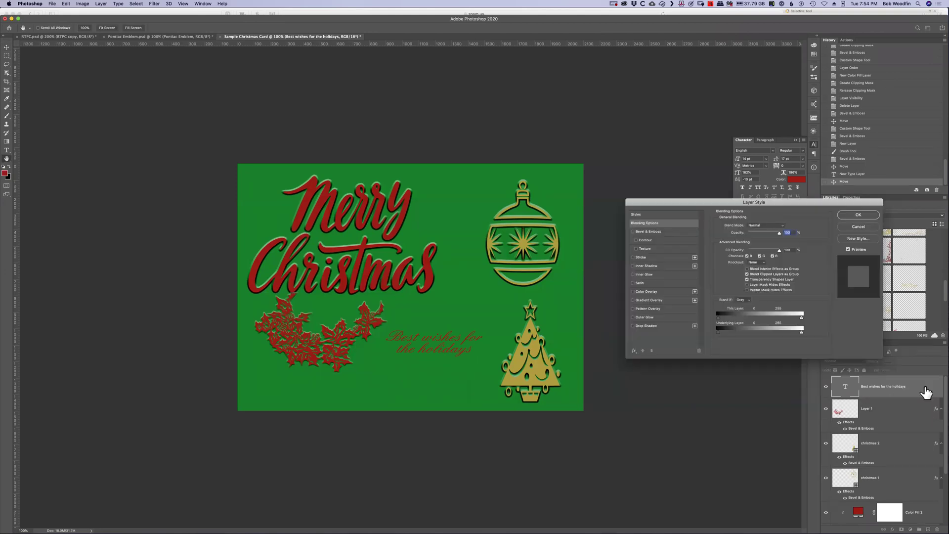
left_click(655, 232)
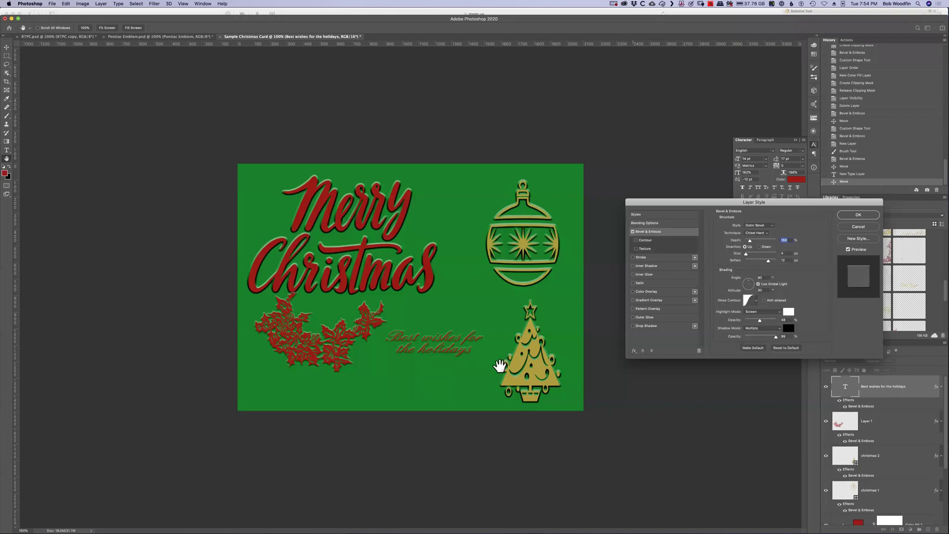
left_click(455, 369)
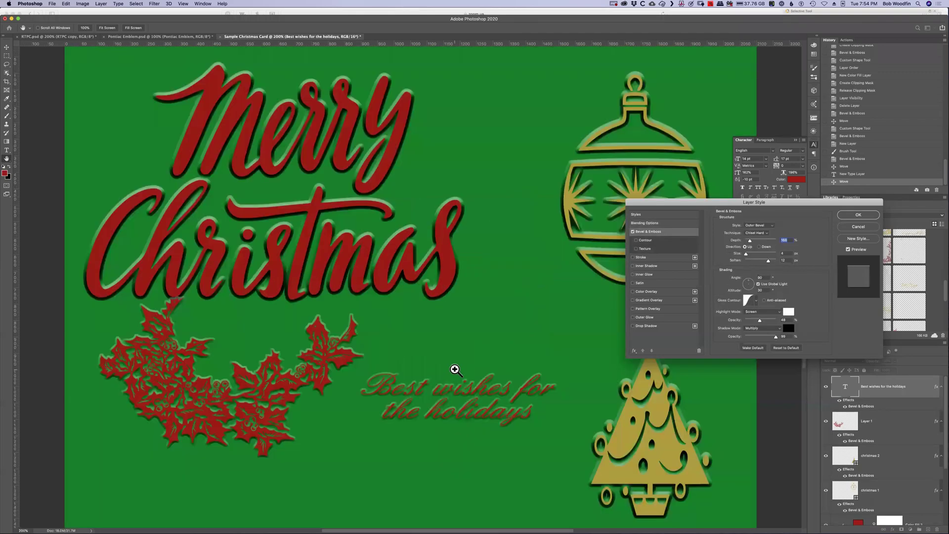
key("ctrl+Up")
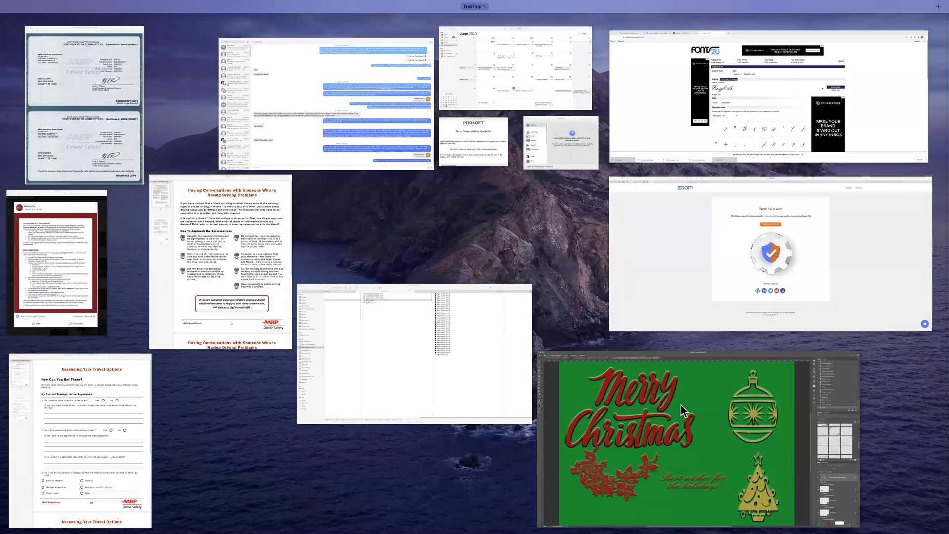
left_click(694, 396)
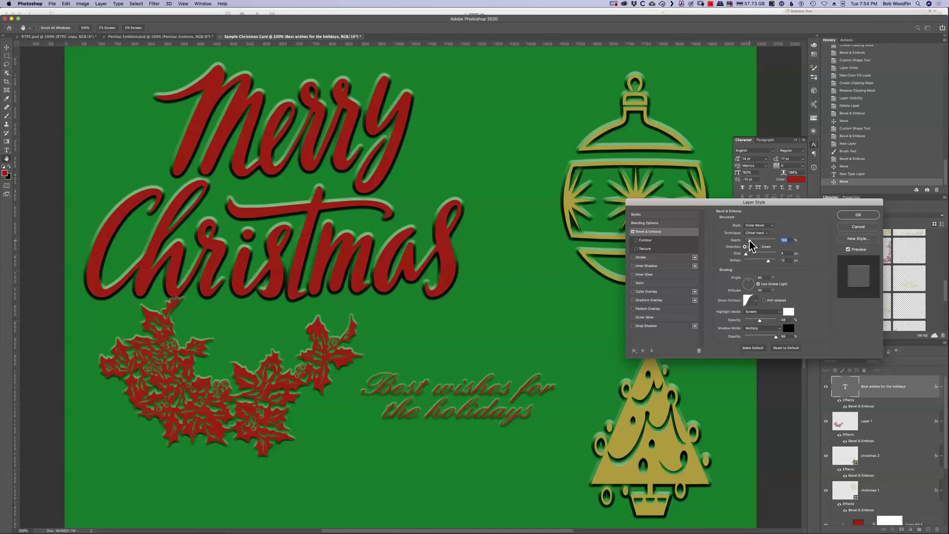
left_click_drag(747, 241, 749, 241)
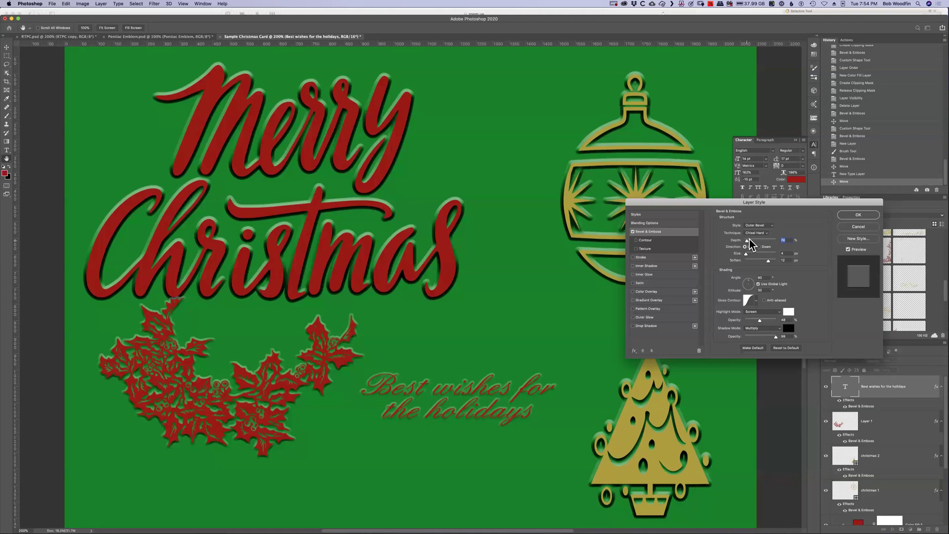
Step: Switch the greeting text's bevel style to Emboss, with depth about 600%, size 5 px and soften 14 px
left_click(767, 226)
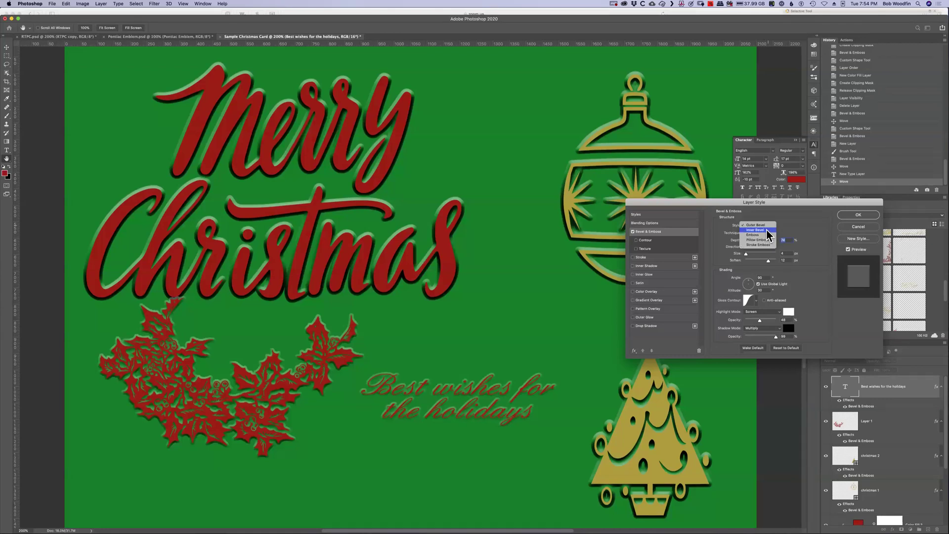
left_click(766, 234)
left_click_drag(746, 241, 754, 241)
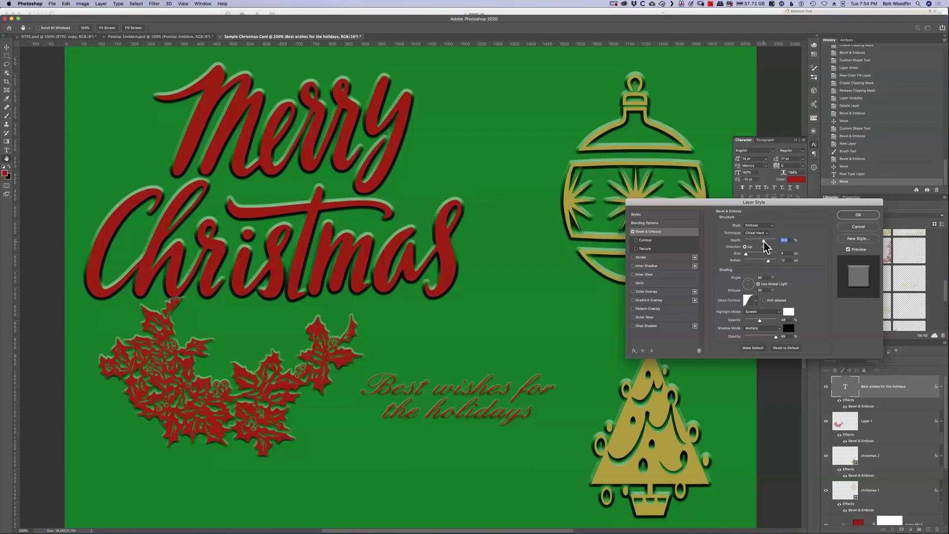
left_click_drag(747, 253, 746, 253)
left_click_drag(747, 255, 746, 254)
left_click_drag(771, 262, 774, 263)
left_click(860, 215)
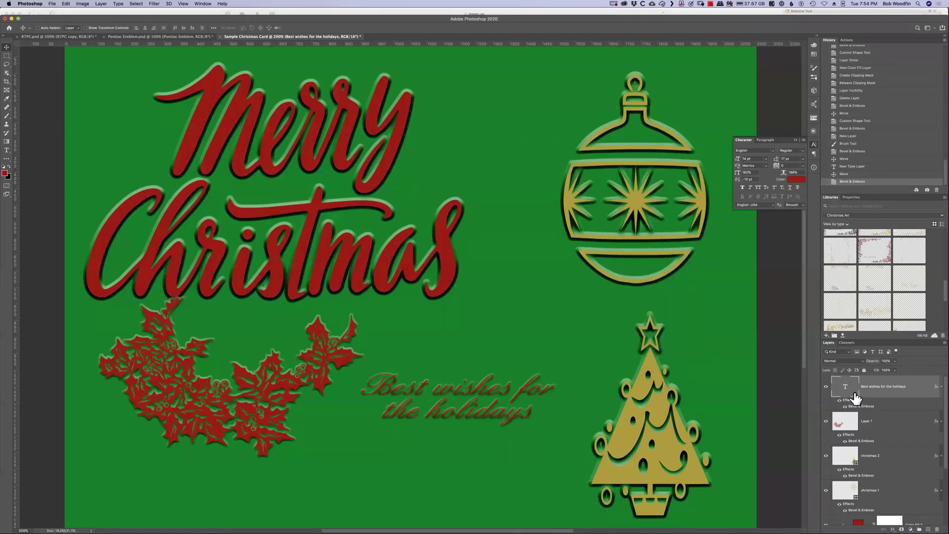
Step: Enlarge the greeting text with Free Transform to about 17.27 pt, widening it between the holly and the tree
key("ctrl+t")
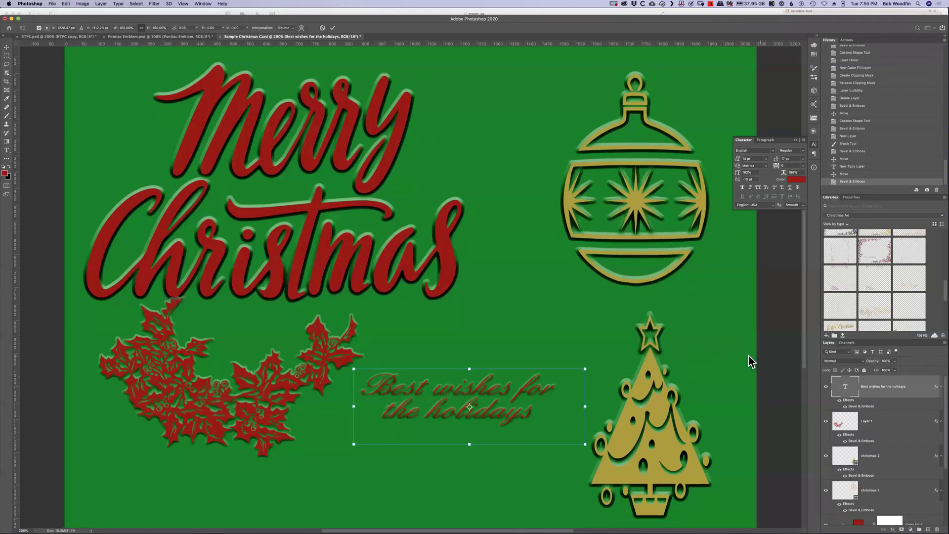
left_click_drag(350, 362, 322, 347)
left_click_drag(586, 360, 613, 351)
key("Return")
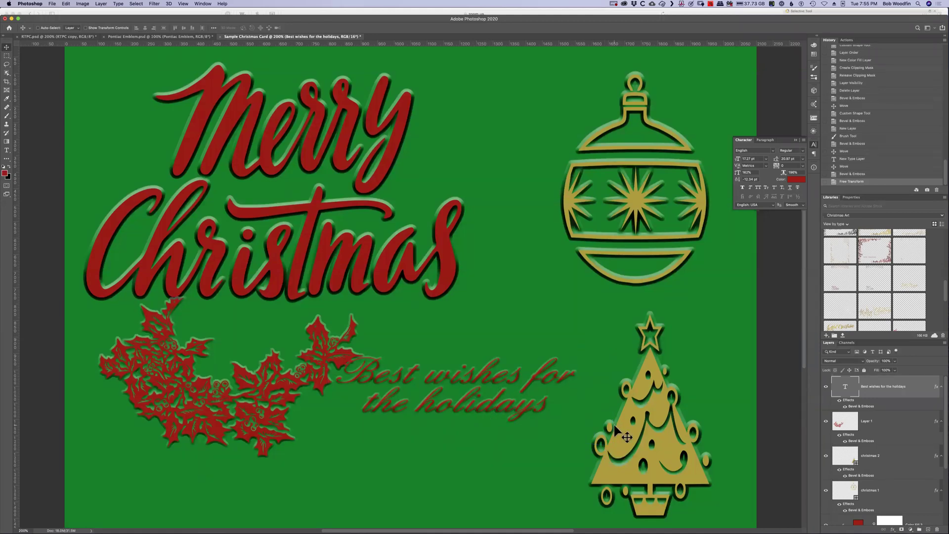
Step: Draw a text box below the greeting, using the Arial font at 8 pt
key("super+minus")
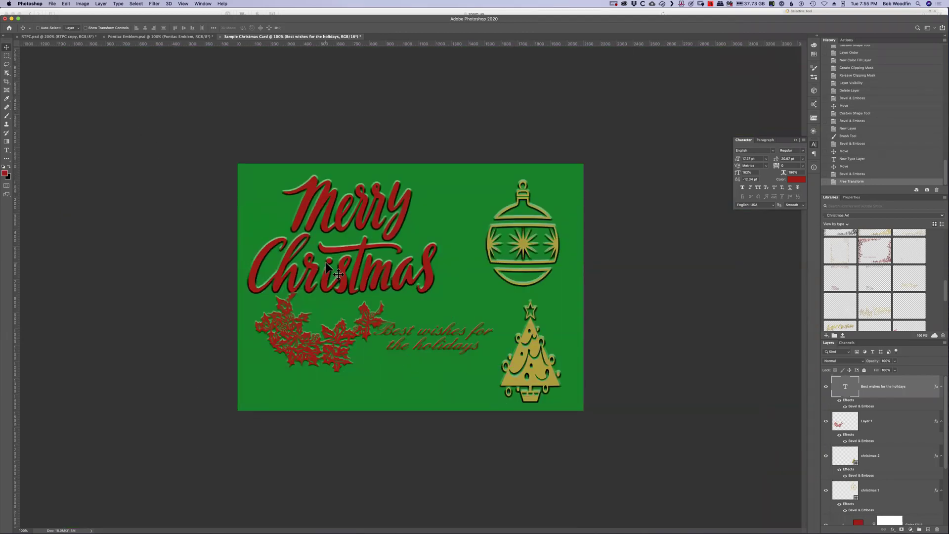
key("t")
left_click_drag(392, 362, 479, 378)
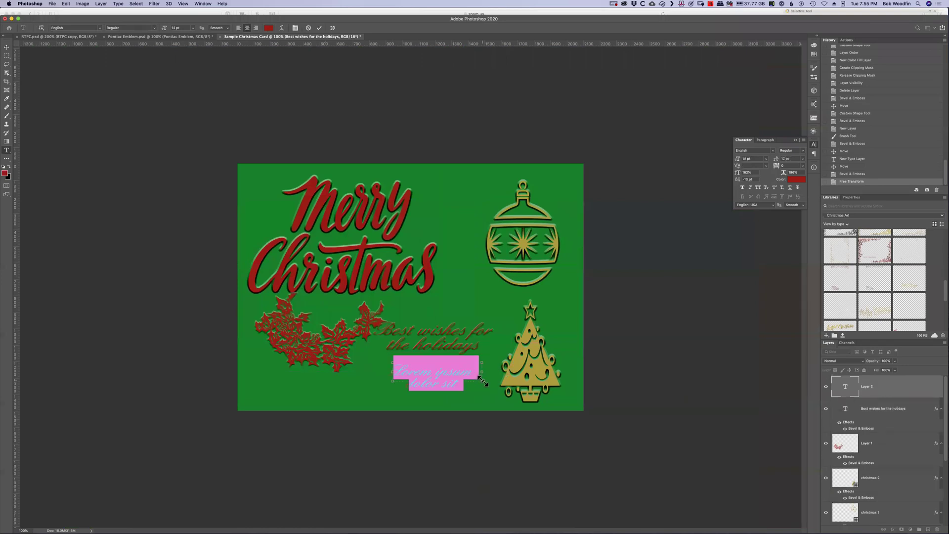
left_click(99, 28)
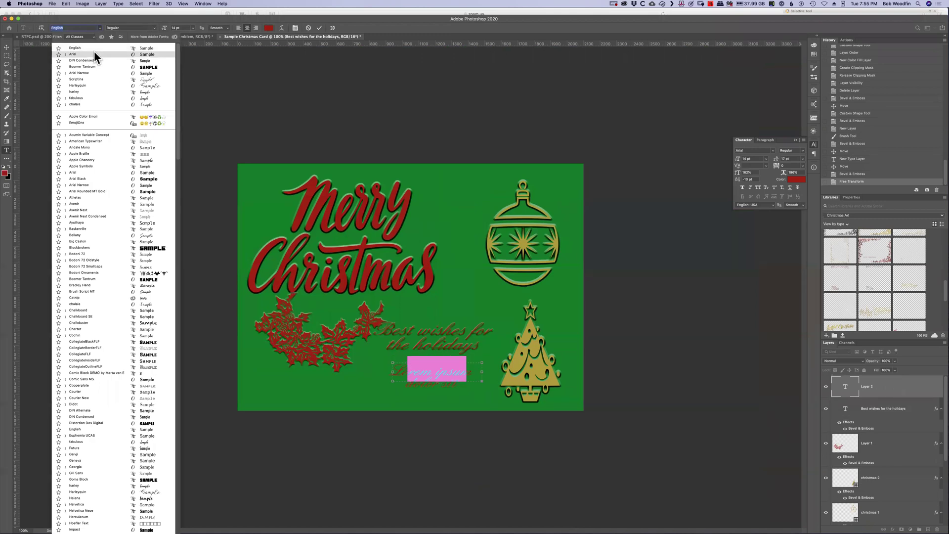
left_click(94, 51)
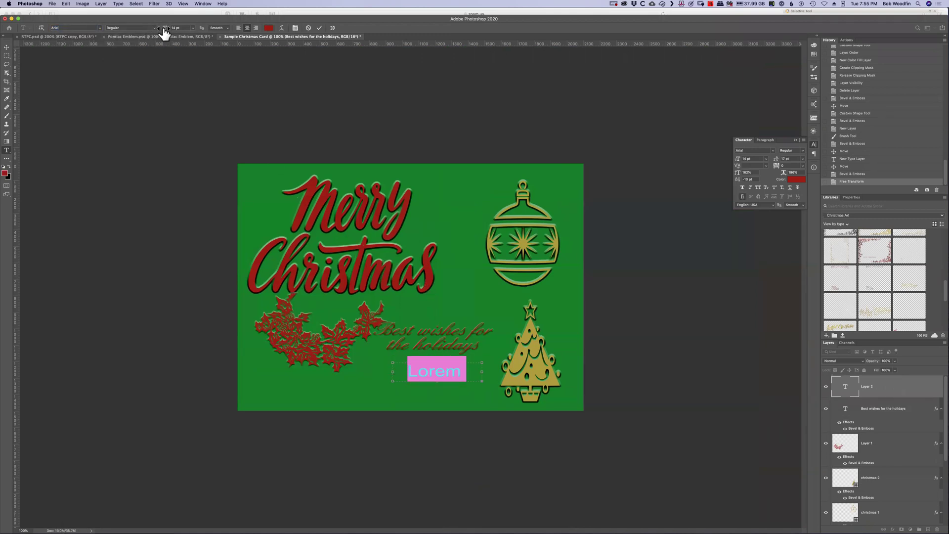
left_click_drag(167, 29, 164, 33)
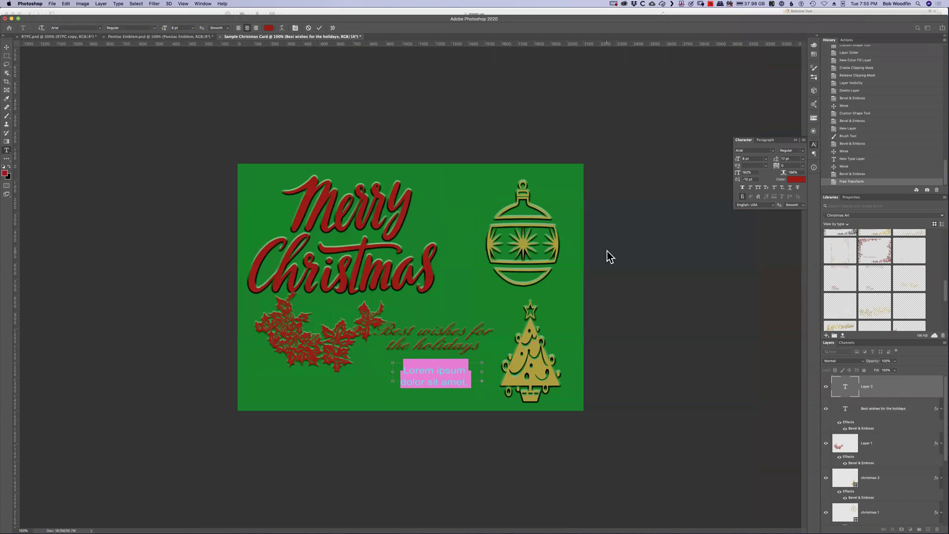
Step: Enter the family's name as a signature in the text box and commit the text
type("Th")
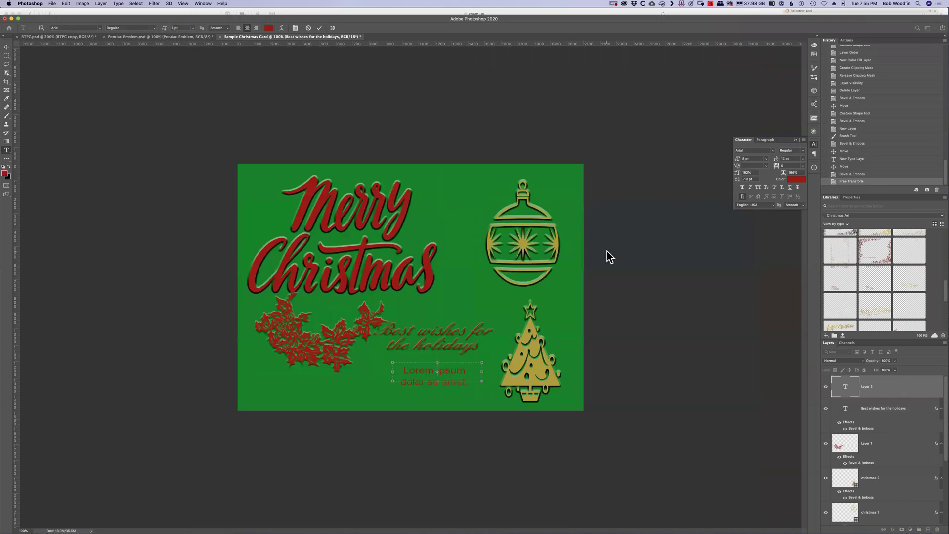
type("e Woodfins")
left_click(918, 404)
Step: Move the family signature text slightly up, centring it beneath the greeting
key("v")
left_click_drag(449, 371, 452, 371)
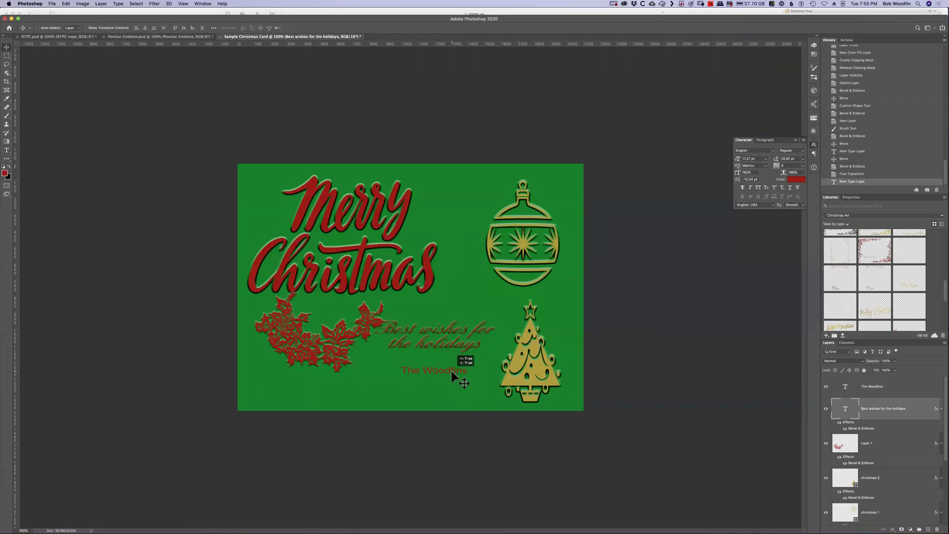
key("ctrl+z")
left_click(890, 391)
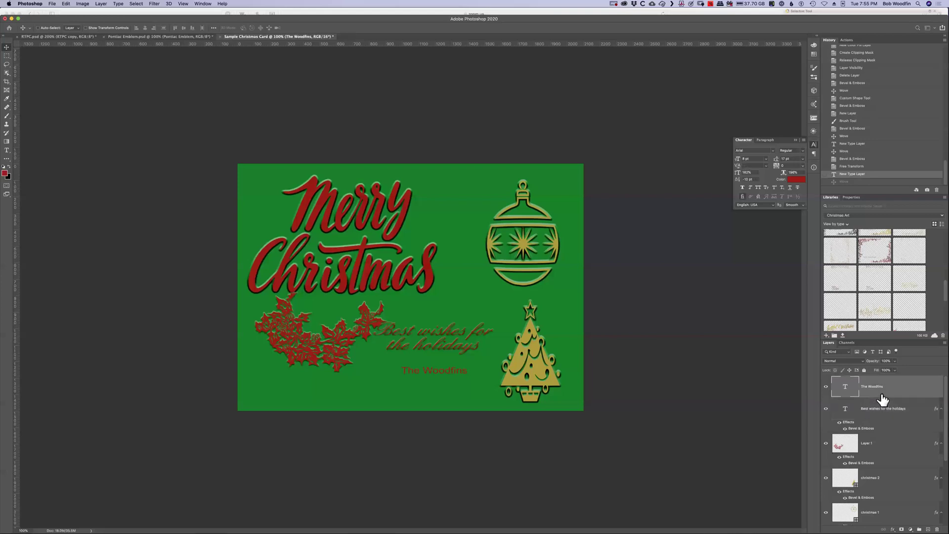
left_click_drag(447, 365, 448, 366)
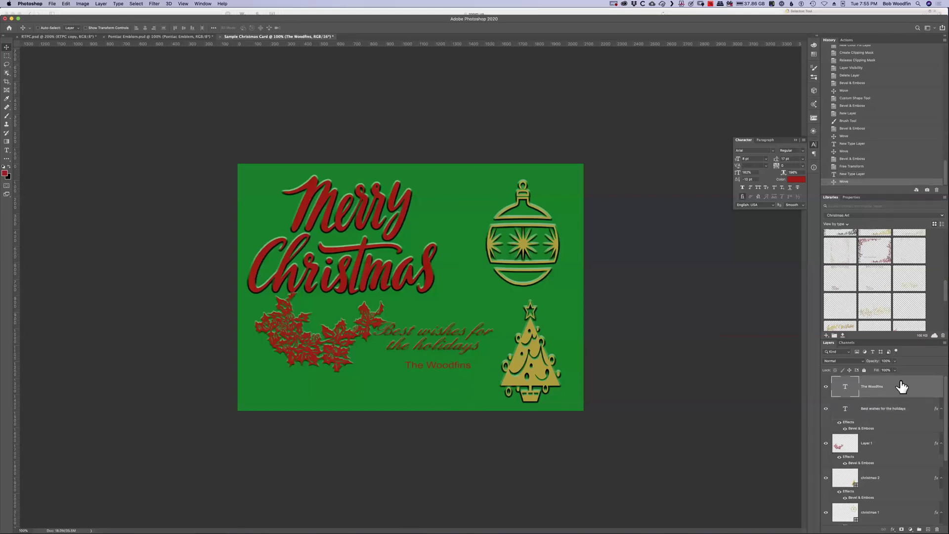
double_click(902, 387)
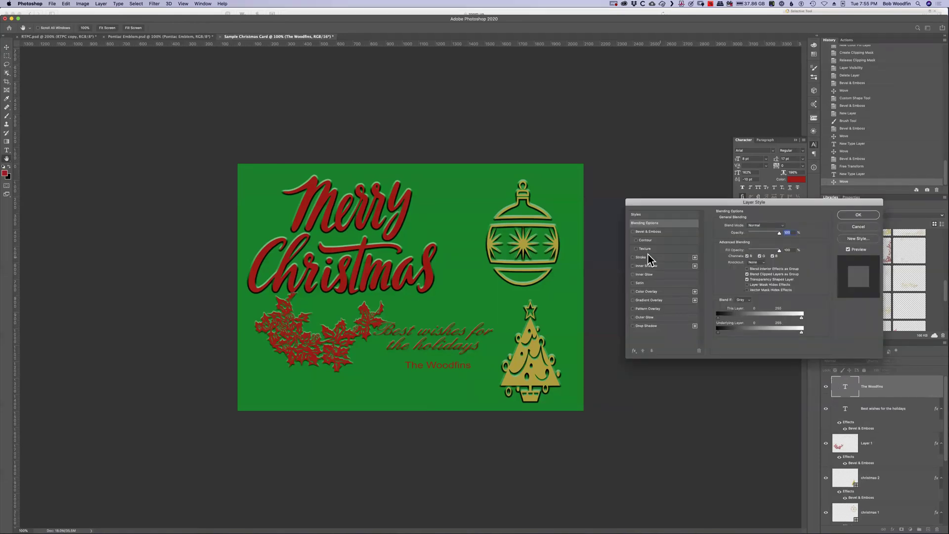
left_click(653, 232)
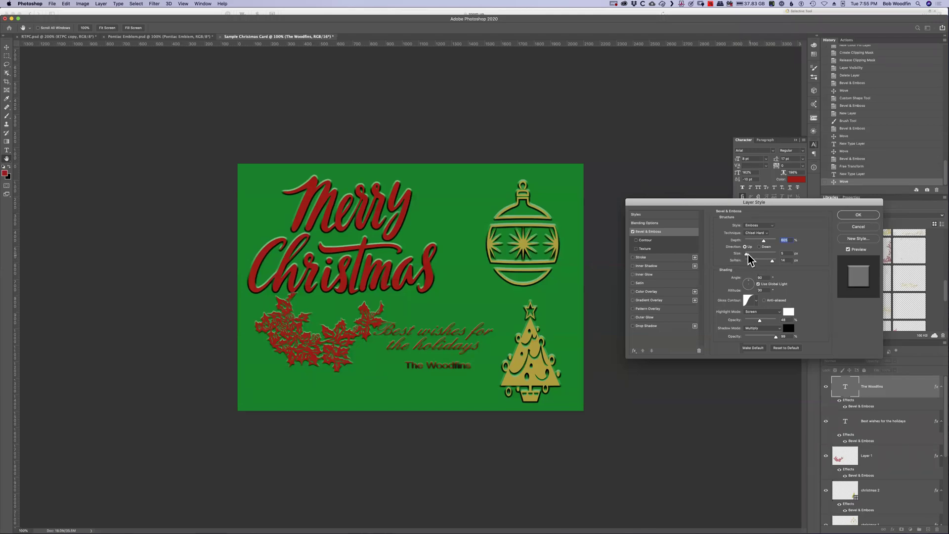
key("super+equal")
key("super+equal")
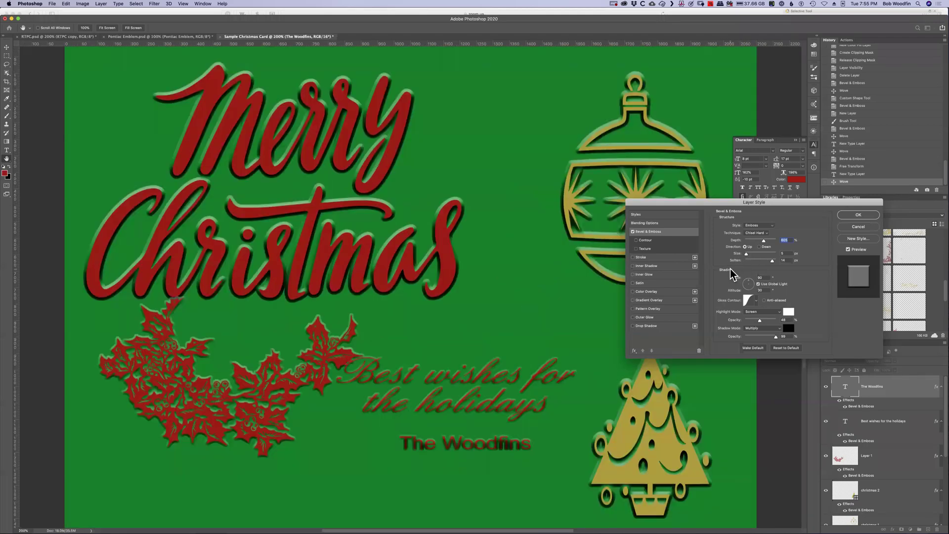
scroll(448, 321, "down", 3)
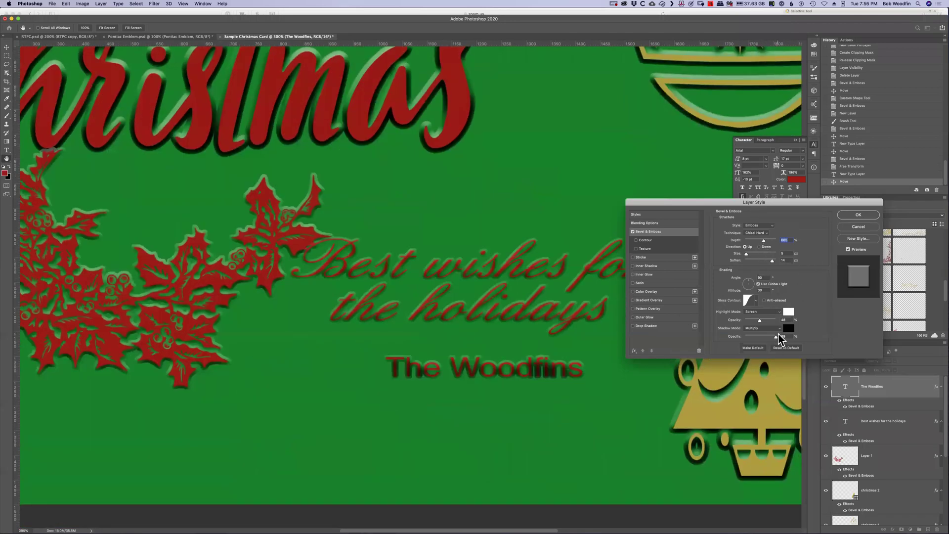
left_click_drag(768, 338, 762, 338)
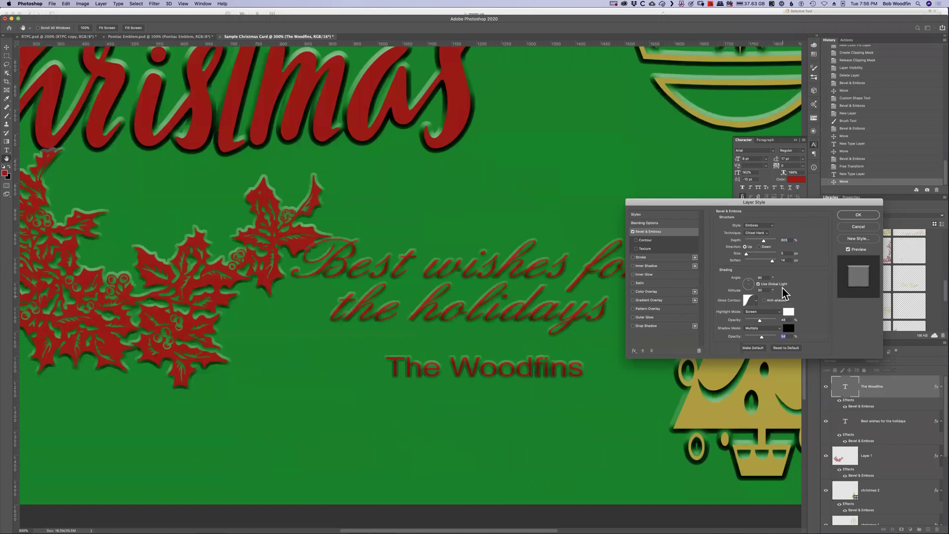
left_click(783, 254)
type("3")
left_click_drag(764, 241, 769, 241)
left_click(764, 233)
left_click(763, 227)
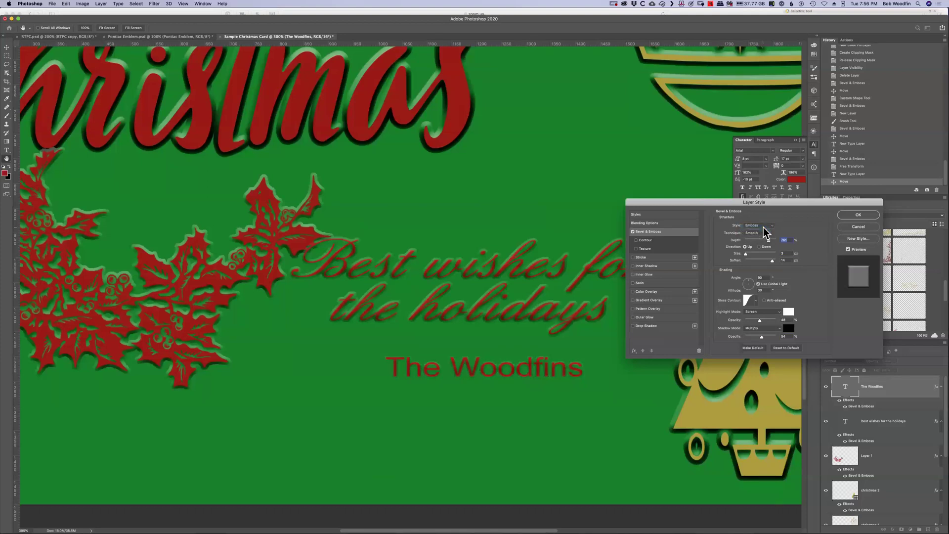
left_click_drag(746, 255, 749, 257)
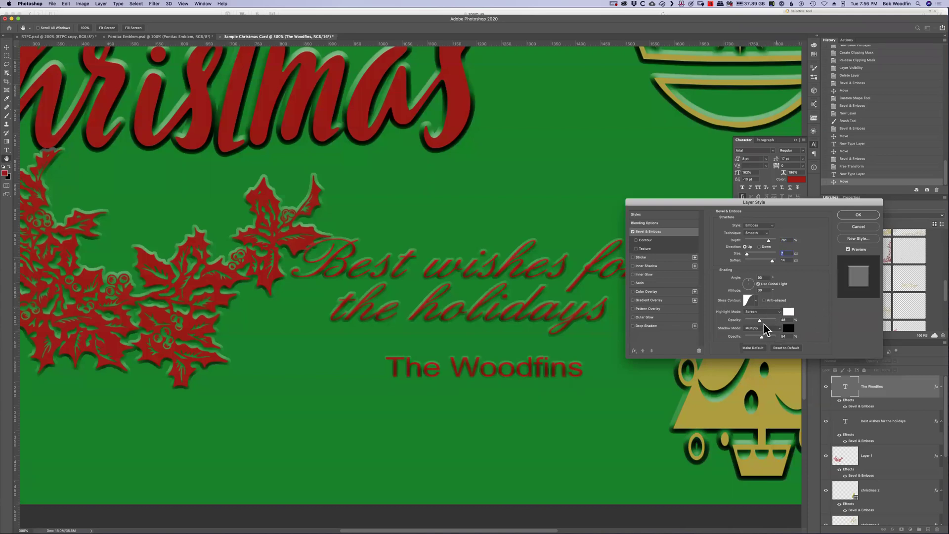
left_click_drag(759, 319, 765, 321)
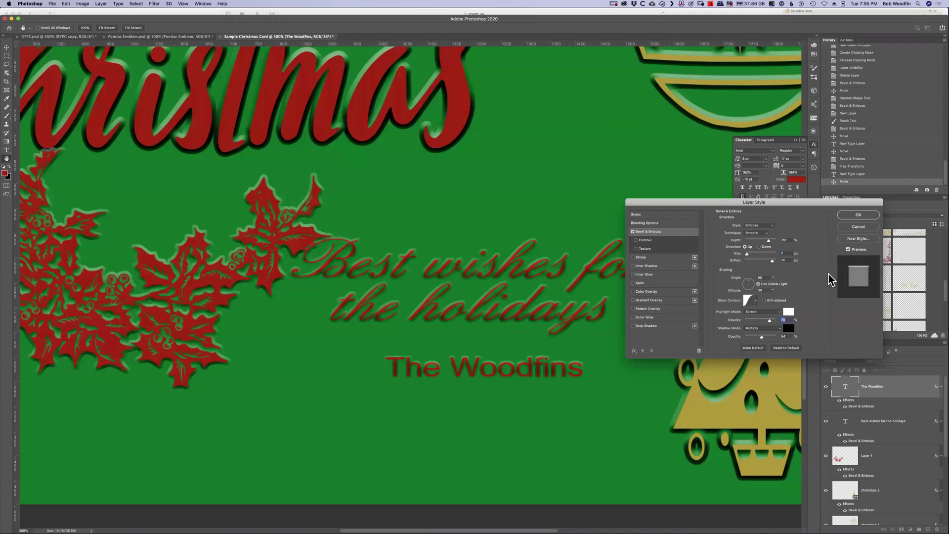
key("super+minus")
key("super+minus")
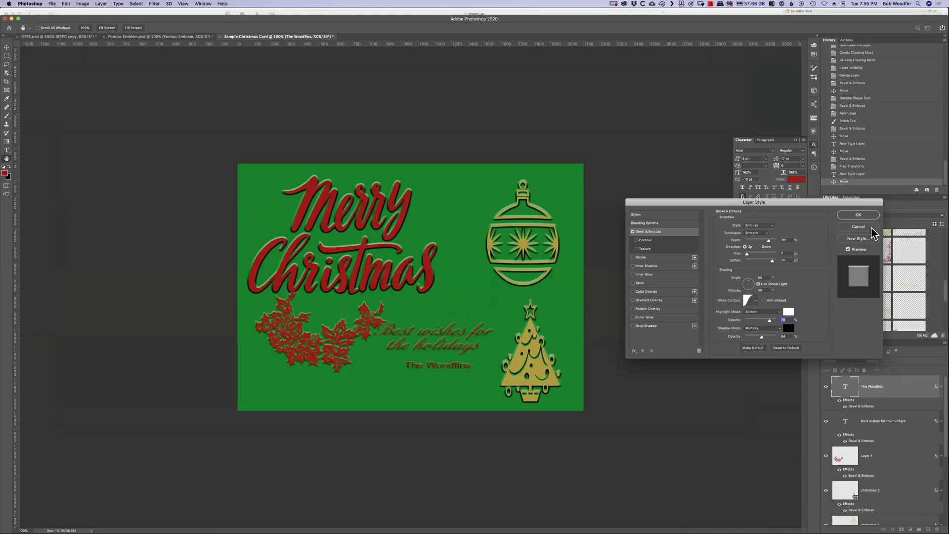
key("Escape")
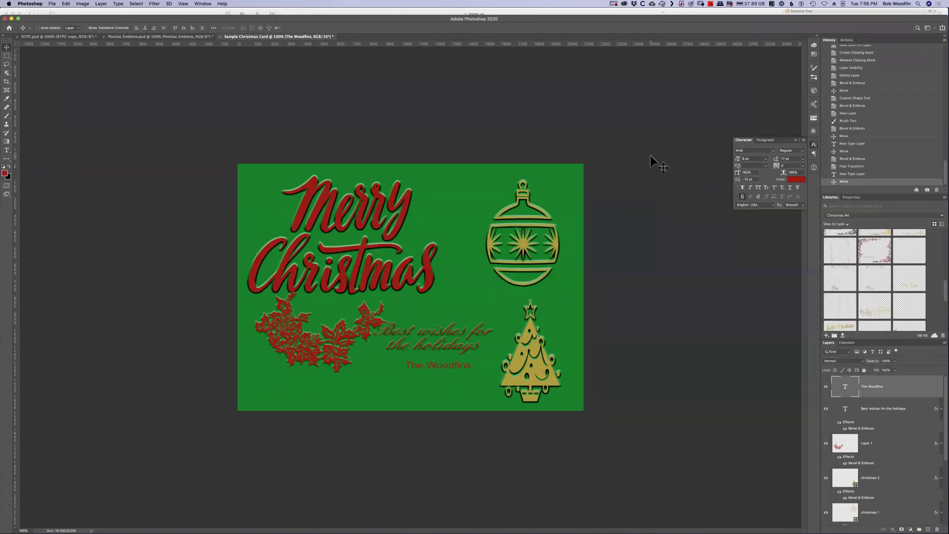
Step: Apply Bevel & Emboss to the signature layer with Emboss style and Smooth technique, raising the highlight opacity and lowering the shadow opacity
double_click(912, 390)
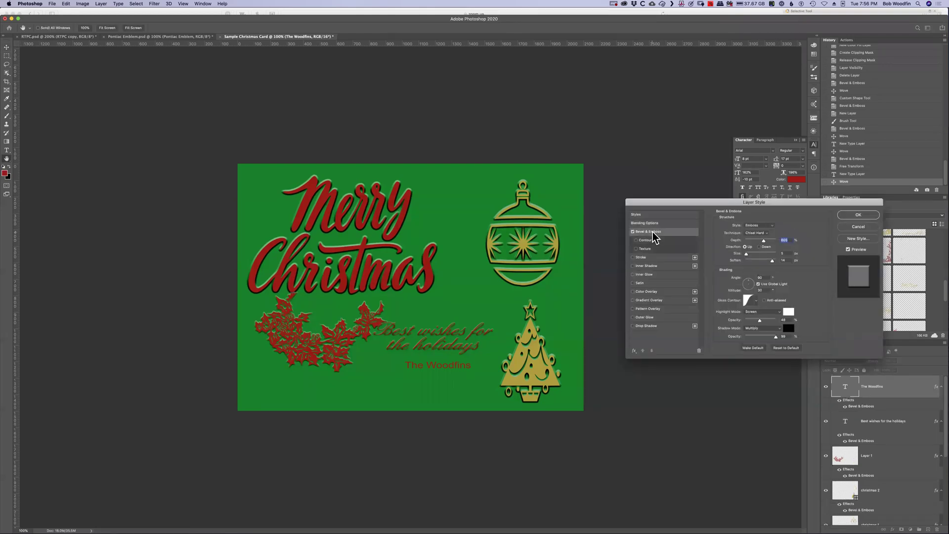
left_click(763, 233)
key("Return")
left_click_drag(760, 320, 774, 321)
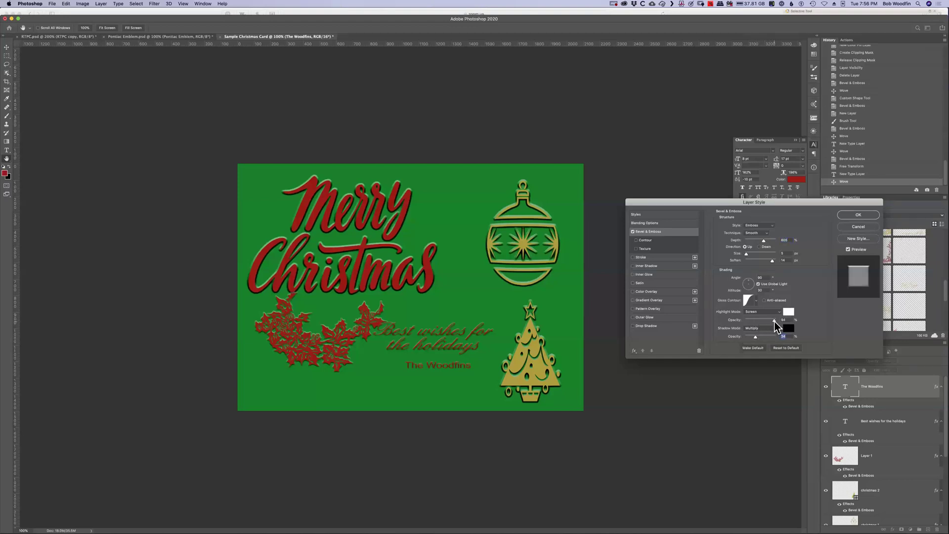
left_click(773, 321)
key("Return")
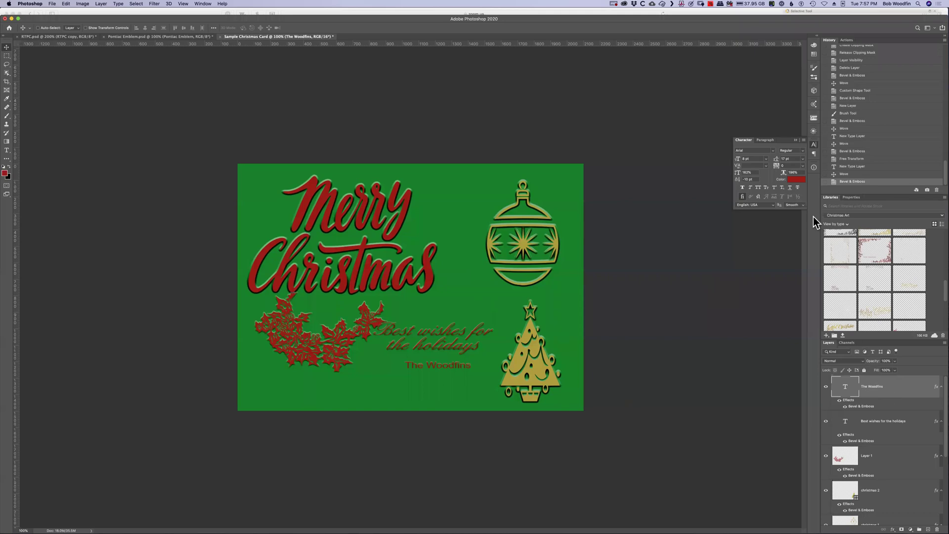
Step: Collapse the Character settings and look over the signature layer's layer style options without changing them
left_click(796, 140)
double_click(909, 389)
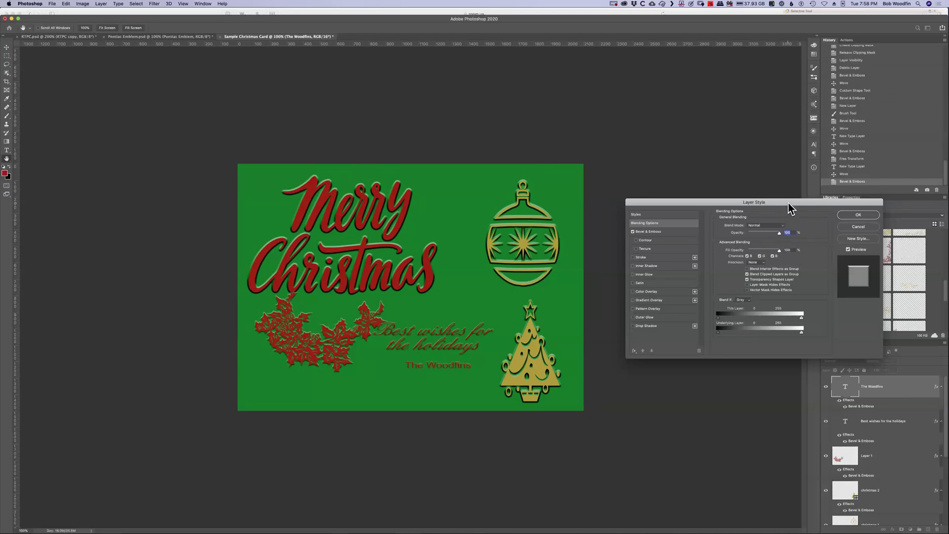
left_click_drag(790, 203, 702, 66)
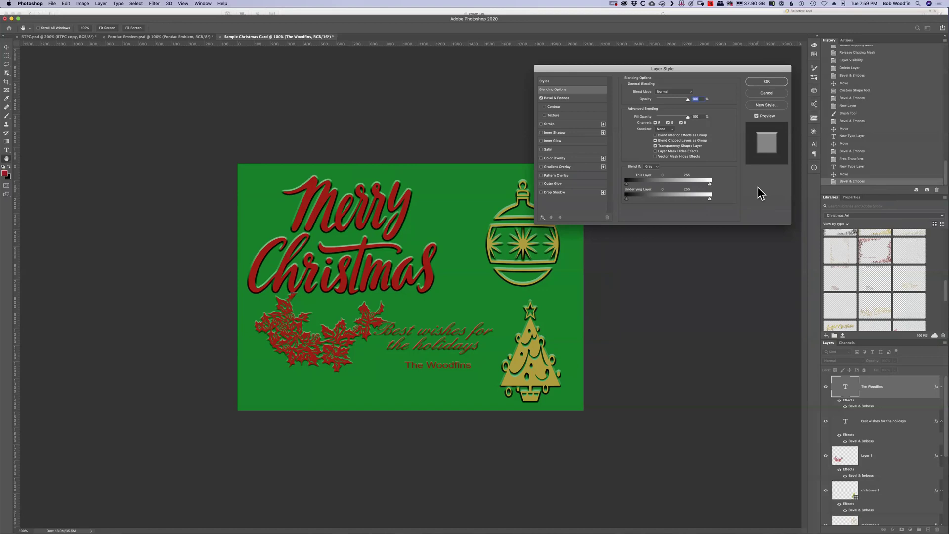
left_click(766, 81)
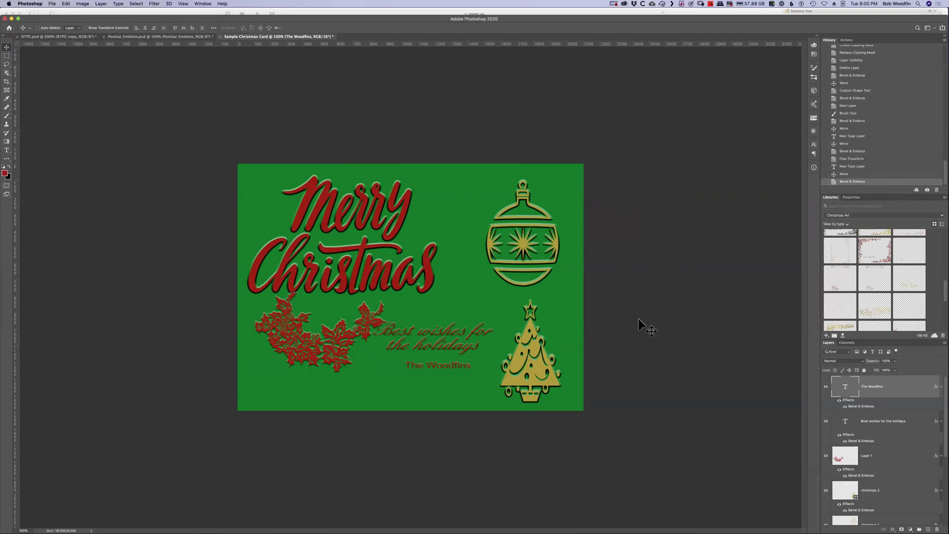
Step: Add a Gradient Overlay to the family signature layer using the red-to-transparent preset from the Basics gradients
double_click(910, 387)
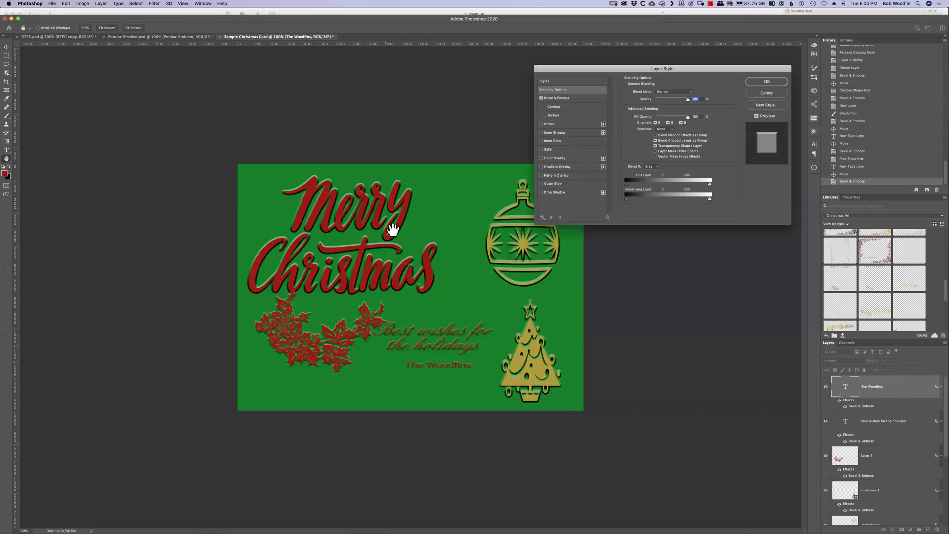
left_click(554, 167)
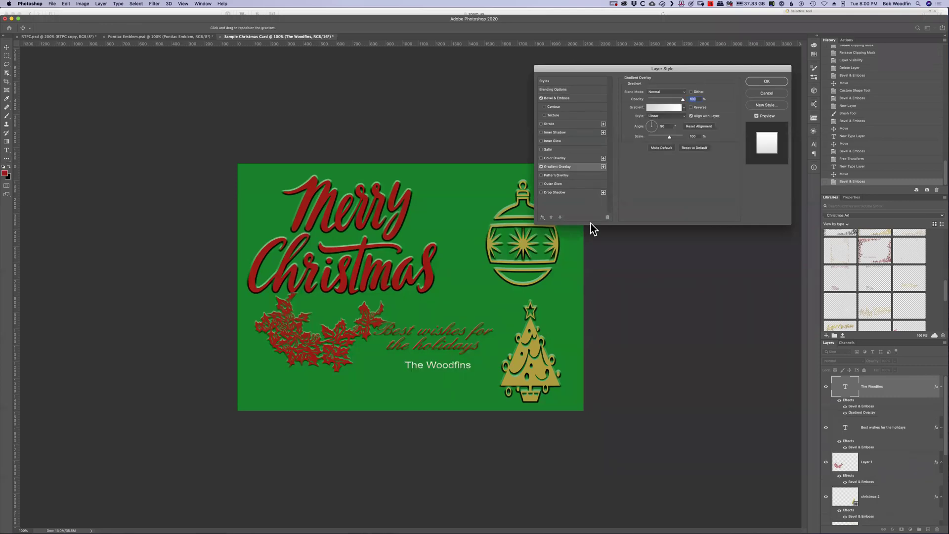
left_click(684, 108)
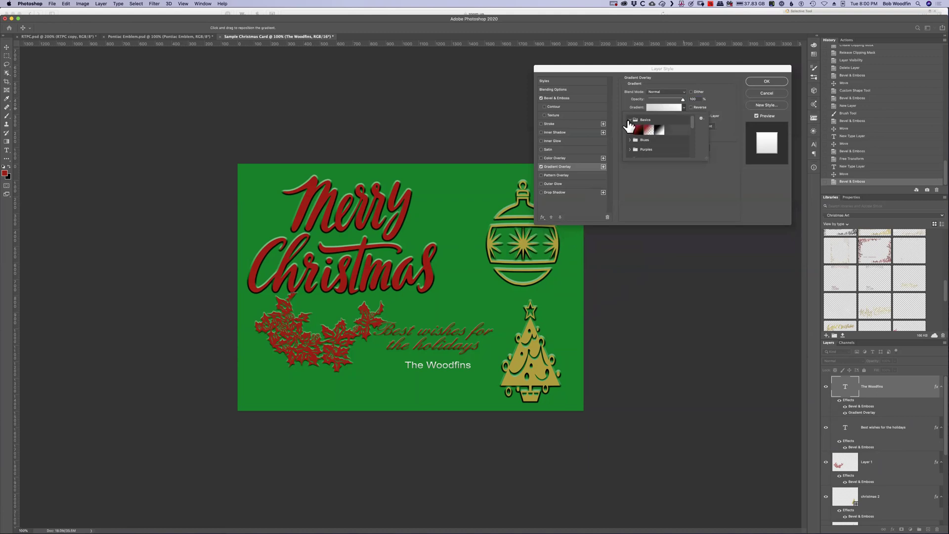
left_click(648, 130)
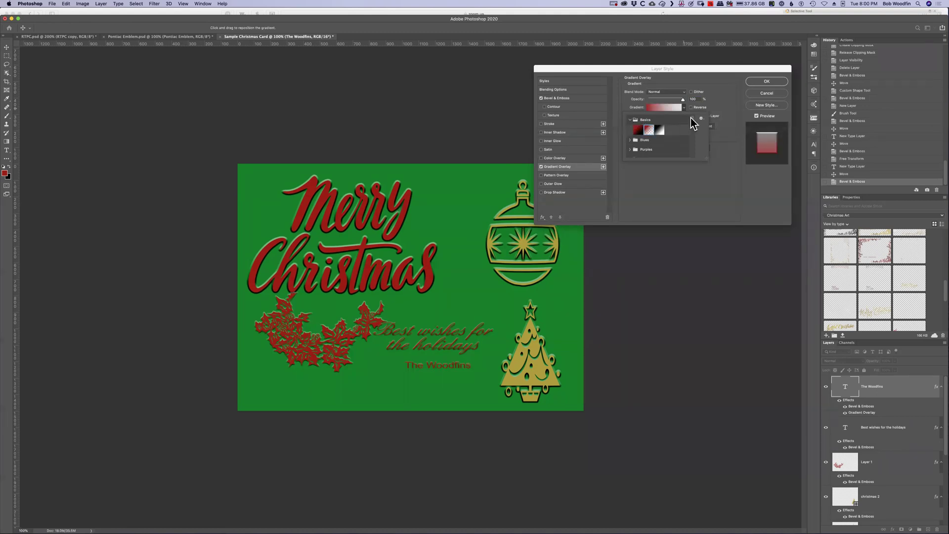
left_click(767, 82)
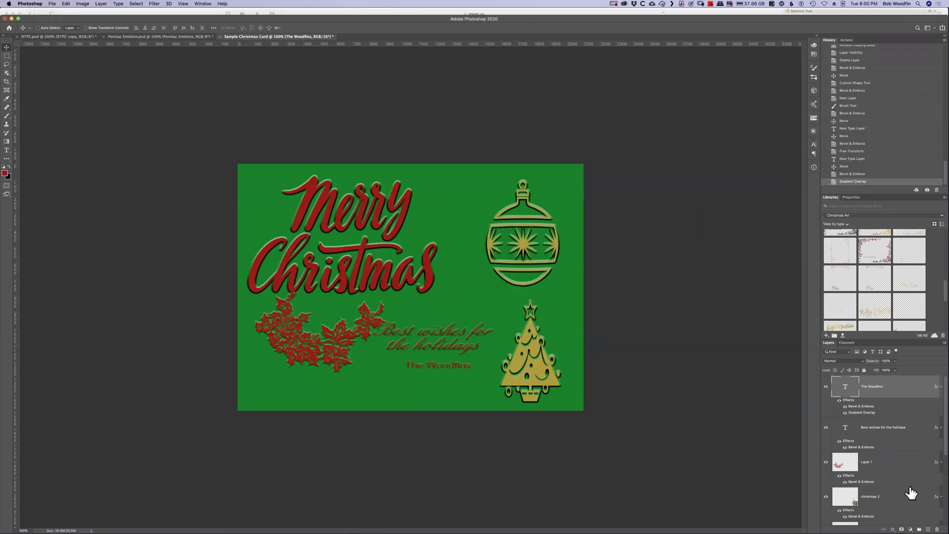
Step: Try the red-to-transparent, black-to-white and red-to-black Basics presets as a Gradient Overlay on the ornament layer, christmas 1
scroll(911, 493, "down", 3)
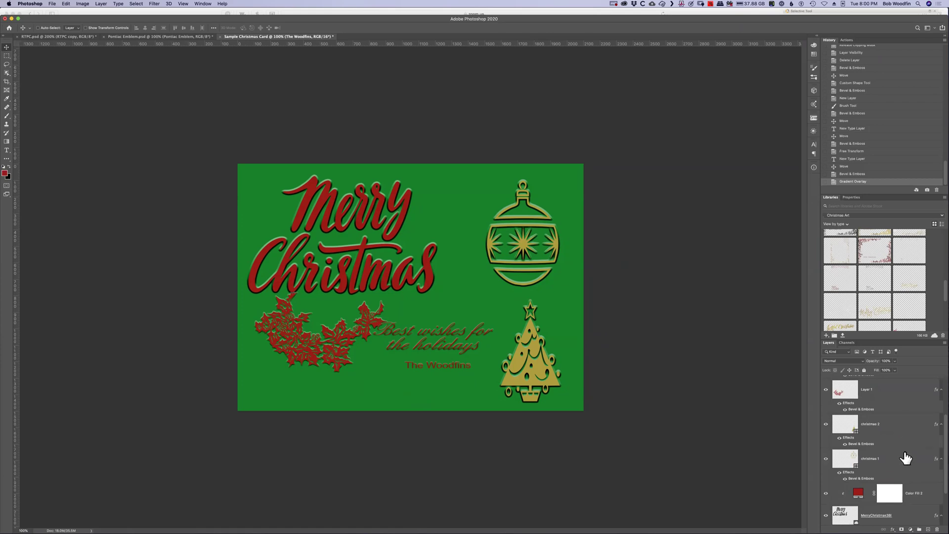
double_click(907, 460)
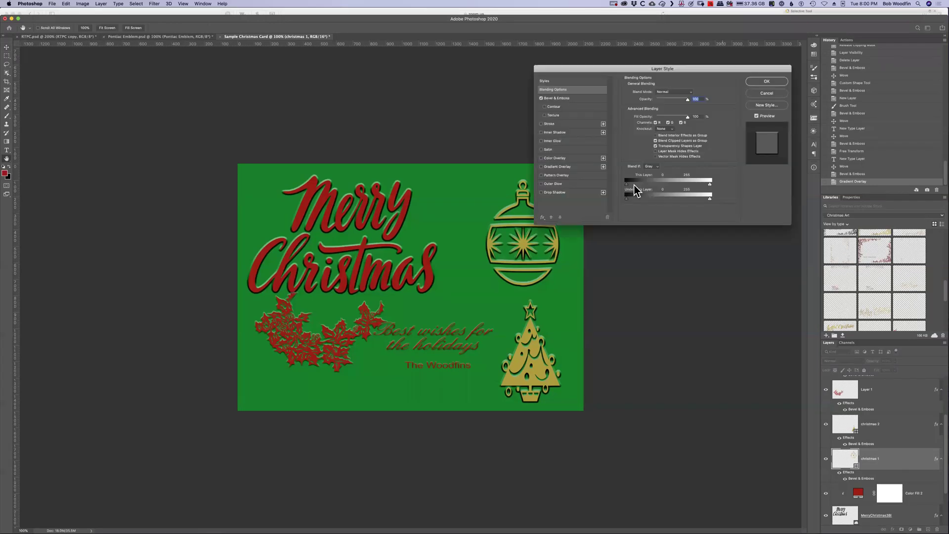
left_click(557, 166)
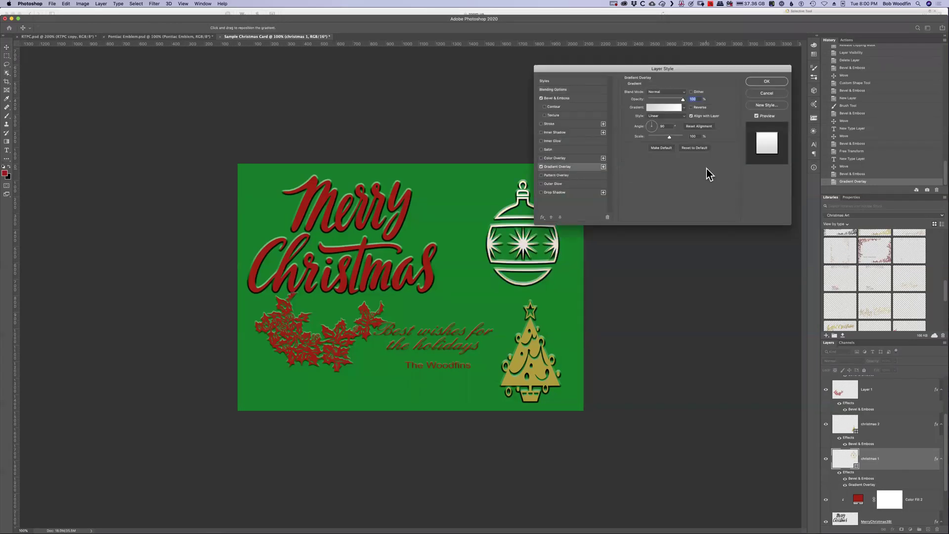
left_click(684, 108)
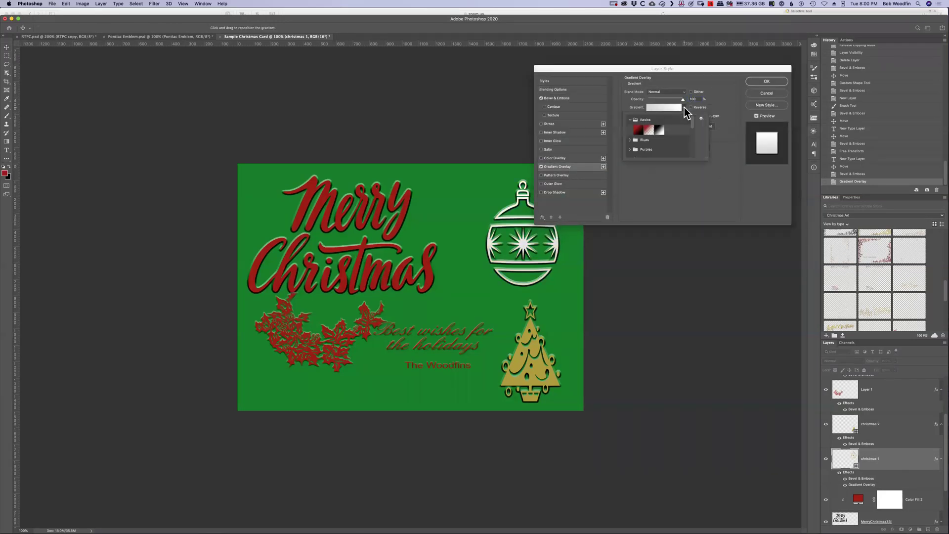
left_click(649, 130)
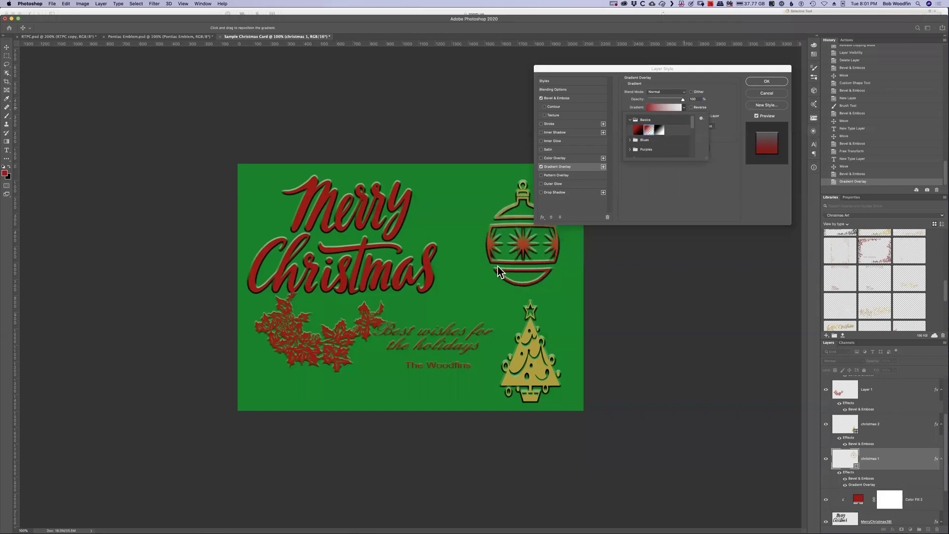
left_click(659, 130)
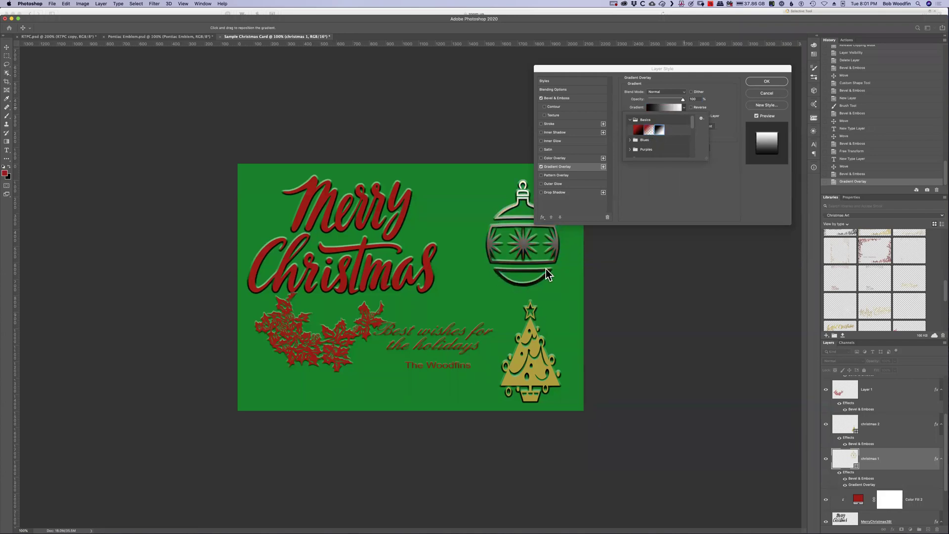
left_click(638, 130)
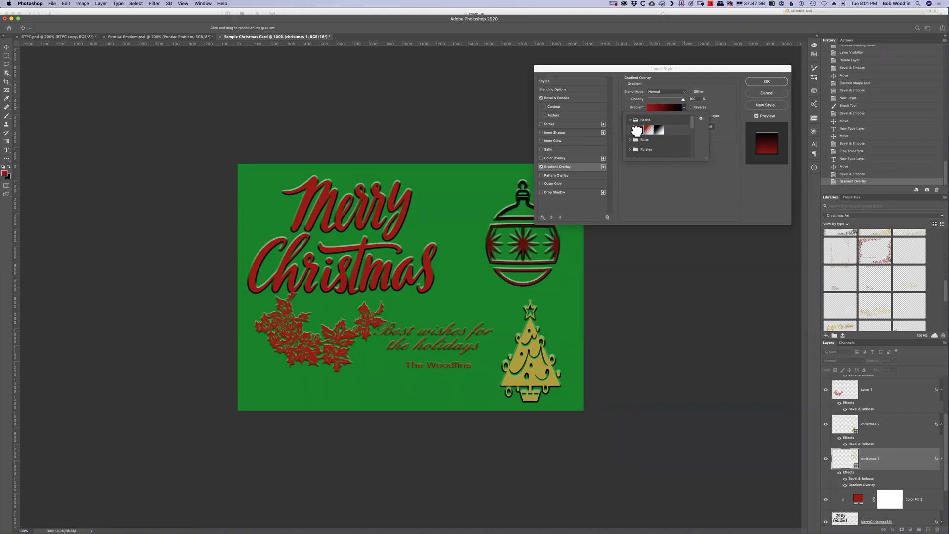
left_click(685, 107)
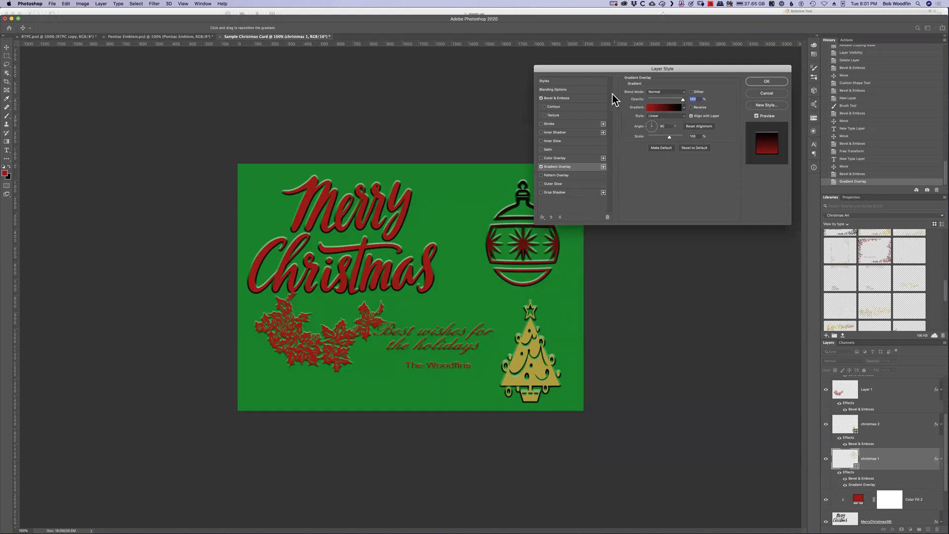
Step: Try the Reflected style on the ornament's gradient overlay and compare it with and without Reverse
left_click_drag(567, 72, 651, 89)
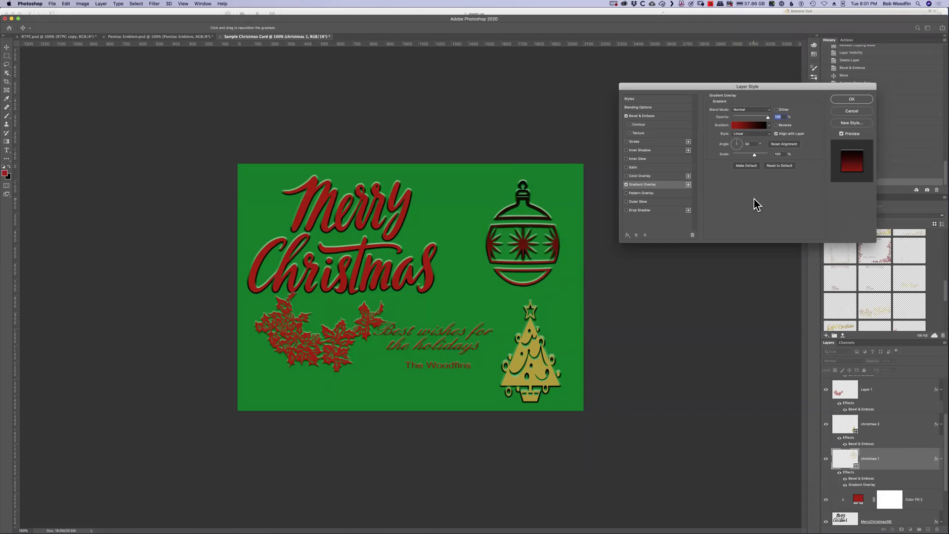
left_click(769, 134)
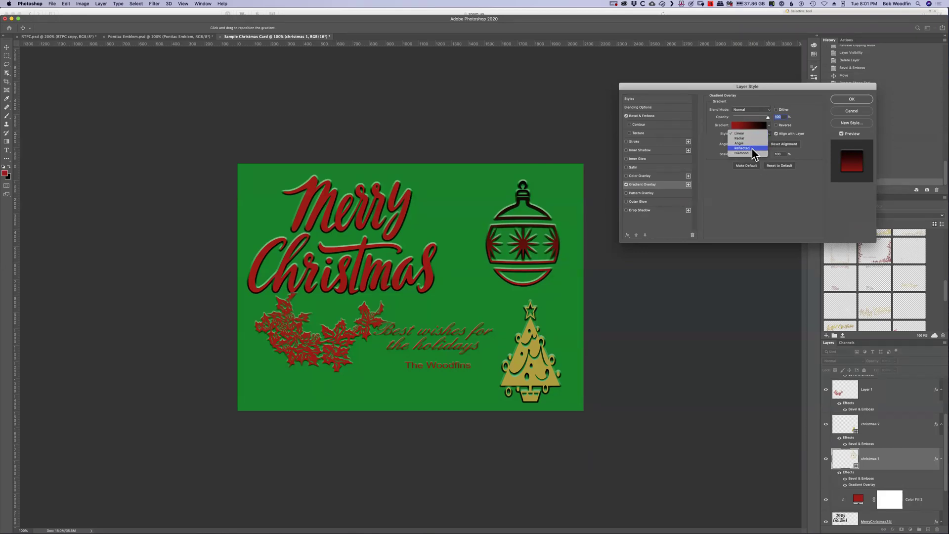
left_click(755, 148)
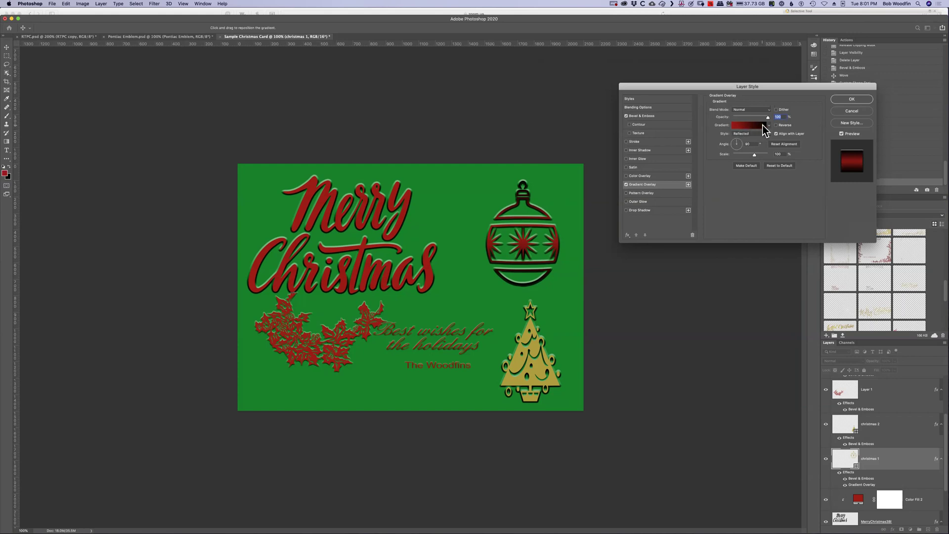
left_click(777, 125)
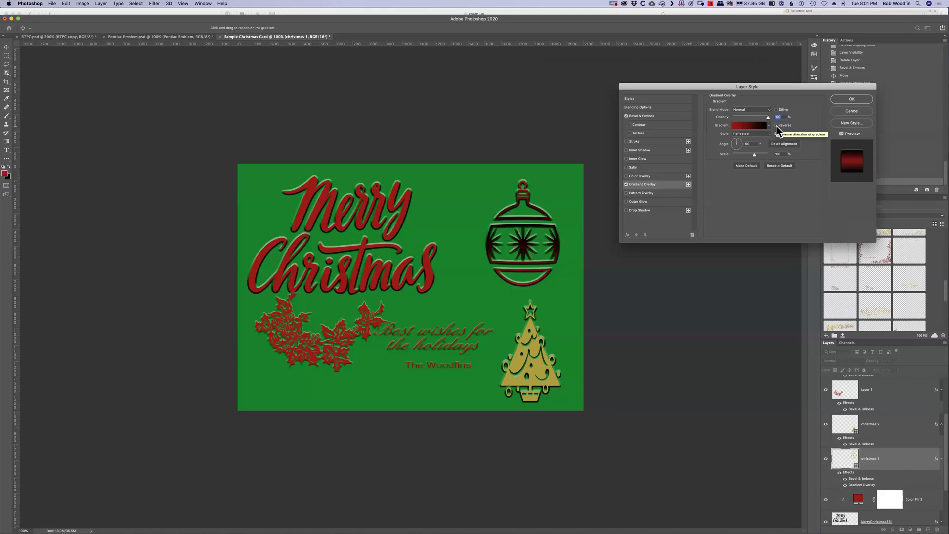
left_click(776, 125)
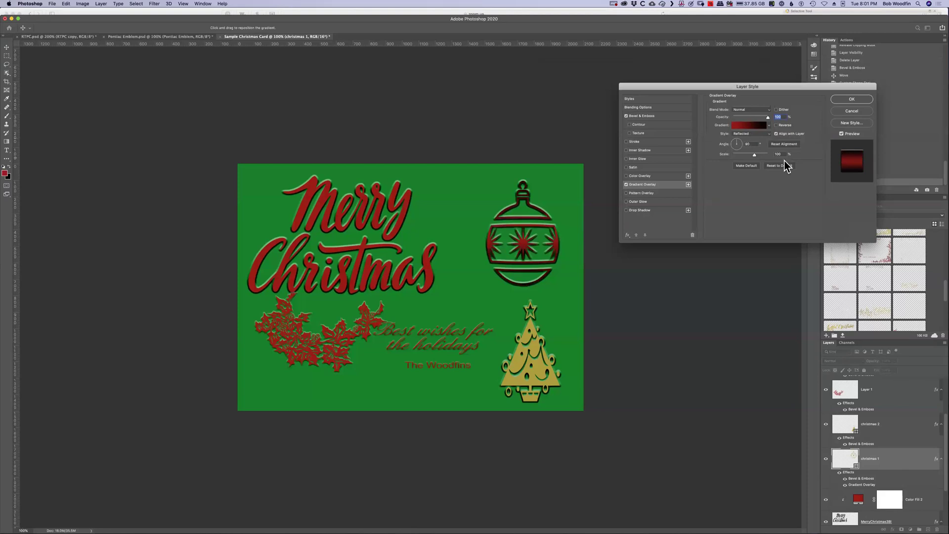
Step: Turn off the ornament's gradient overlay, try a Drop Shadow, and discard all the layer style changes
left_click(625, 185)
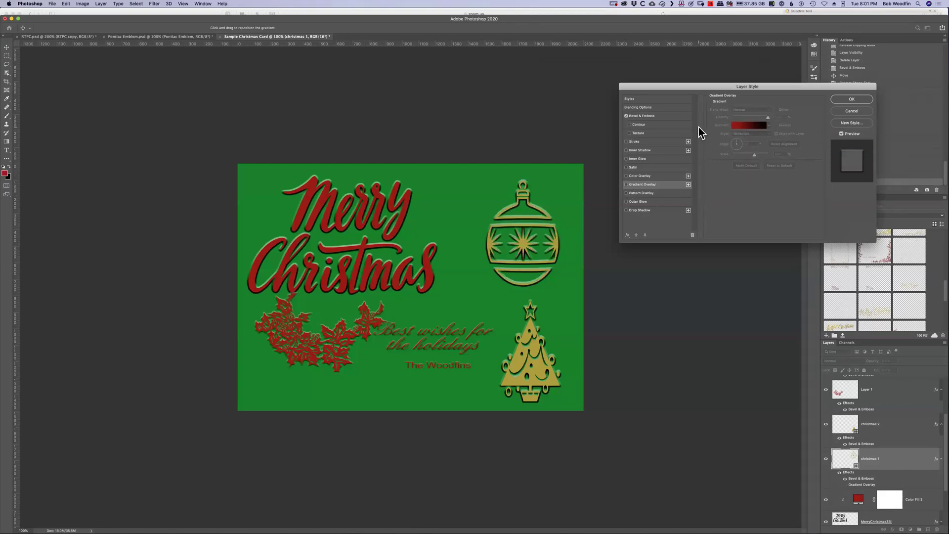
left_click(643, 211)
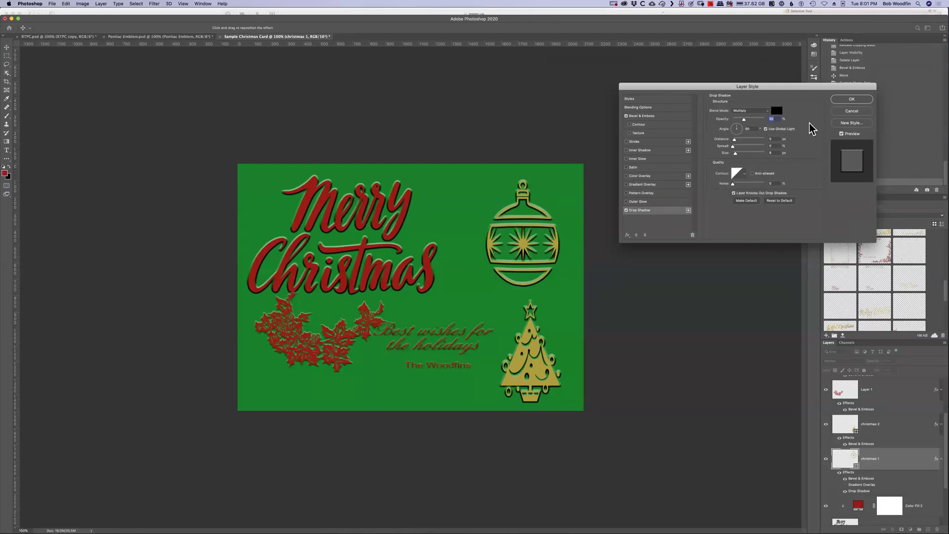
left_click(852, 112)
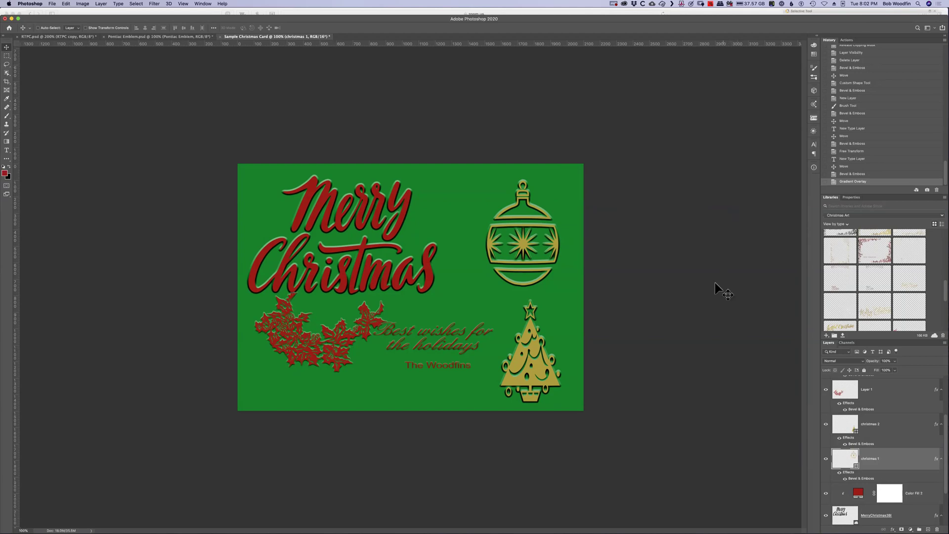
Step: Look over the effects available for the holly garland layer, Layer 1, without applying any changes
left_click(893, 392)
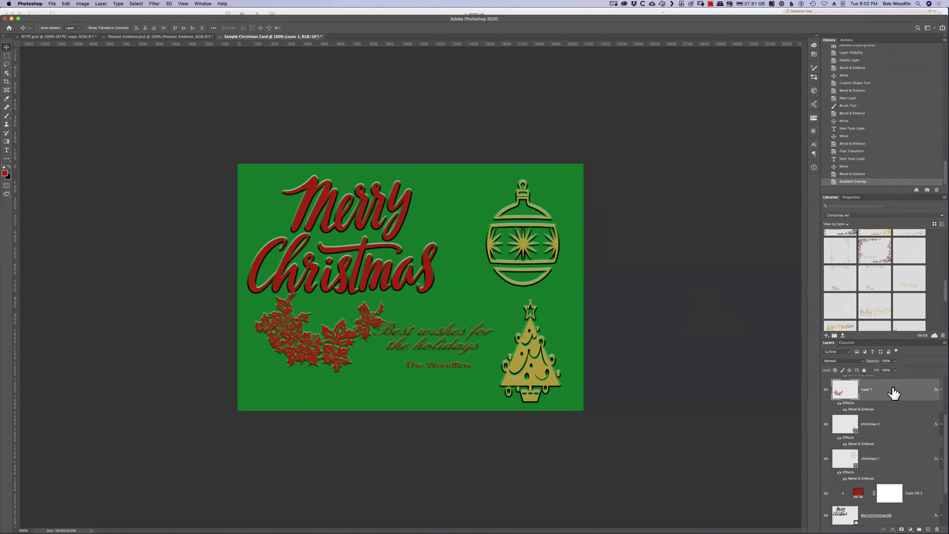
double_click(893, 392)
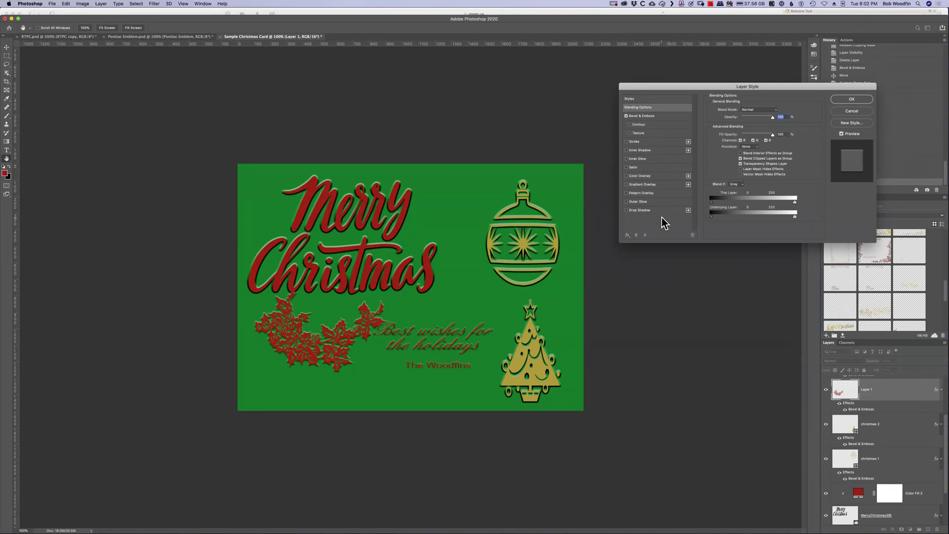
left_click(851, 112)
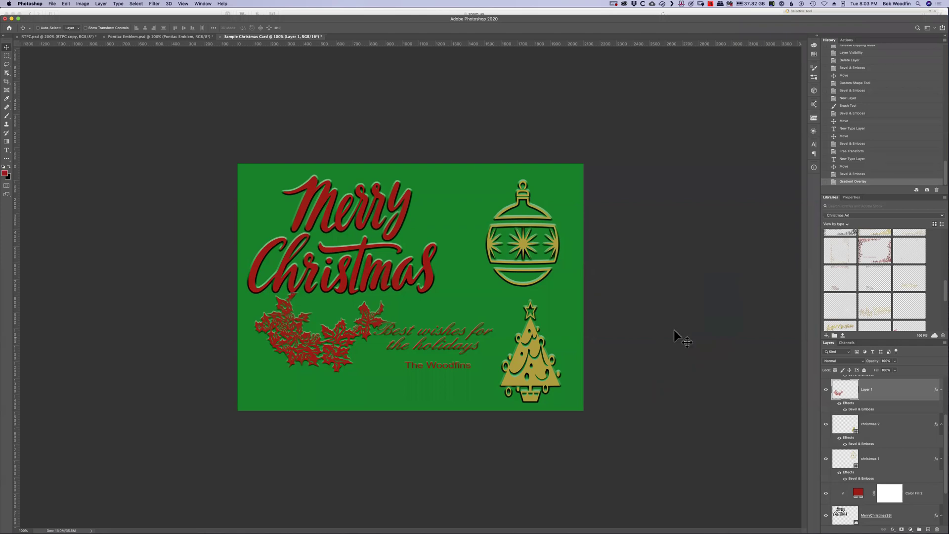
Step: Switch to the RTPC document and turn on the Stroke effect for the RTPC copy layer
left_click(51, 37)
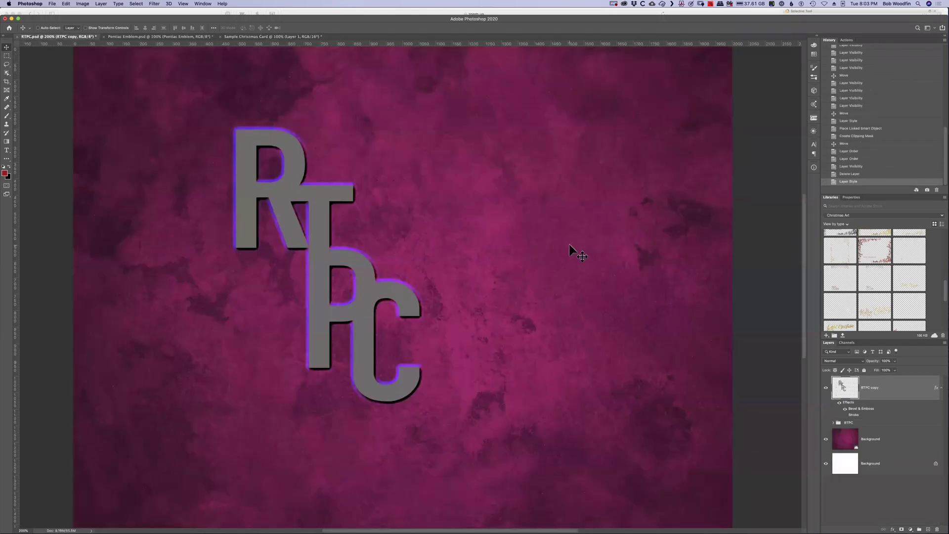
double_click(905, 390)
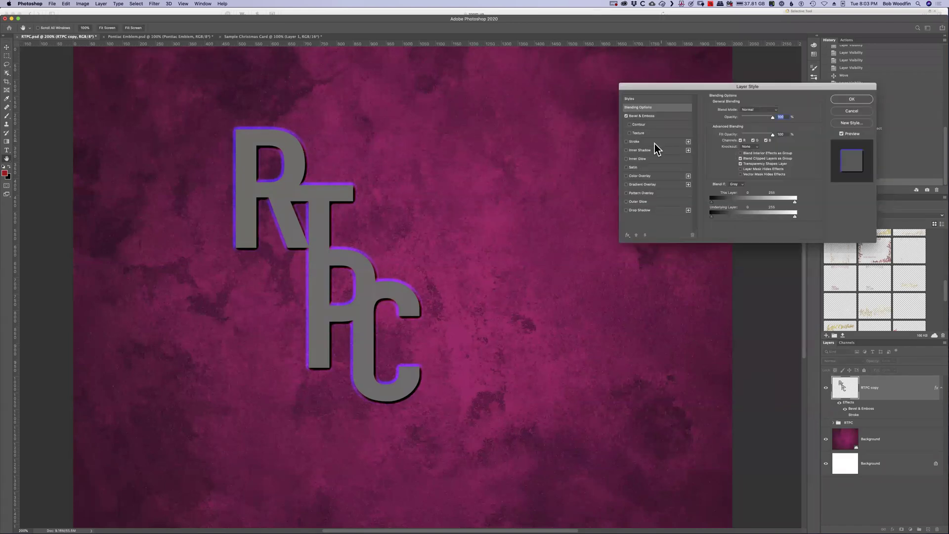
left_click(635, 143)
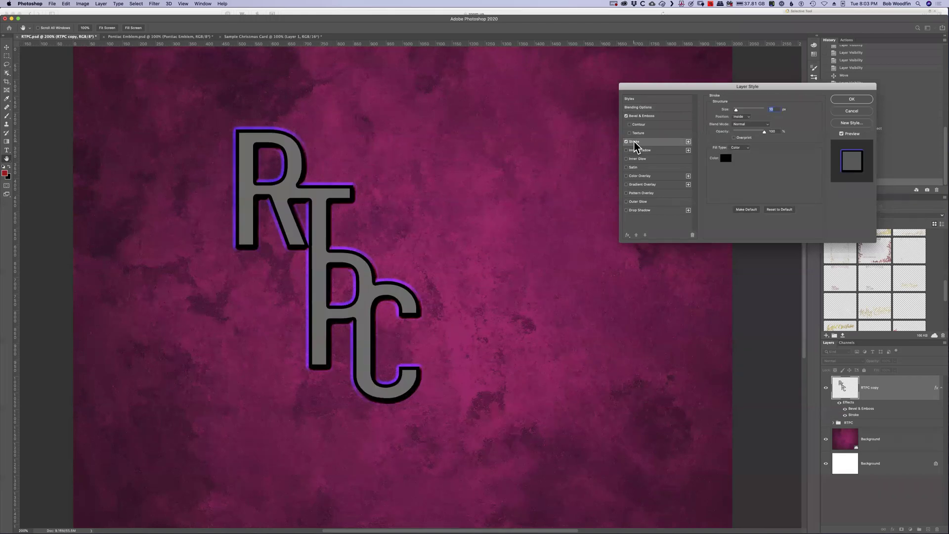
Step: Try a second Stroke and a Satin effect on the RTPC copy lettering, switching both off again
left_click(688, 142)
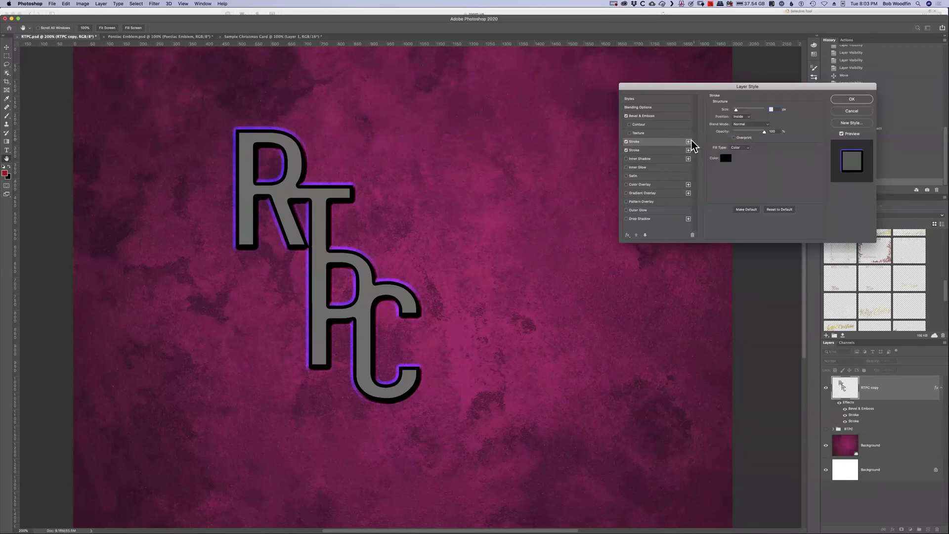
left_click(628, 235)
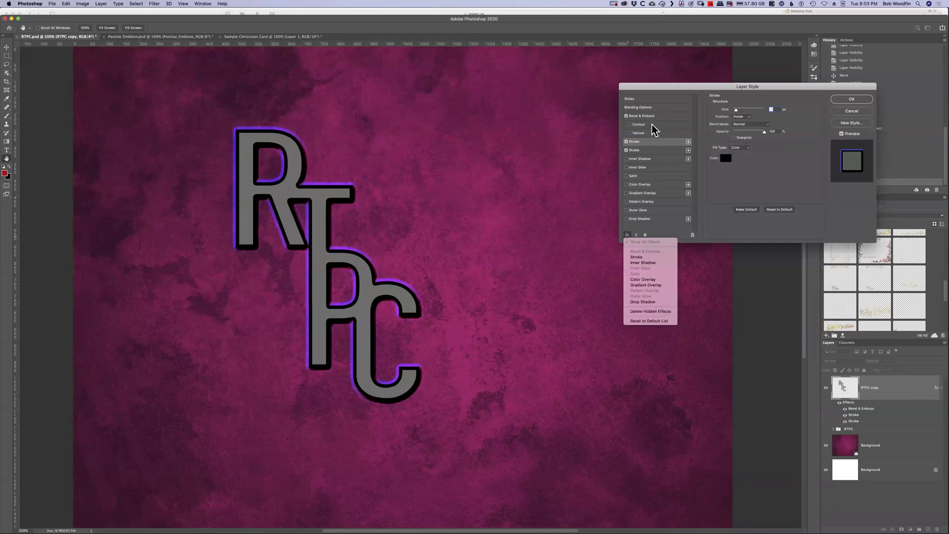
left_click(677, 87)
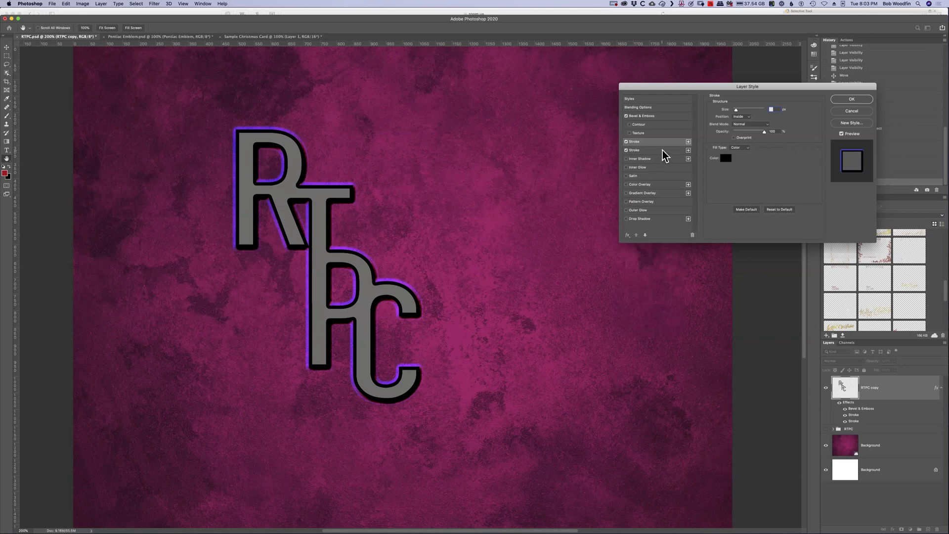
left_click(626, 150)
left_click(628, 176)
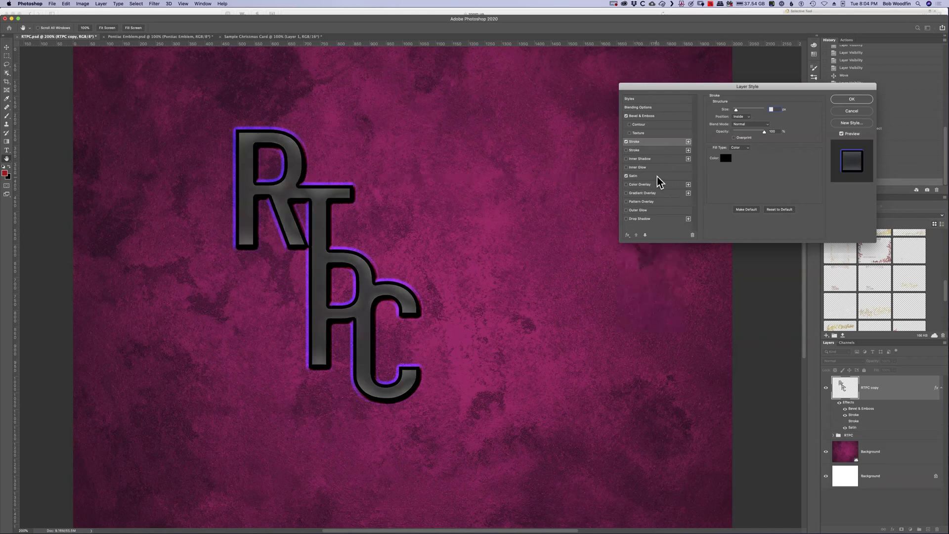
left_click(626, 176)
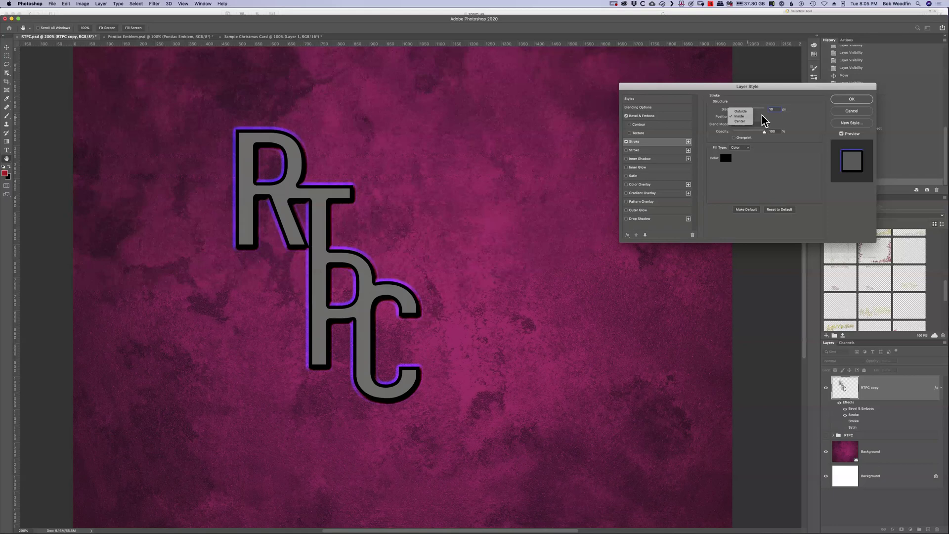
Step: Keep the stroke's position Inside and its fill type Color, and change its color to white
left_click(791, 116)
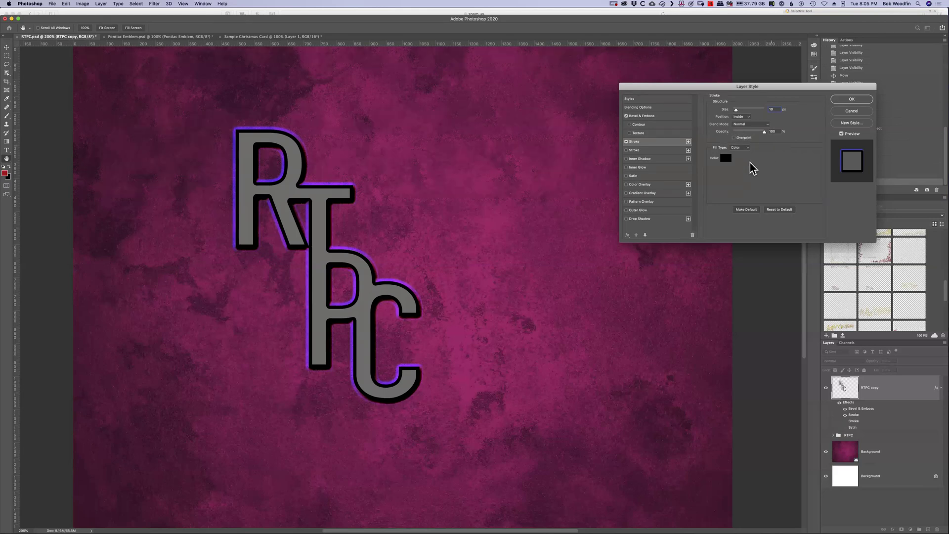
left_click(743, 148)
left_click(742, 147)
left_click(724, 162)
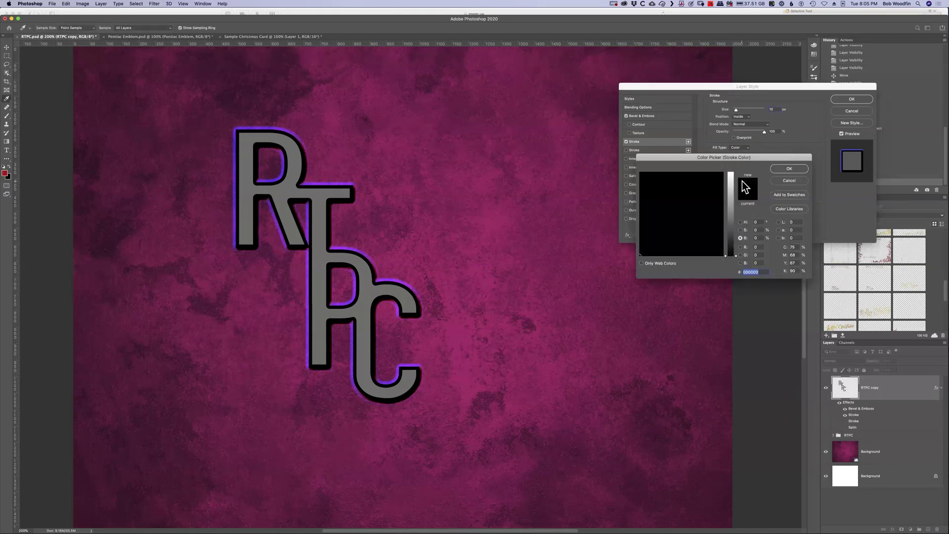
left_click(729, 174)
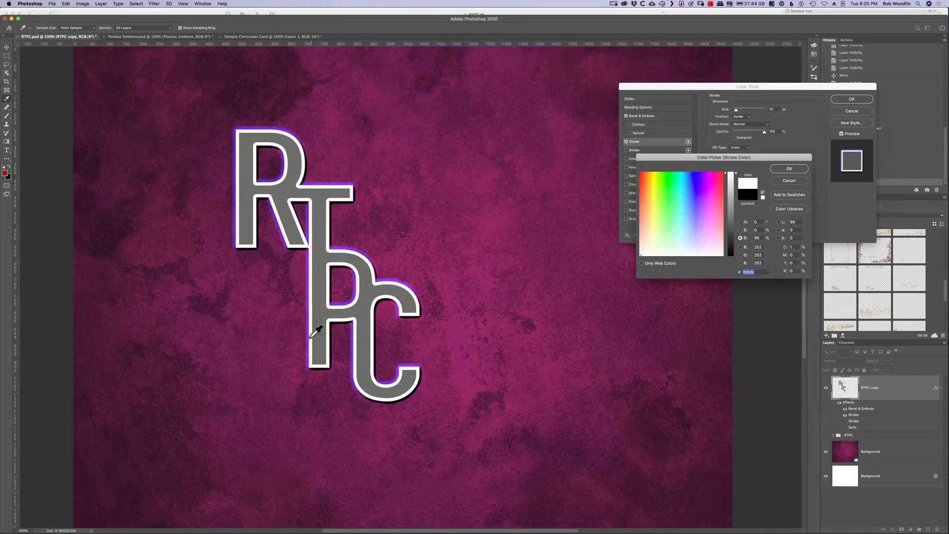
left_click(790, 169)
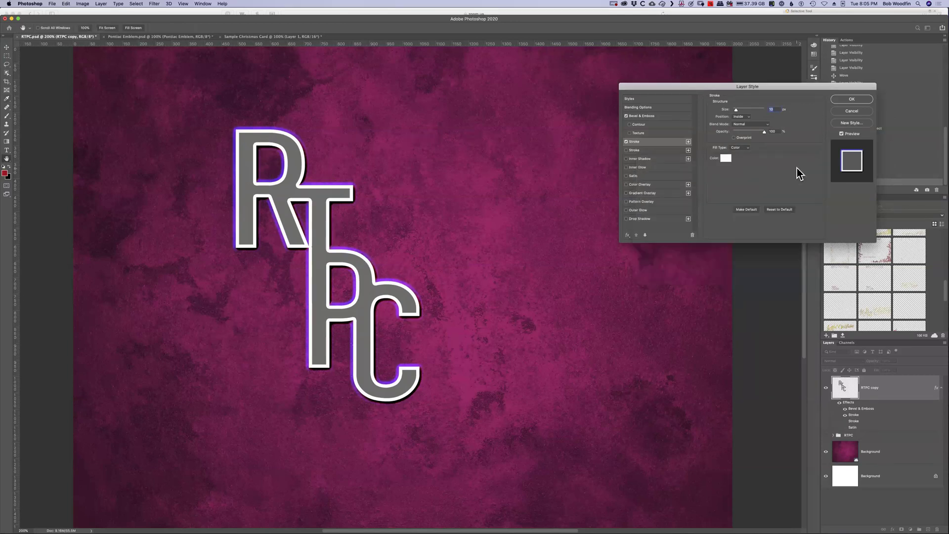
Step: Try darkening blend modes such as Multiply and Linear Burn on the white stroke
left_click(758, 123)
left_click(755, 143)
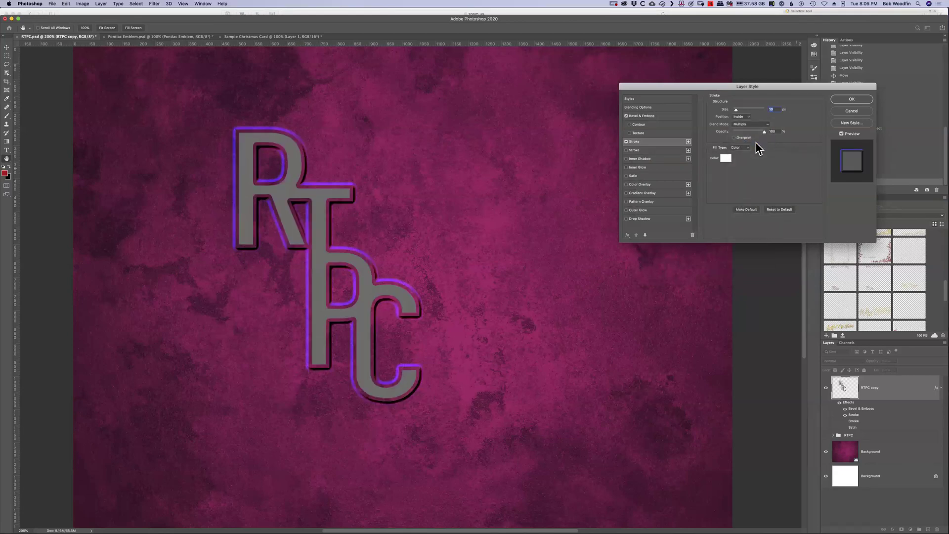
left_click(760, 123)
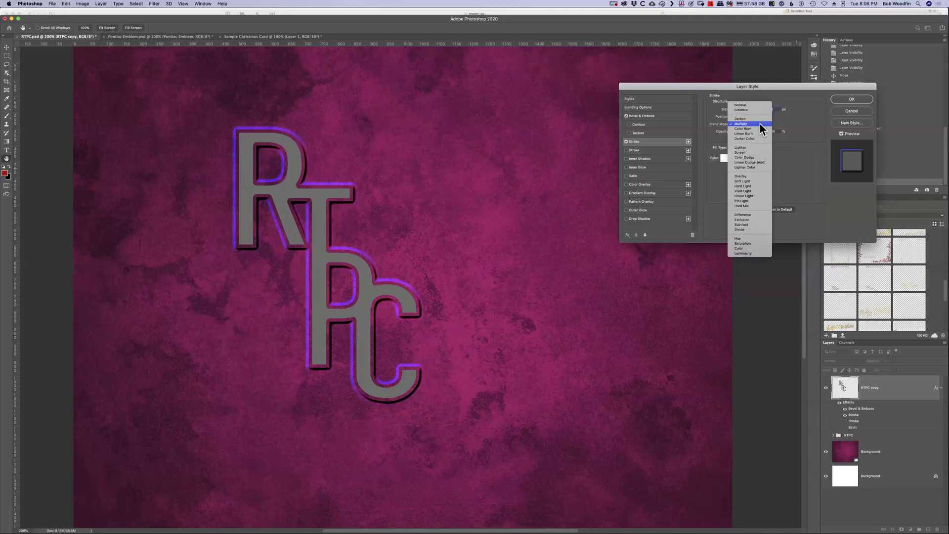
left_click(758, 133)
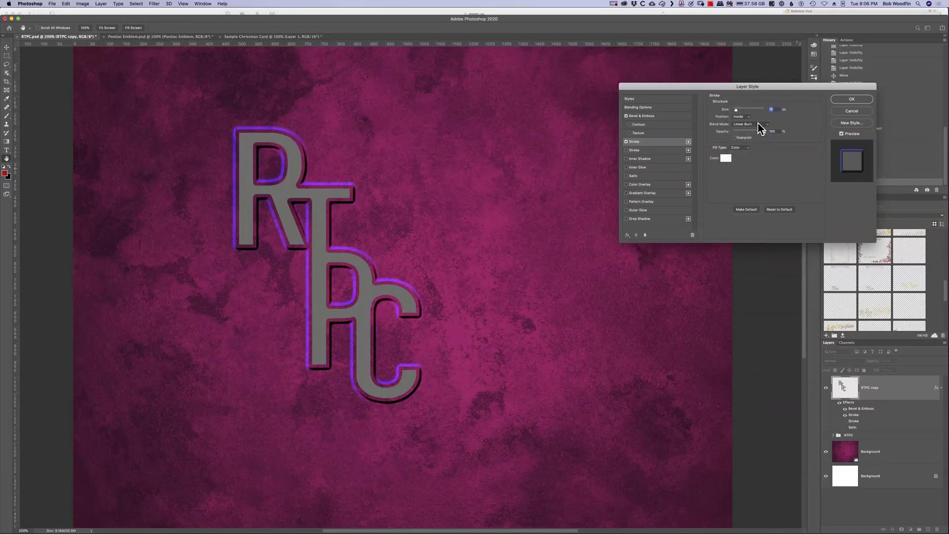
left_click(758, 124)
left_click(752, 128)
Step: Try the lightening blend modes Screen, Lighter Color and Color Dodge on the white stroke
left_click(758, 126)
left_click(754, 138)
left_click(770, 123)
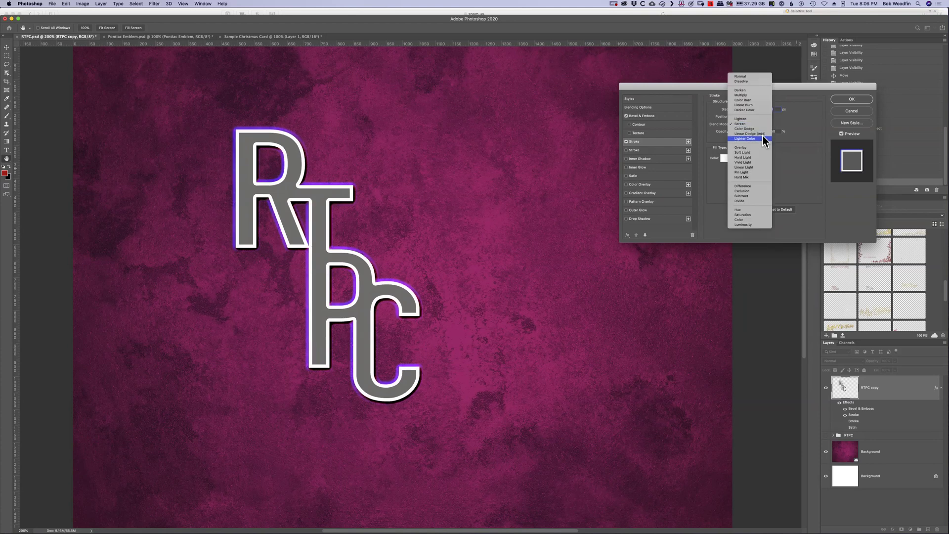
left_click(760, 136)
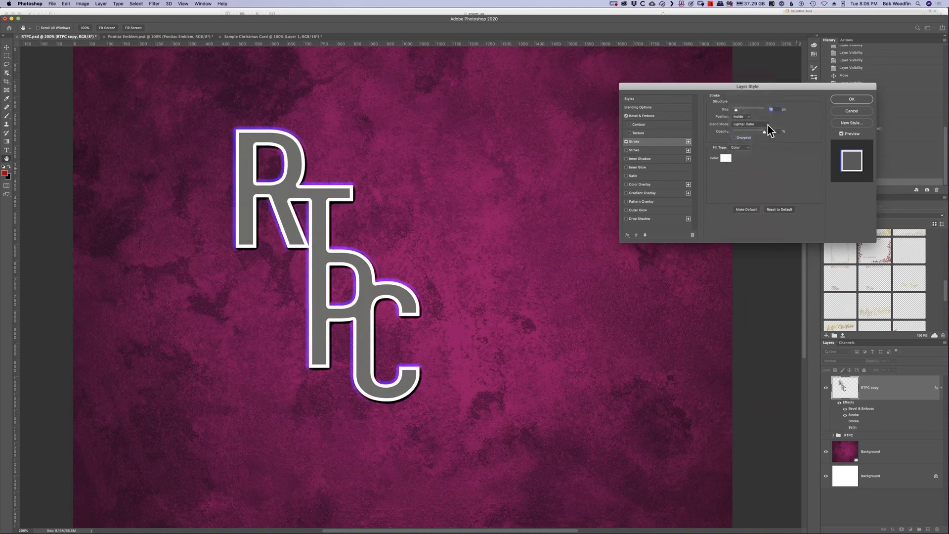
left_click(764, 124)
left_click(758, 110)
left_click(766, 124)
left_click(757, 130)
Step: Try the Soft Light blend mode on the stroke and return it to Normal
left_click(765, 125)
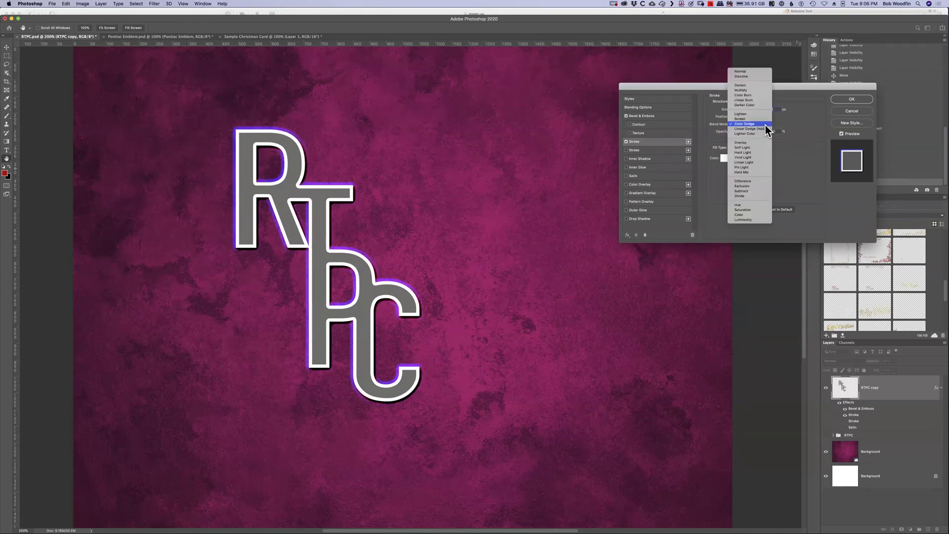
left_click(758, 147)
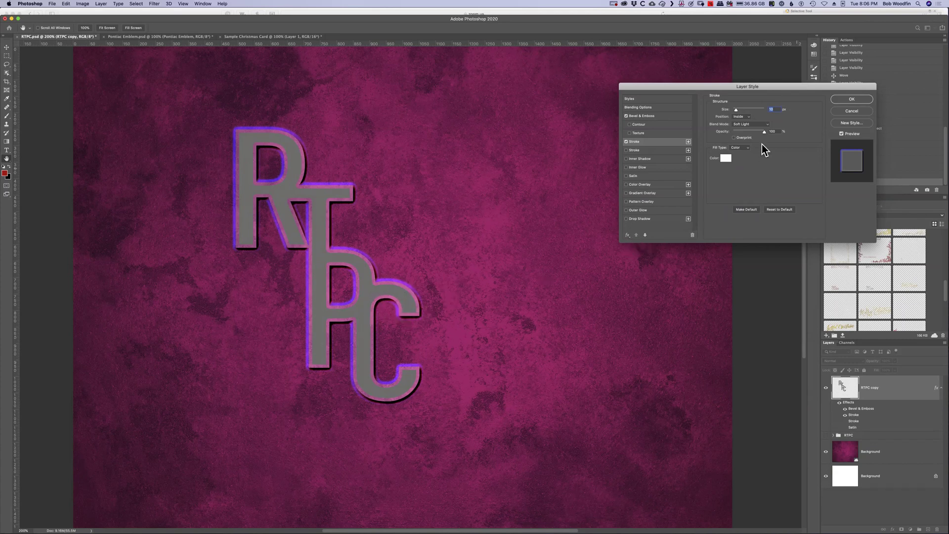
left_click(765, 124)
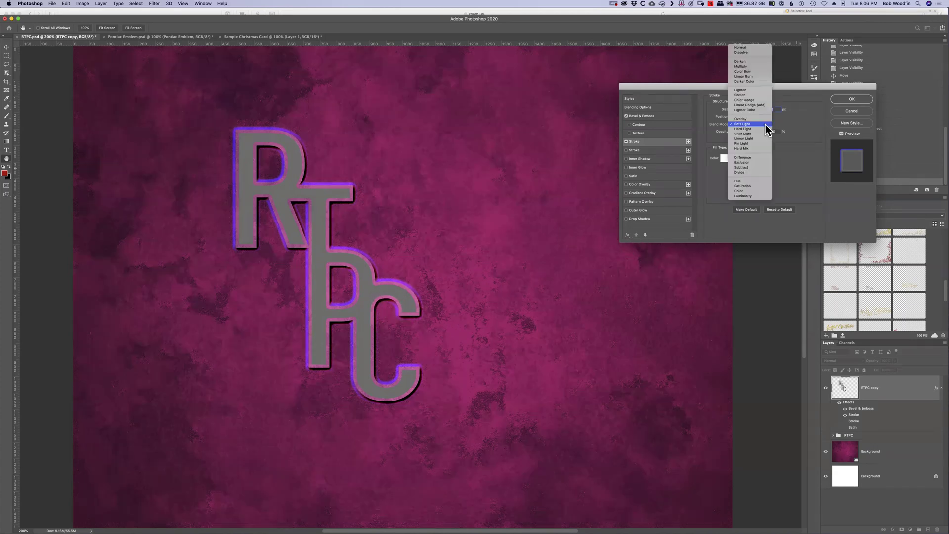
left_click(756, 46)
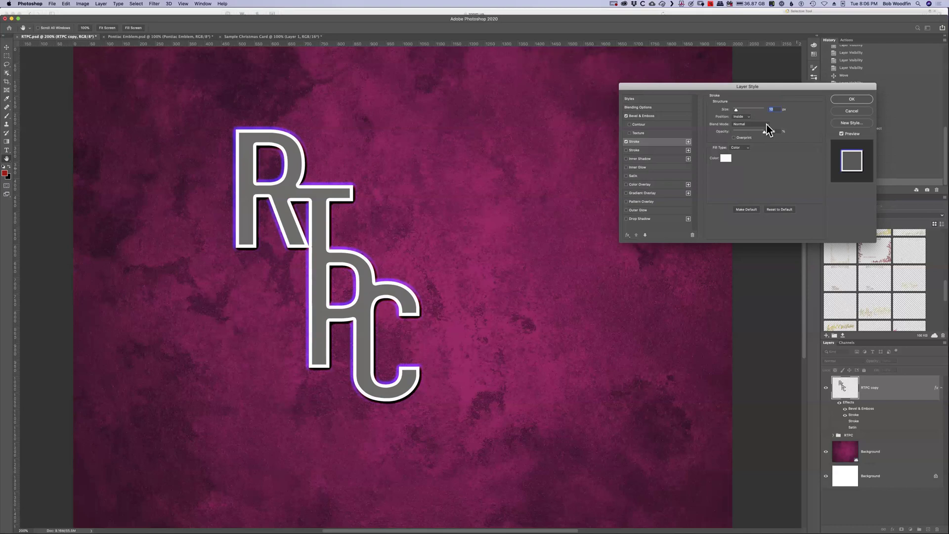
Step: Compare the Outside and Center stroke positions on the lettering and settle on Outside
left_click(746, 115)
left_click(745, 111)
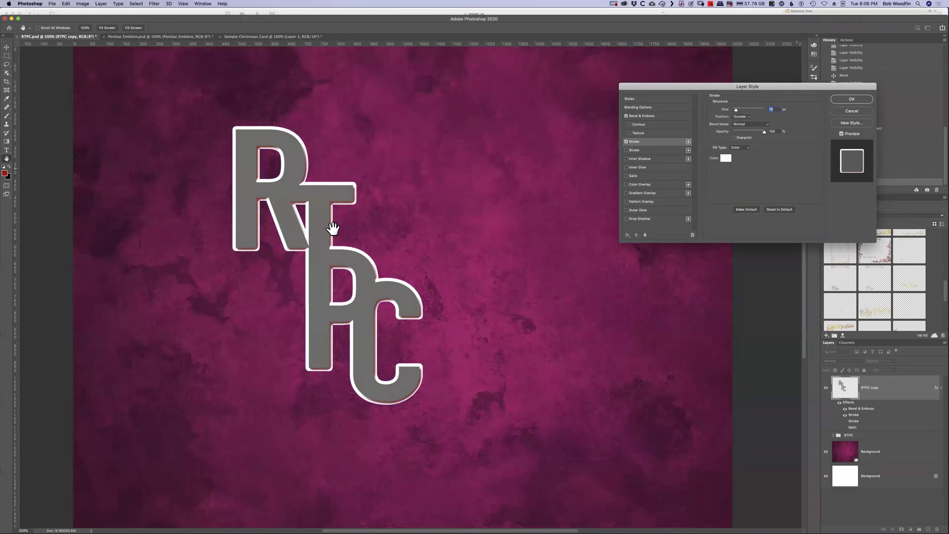
left_click(745, 118)
left_click(745, 127)
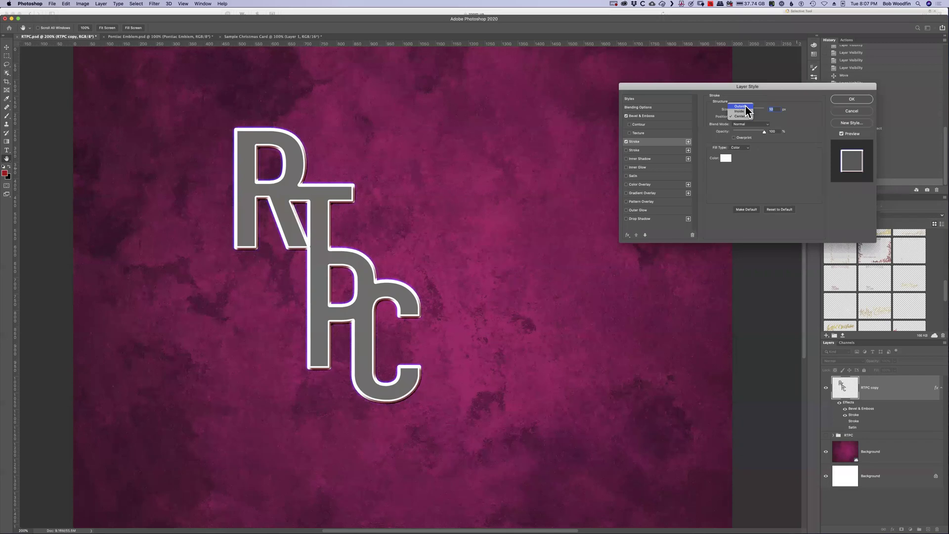
left_click(746, 107)
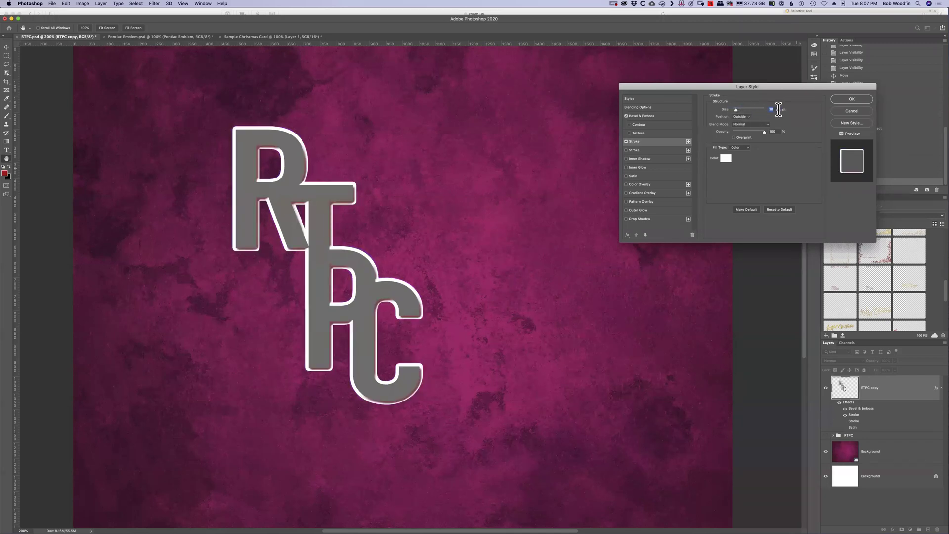
Step: Reduce the stroke's size to a few pixels and lower its opacity to about 80%
left_click_drag(736, 113, 735, 113)
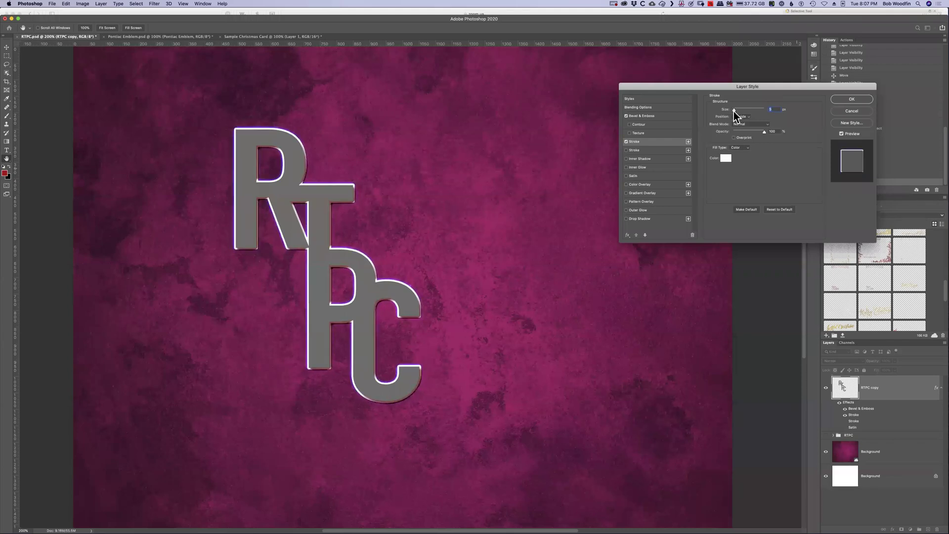
key("Down")
key("Down")
key("Down")
mouse_move(764, 133)
left_mouse_down()
mouse_move(747, 132)
mouse_move(758, 132)
left_mouse_up()
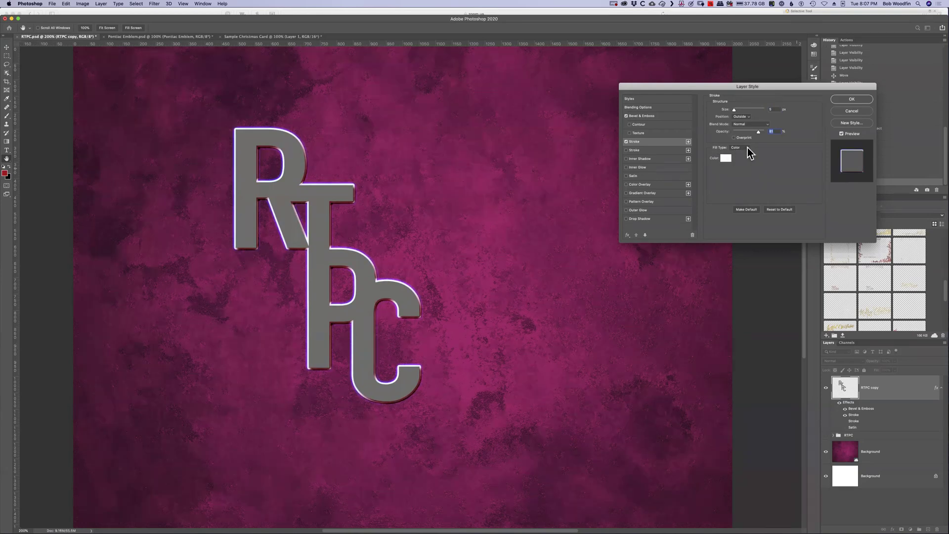
Step: Try a Gradient fill type on the stroke and widen the stroke to 10 px
left_click(742, 147)
left_click(743, 153)
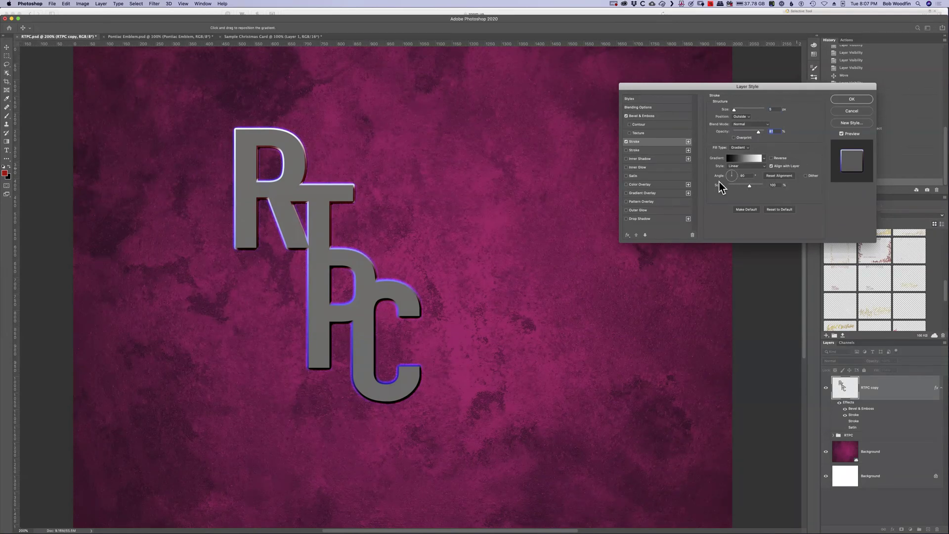
left_click(772, 166)
left_click_drag(734, 111, 736, 111)
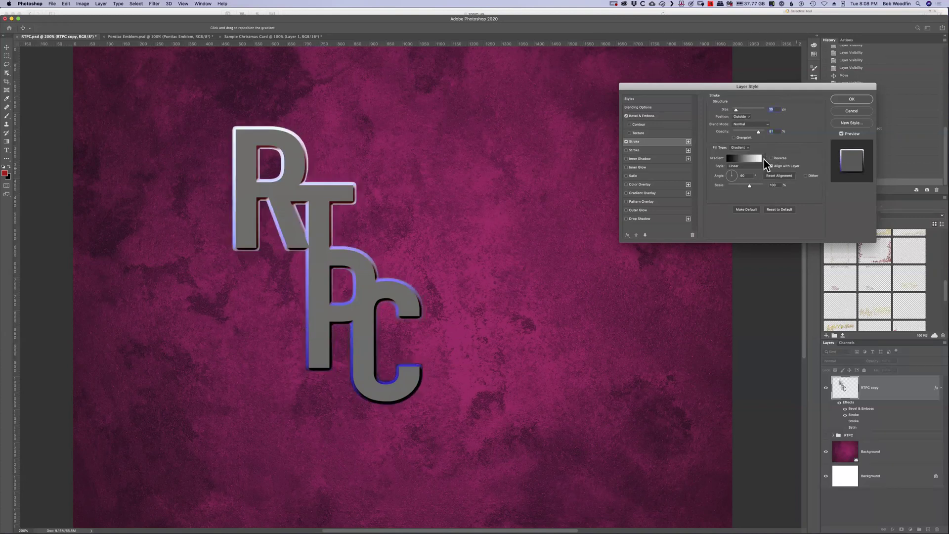
Step: Try the red gradient preset from Basics on the stroke, return to black-to-white, and look over the gradient styles
left_click(764, 158)
left_click(730, 182)
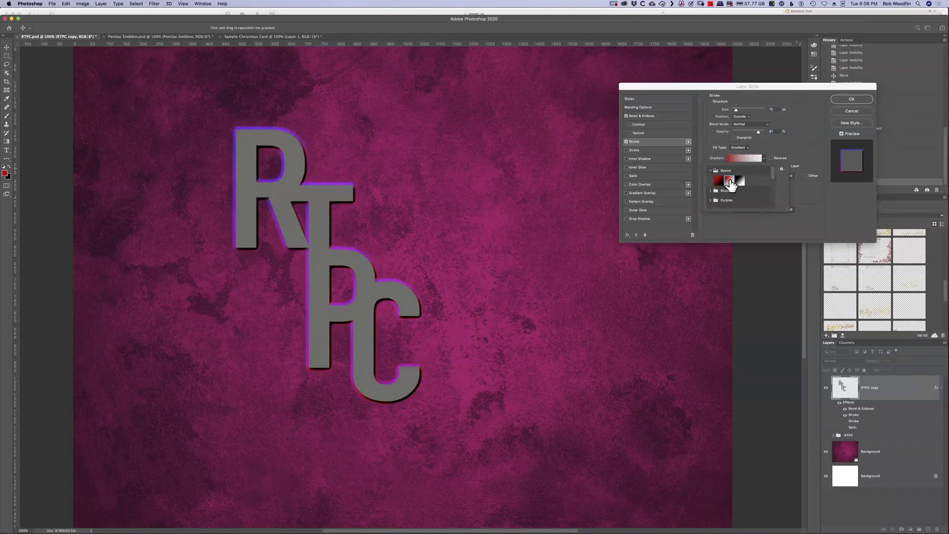
left_click(741, 182)
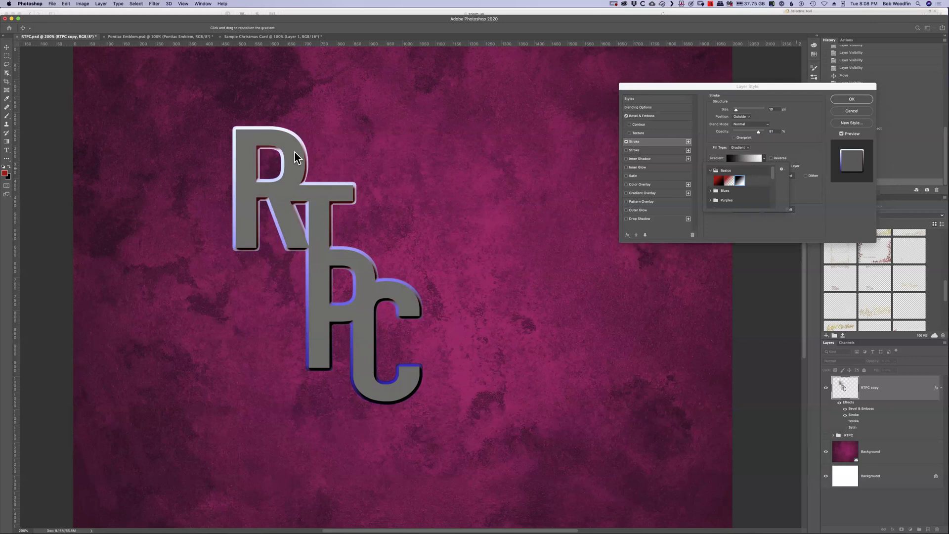
left_click(786, 154)
left_click(764, 167)
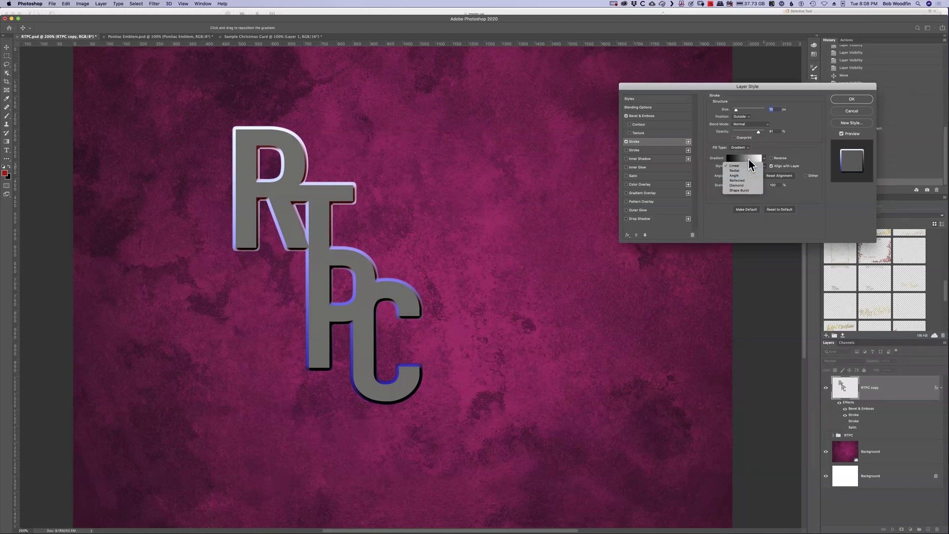
left_click(785, 147)
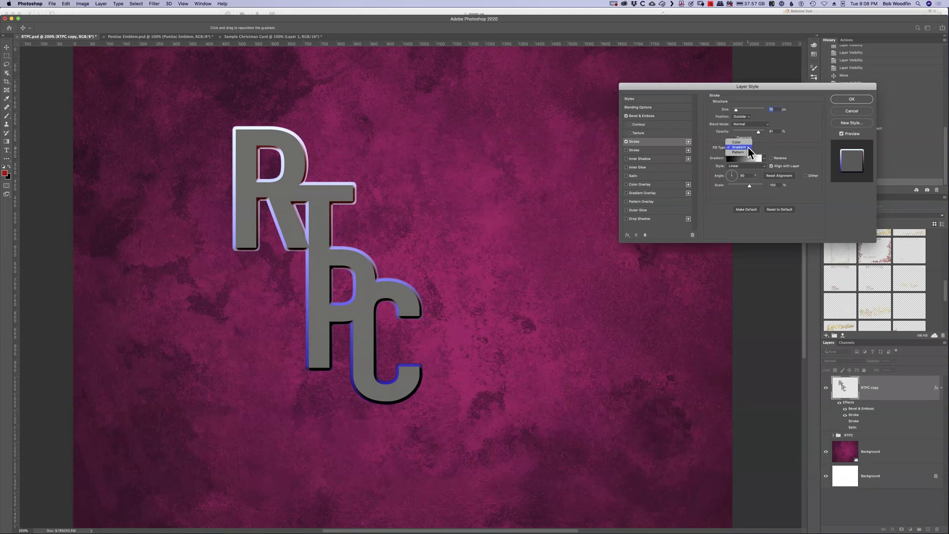
Step: Try a Pattern fill on the stroke with Trees and Grass patterns, varying the grass pattern's angle and scale
left_click(739, 152)
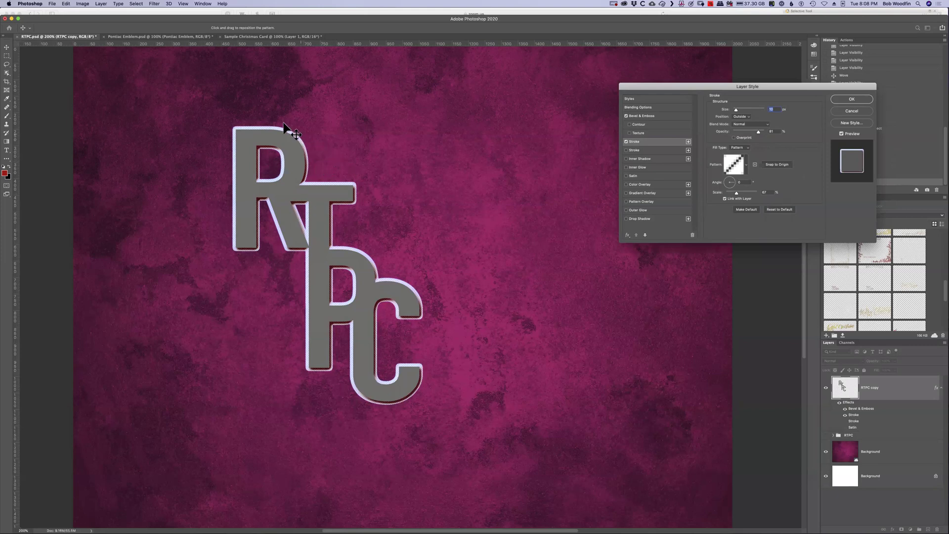
left_click(746, 165)
left_click(708, 203)
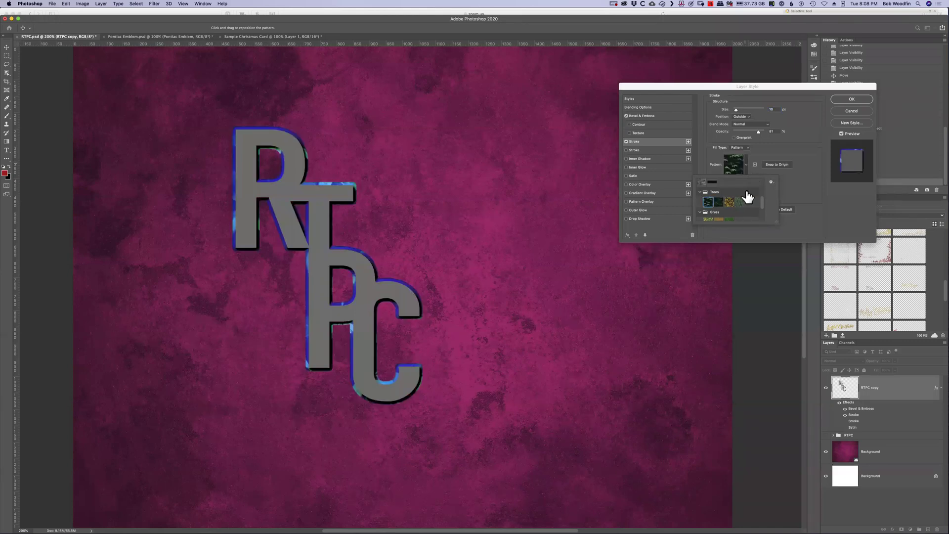
left_click(700, 192)
left_click(707, 211)
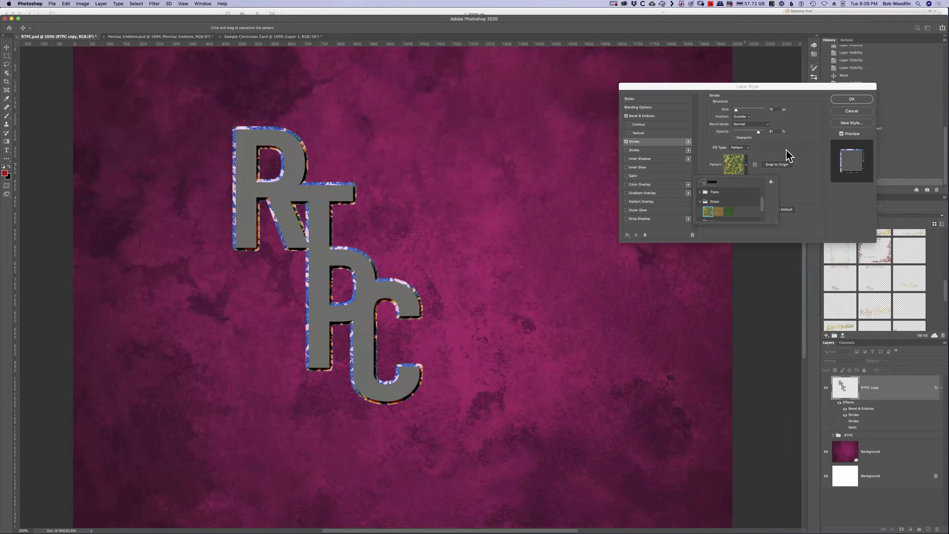
left_click(805, 136)
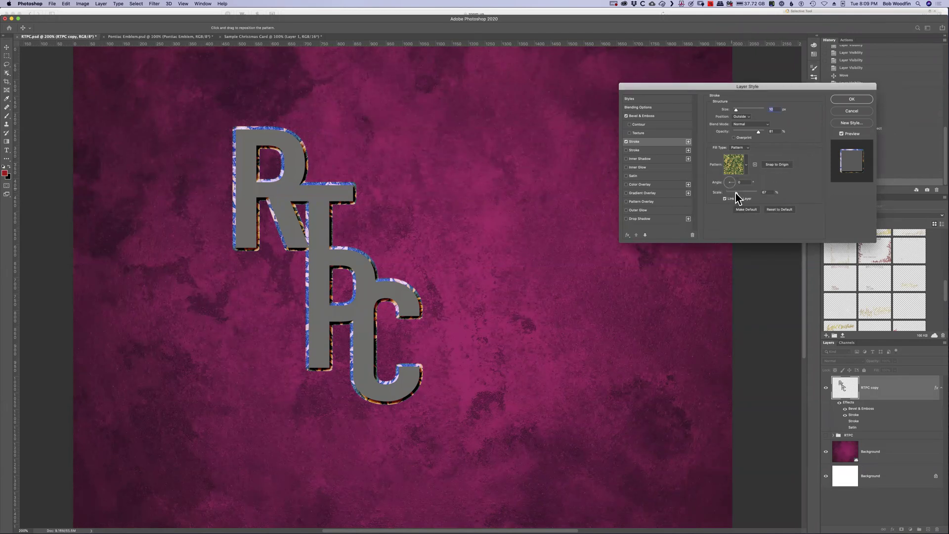
left_click_drag(734, 183, 752, 197)
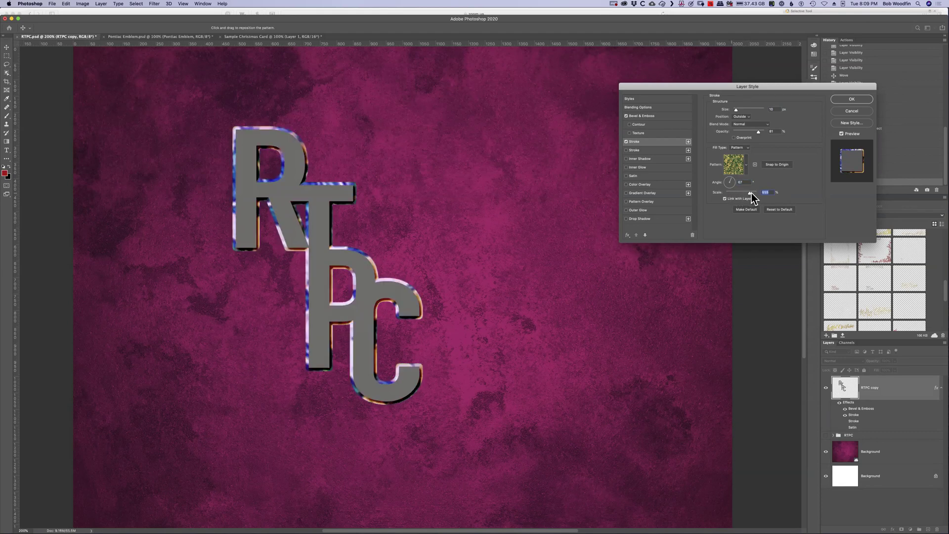
left_click_drag(749, 198, 732, 198)
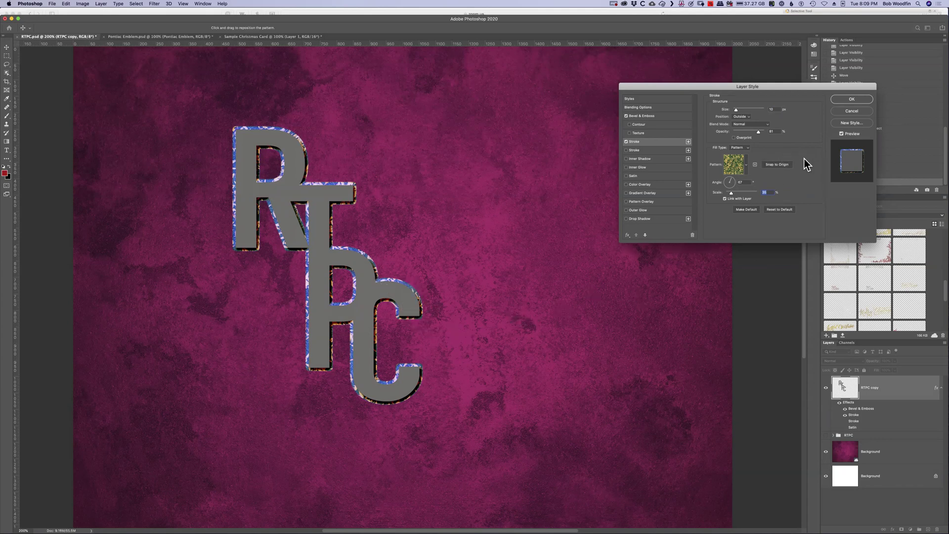
Step: Return the stroke to the Color fill type and set its size to 2 px
left_click(747, 147)
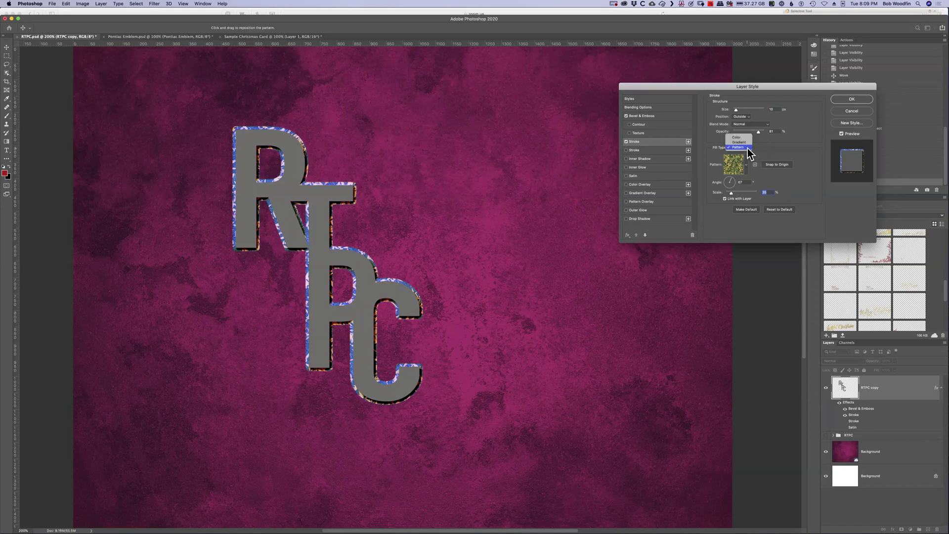
left_click(736, 137)
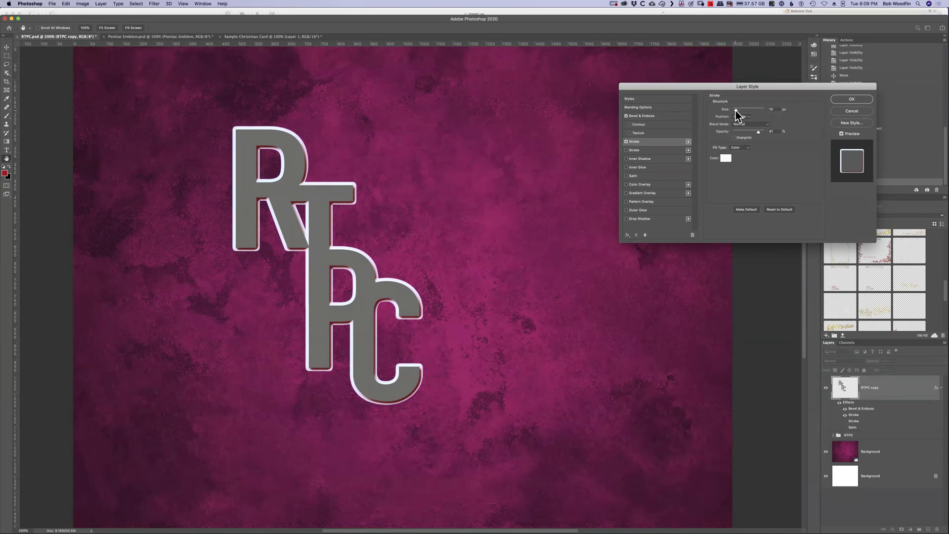
left_click(772, 110)
type("2")
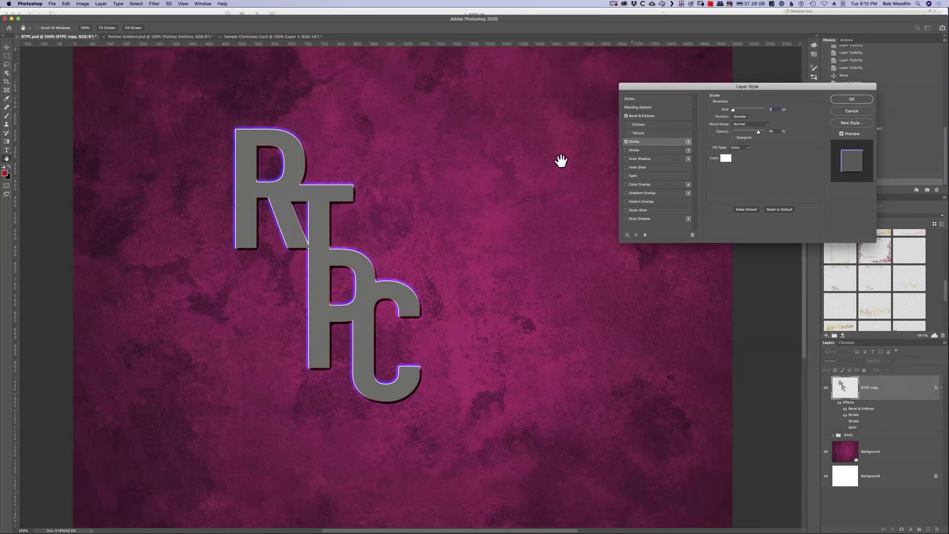
Step: Change the Bevel & Emboss highlight color from blue to a light gray
left_click(641, 115)
left_click(781, 196)
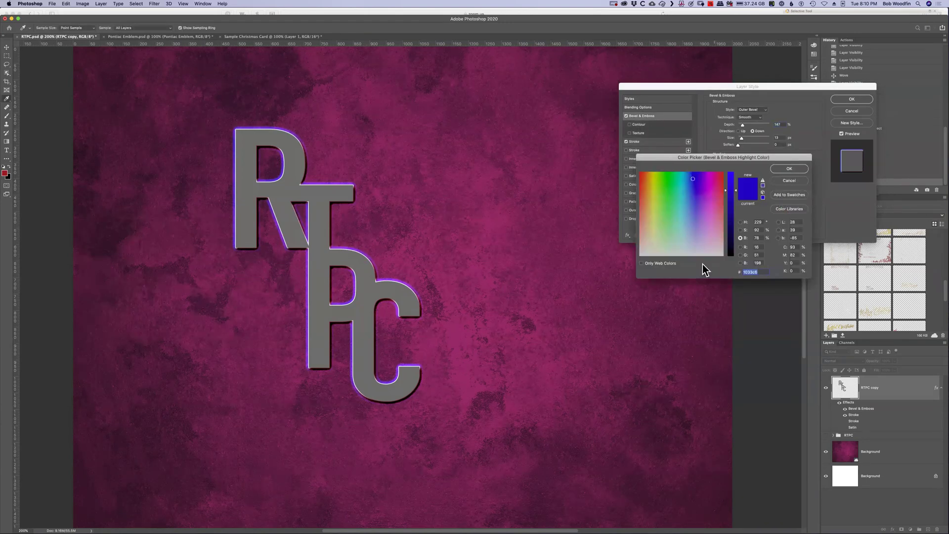
left_click(641, 255)
left_click(789, 169)
Step: Raise the Bevel & Emboss highlight opacity and set the highlight mode to Screen
left_click_drag(762, 205, 766, 208)
left_click(767, 197)
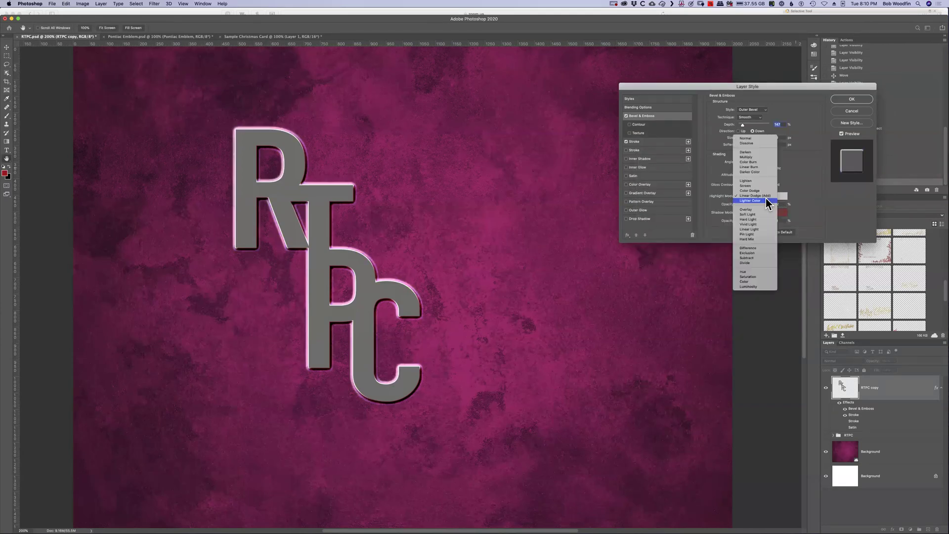
left_click(763, 186)
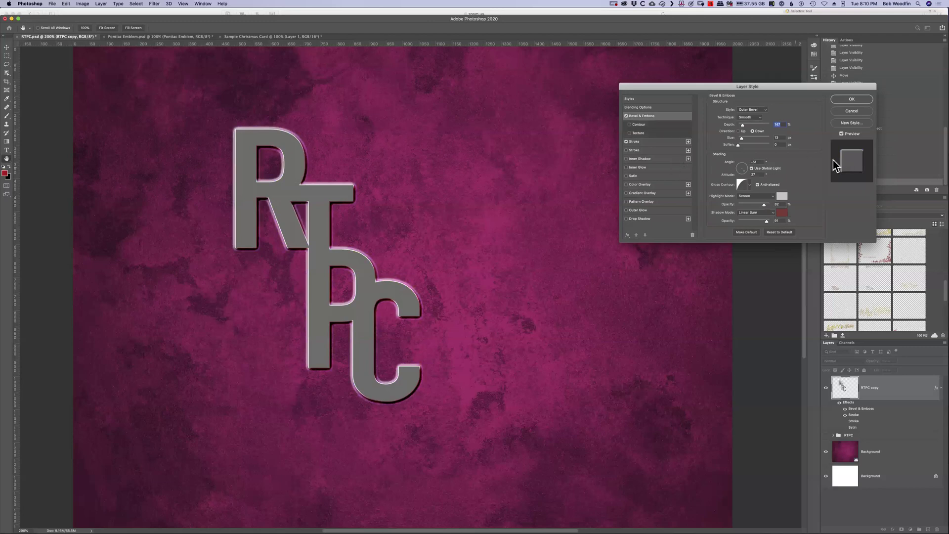
Step: Try the Center position for the stroke, then set it to Inside with a size of 4 px
left_click(654, 142)
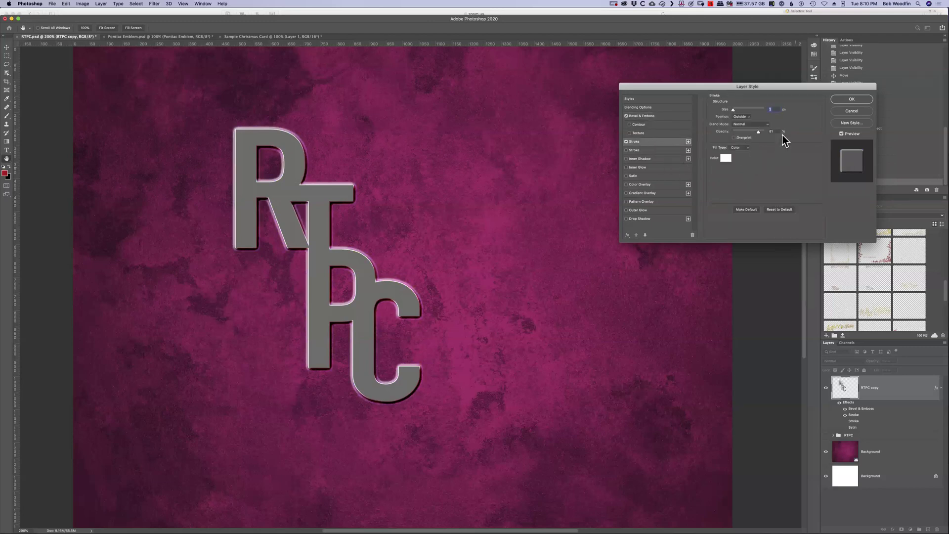
left_click(747, 117)
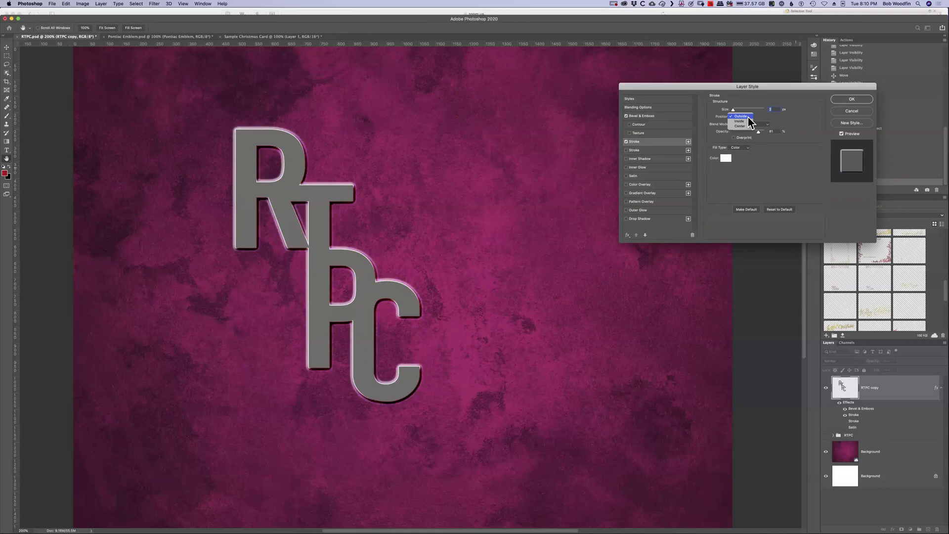
left_click(746, 128)
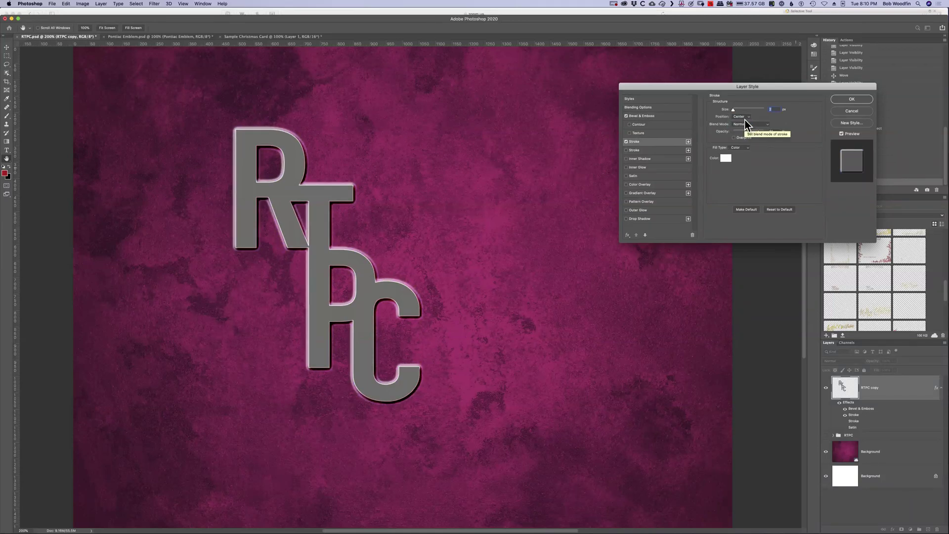
left_click(747, 116)
left_click(744, 111)
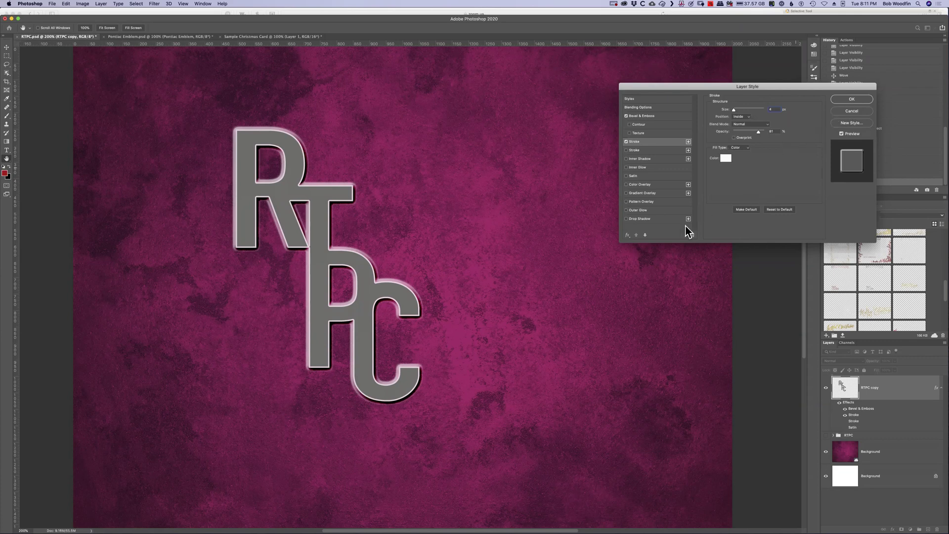
Step: Add a Drop Shadow to the RTPC lettering and set its color to the dark gray 5d5d5d
left_click(637, 219)
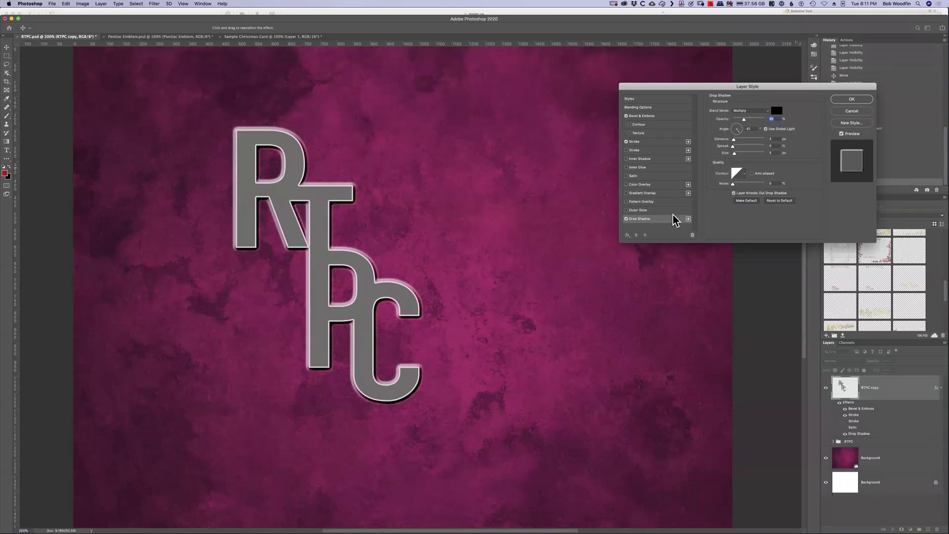
left_click(776, 110)
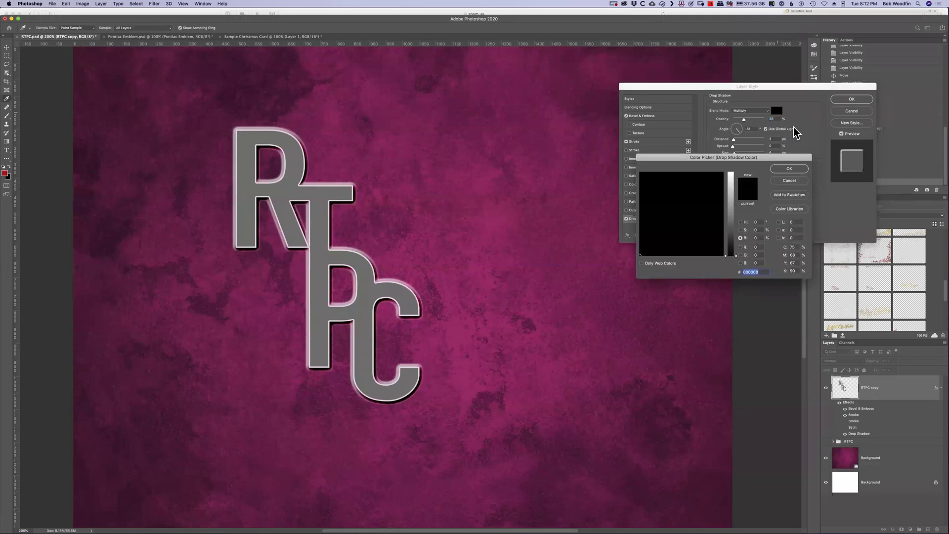
left_click(732, 225)
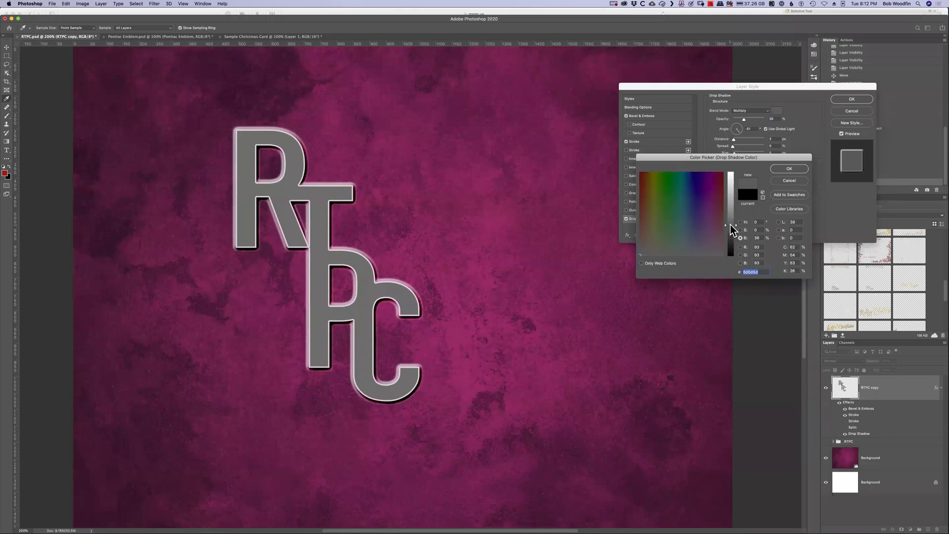
left_click(798, 169)
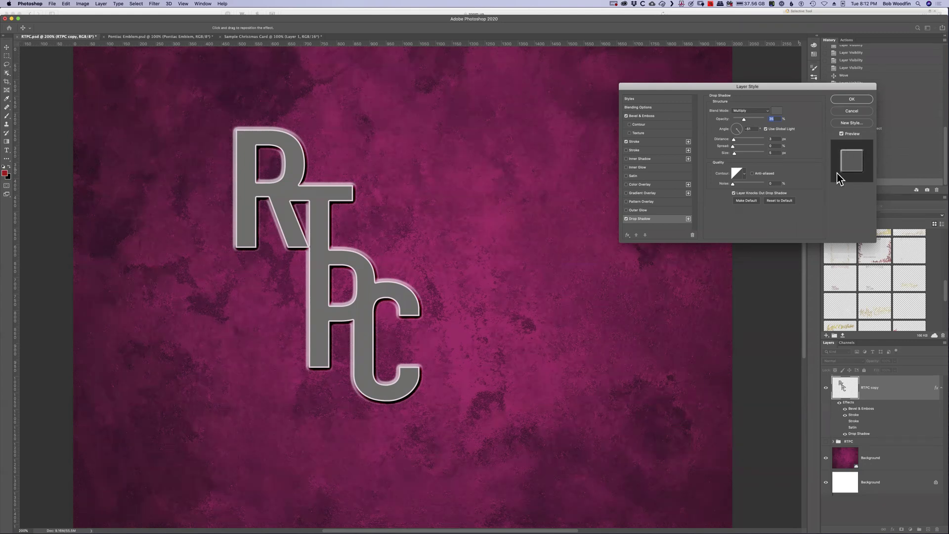
Step: Adjust the drop shadow's distance, set spread to 10% and size to about 43 px, and raise the opacity to about 85%
left_click(734, 140)
left_click_drag(743, 139, 748, 153)
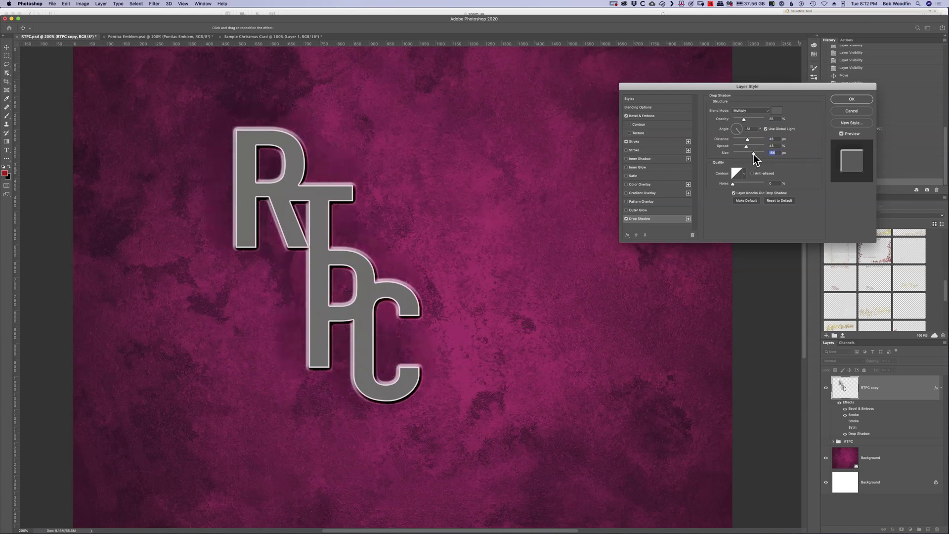
left_click_drag(746, 147, 737, 140)
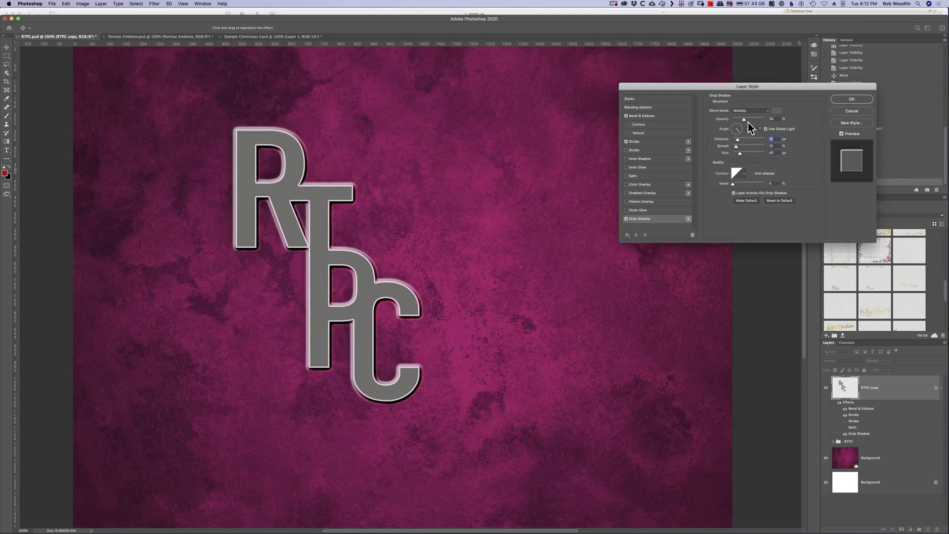
left_click(760, 120)
left_click_drag(735, 141, 740, 141)
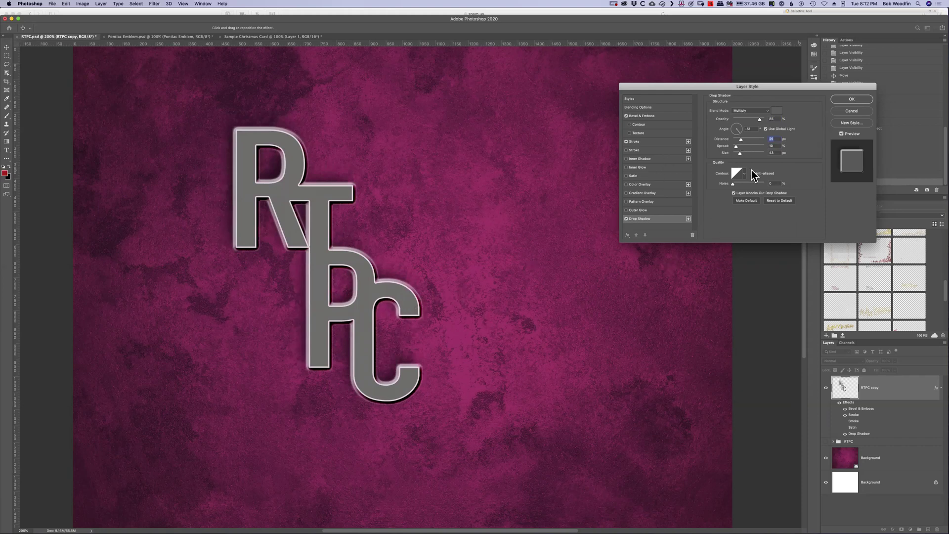
Step: Change the drop shadow color to black
left_click(777, 112)
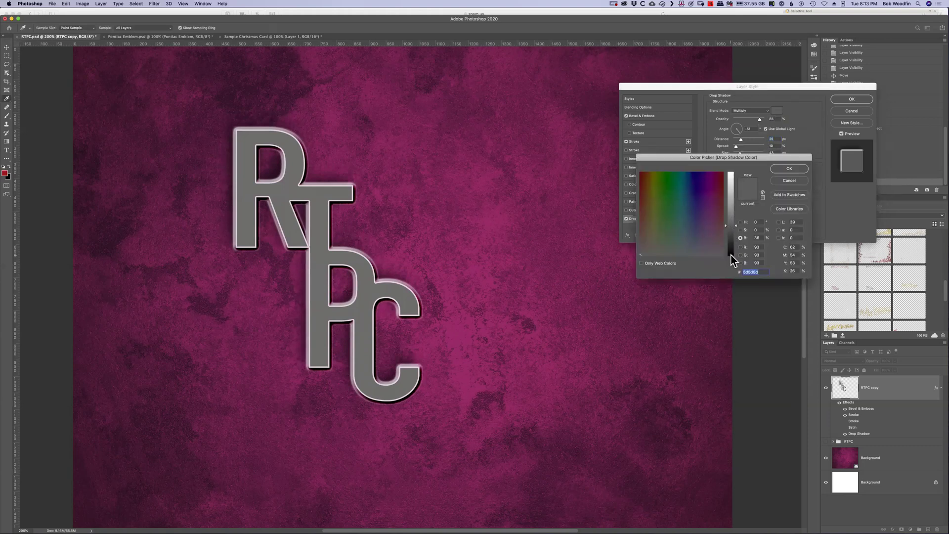
left_click_drag(731, 255, 731, 262)
left_click(790, 169)
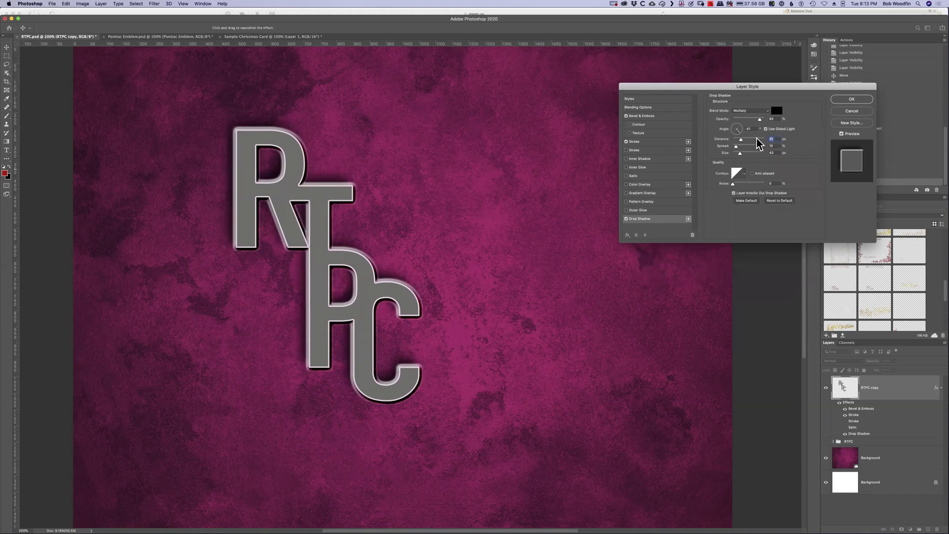
Step: Increase the drop shadow's spread and swing its light angle to the upper left so the shadow falls to the lower right
left_click_drag(737, 146, 736, 145)
left_click(740, 146)
left_click(734, 122)
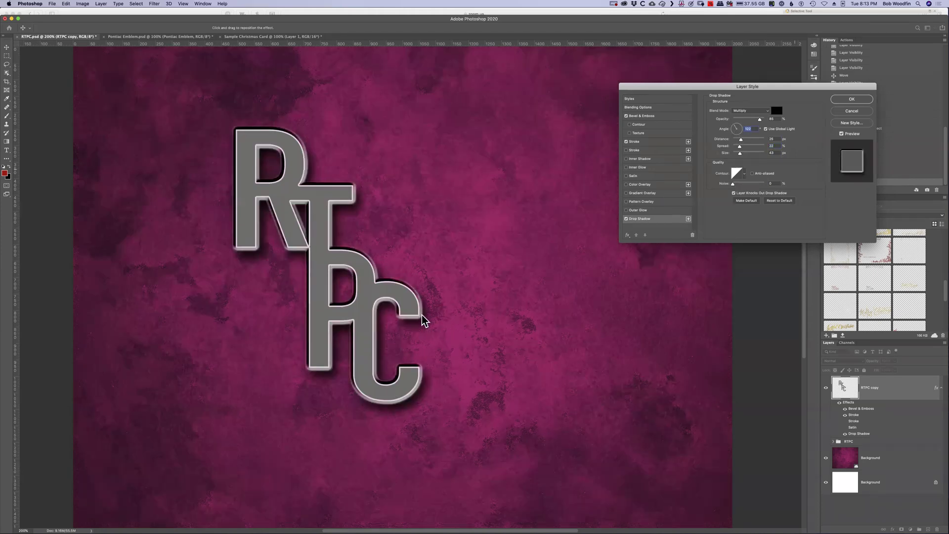
Step: Increase the drop shadow's distance to about 38 px, widen its spread, and compare a hard 1 px size with a softer, larger size
mouse_move(741, 140)
left_mouse_down()
mouse_move(755, 144)
mouse_move(745, 142)
left_mouse_up()
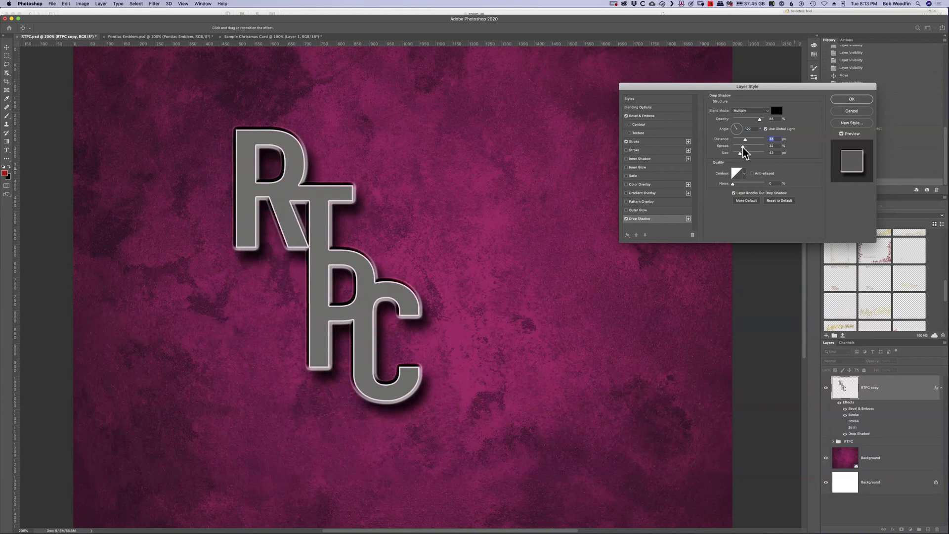
left_click_drag(754, 150, 749, 150)
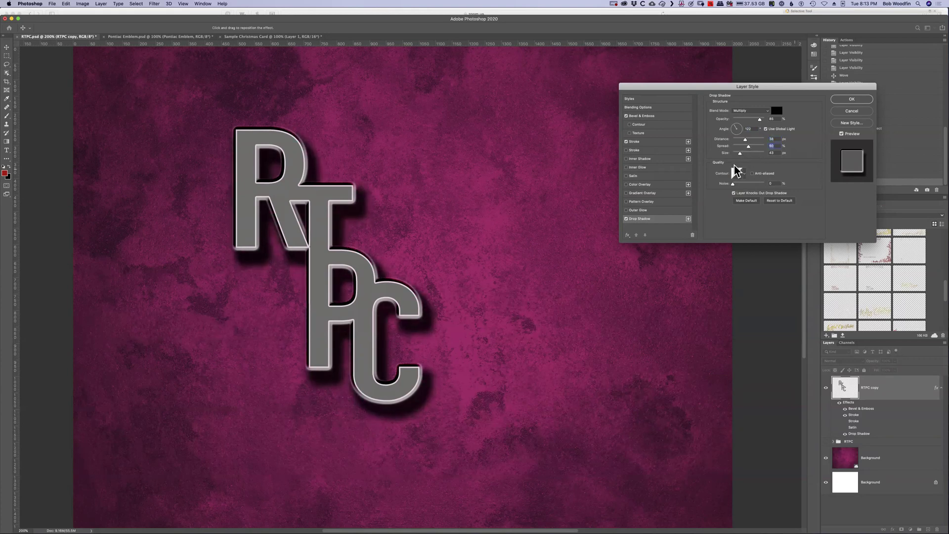
mouse_move(740, 154)
left_mouse_down()
mouse_move(751, 155)
mouse_move(734, 155)
left_mouse_up()
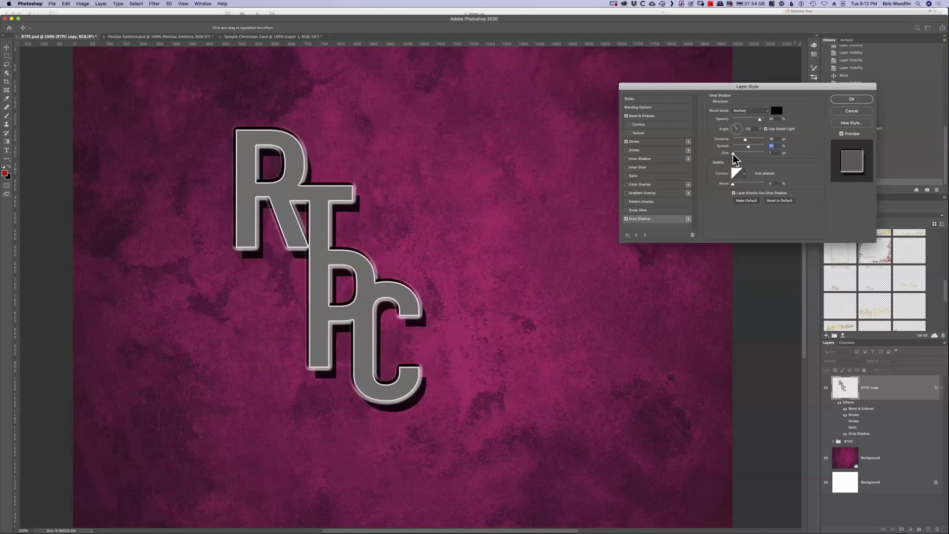
key("Tab")
left_click_drag(734, 154, 740, 155)
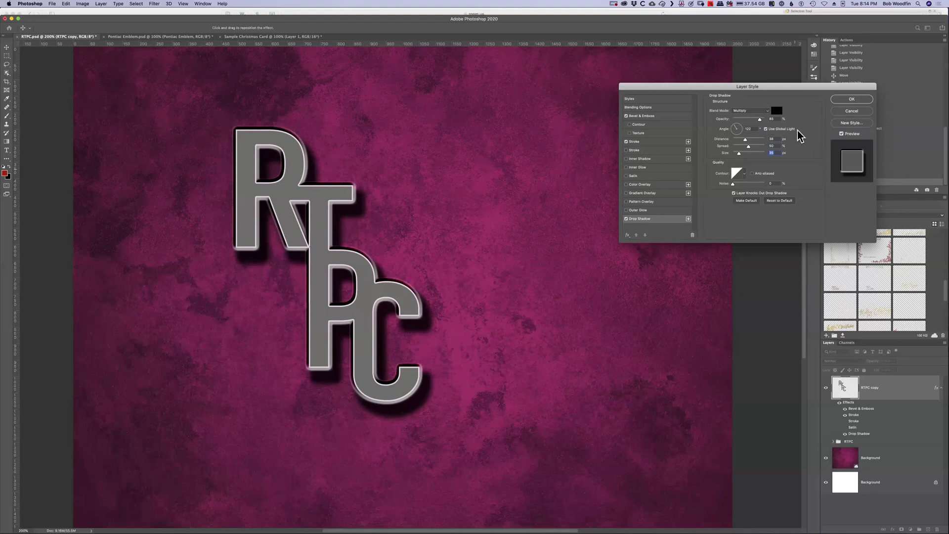
Step: Try the Cone contour on the drop shadow and inspect its curve in the Contour Editor
left_click(744, 175)
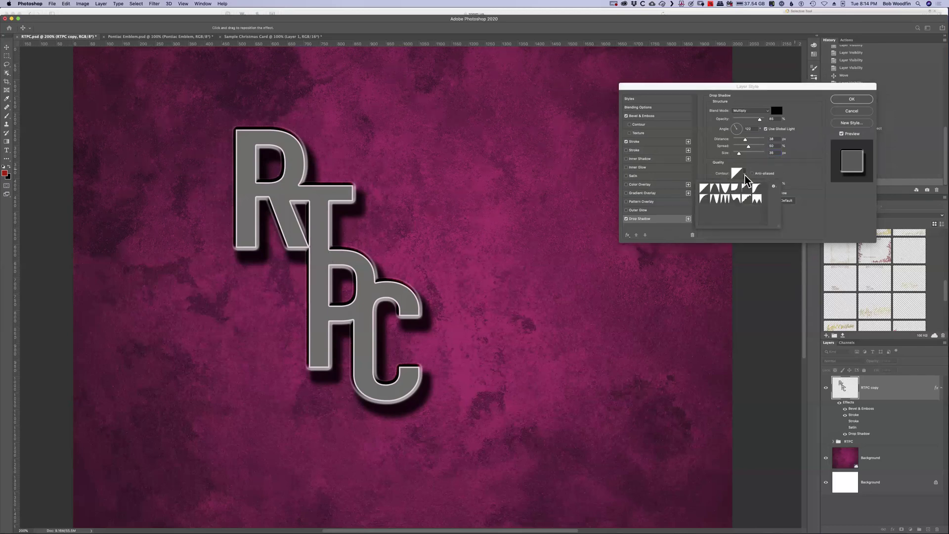
left_click(715, 194)
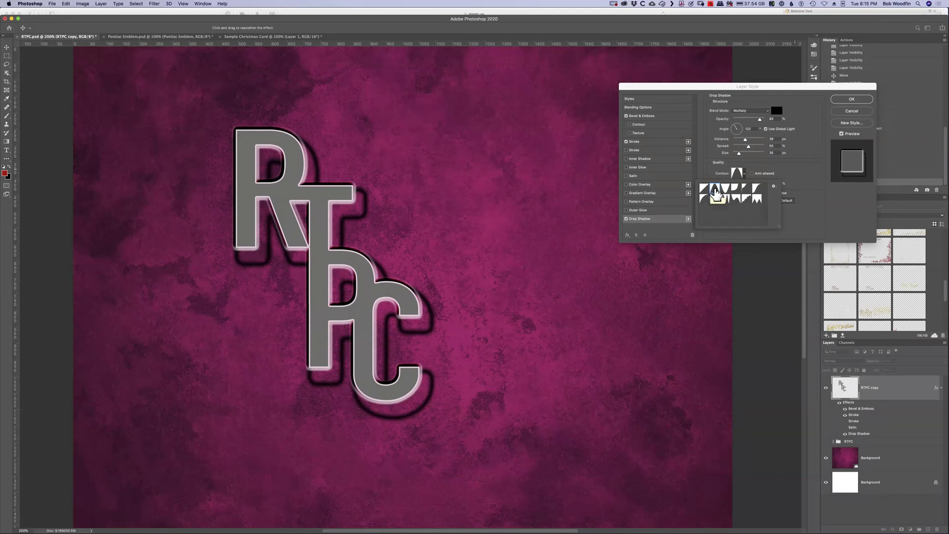
left_click(737, 173)
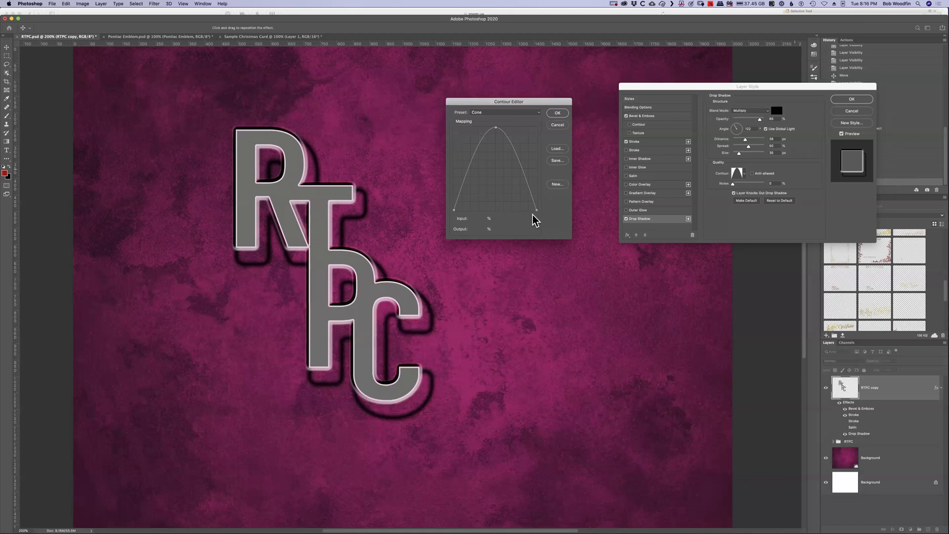
left_click(558, 113)
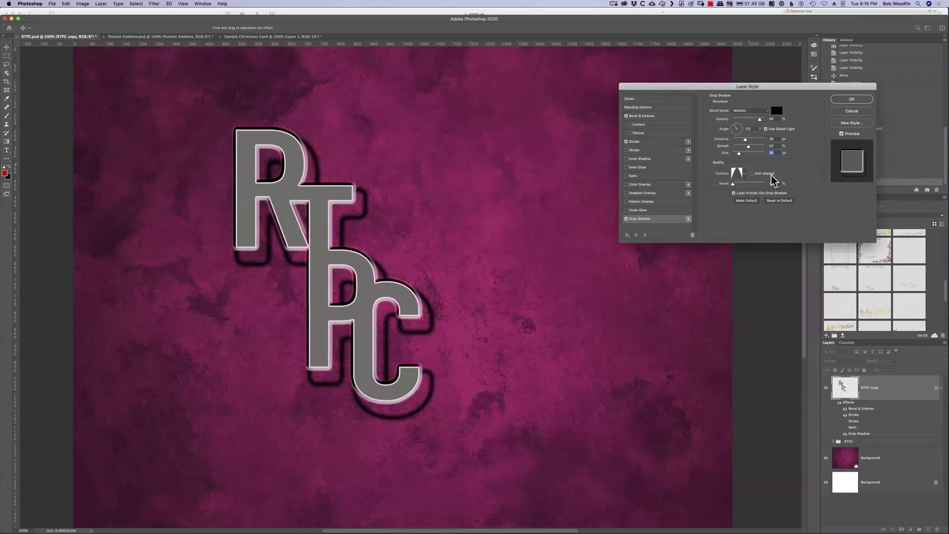
Step: Try several other contour presets on the drop shadow, then return to the straight Linear contour
left_click(744, 174)
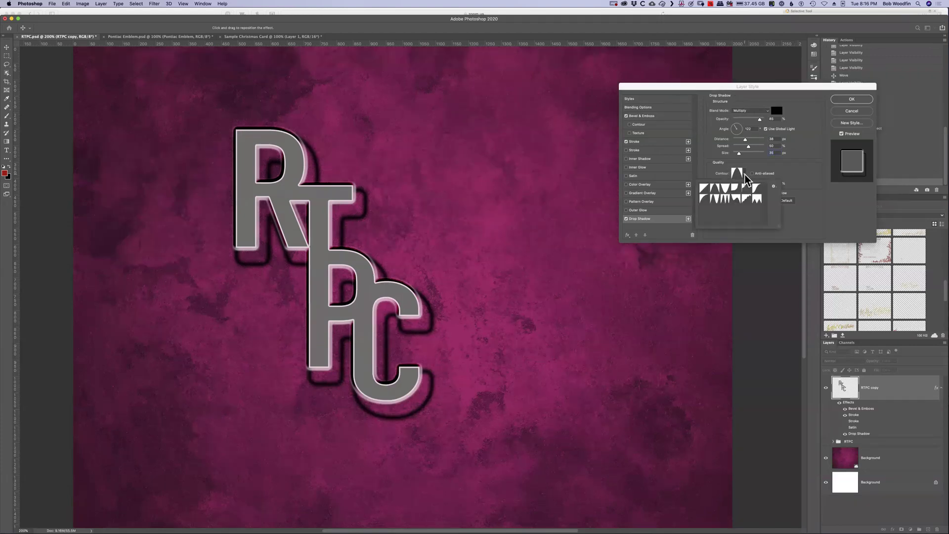
left_click(725, 193)
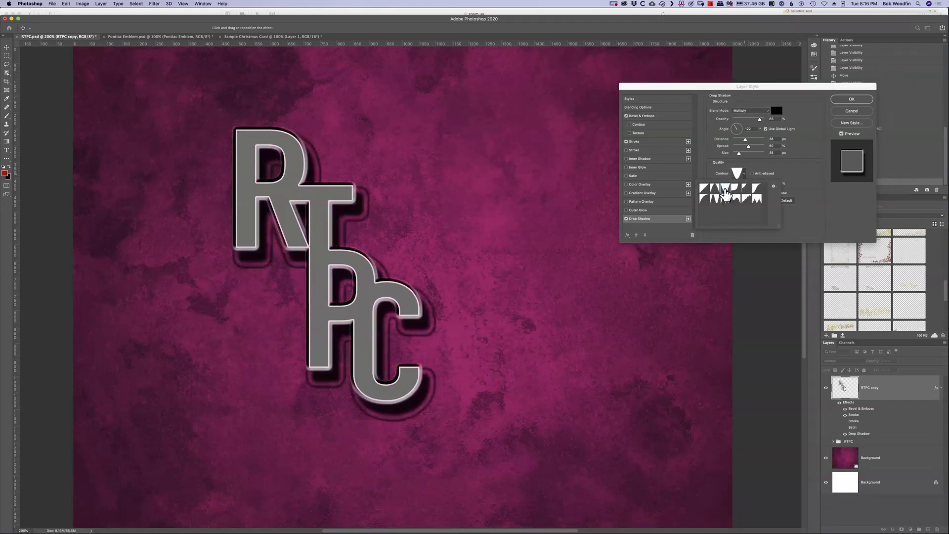
left_click(736, 193)
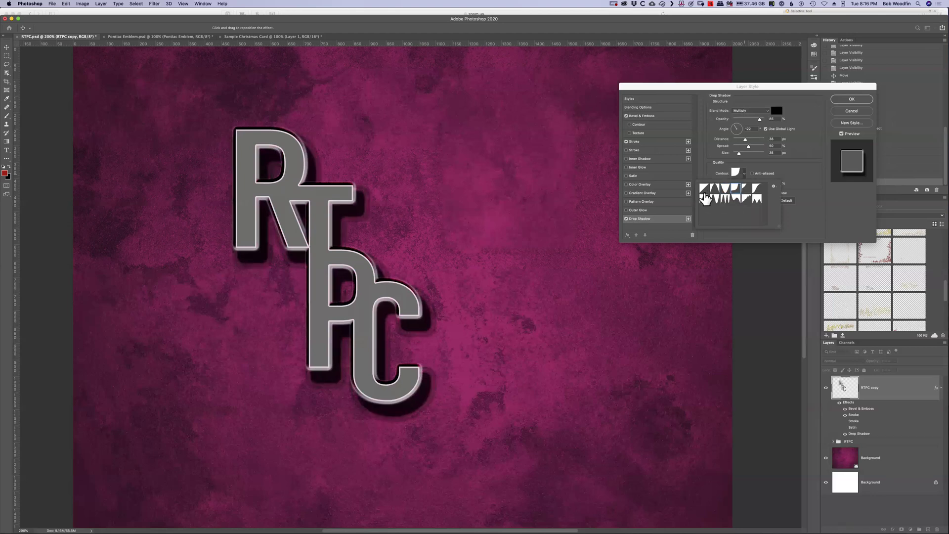
left_click(757, 189)
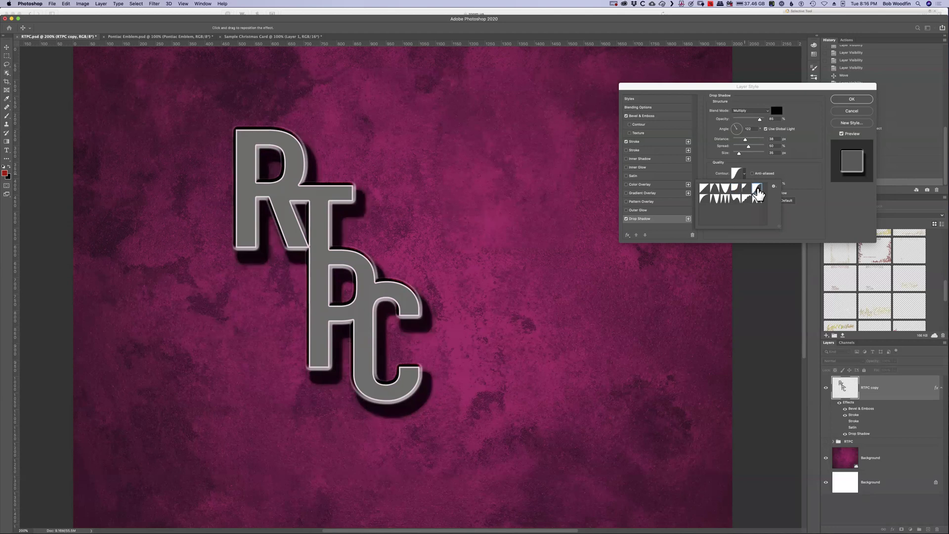
left_click(703, 200)
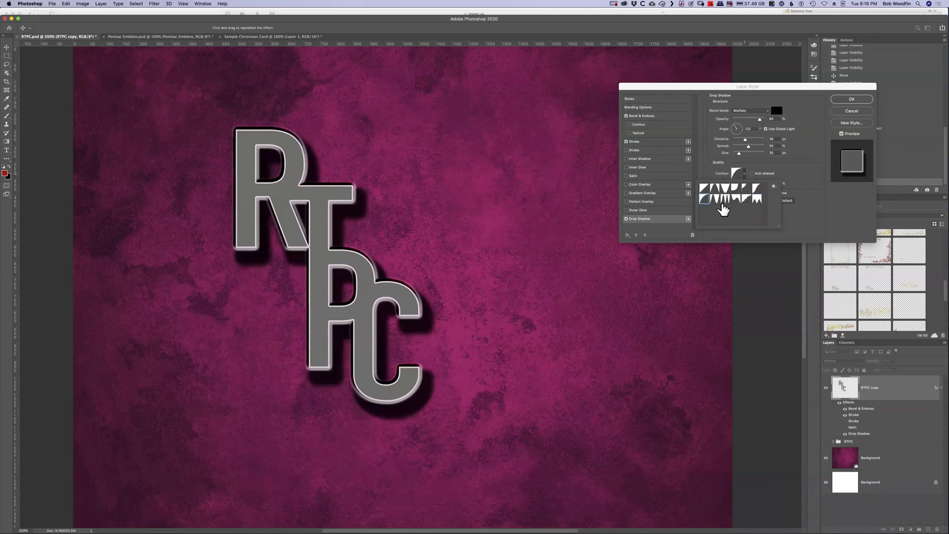
left_click(746, 200)
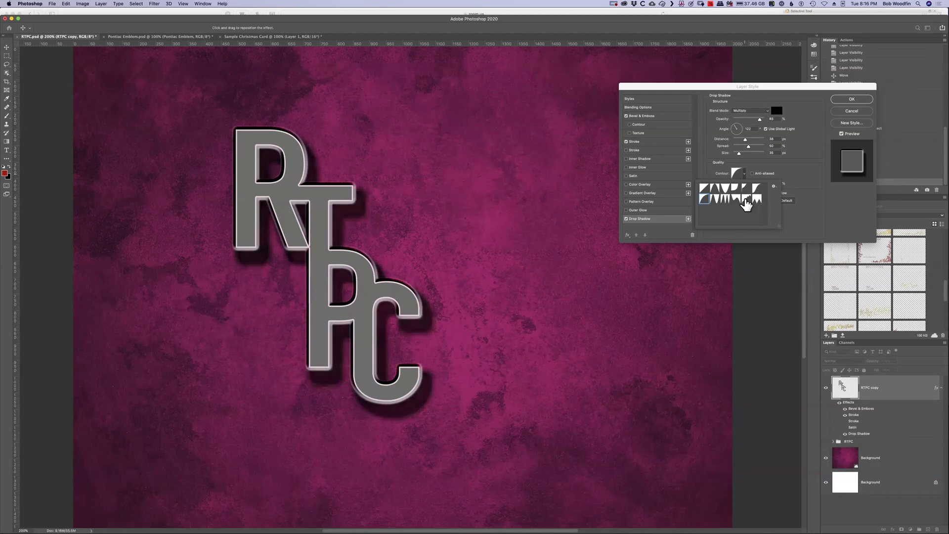
left_click(706, 194)
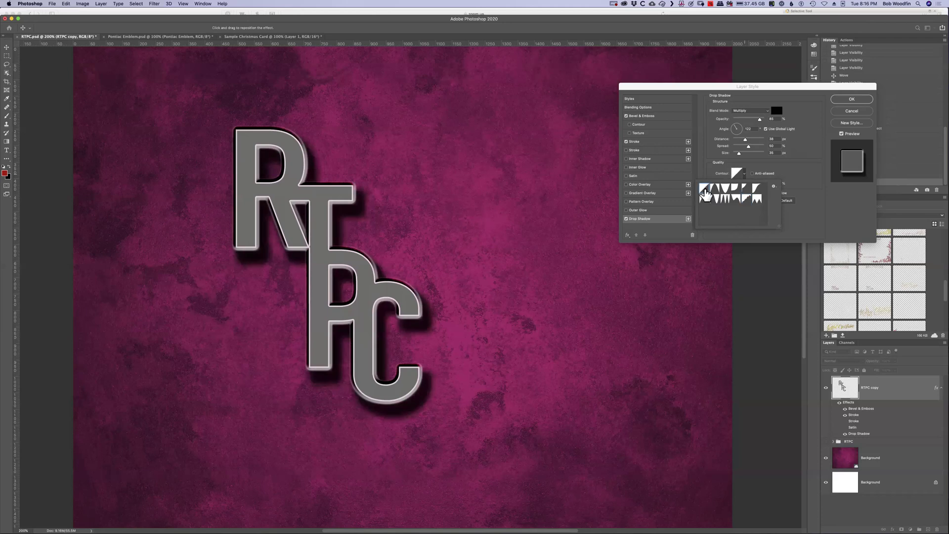
left_click(804, 165)
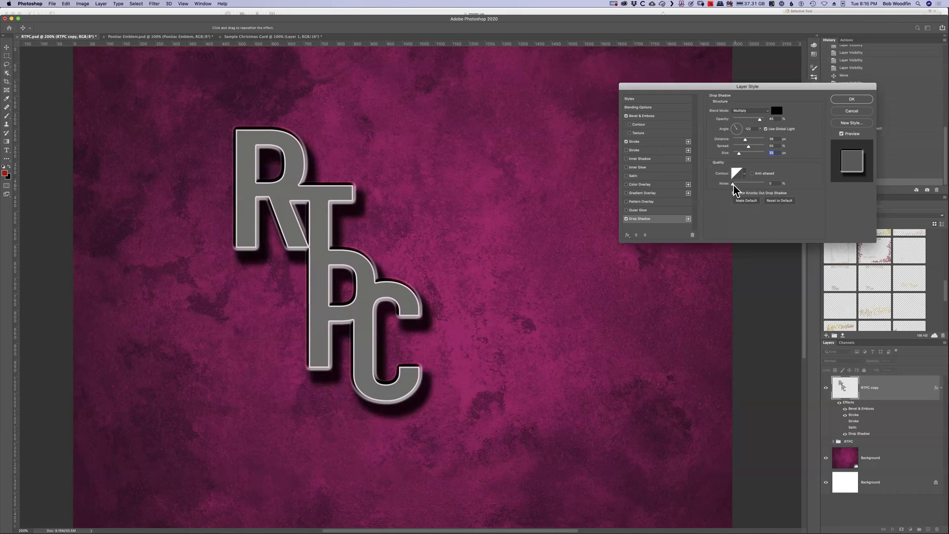
Step: Add about 35% noise to the drop shadow and check the Knockout choices in Blending Options, keeping None
left_click_drag(756, 185, 756, 185)
left_click(639, 108)
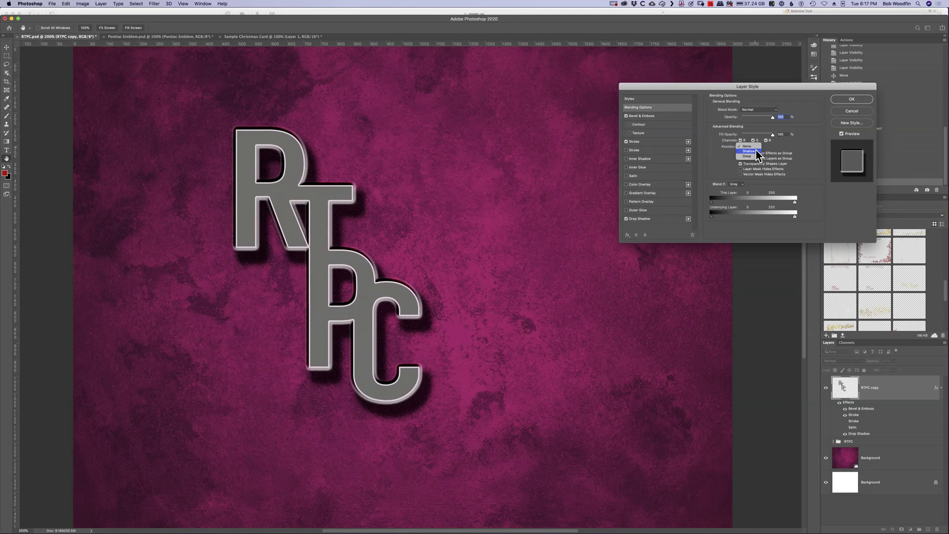
left_click(752, 146)
left_click(642, 219)
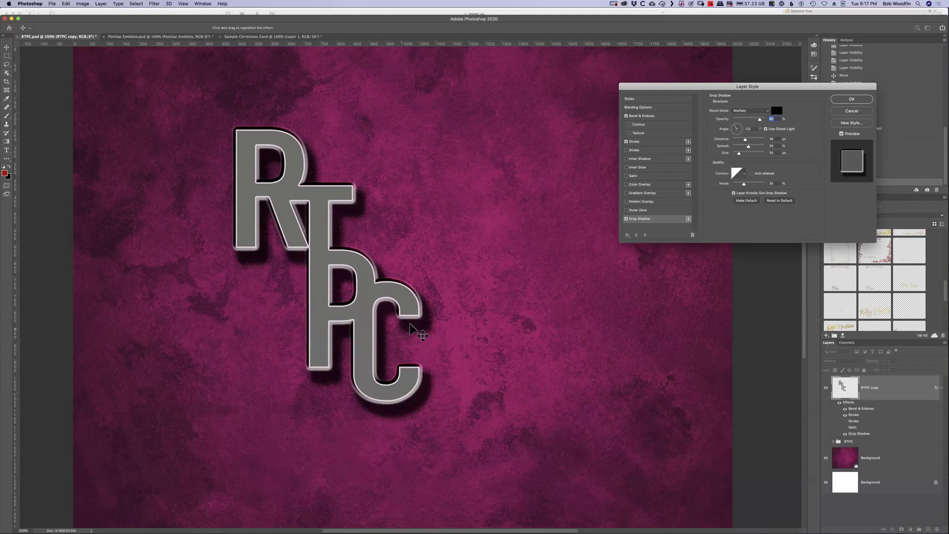
Step: Reposition the drop shadow directly on the canvas, bringing it closer to the lettering at a distance of about 28 px
left_click_drag(414, 324, 433, 342)
left_click_drag(435, 344, 412, 323)
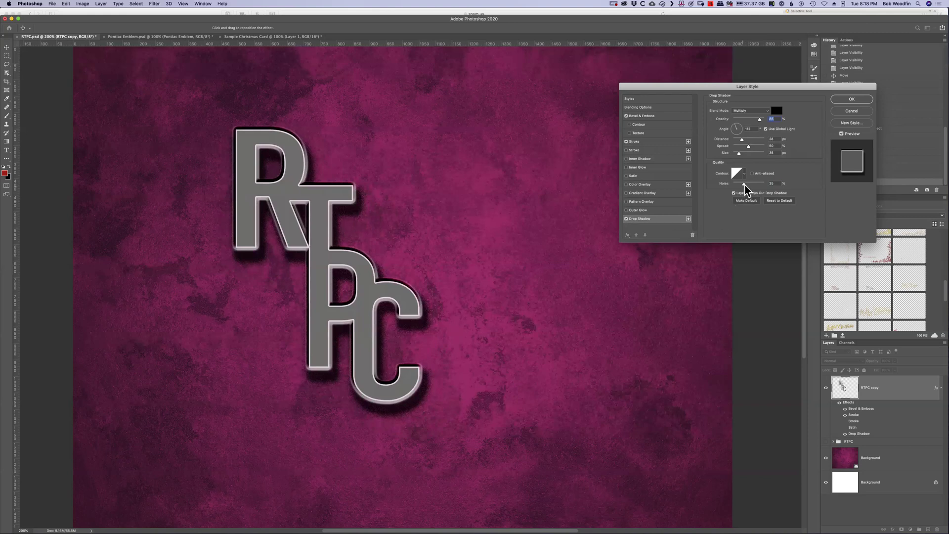
Step: Remove the noise from the RTPC lettering's drop shadow by setting it to 0%, and apply the layer style
left_click_drag(744, 183, 716, 196)
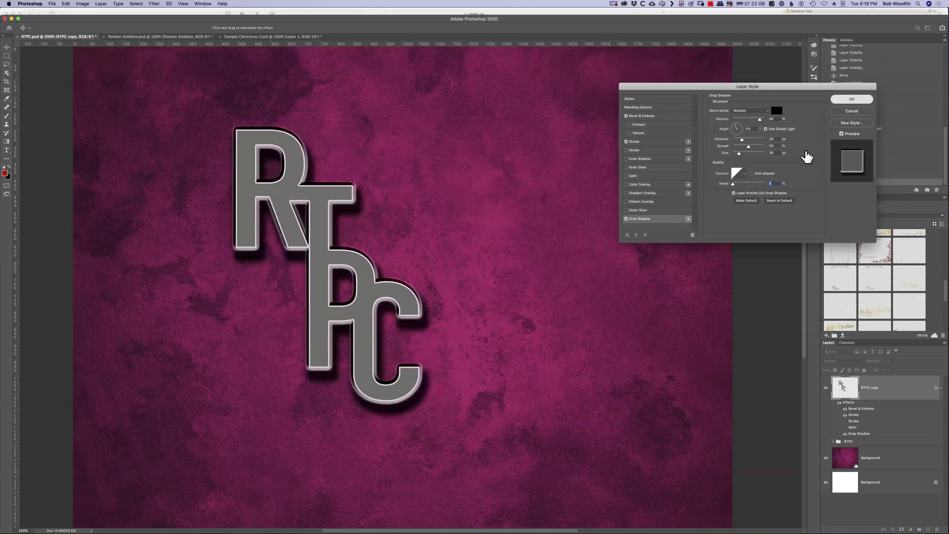
left_click(851, 99)
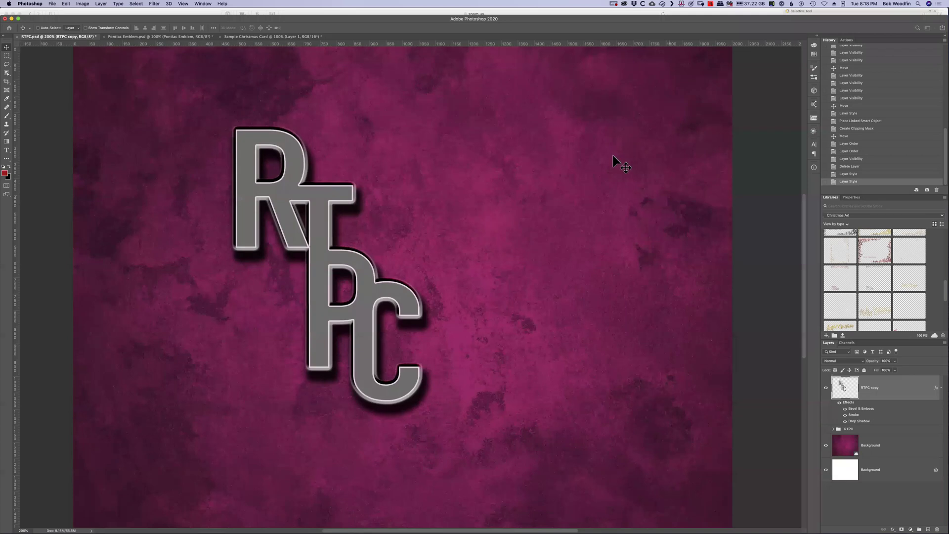
Step: In the Pontiac Emblem document, add a drop shadow to the emblem with about 30% spread, about 43 px size and increased distance
left_click(144, 37)
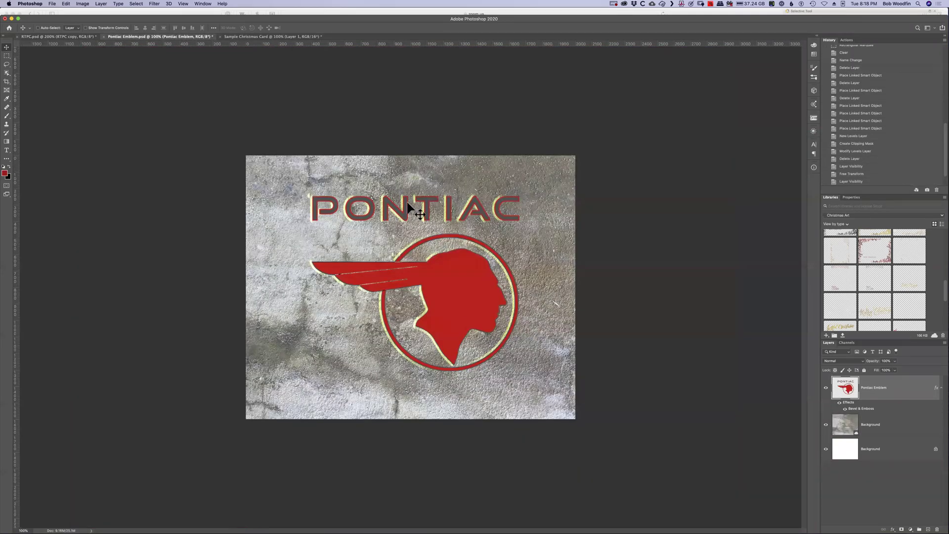
double_click(906, 387)
left_click(639, 210)
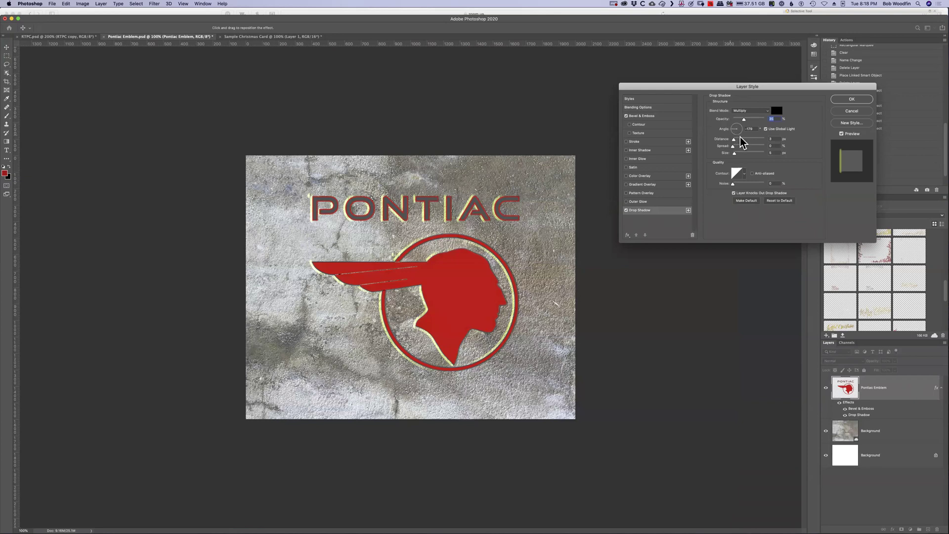
left_click_drag(734, 141, 736, 140)
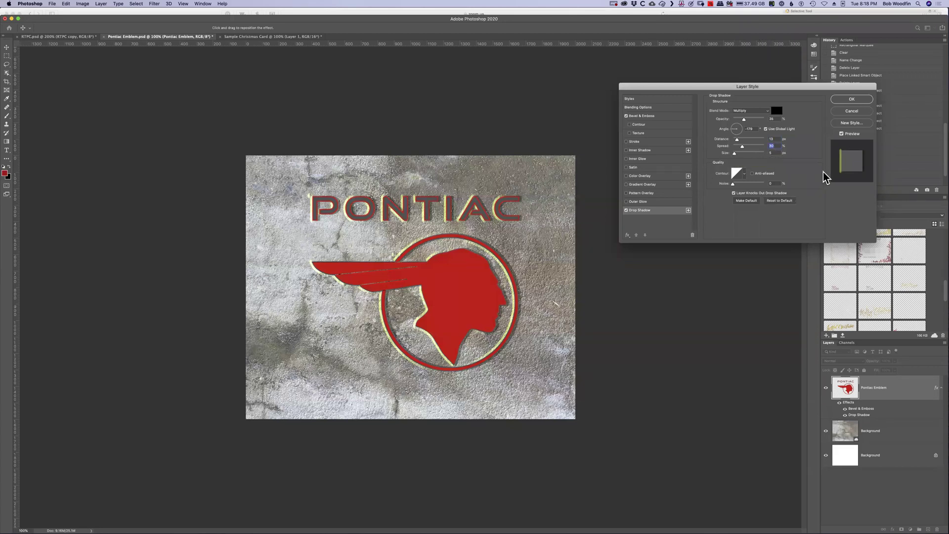
left_click_drag(735, 156, 736, 157)
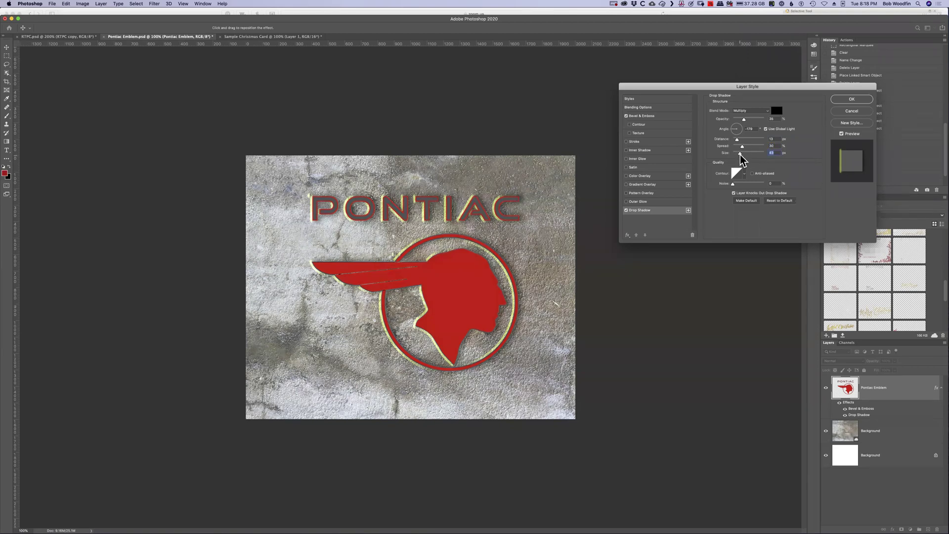
Step: Detach the emblem's shadow from Global Light, set its opacity to about 63% and swing its angle so it falls to the lower right
left_click(766, 129)
left_click(736, 127)
left_click_drag(735, 126, 741, 133)
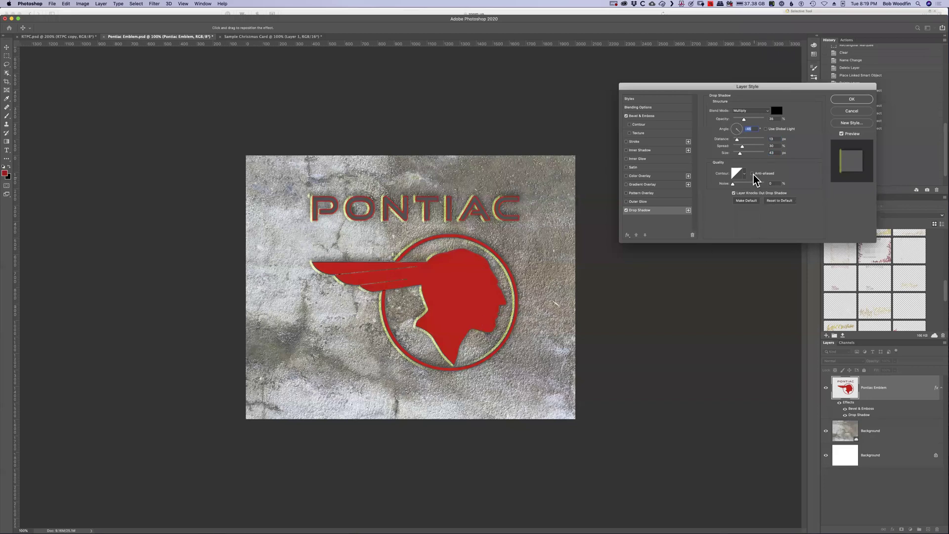
left_click_drag(744, 120, 754, 119)
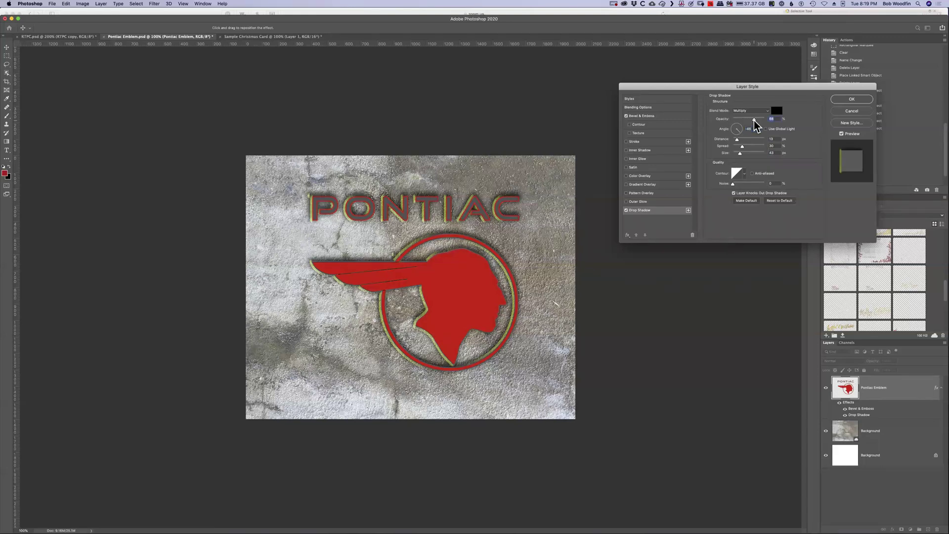
left_click_drag(754, 119, 733, 125)
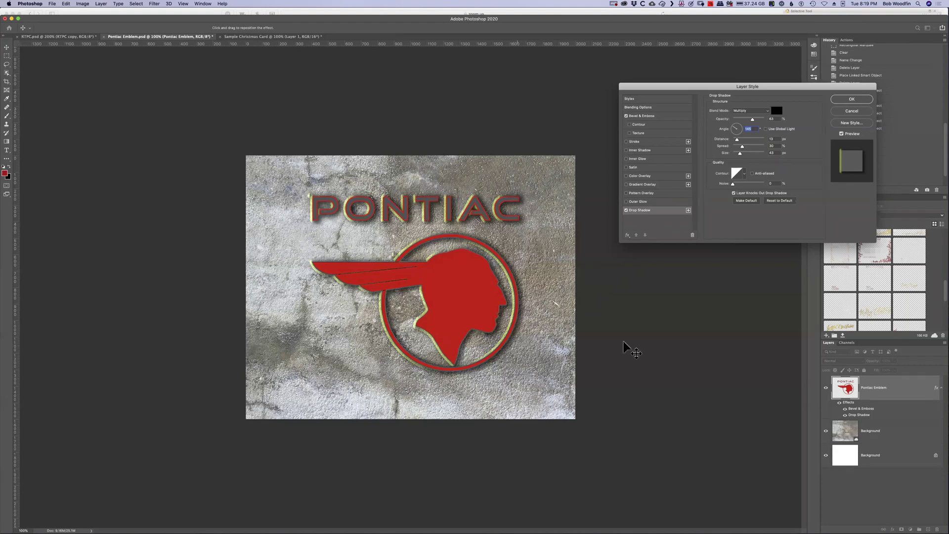
Step: Reduce the emblem shadow's size to about 24 px, set its spread to about 33% and apply the style
left_click_drag(740, 153, 739, 154)
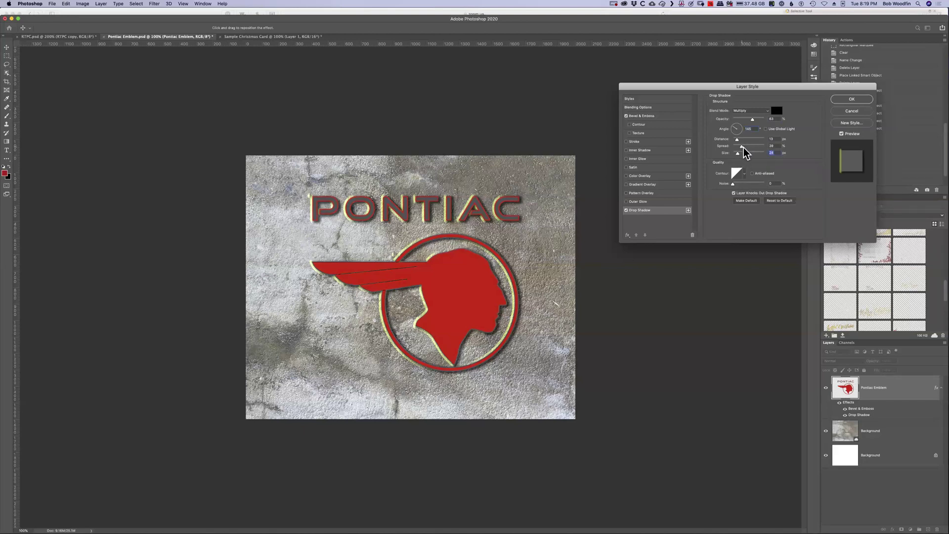
left_click_drag(744, 147, 745, 147)
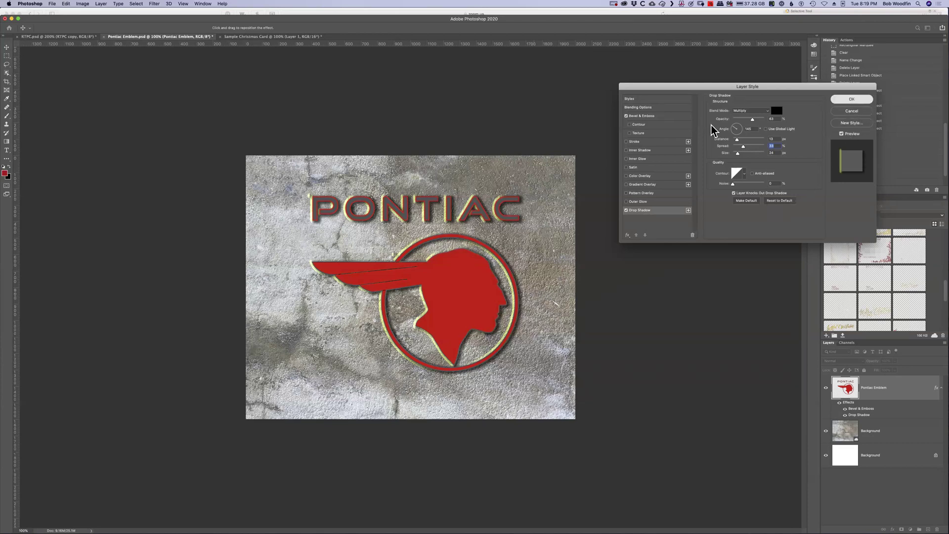
key("Return")
Step: Add a stronger, more offset and spread drop shadow to the Christmas card's Merry Christmas lettering, and compare the card with and without it
left_click(259, 36)
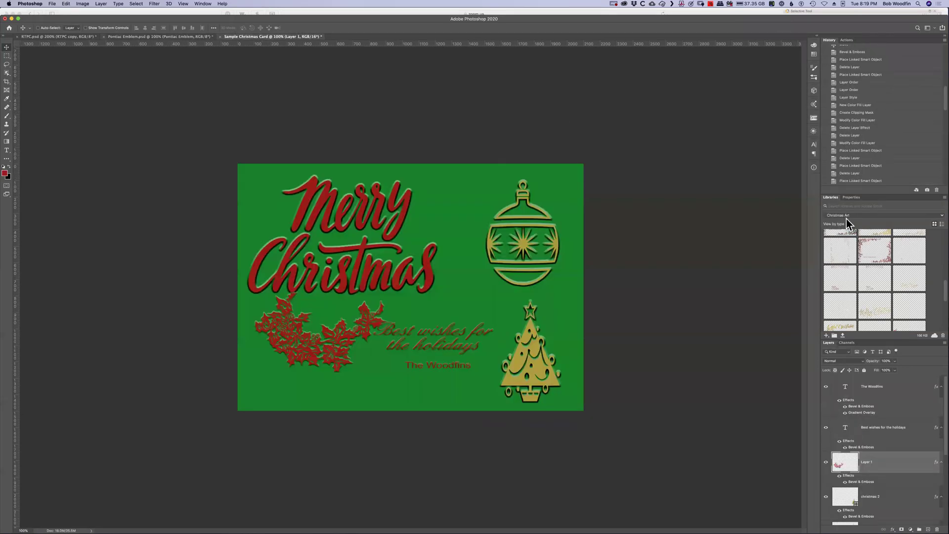
scroll(862, 460, "down", 5)
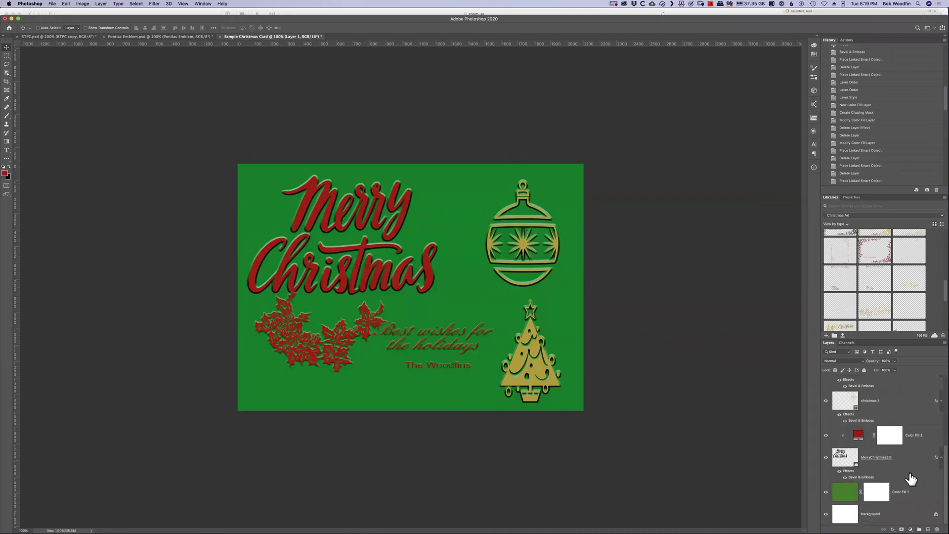
double_click(911, 459)
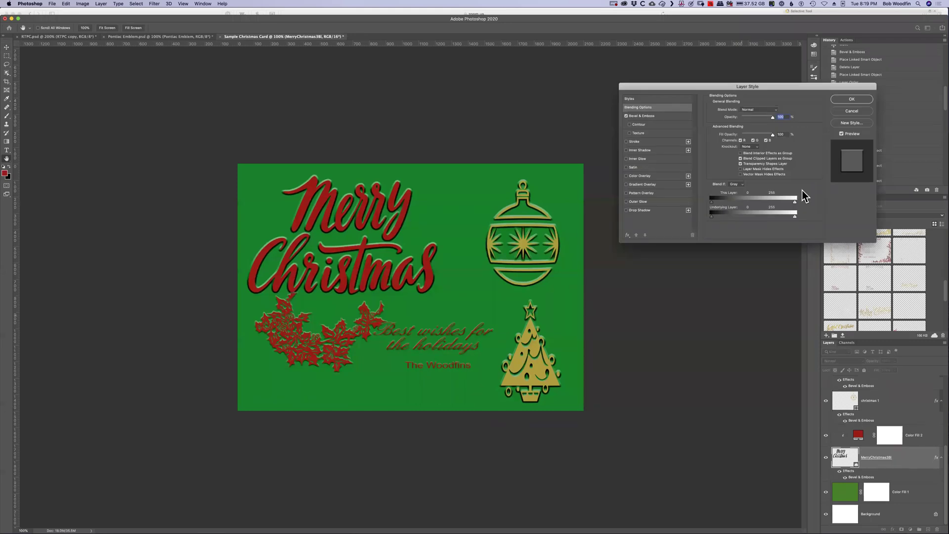
left_click(637, 210)
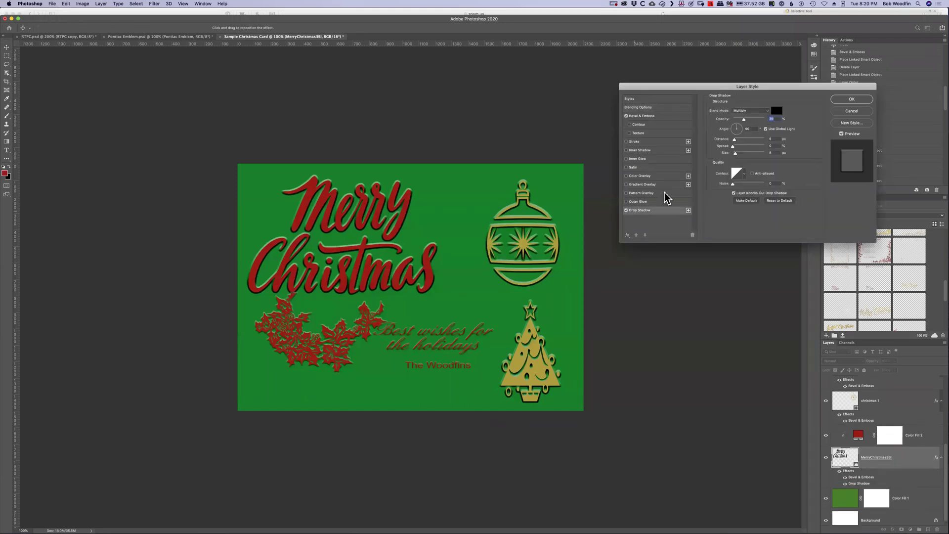
left_click_drag(743, 119, 757, 119)
left_click_drag(734, 139, 738, 140)
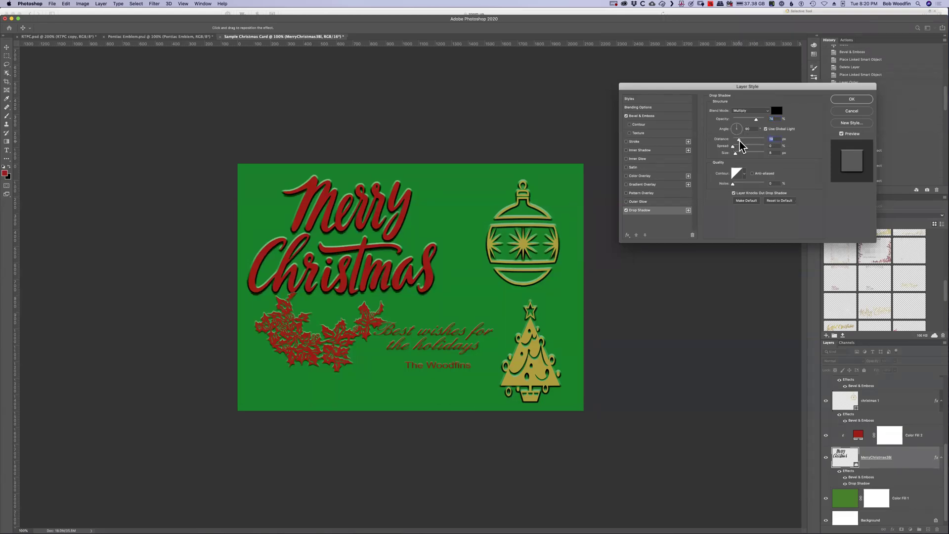
left_click_drag(732, 146, 739, 147)
left_click(851, 99)
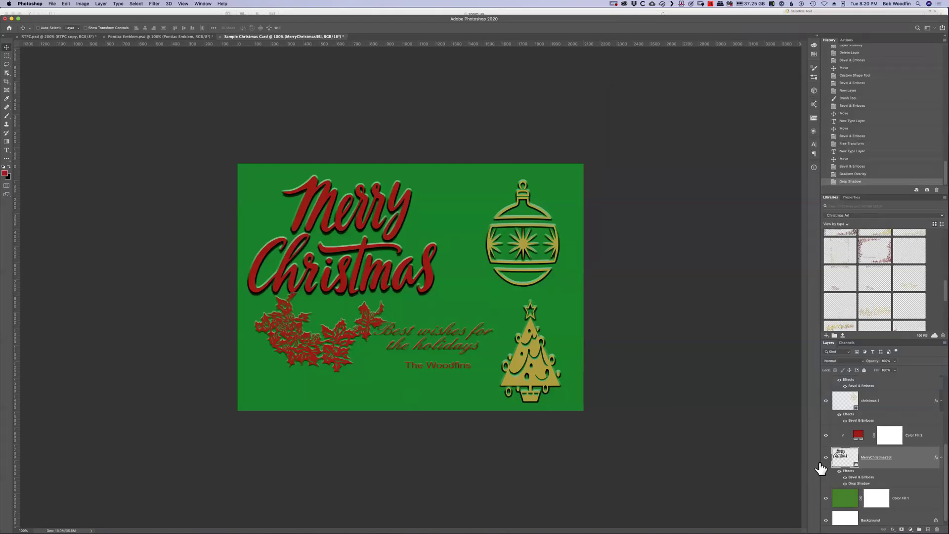
left_click(845, 484)
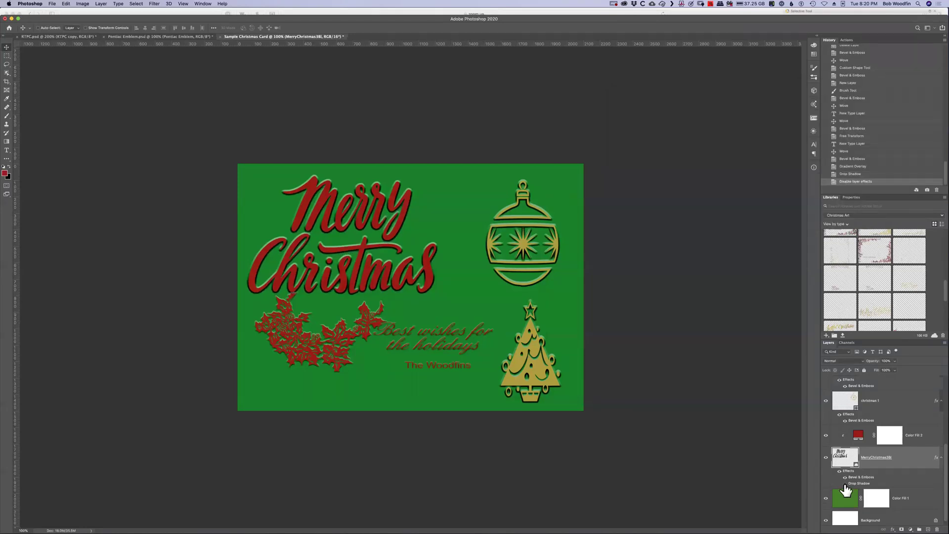
left_click(844, 484)
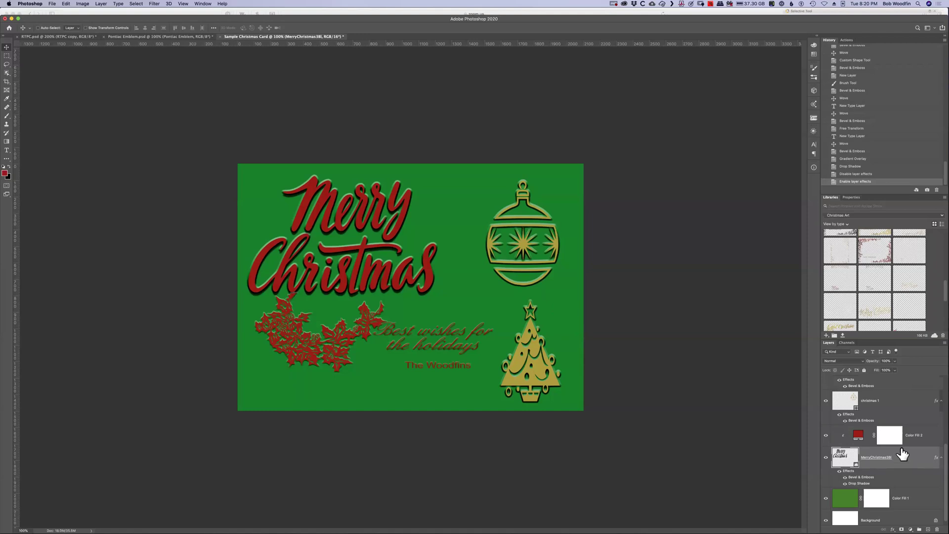
Step: Add a drop shadow to the ornament on the christmas 1 layer with about 81% opacity, 21 px distance and 16% spread
scroll(897, 447, "up", 2)
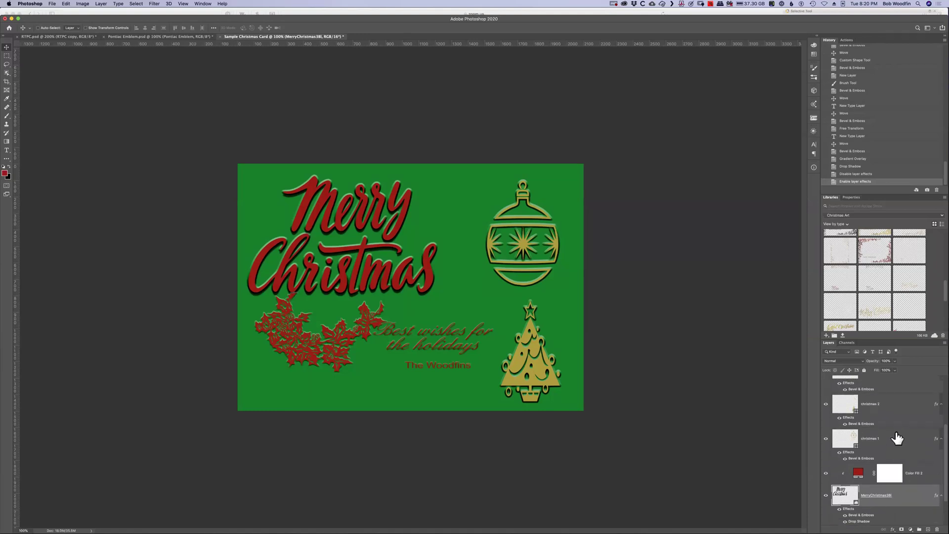
double_click(897, 439)
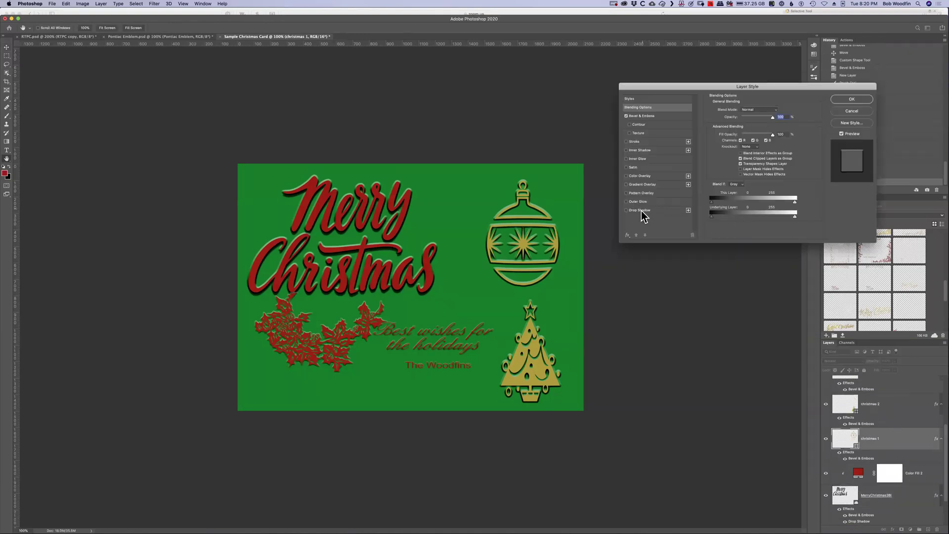
left_click(642, 210)
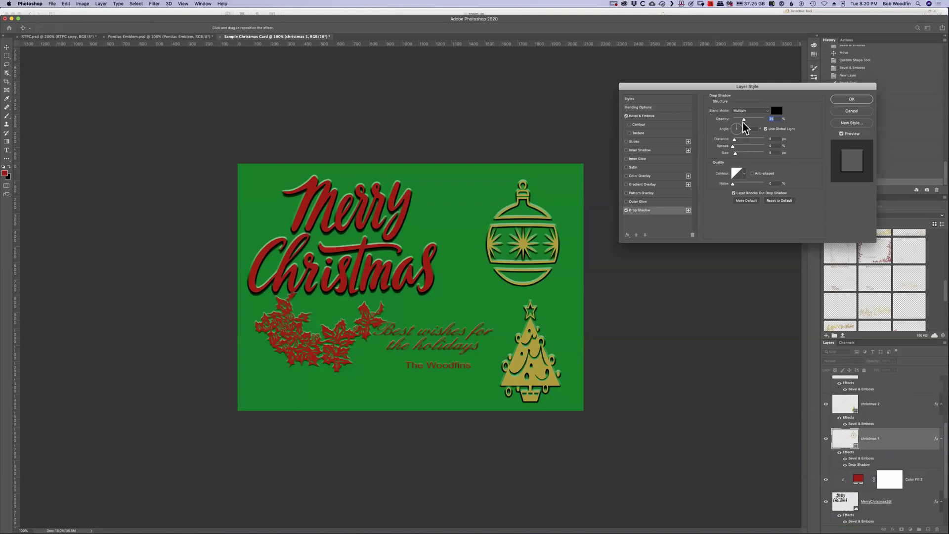
left_click_drag(743, 120, 740, 140)
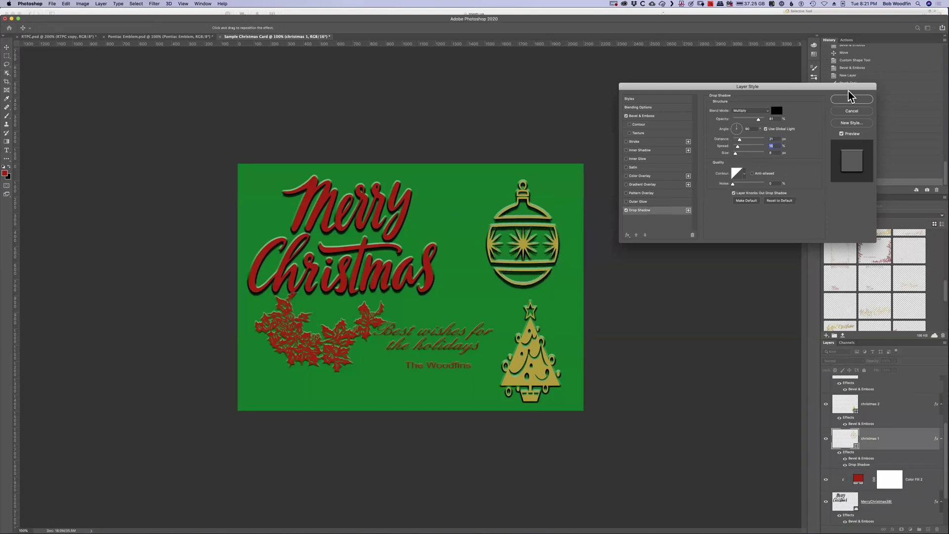
left_click(862, 100)
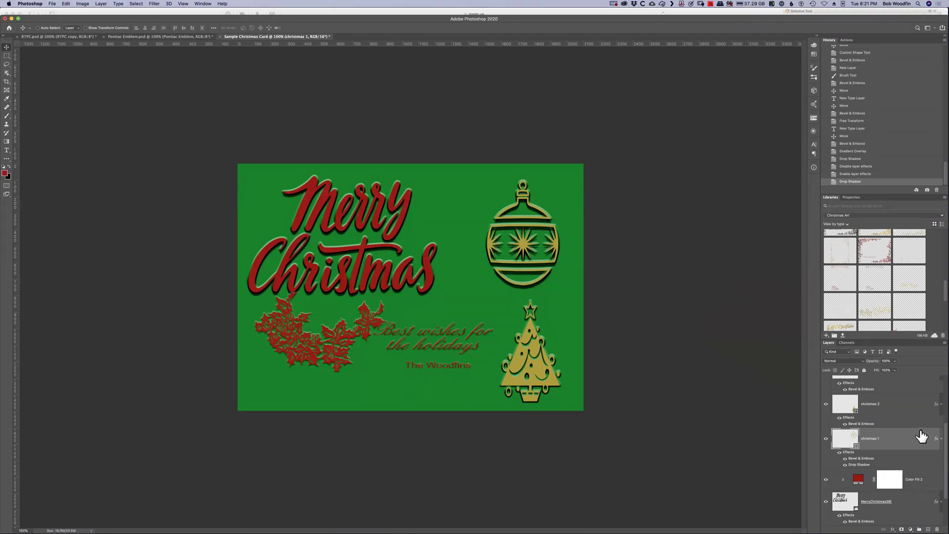
Step: In the RTPC document, reduce the size of the lettering's drop shadow for a harder edge and apply the change
left_click(50, 37)
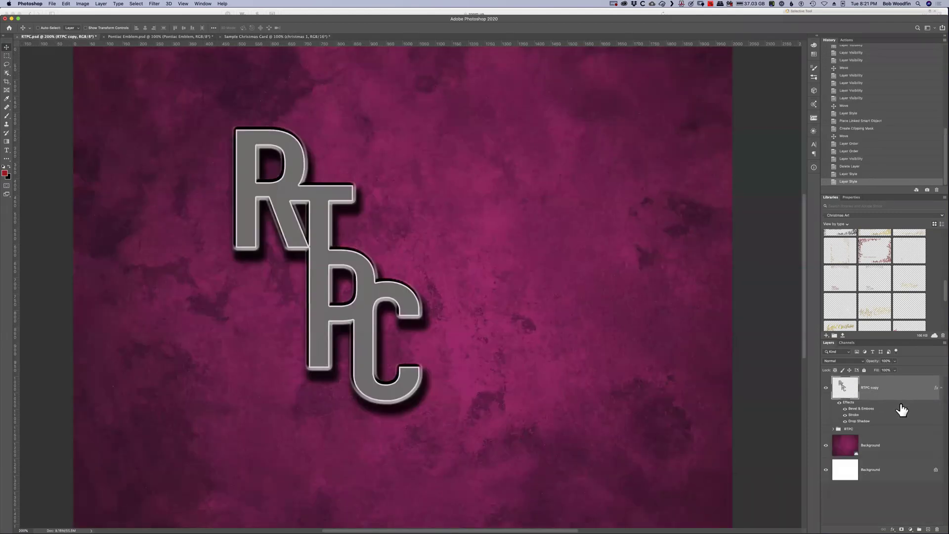
double_click(905, 391)
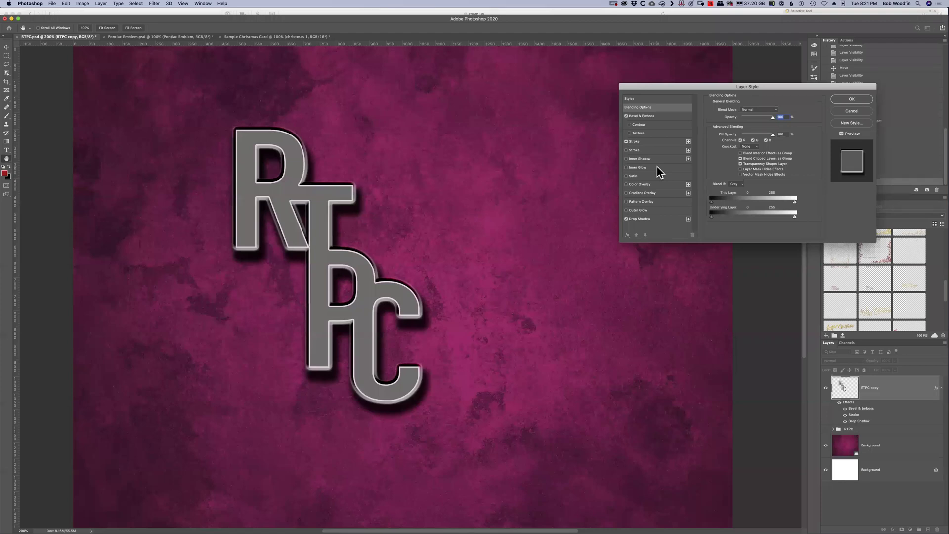
left_click(635, 219)
left_click_drag(738, 158, 738, 158)
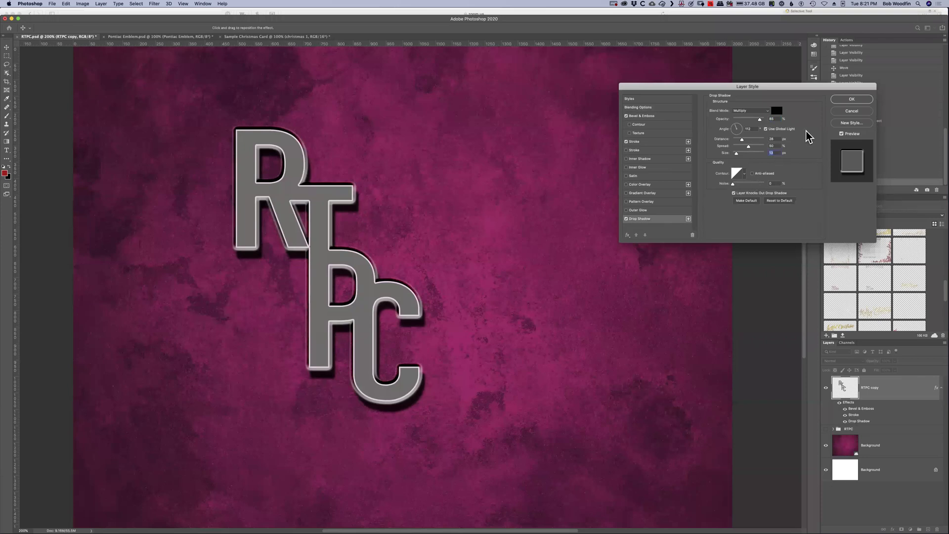
left_click_drag(786, 88, 669, 88)
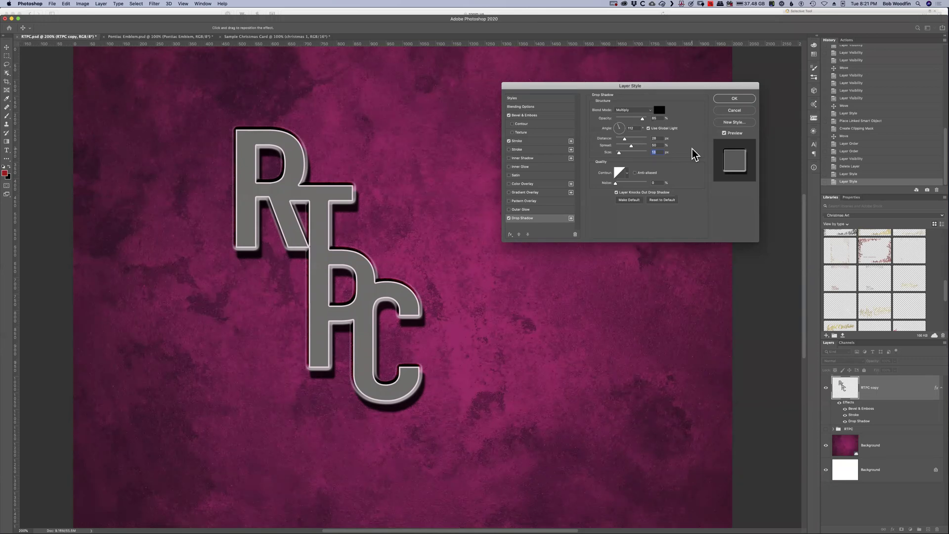
left_click(743, 103)
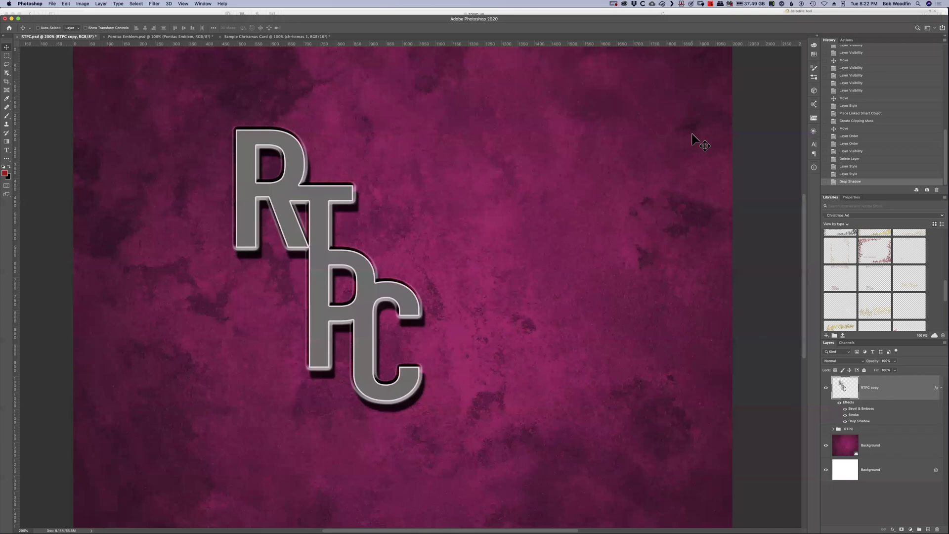
Step: Review the Blending Options and the available layer commands for the RTPC copy layer without changing anything
double_click(904, 395)
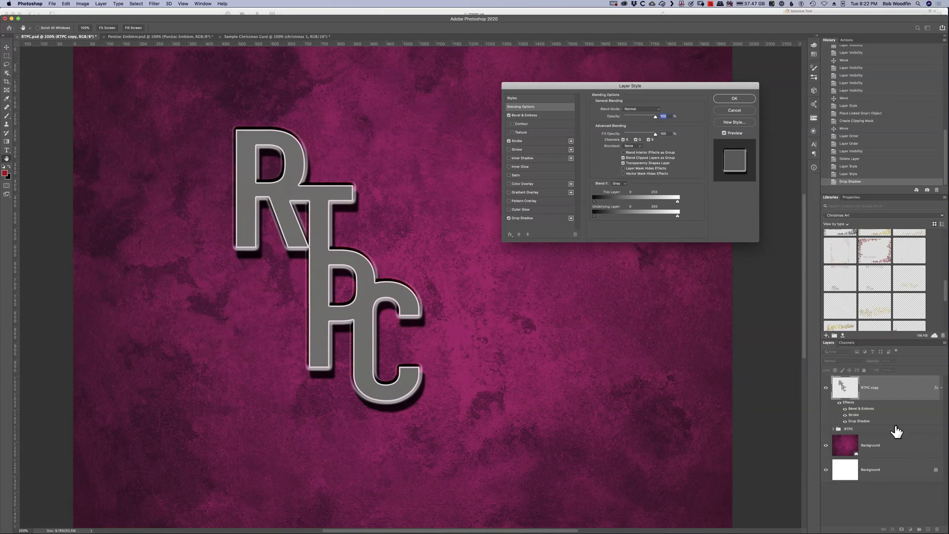
left_click(731, 99)
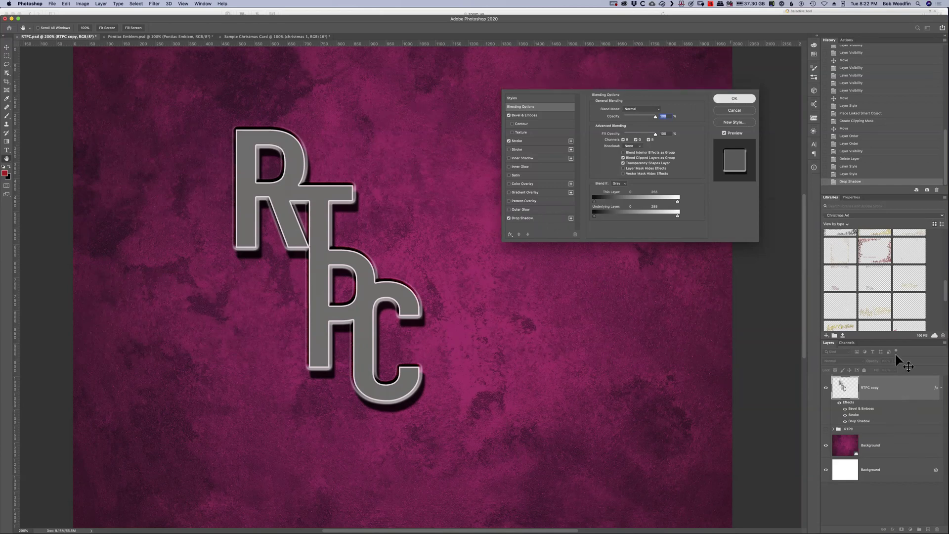
right_click(903, 393)
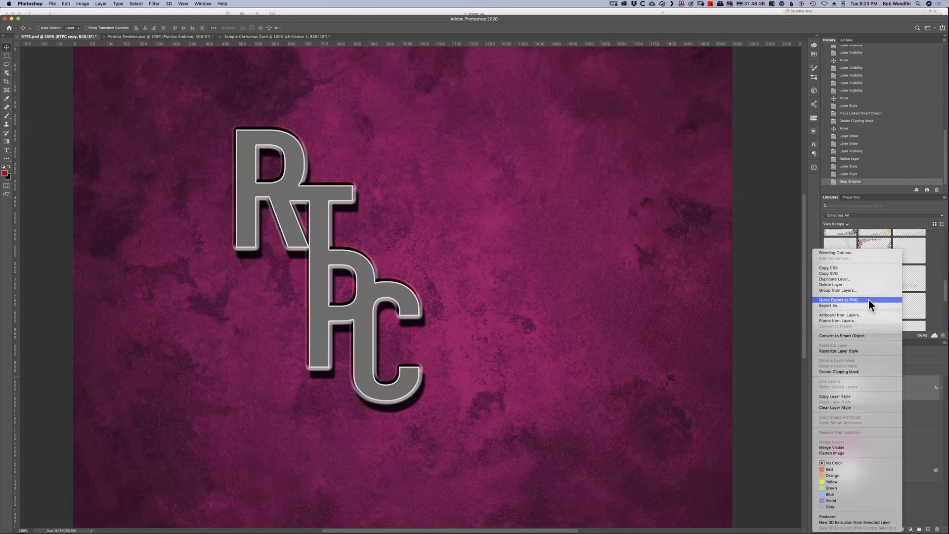
left_click(922, 393)
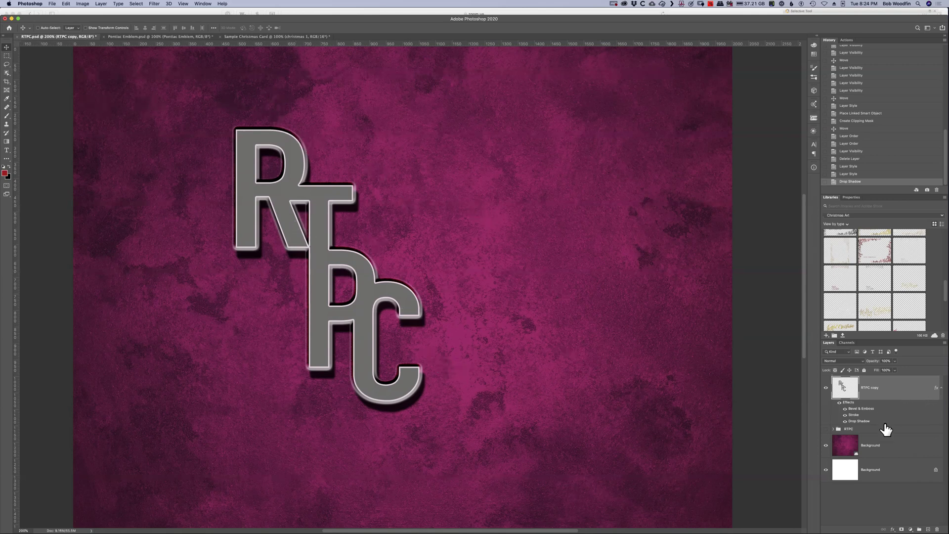
Step: Hide the drop shadow effect on the RTPC copy layer and duplicate the layer together with its effects
left_click(845, 421)
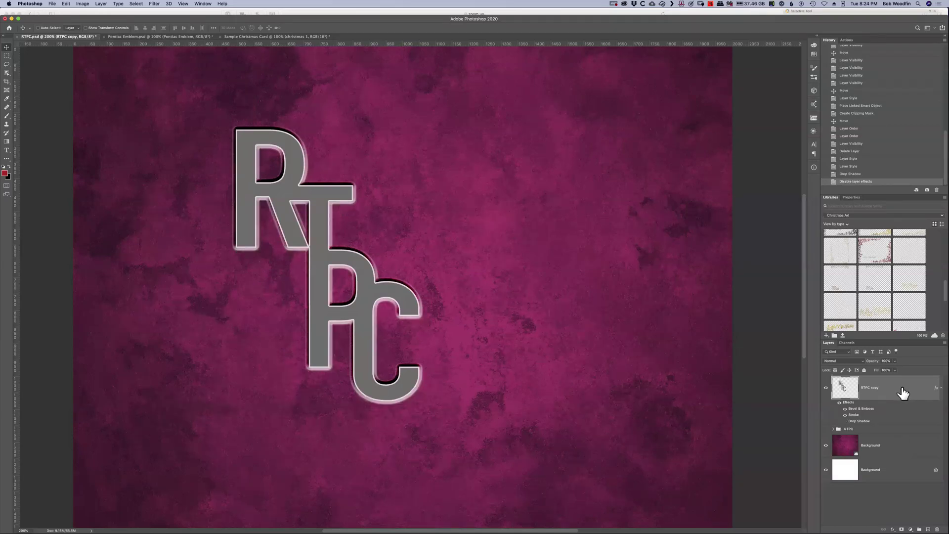
key("super+j")
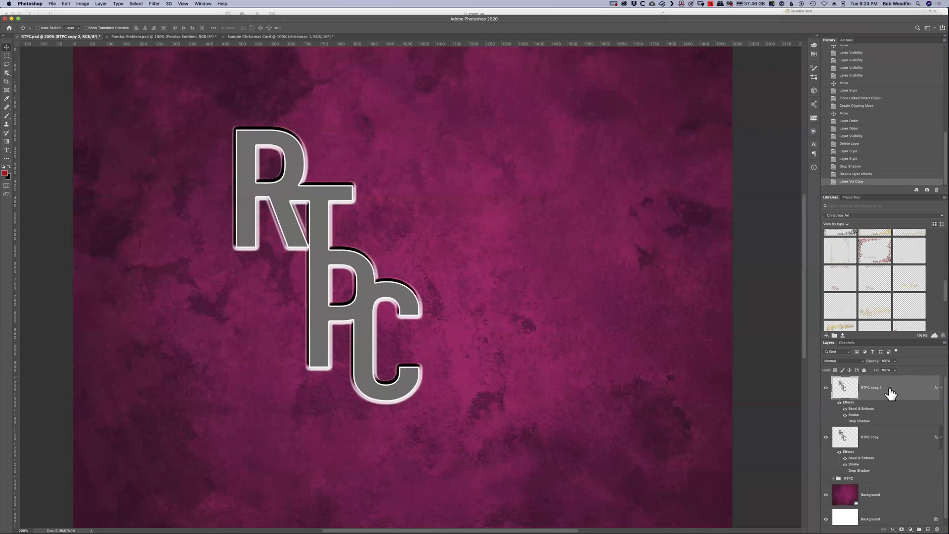
Step: Clear all effects from the RTPC copy 2 layer and fill its lettering with solid black using the layer's own selection
left_click_drag(847, 408, 937, 528)
left_click(844, 392, "super")
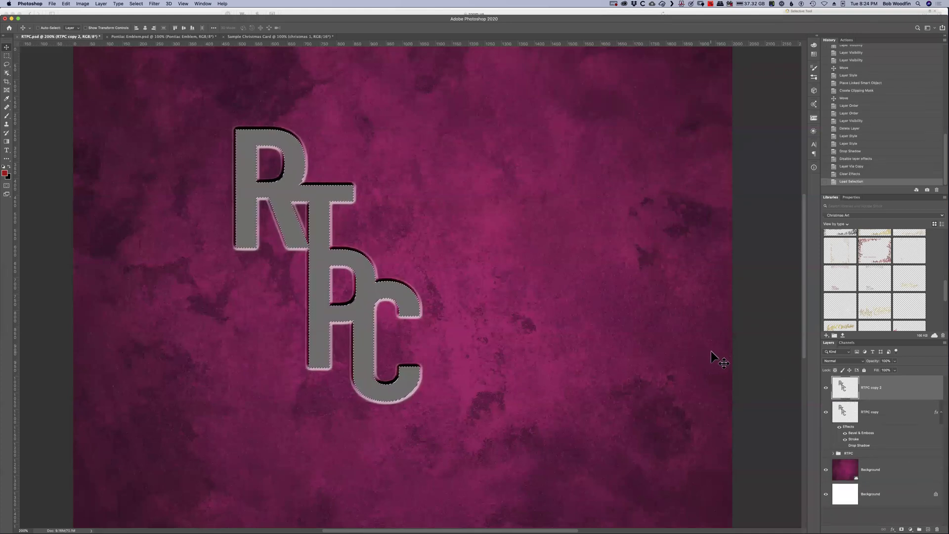
key("d")
key("alt+BackSpace")
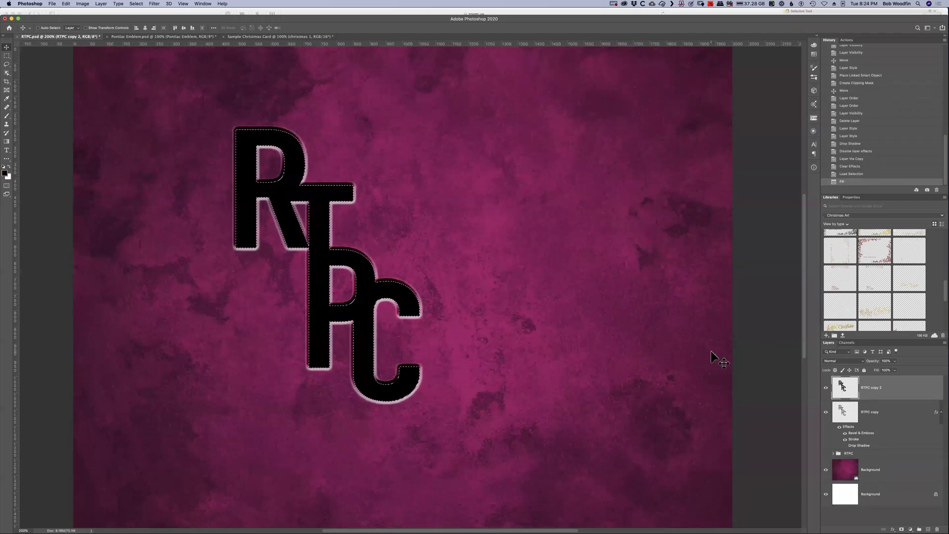
key("super+d")
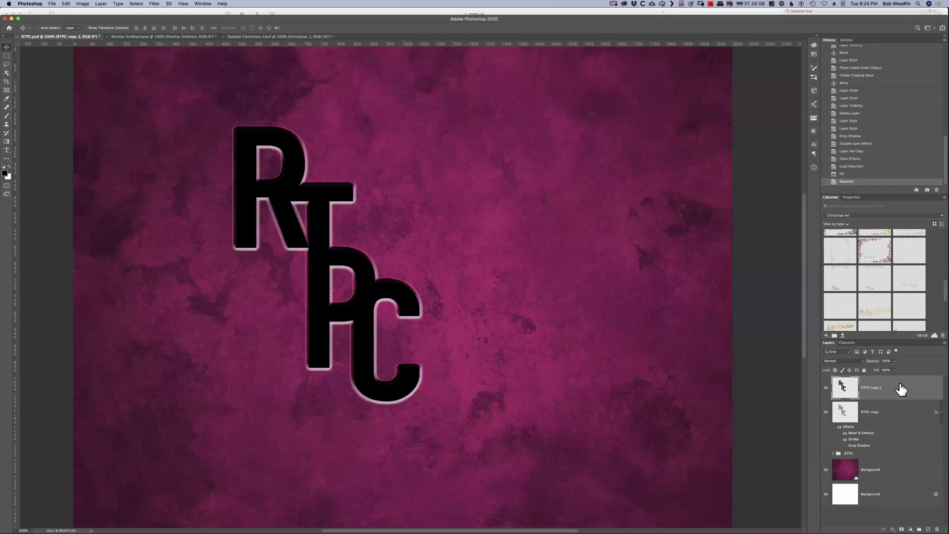
Step: Place the black RTPC copy 2 layer between RTPC copy and the RTPC group, then offset it slightly rightward and up as a shadow
left_click_drag(899, 397, 899, 454)
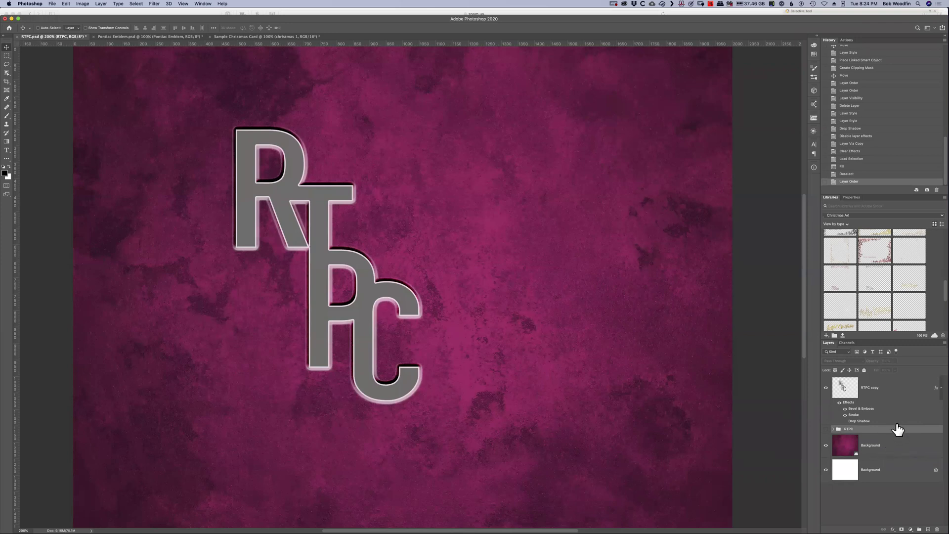
left_click(833, 429)
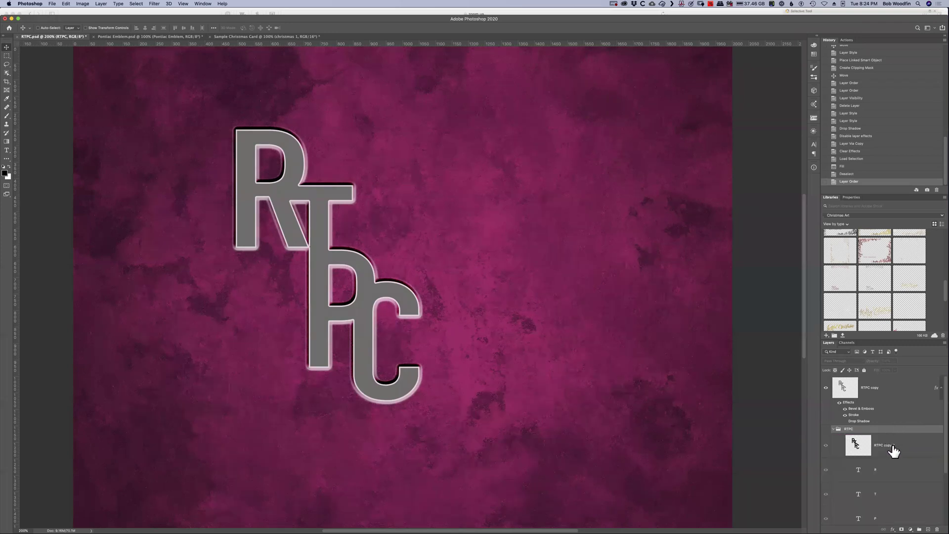
left_click_drag(893, 435, 892, 427)
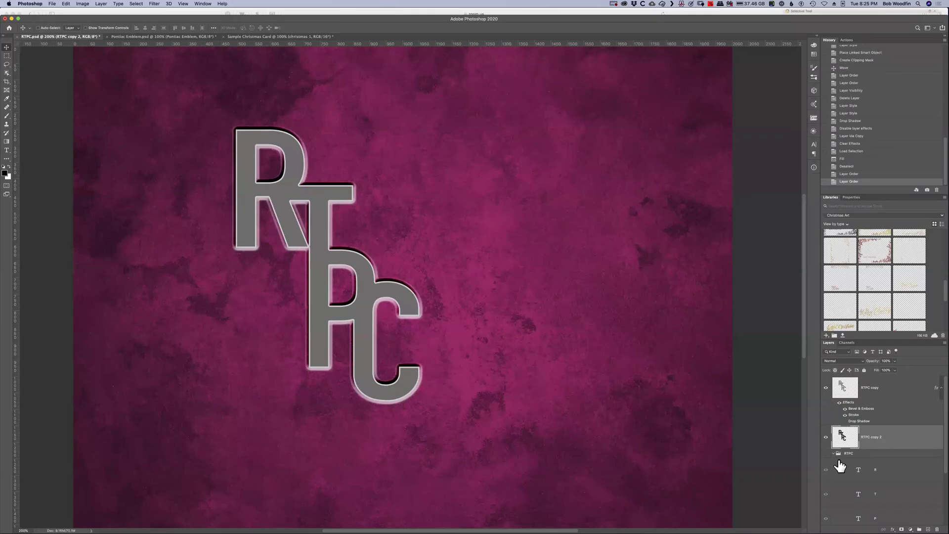
left_click(834, 452)
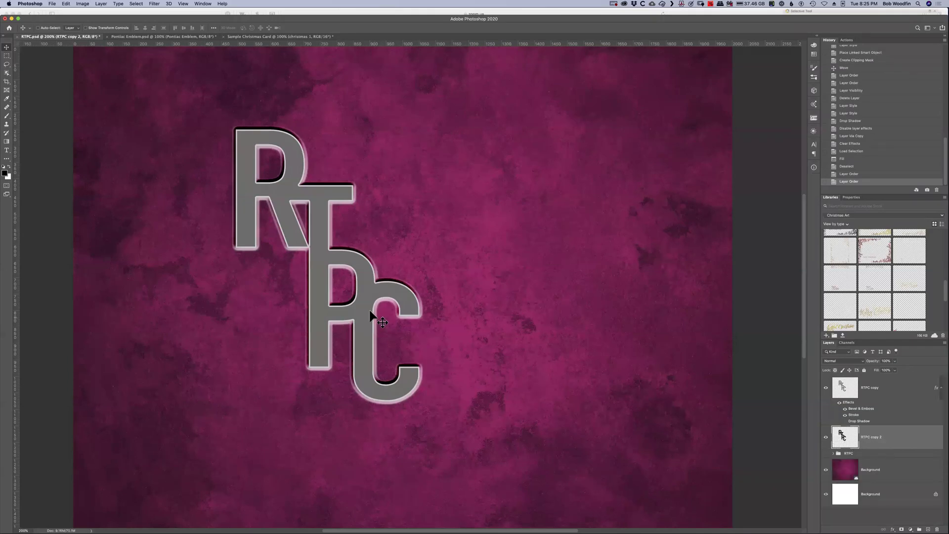
mouse_move(366, 312)
left_mouse_down()
mouse_move(376, 320)
mouse_move(377, 310)
left_mouse_up()
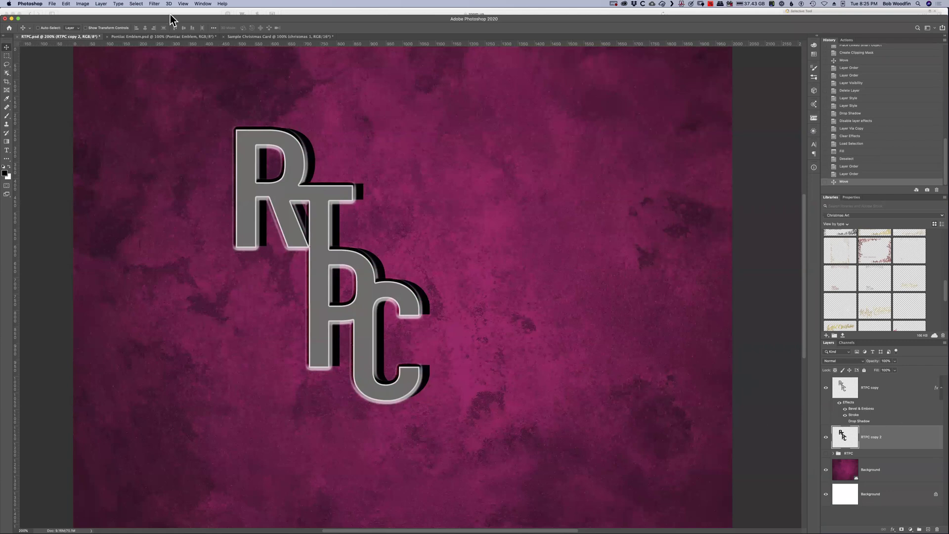
Step: Soften the black shadow lettering with a small-radius Gaussian Blur and lower its layer opacity to about 76%
left_click(155, 4)
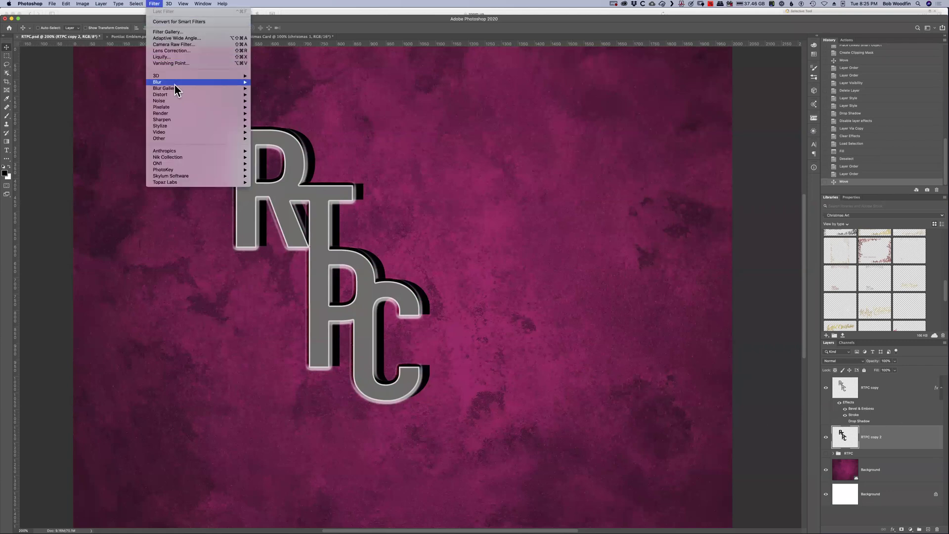
mouse_move(174, 84)
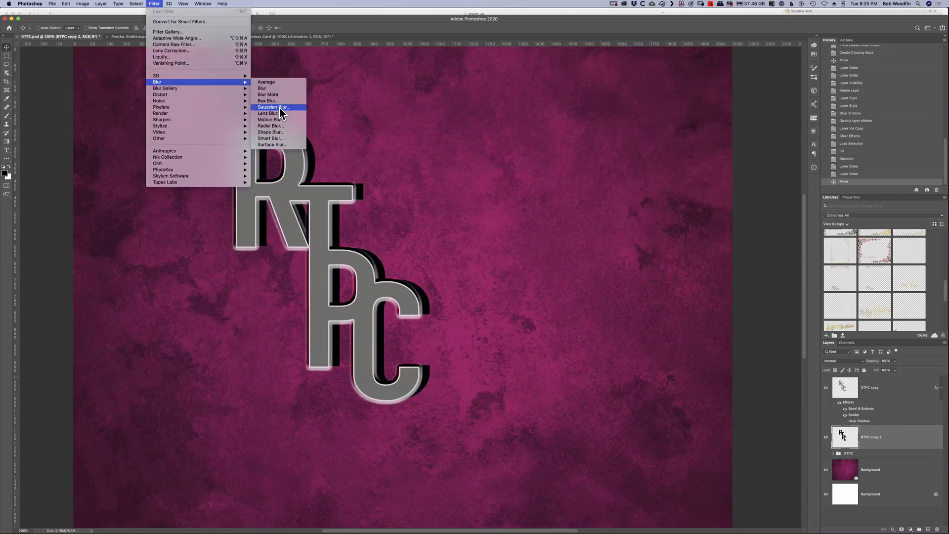
left_click(279, 108)
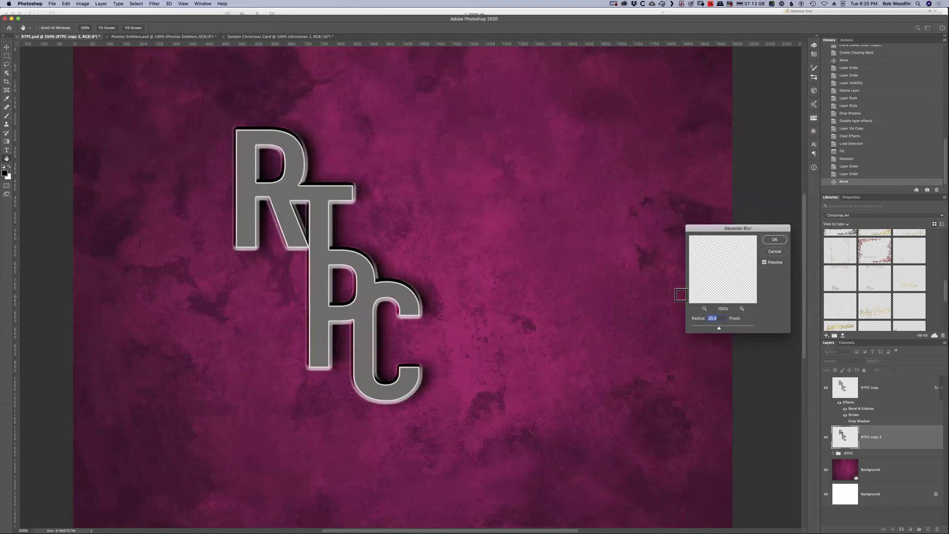
left_click_drag(721, 327, 704, 330)
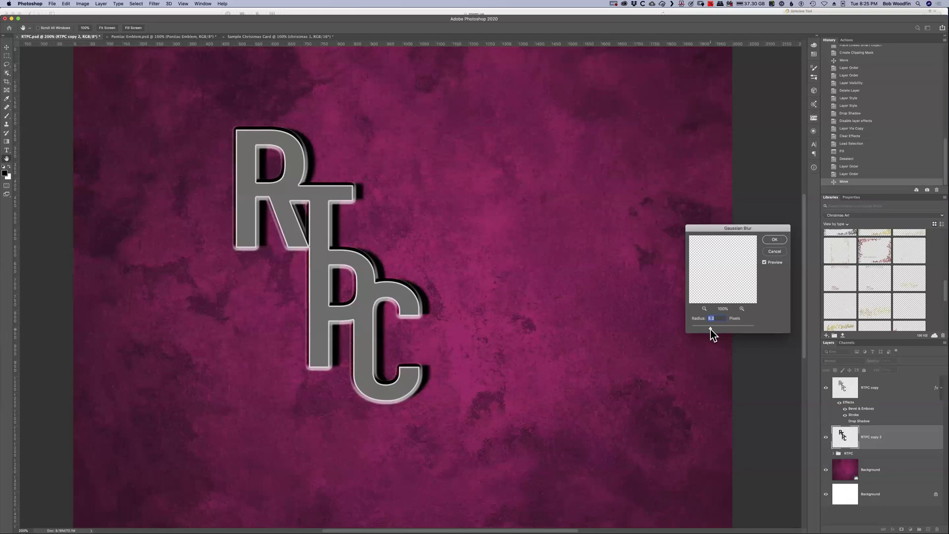
left_click(774, 240)
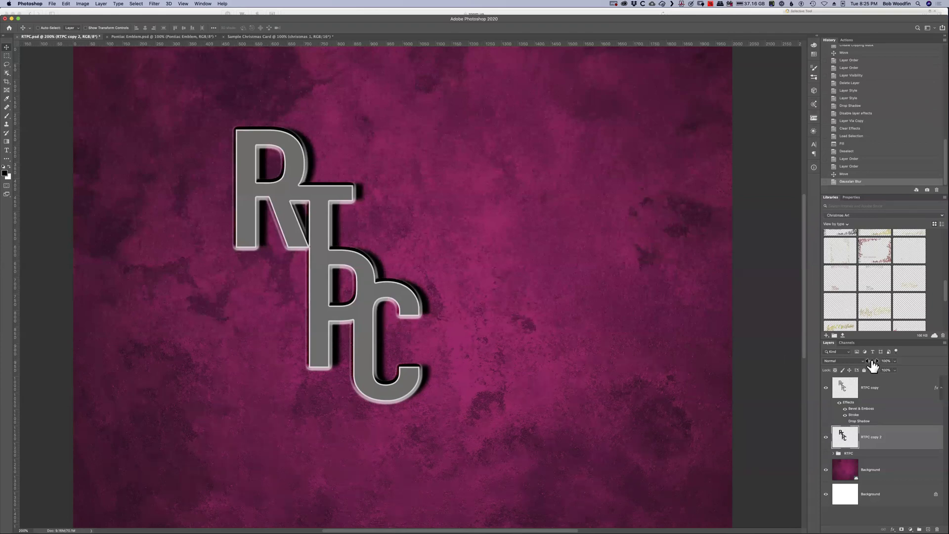
left_click_drag(874, 366, 890, 375)
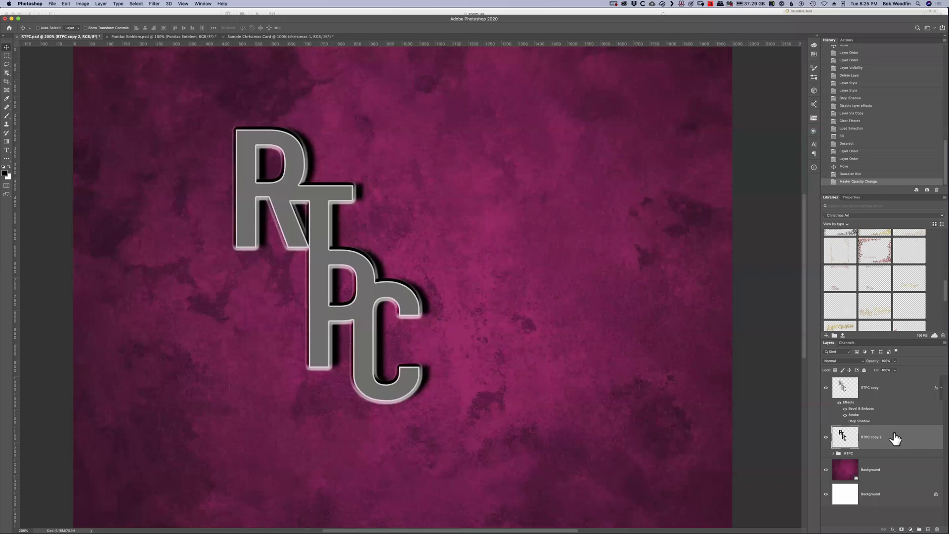
left_click_drag(875, 366, 868, 365)
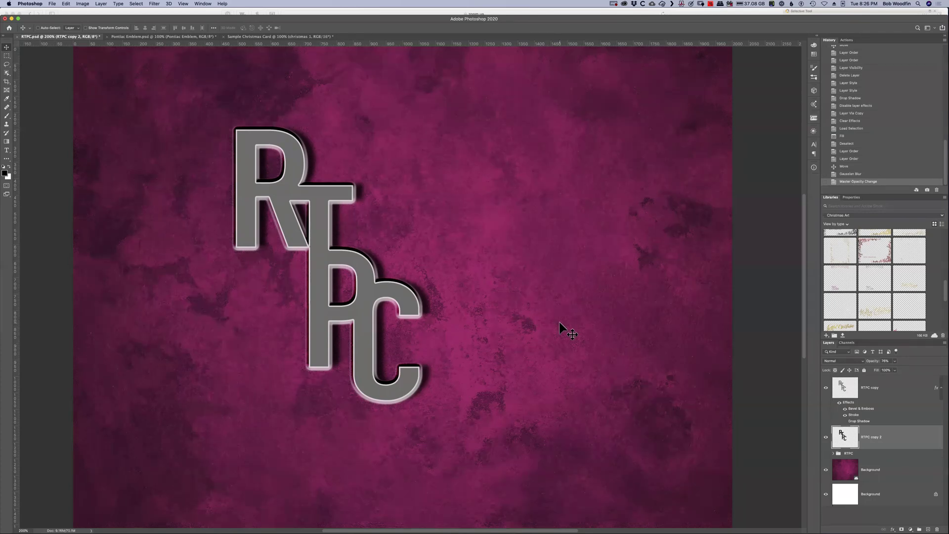
key("ctrl+t")
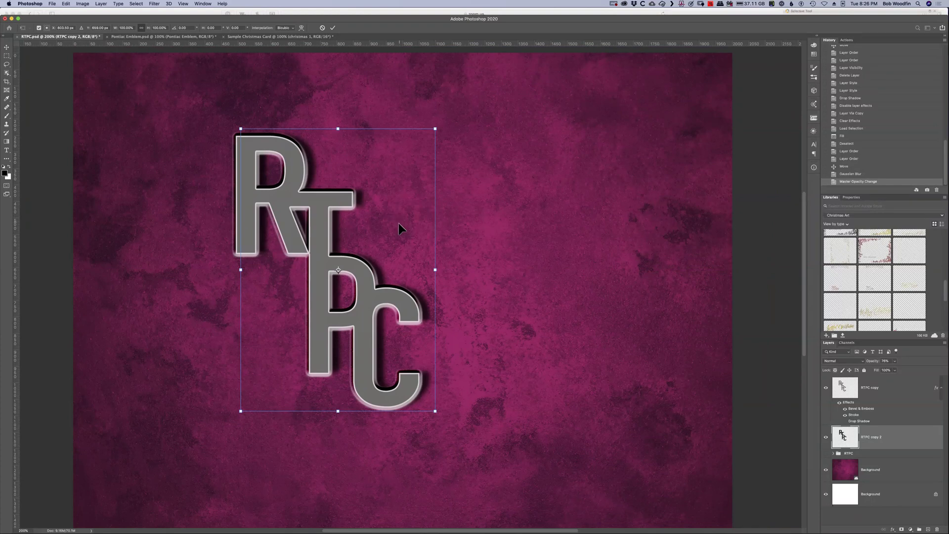
right_click(399, 227)
left_click(458, 301)
mouse_move(436, 412)
left_mouse_down()
mouse_move(464, 399)
mouse_move(436, 444)
mouse_move(422, 445)
mouse_move(469, 434)
mouse_move(438, 421)
left_mouse_up()
key("Return")
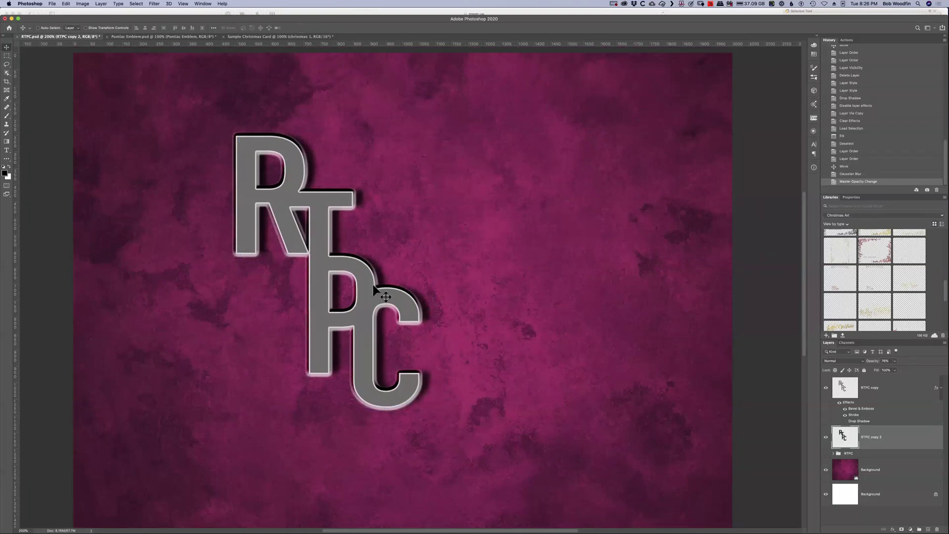
key("super+t")
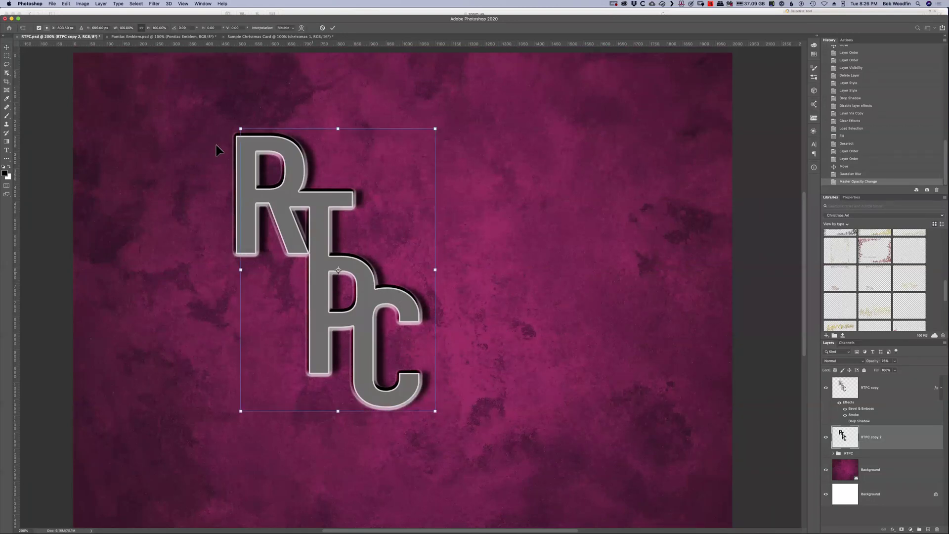
right_click(407, 179)
left_click(456, 406)
left_click_drag(435, 412, 470, 417)
left_click_drag(424, 348, 411, 354)
key("Return")
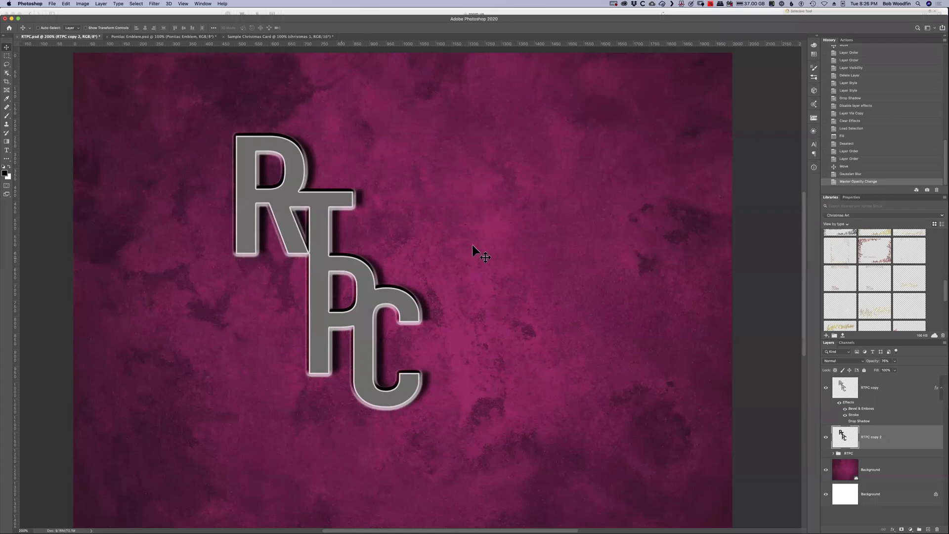
key("ctrl+t")
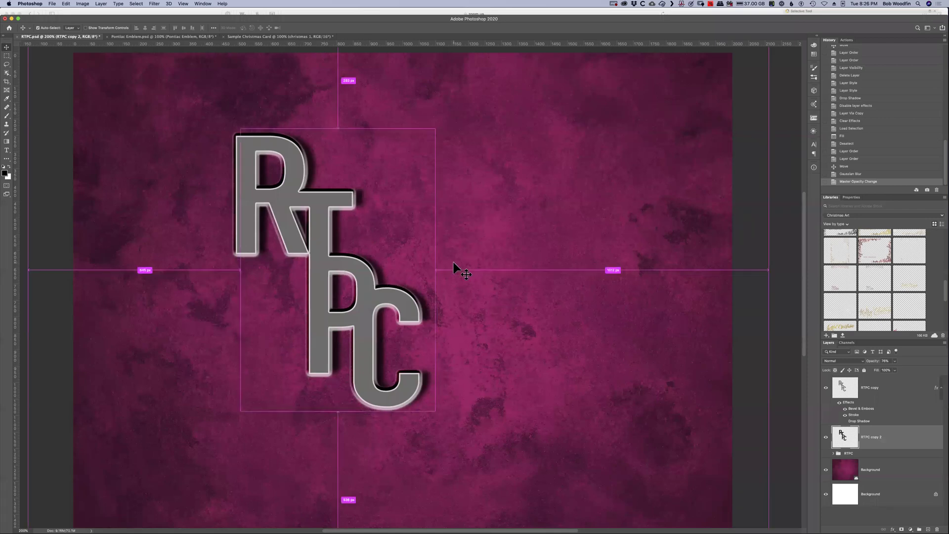
right_click(406, 222)
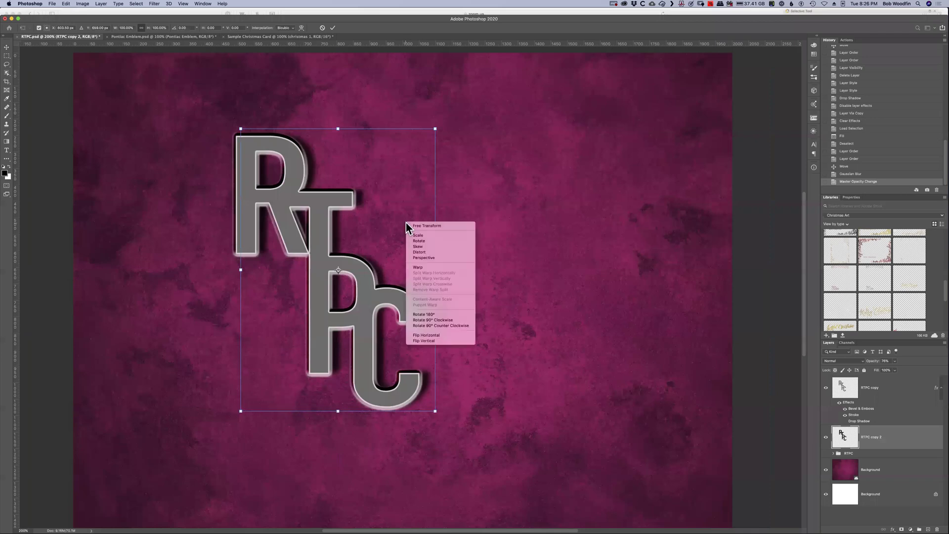
left_click(424, 340)
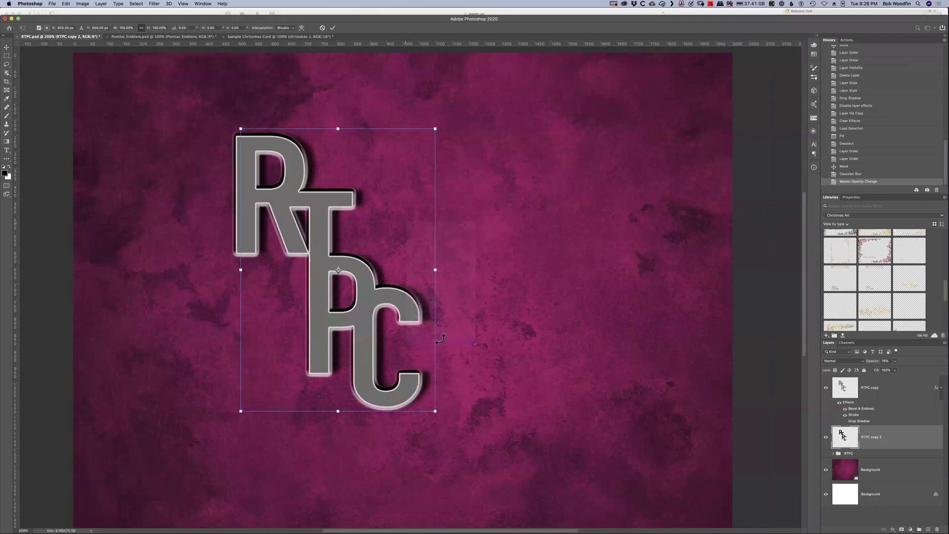
left_click_drag(371, 184, 357, 449)
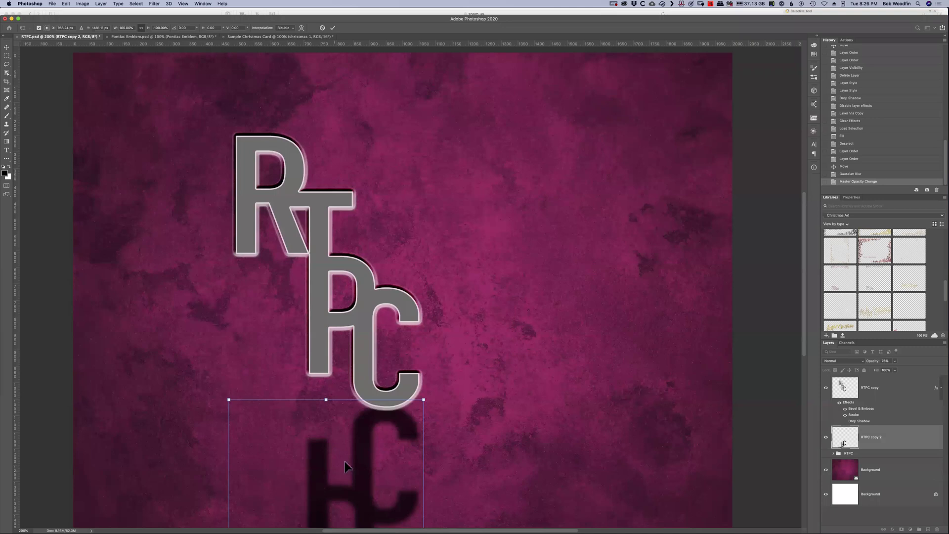
key("super+minus")
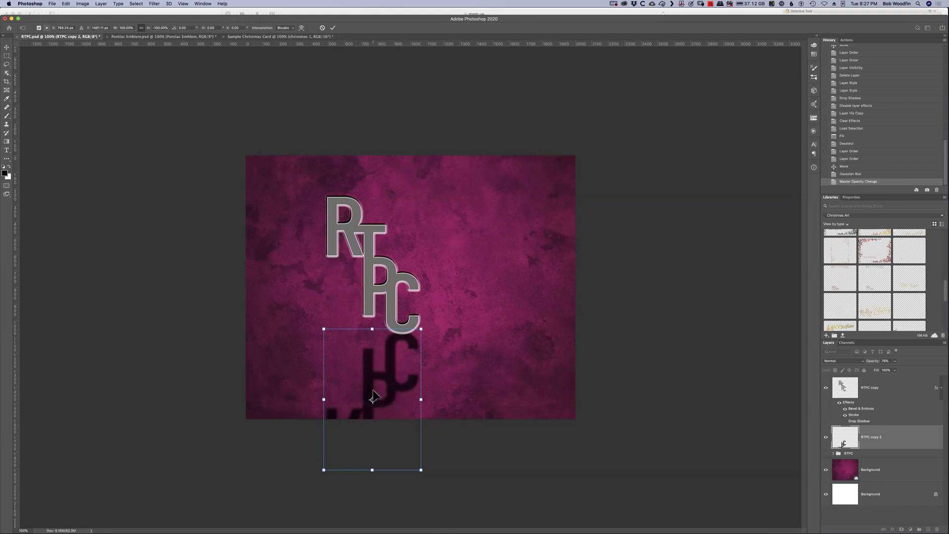
mouse_move(373, 471)
left_mouse_down()
mouse_move(375, 423)
mouse_move(372, 475)
left_mouse_up()
key("Escape")
Step: Flip the shadow lettering vertically, place it directly beneath the RTPC letters and squash its height to about 46%
key("super+t")
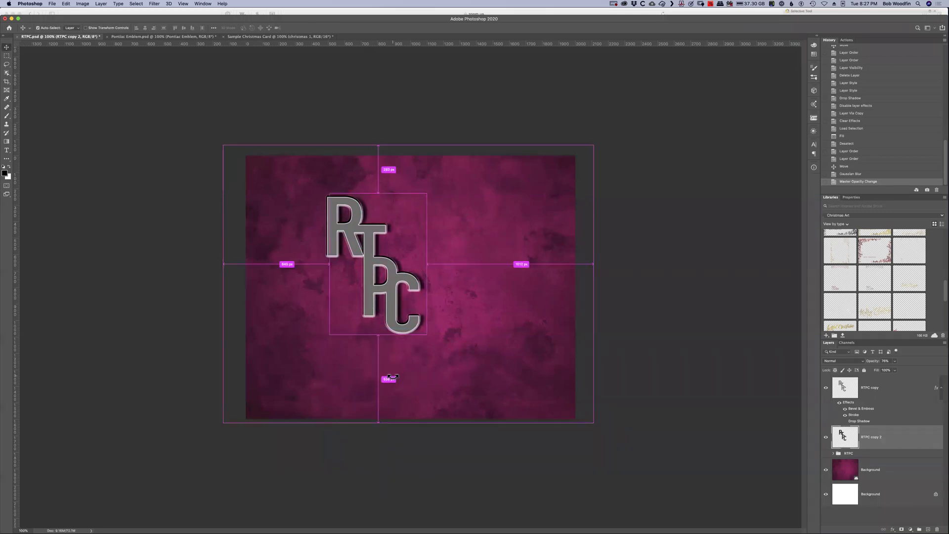
right_click(403, 237)
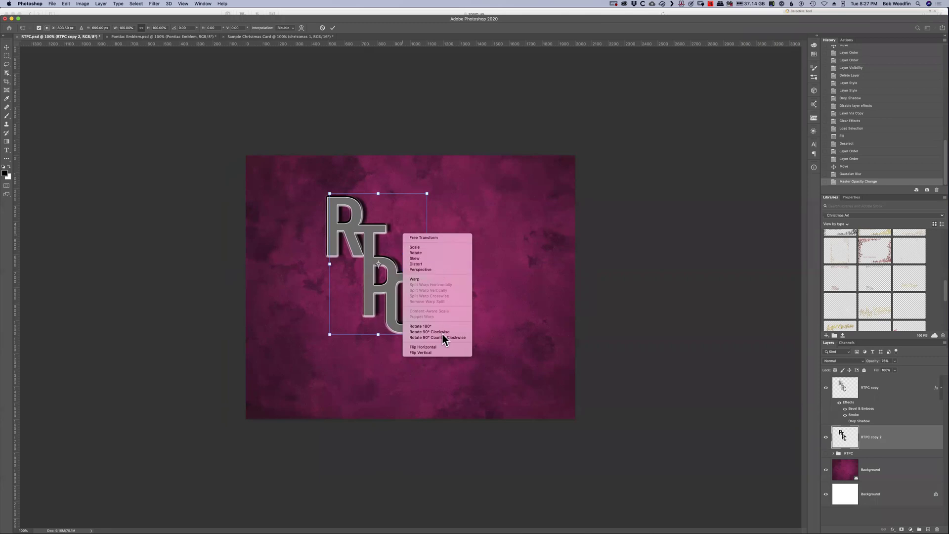
left_click(442, 354)
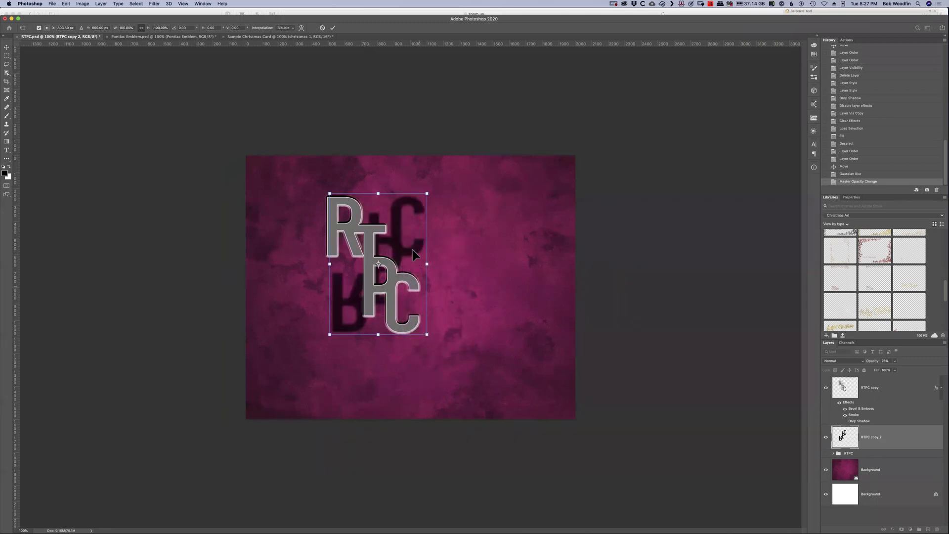
left_click_drag(399, 300, 394, 387)
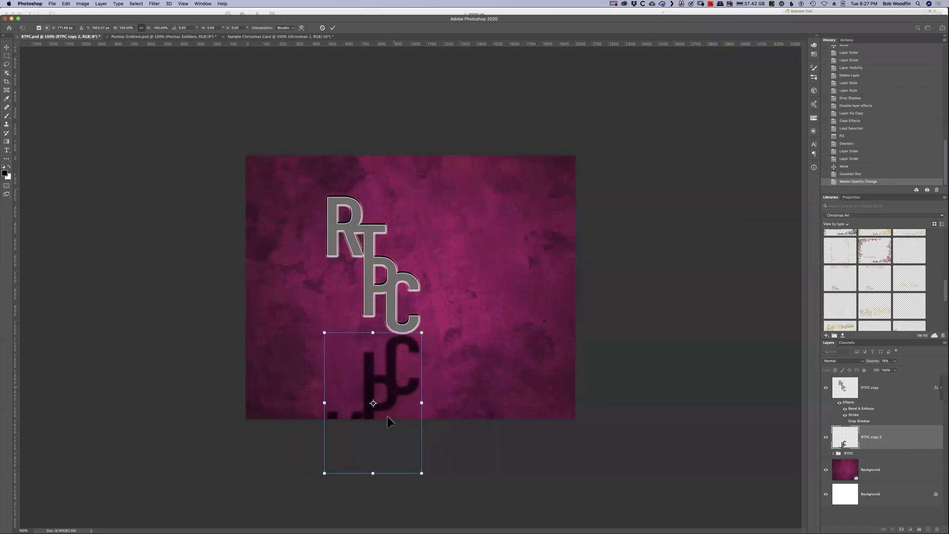
left_click_drag(372, 475, 371, 398)
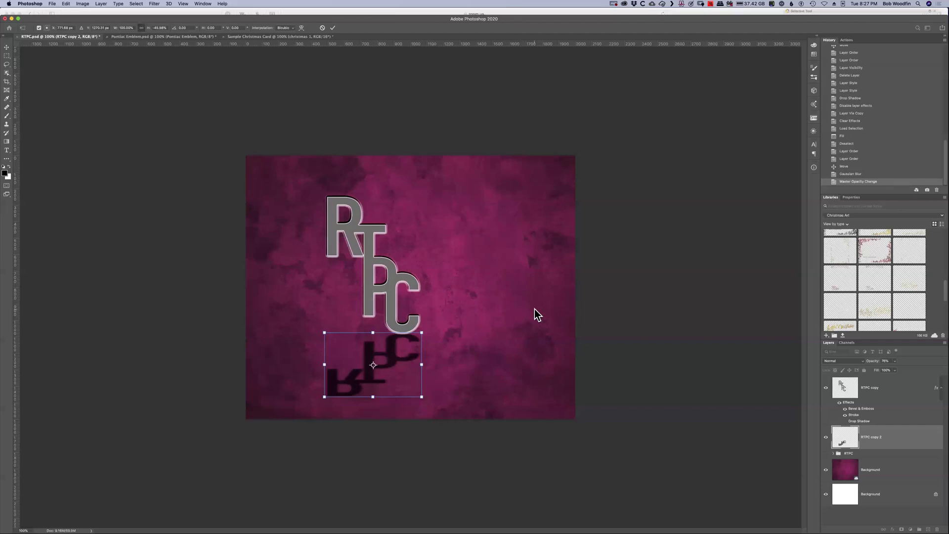
key("Return")
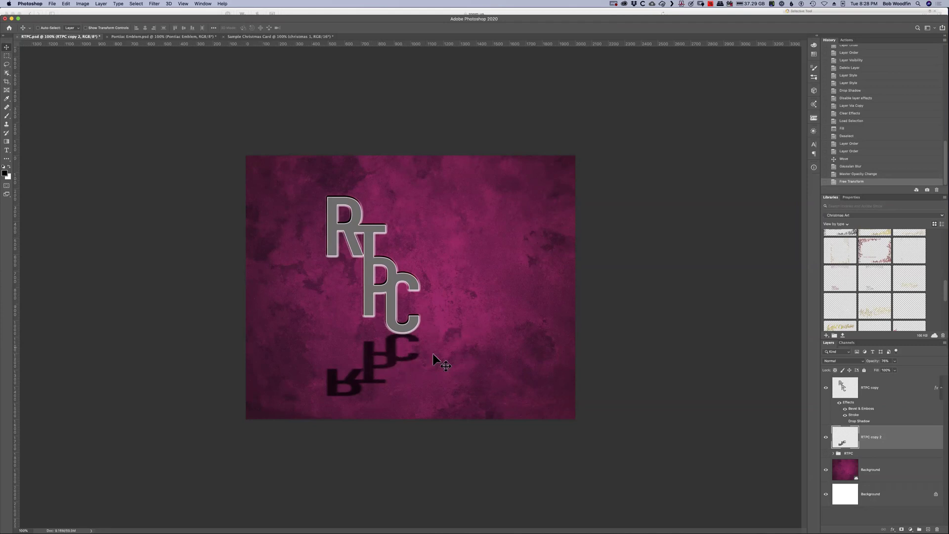
Step: Apply a perspective transform to the flipped shadow, flaring its lower edge outward so it spreads across the ground
key("super+t")
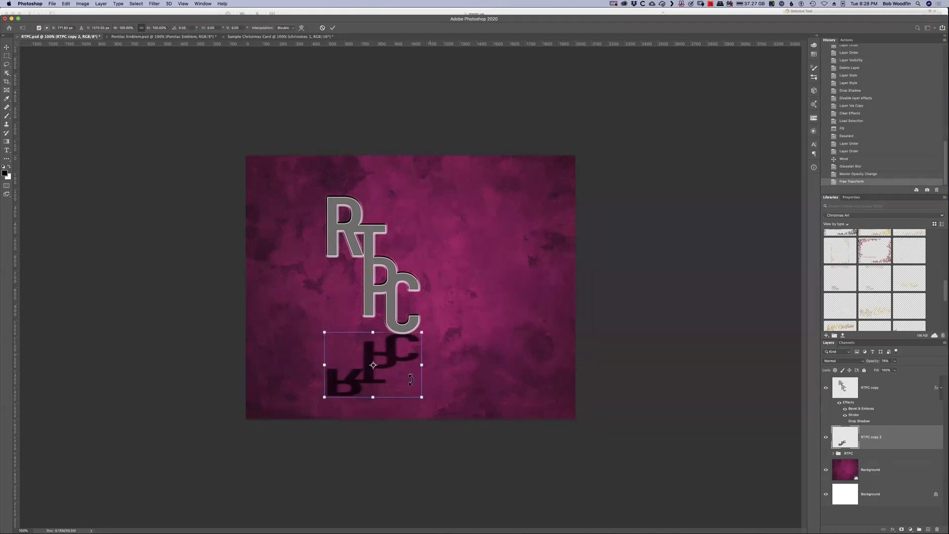
right_click(396, 382)
left_click(417, 394)
left_click_drag(423, 398, 416, 377)
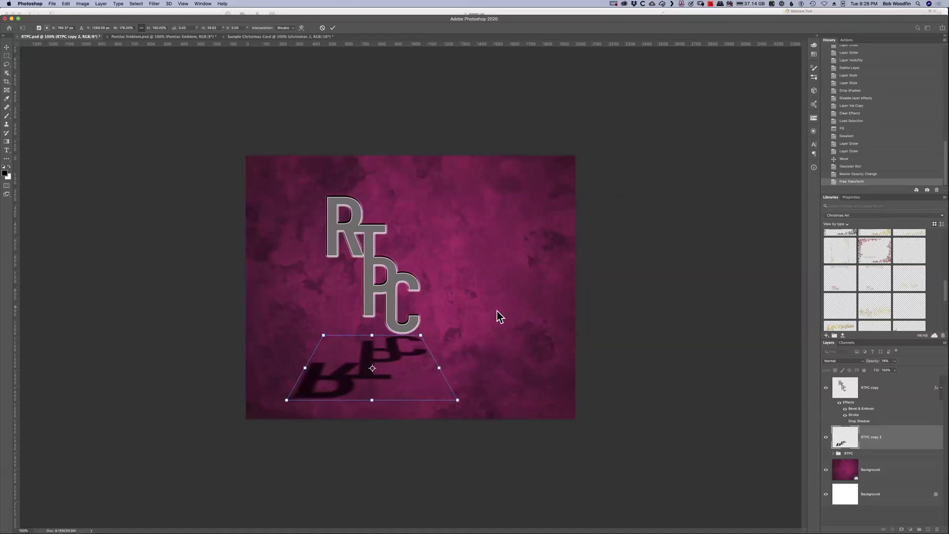
key("Return")
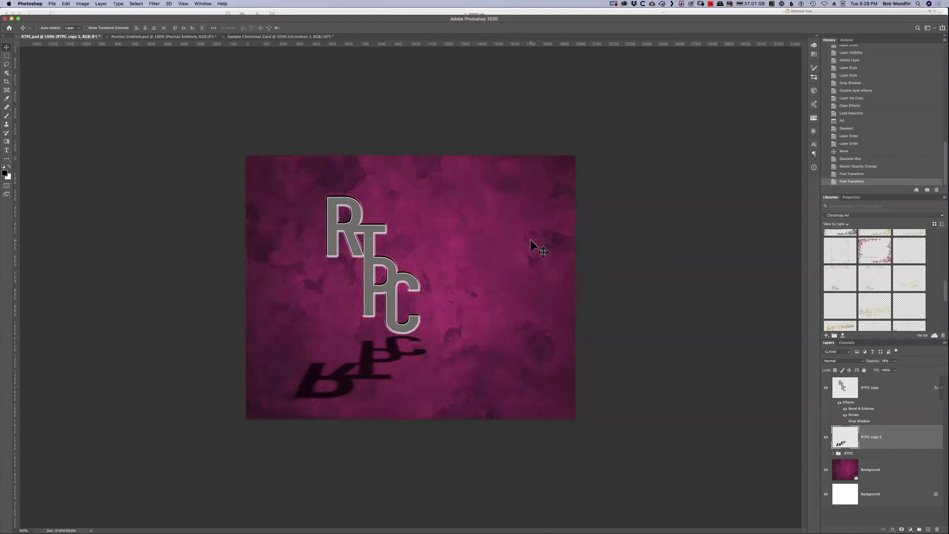
Step: Switch to the Brush tool with the hard round tip and reduce its size well below 800 px
key("b")
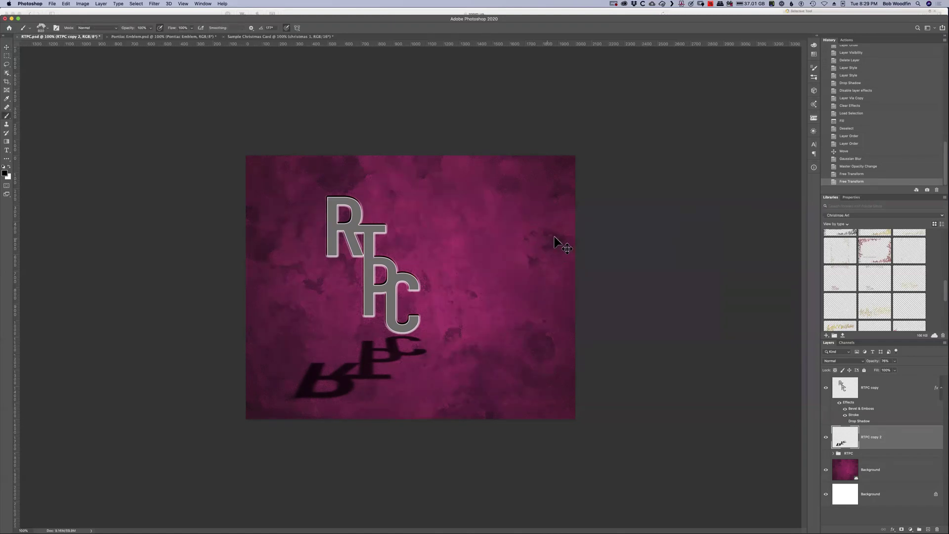
left_click(44, 29)
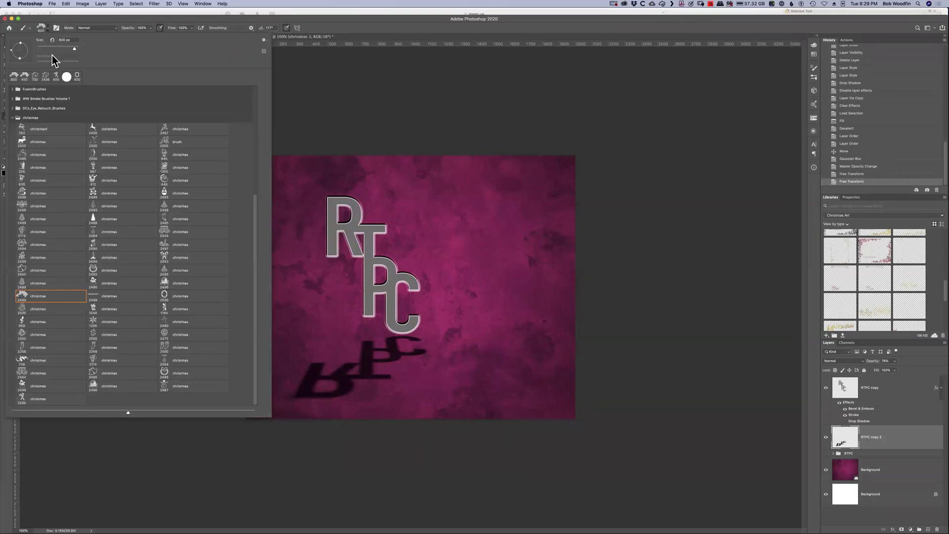
left_click(67, 76)
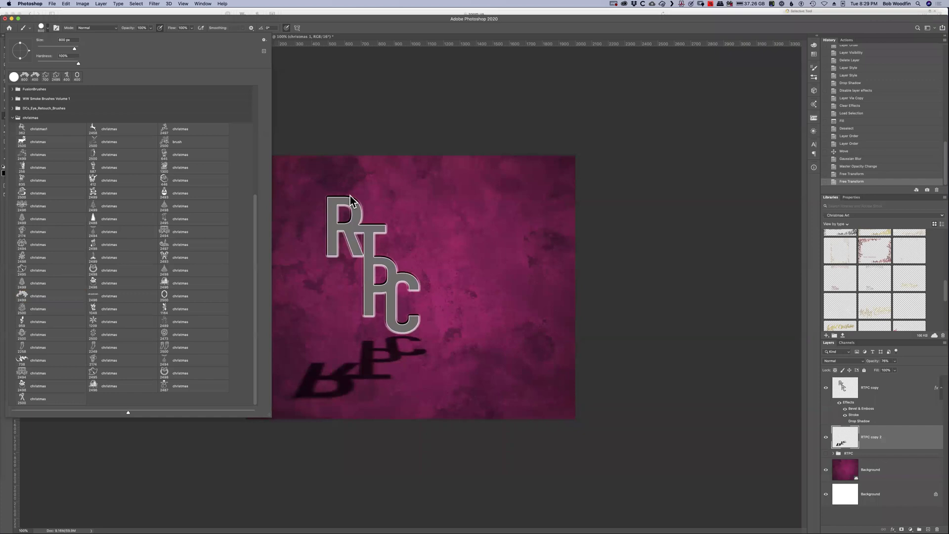
left_click_drag(74, 48, 50, 49)
left_click(683, 212)
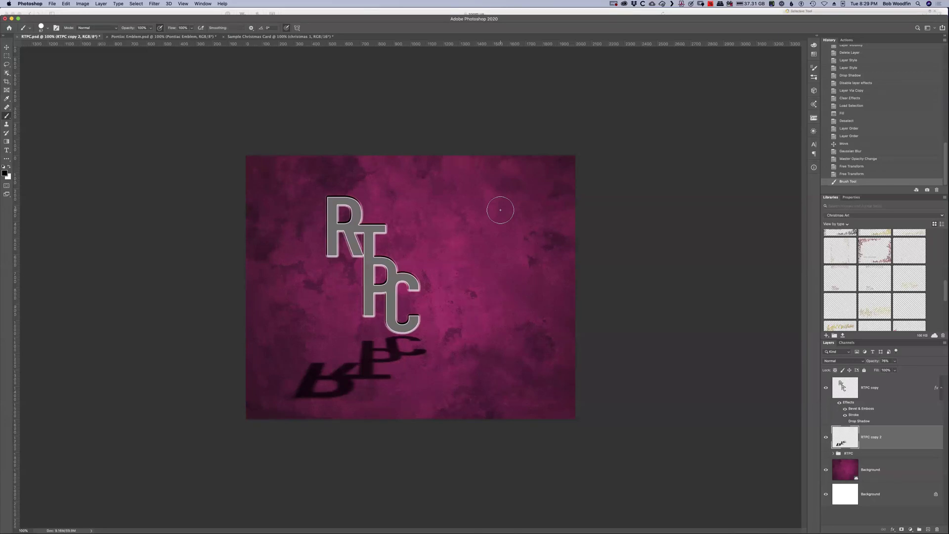
Step: Toggle the brush cursor back and forth between the precise crosshair and the brush-size outline
key("Caps_Lock")
key("Caps_Lock")
key("Caps_Lock")
key("Caps_Lock")
Step: Shrink and enlarge the brush tip in increments, then adjust its hardness and size interactively on the canvas
key("bracketleft")
key("bracketleft")
key("bracketleft")
key("bracketleft")
key("bracketleft")
key("bracketright")
key("bracketright")
key("bracketright")
key("bracketright")
key("bracketright")
key("bracketright")
left_click_drag(490, 238, 486, 188, "ctrl+alt")
mouse_move(493, 239)
left_mouse_down("ctrl+alt")
mouse_move(576, 238)
mouse_move(479, 239)
mouse_move(603, 237)
mouse_move(540, 236)
mouse_move(595, 235)
mouse_move(577, 236)
mouse_move(561, 200)
mouse_move(563, 159)
mouse_move(577, 210)
mouse_move(554, 136)
mouse_move(562, 143)
mouse_move(539, 116)
mouse_move(570, 243)
left_mouse_up("ctrl+alt")
Step: Examine the painting cursor options in the Cursors preferences and close them without changes
left_click(32, 4)
mouse_move(40, 24)
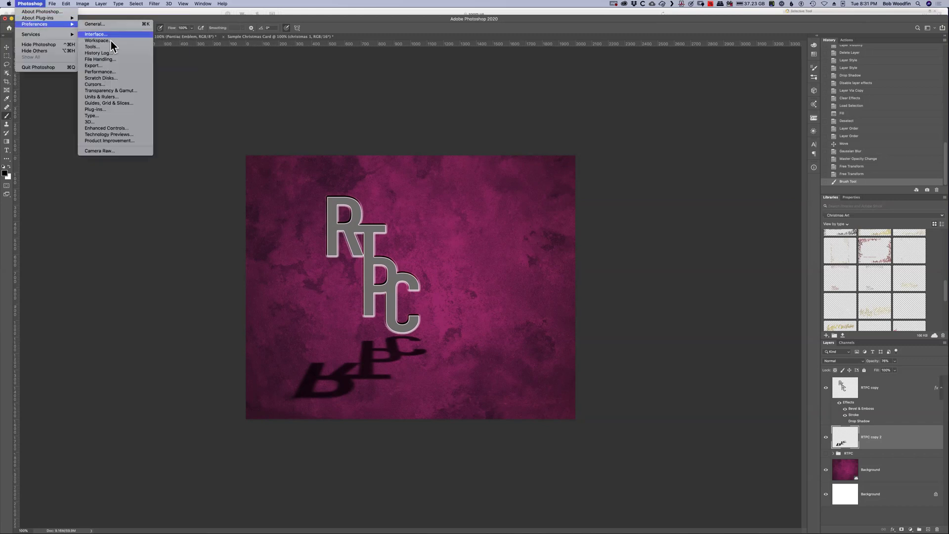
left_click(113, 84)
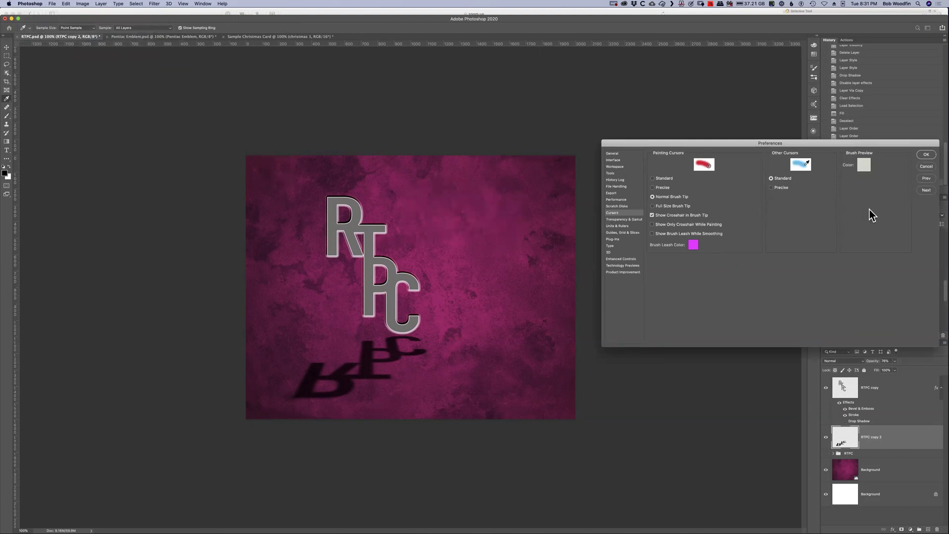
left_click_drag(880, 142, 746, 134)
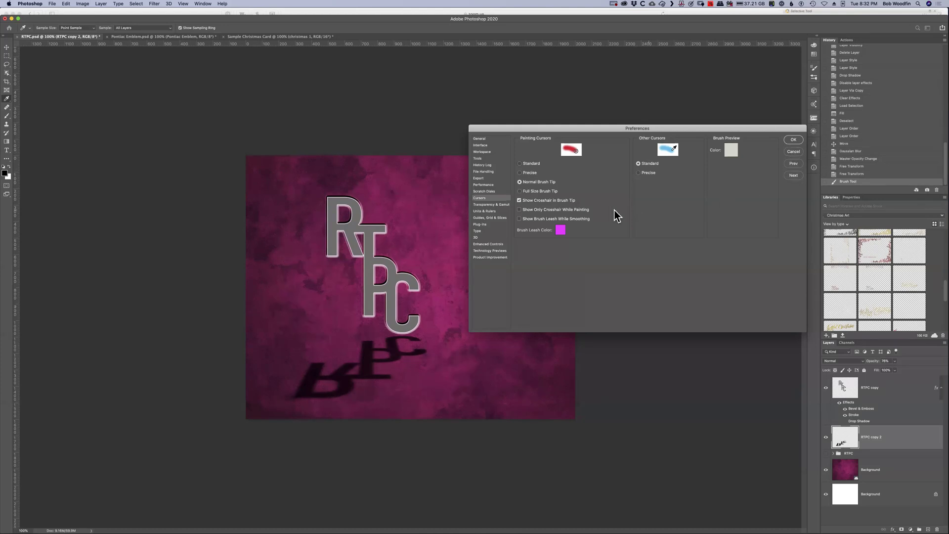
left_click(794, 152)
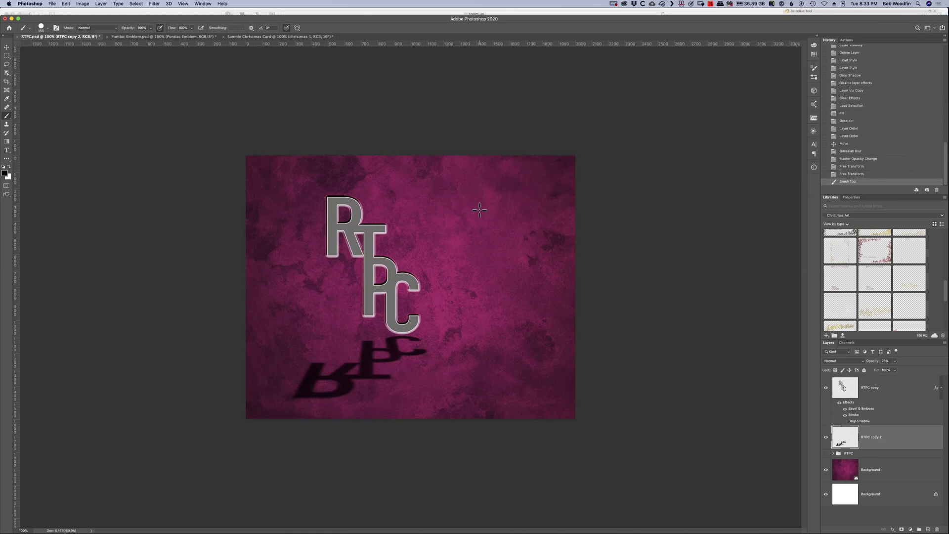
Step: Swap the paint colour to white, dab two dots beside the lettering on RTPC copy 2, and undo both dots
key("x")
left_click(482, 214)
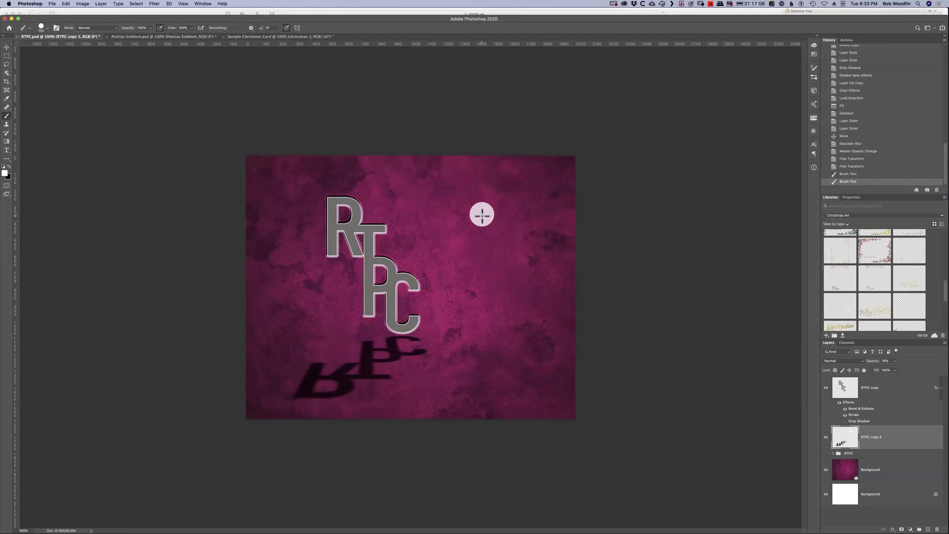
left_click(487, 279)
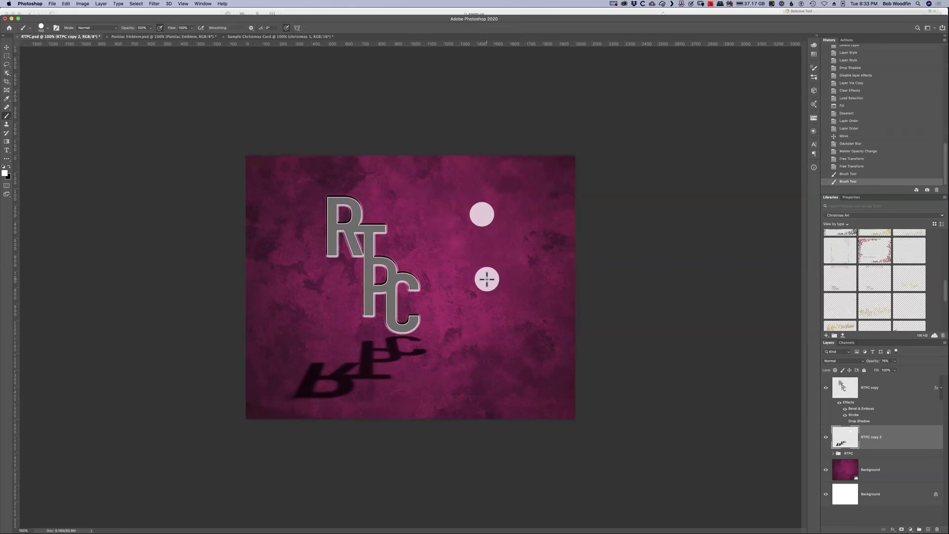
left_click(487, 280)
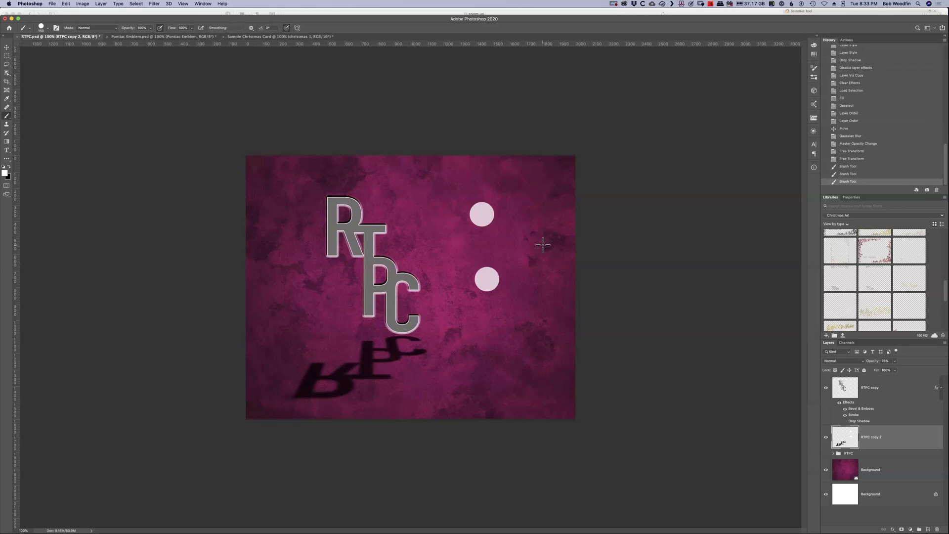
key("super+z")
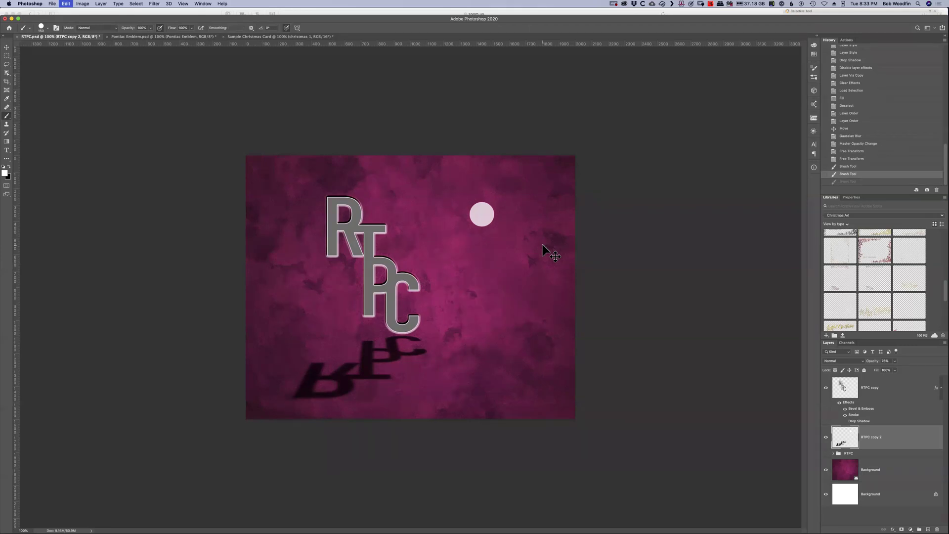
key("super+z")
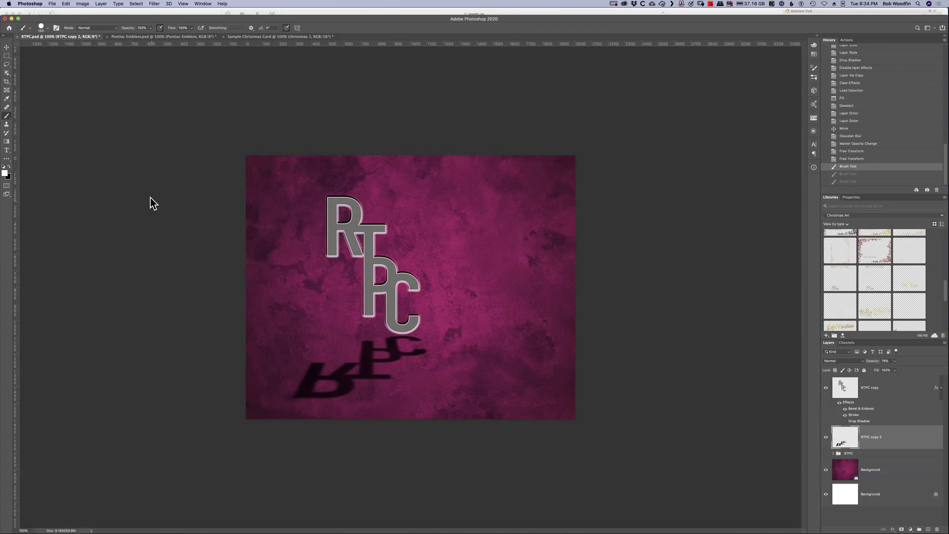
Step: Open the Filter Gallery on the RTPC copy 2 shadow, view the Artistic filters and leave without applying any
left_click(66, 5)
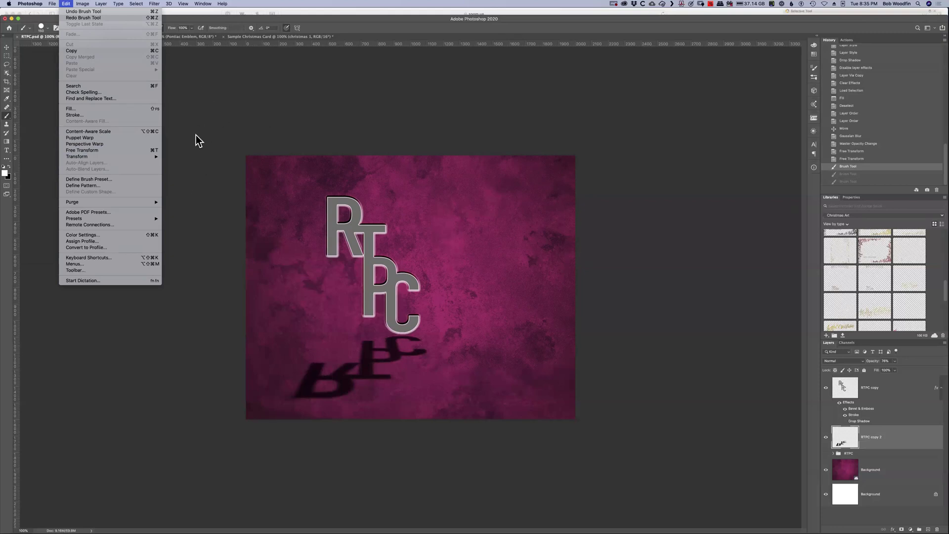
mouse_move(154, 4)
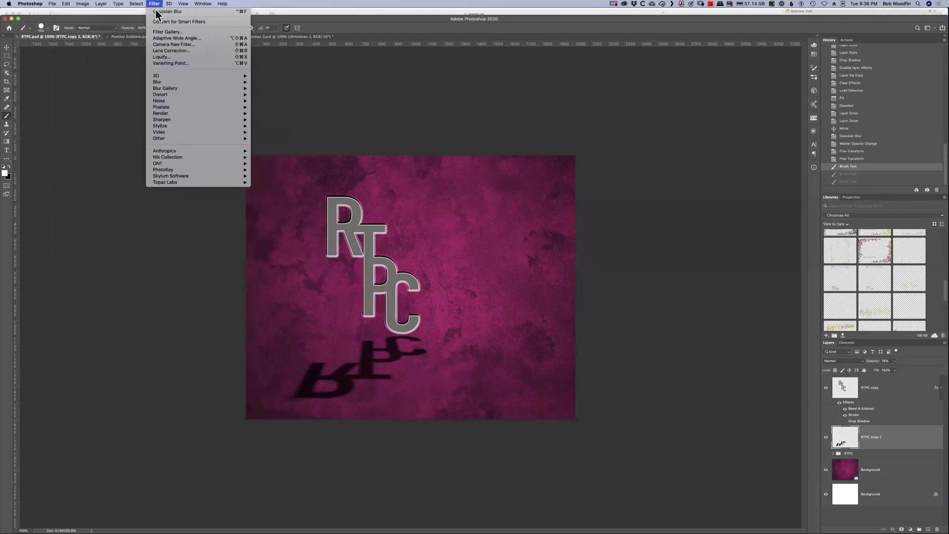
left_click(193, 31)
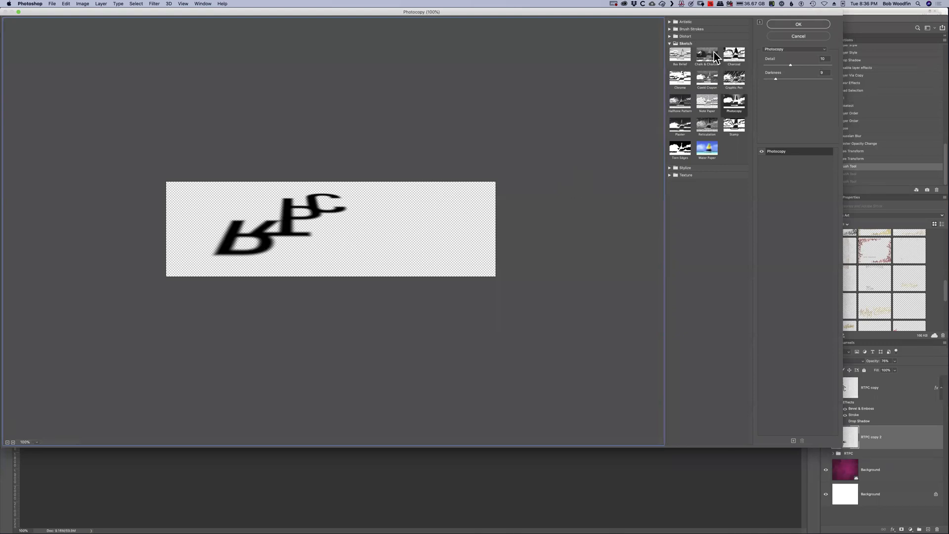
left_click(684, 23)
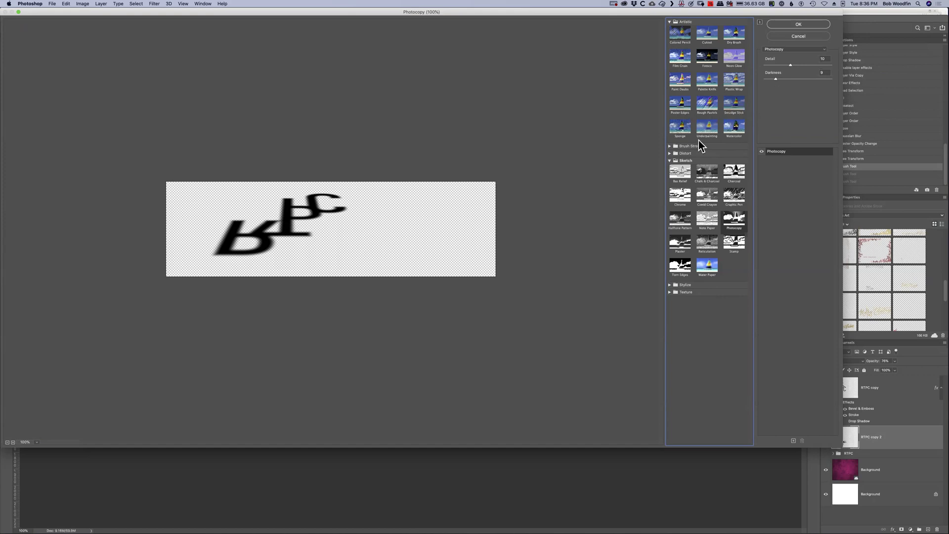
left_click(798, 36)
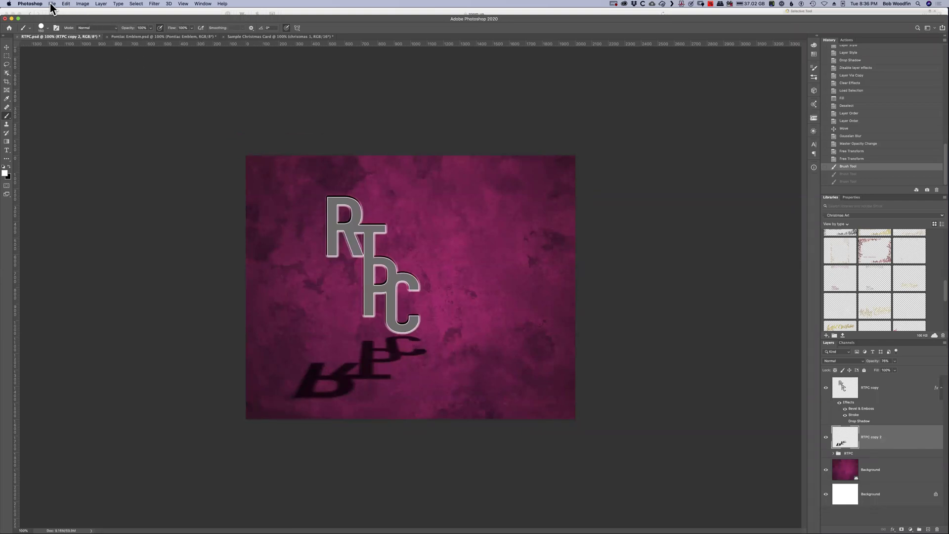
left_click(66, 4)
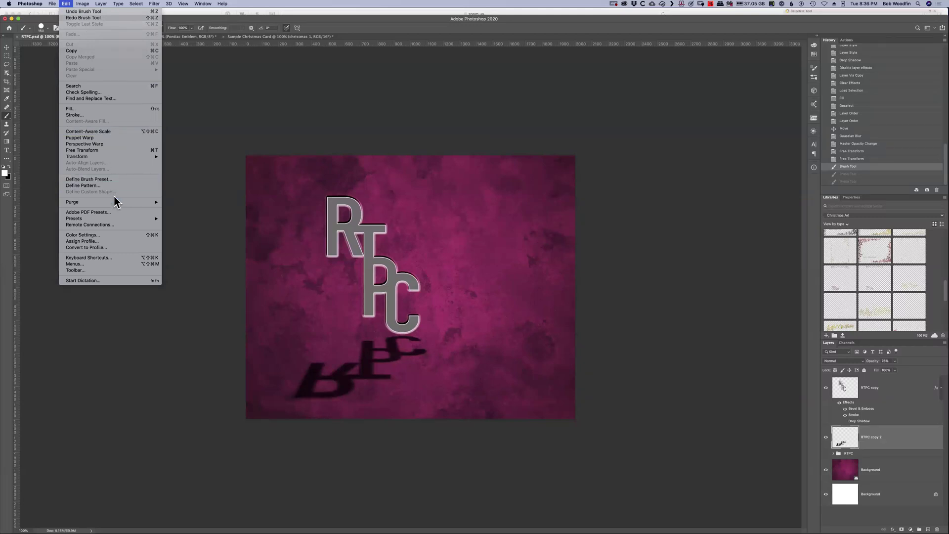
mouse_move(124, 225)
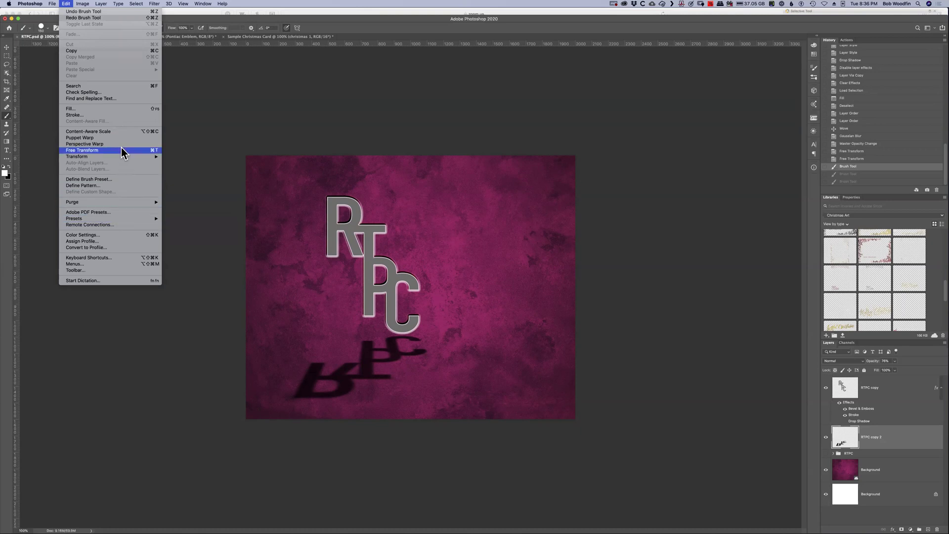
mouse_move(127, 156)
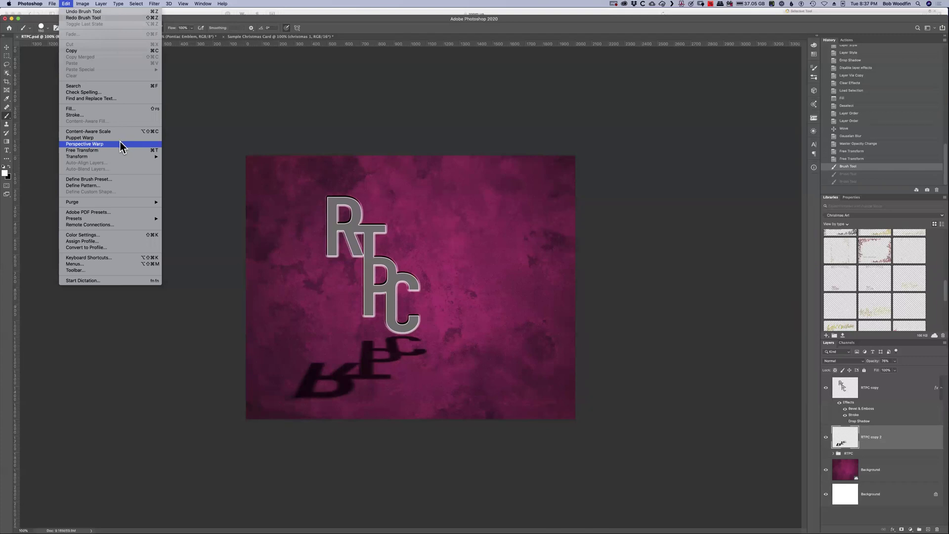
mouse_move(84, 7)
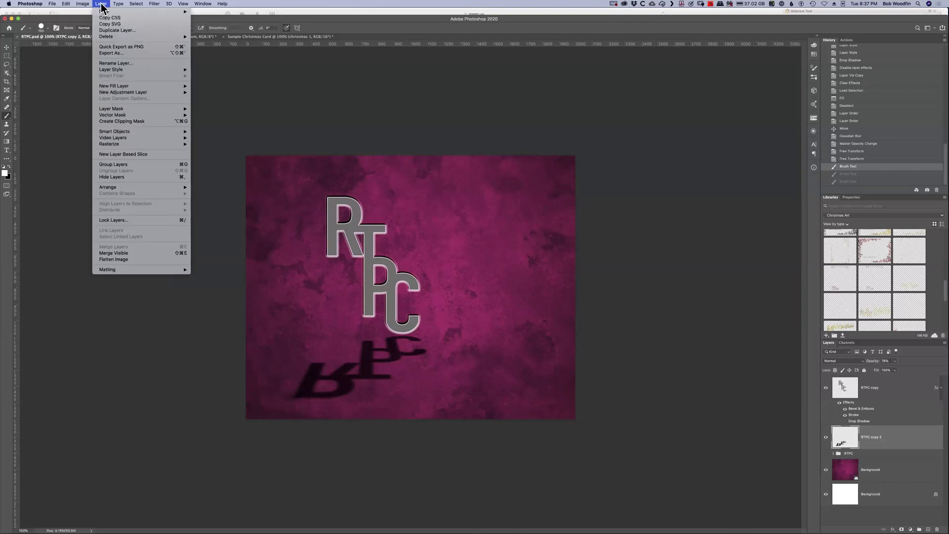
mouse_move(154, 4)
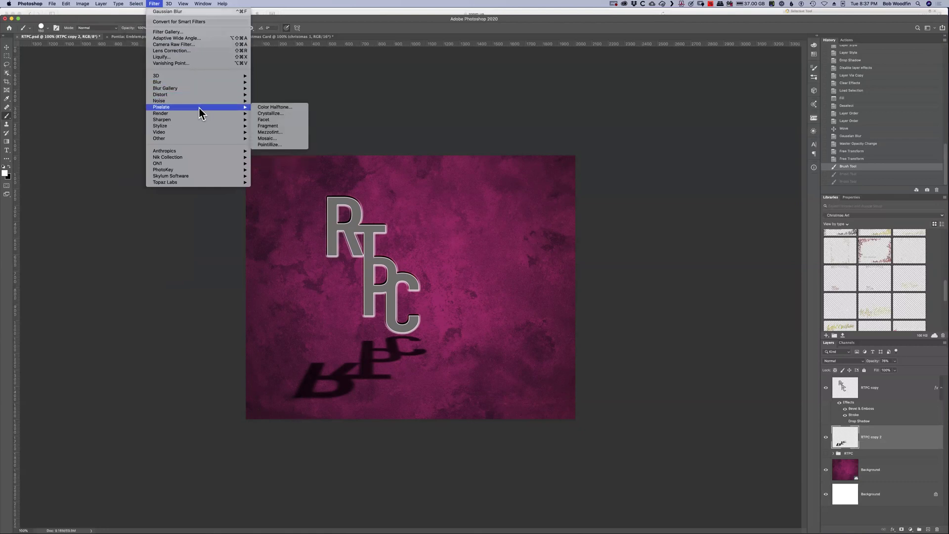
mouse_move(196, 113)
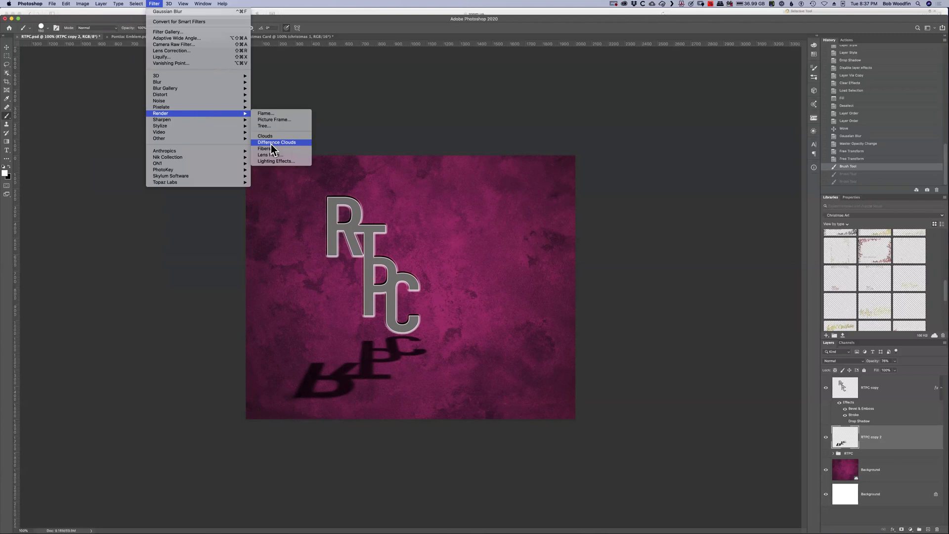
mouse_move(248, 158)
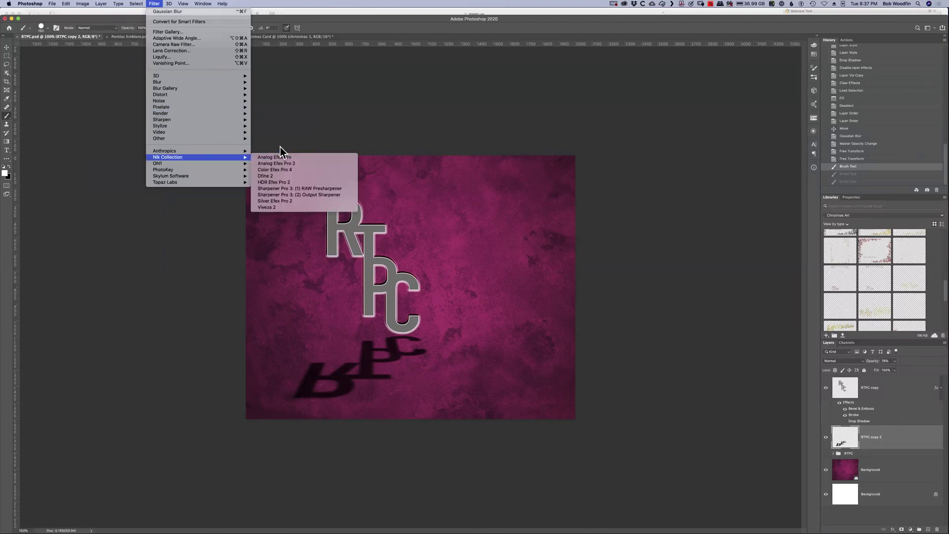
mouse_move(237, 117)
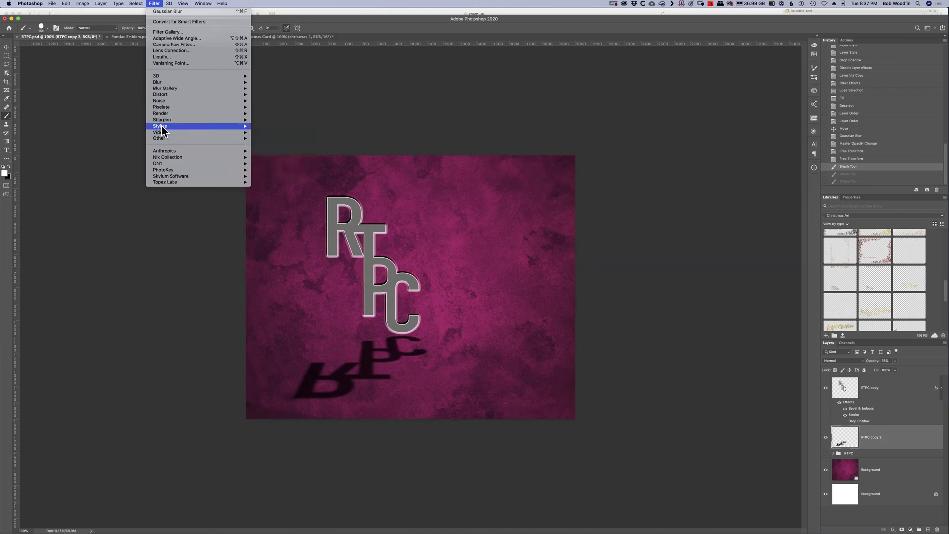
mouse_move(162, 130)
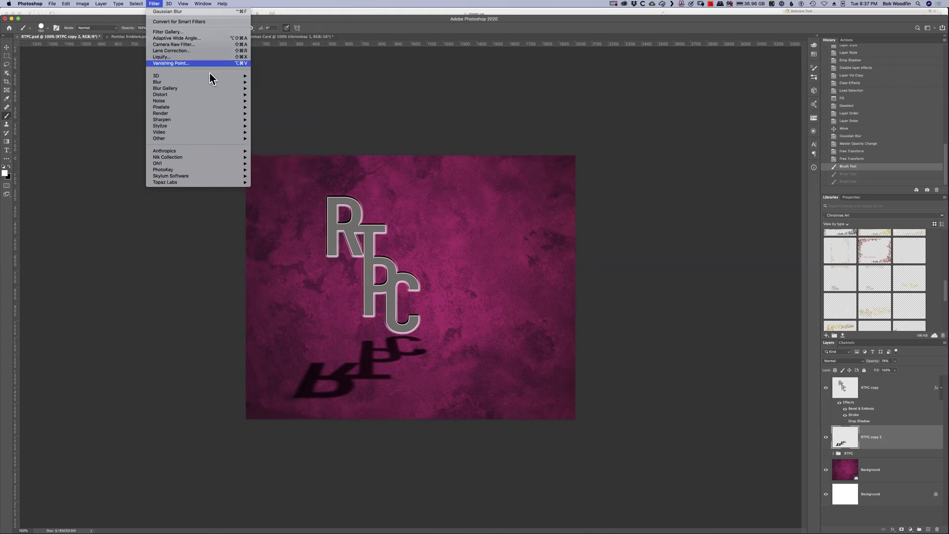
mouse_move(208, 82)
left_click(382, 26)
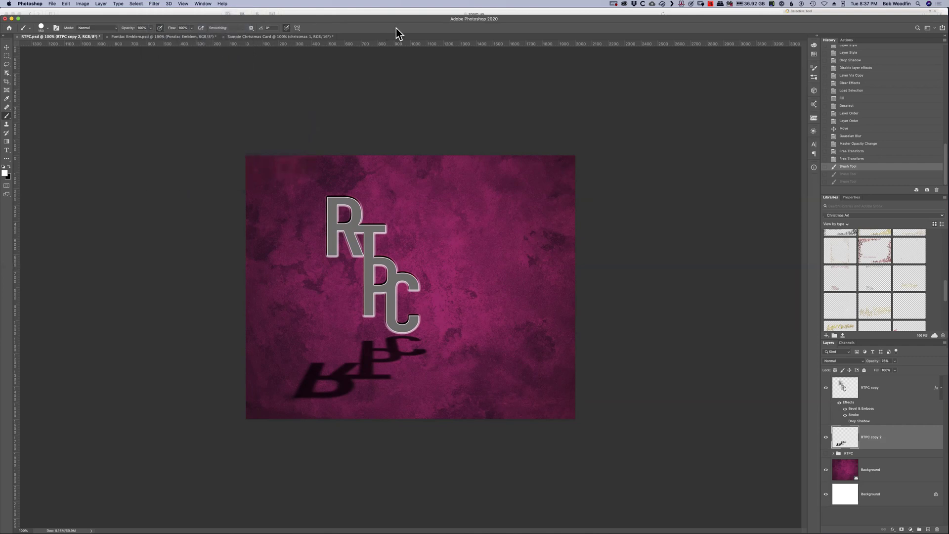